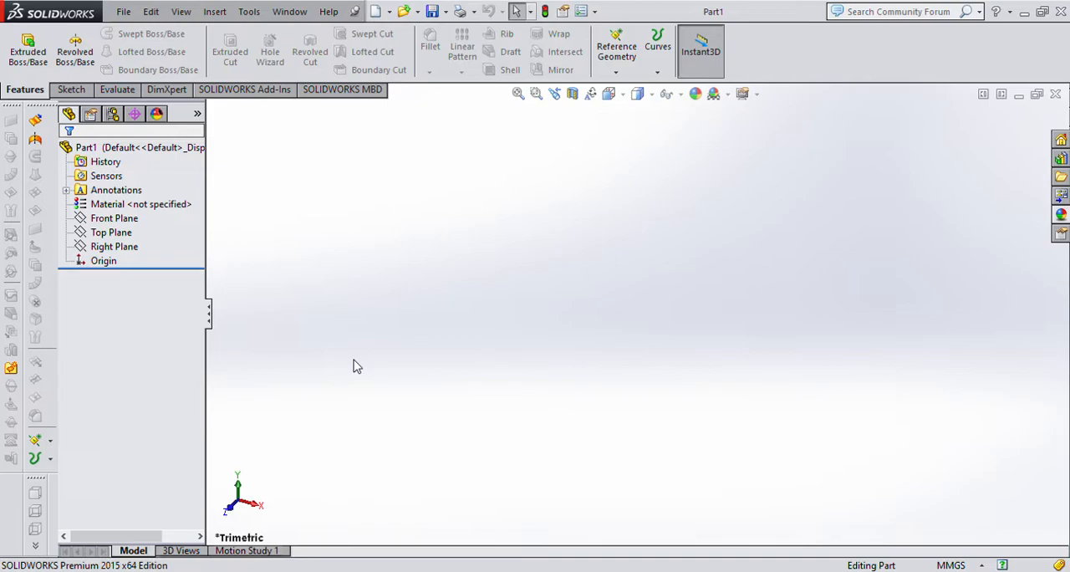
# On the Top Plane, sketch a four-line trapezoid profile starting at the origin, with horizontal lower and upper edges and a wider upper edge.
pyautogui.click(110, 234)
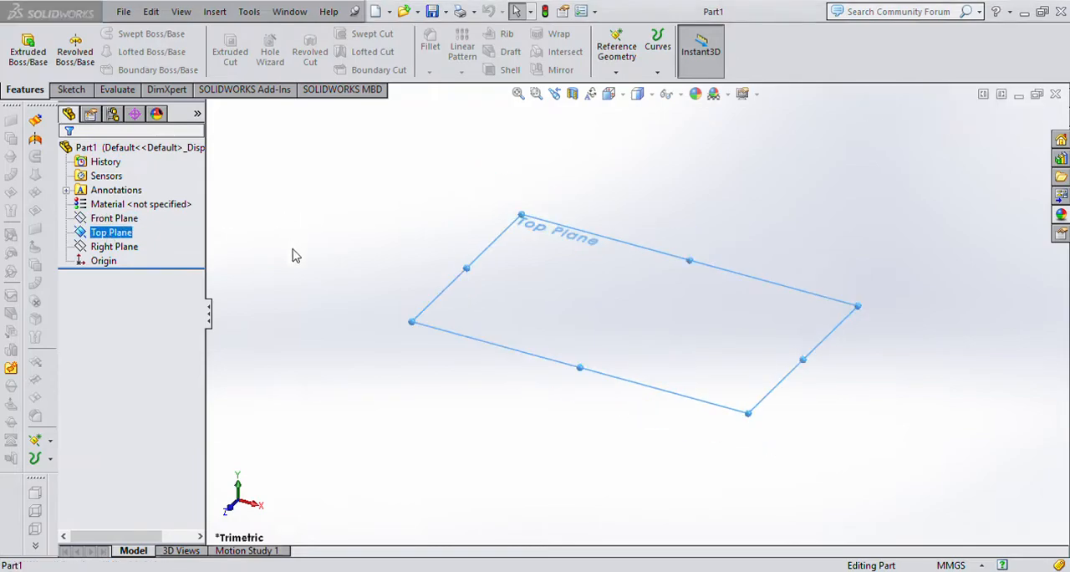
pyautogui.hotkey('ctrl', '8')
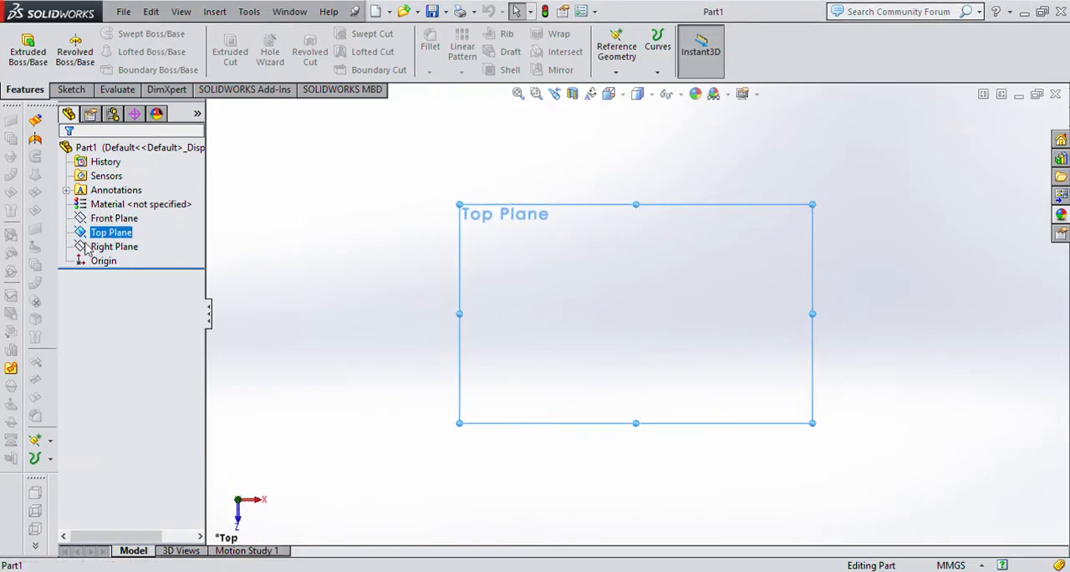
pyautogui.click(72, 90)
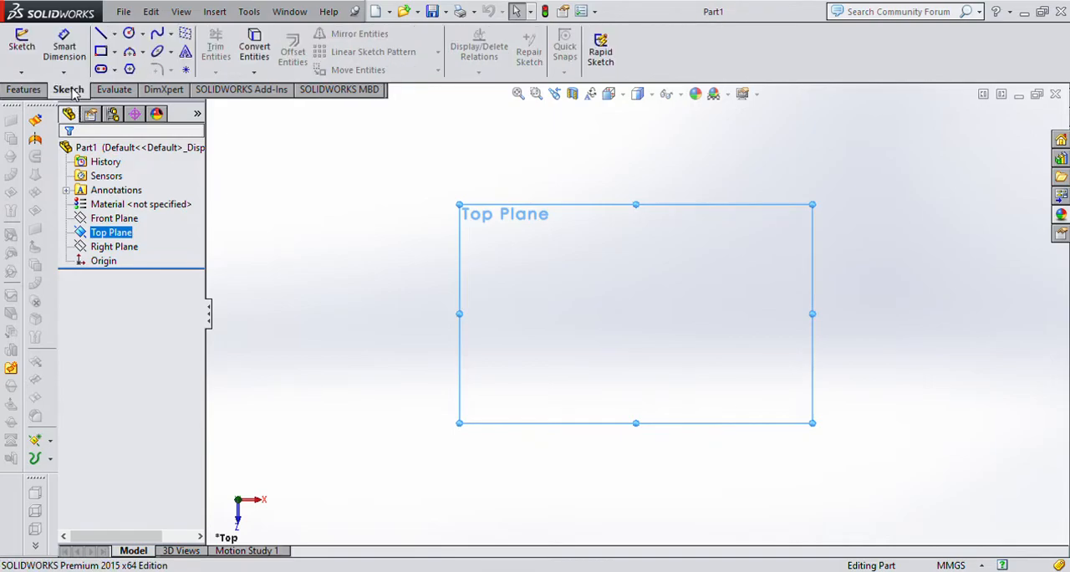
pyautogui.click(101, 33)
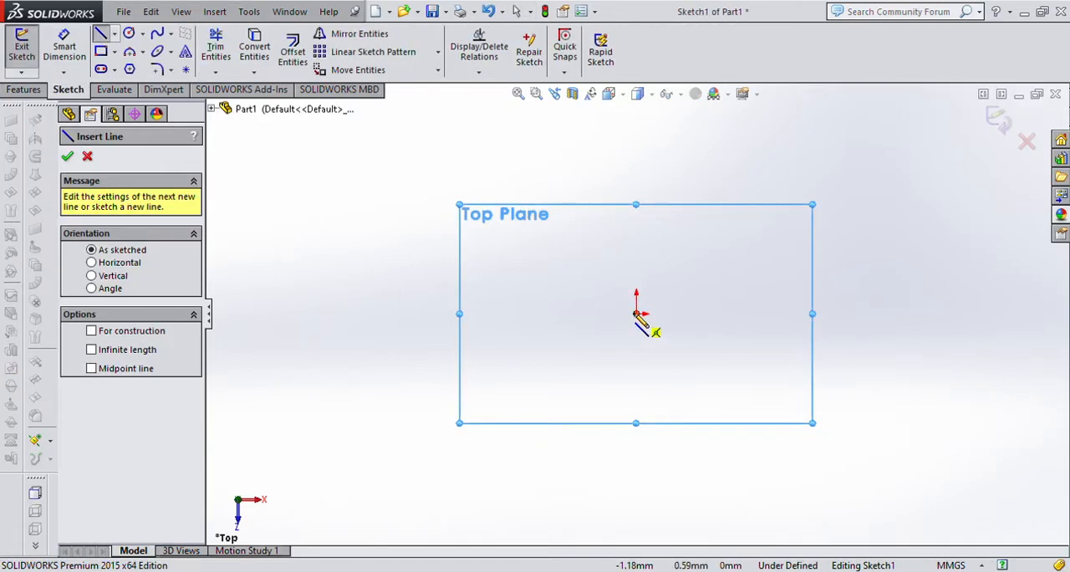
pyautogui.click(636, 314)
pyautogui.click(835, 314)
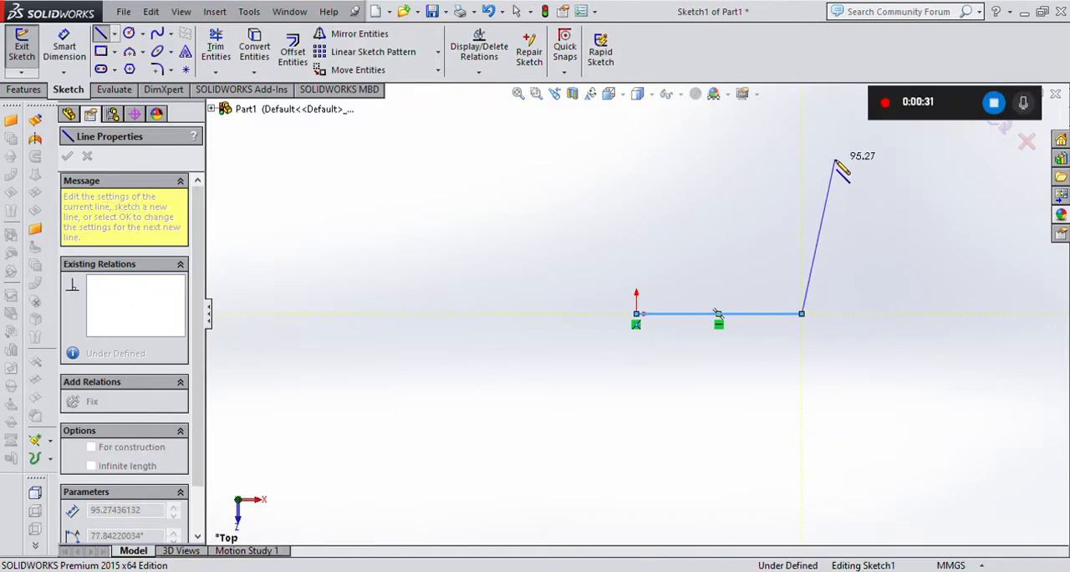
pyautogui.click(836, 159)
pyautogui.click(583, 160)
pyautogui.click(636, 313)
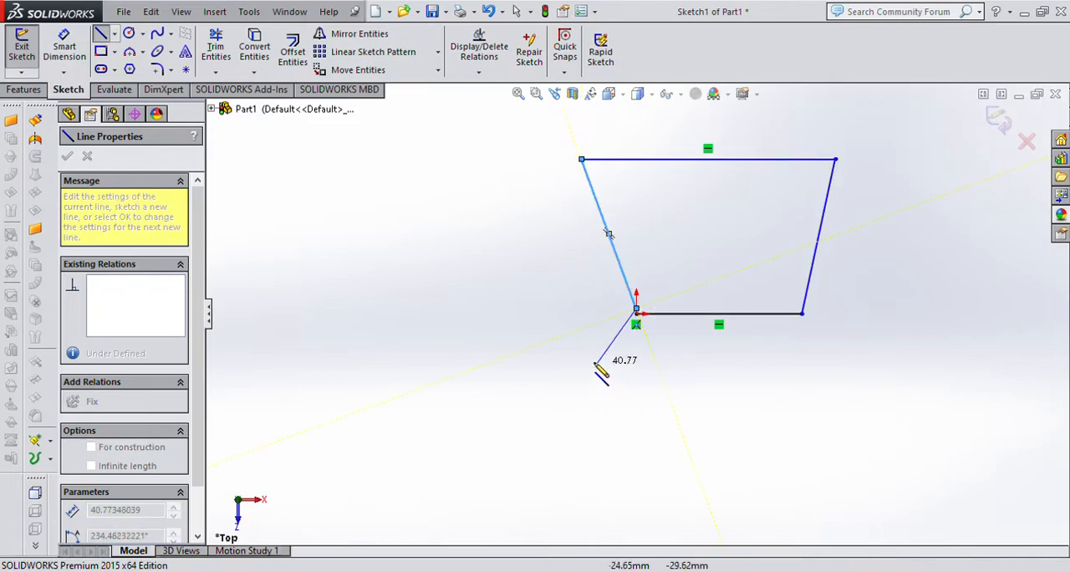
pyautogui.press('Escape')
pyautogui.press('Escape')
# Close the profile by merging the loose lower end of the left slanted line with the origin point.
pyautogui.click(636, 314)
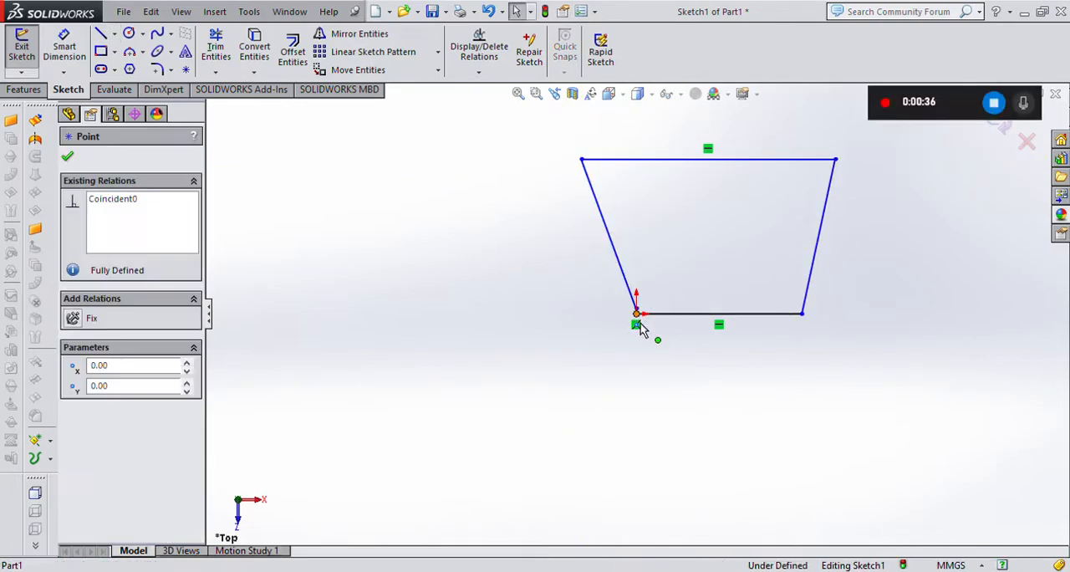
pyautogui.press('Escape')
pyautogui.scroll(-3, 638, 313)
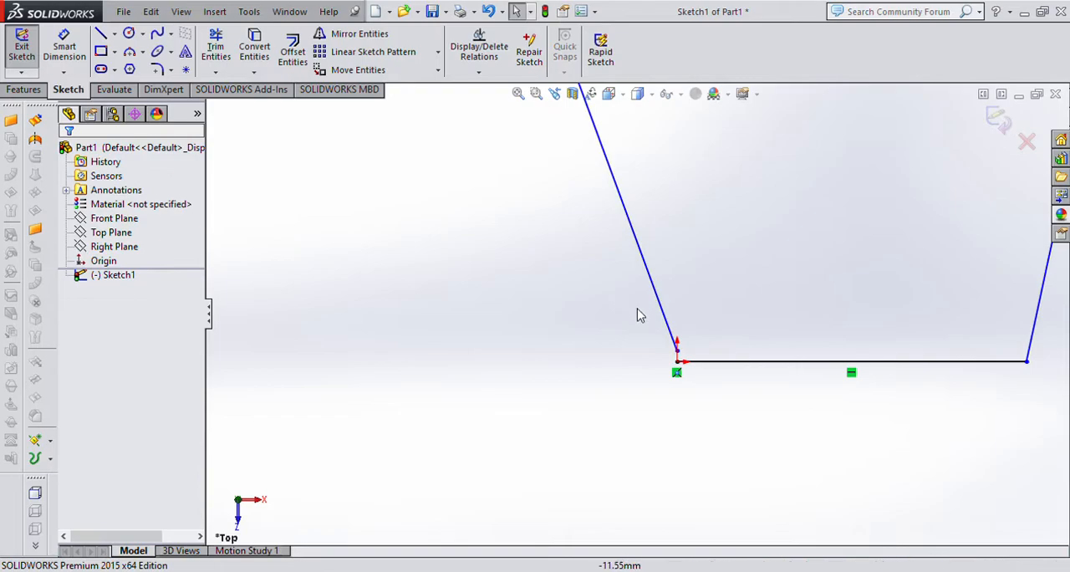
pyautogui.moveTo(679, 352)
pyautogui.mouseDown()
pyautogui.moveTo(680, 378)
pyautogui.moveTo(677, 361)
pyautogui.mouseUp()
pyautogui.scroll(5, 669, 351)
pyautogui.scroll(-4, 762, 272)
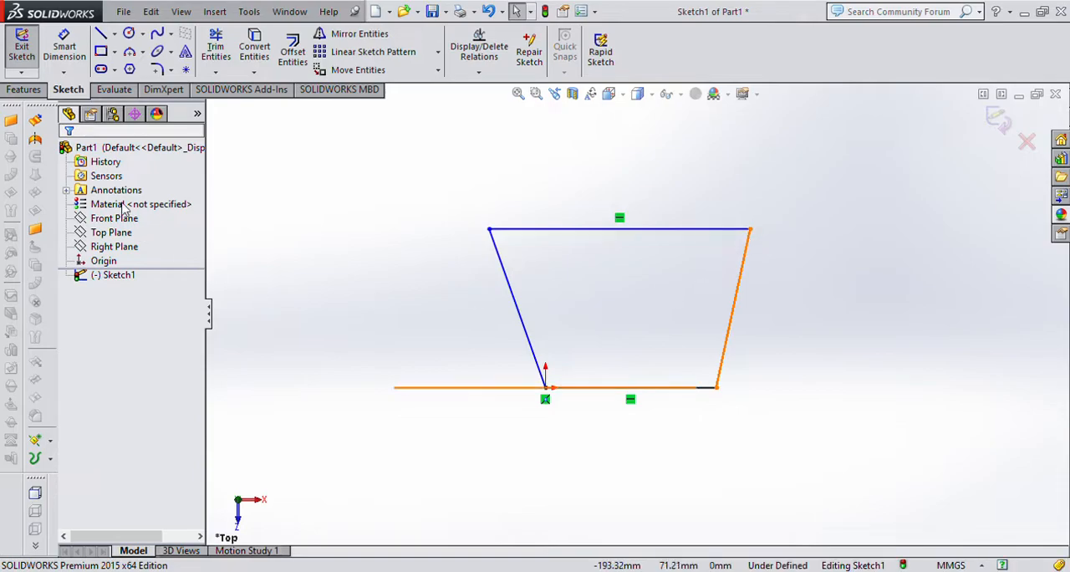
# Round all four corners of the sketched profile with 12 mm sketch fillets.
pyautogui.click(158, 69)
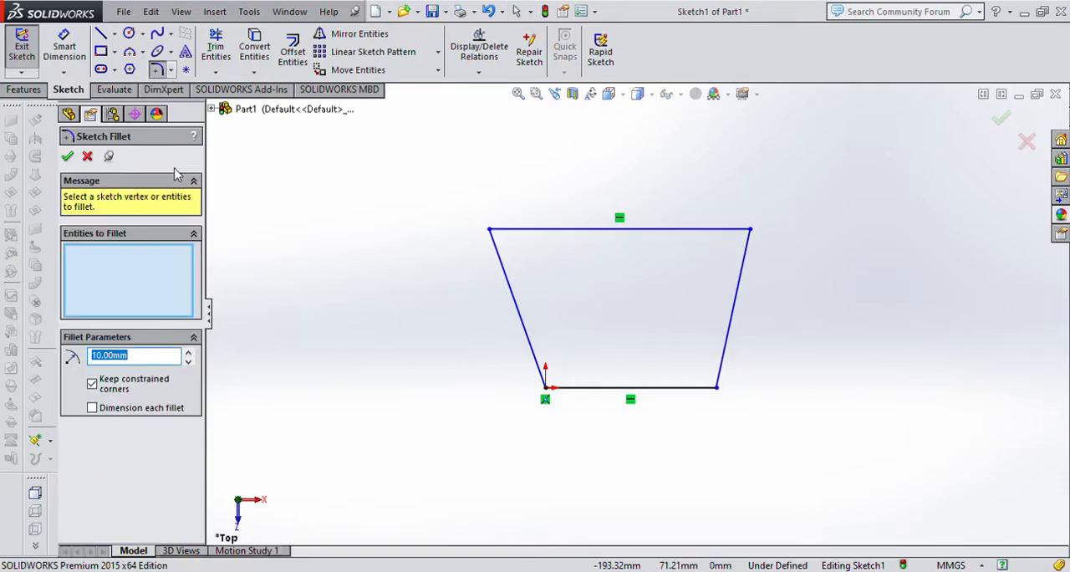
pyautogui.write('12')
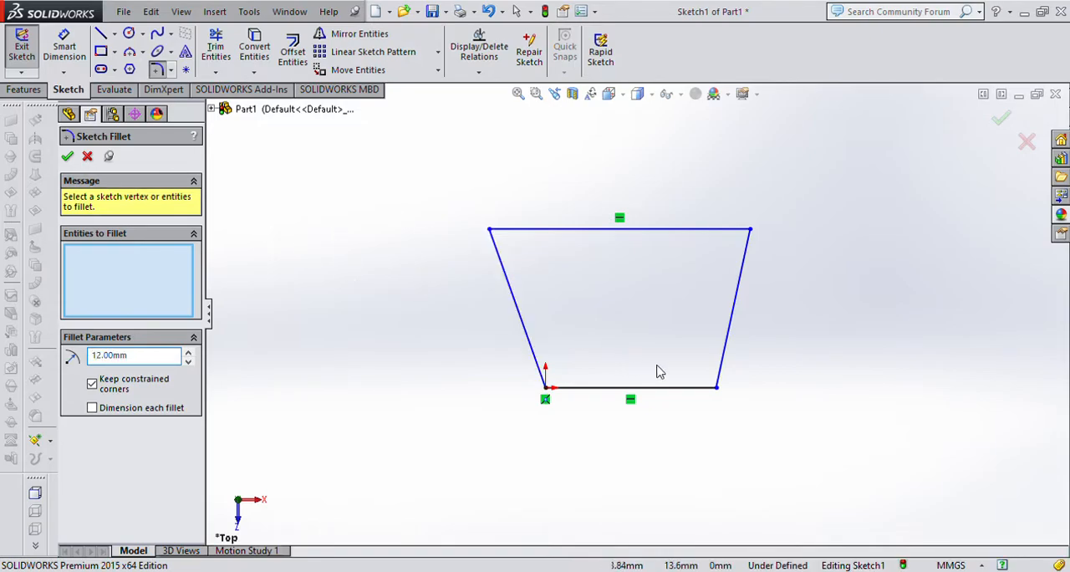
pyautogui.click(717, 396)
pyautogui.click(749, 231)
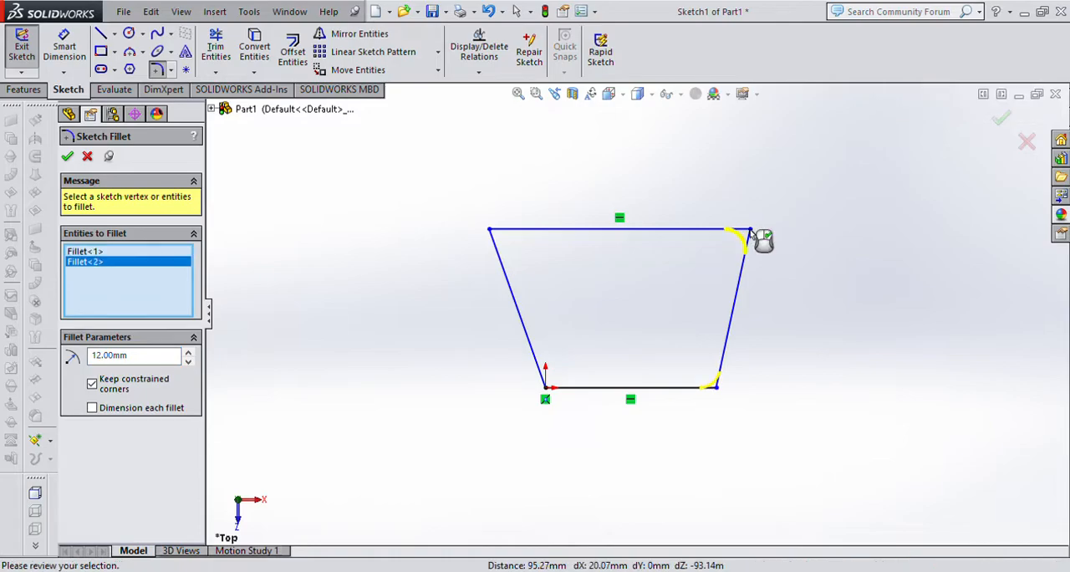
pyautogui.click(492, 232)
pyautogui.click(548, 387)
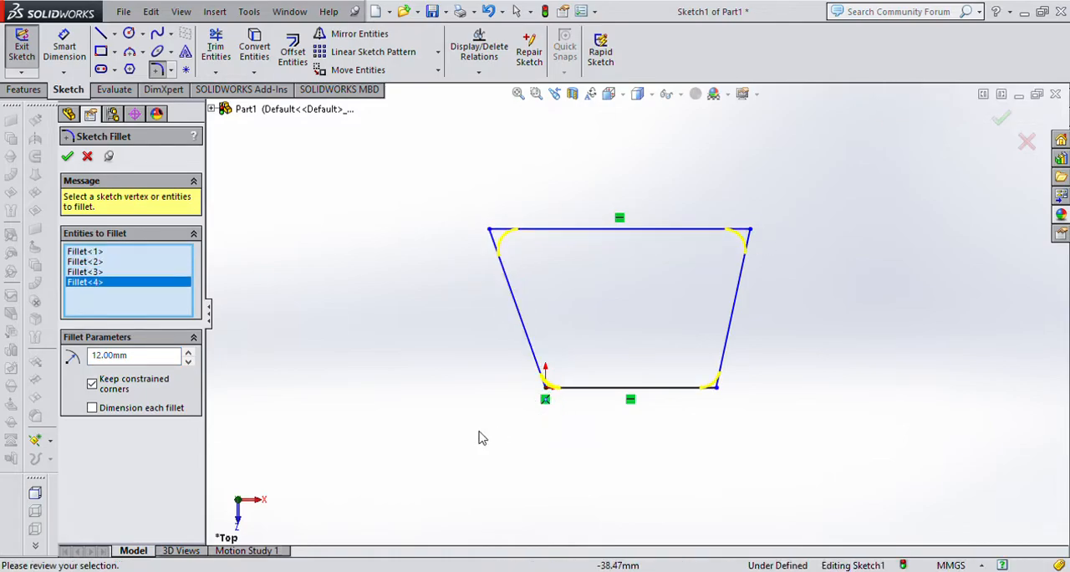
pyautogui.click(67, 157)
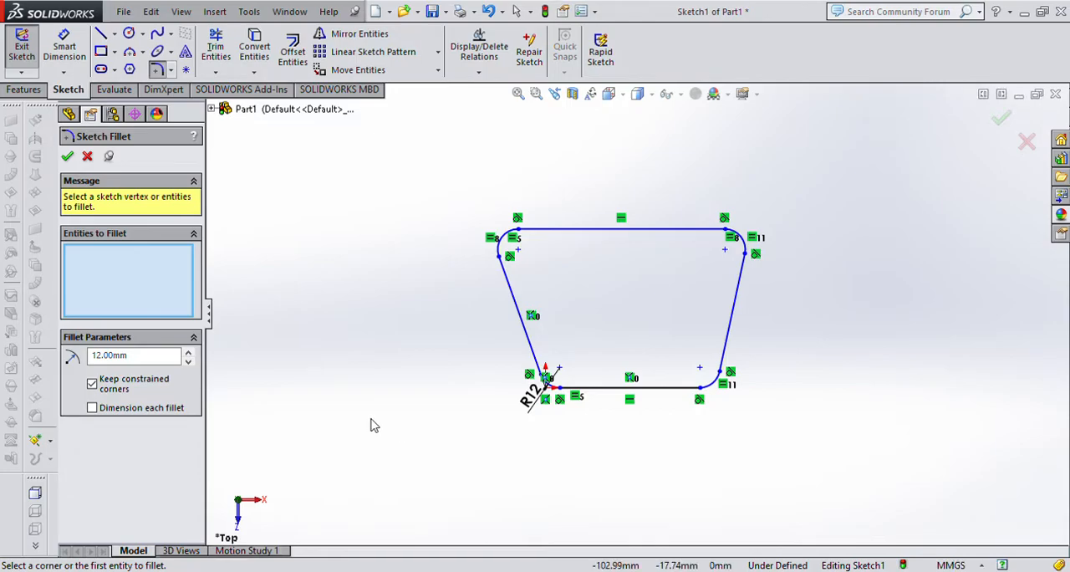
pyautogui.click(22, 43)
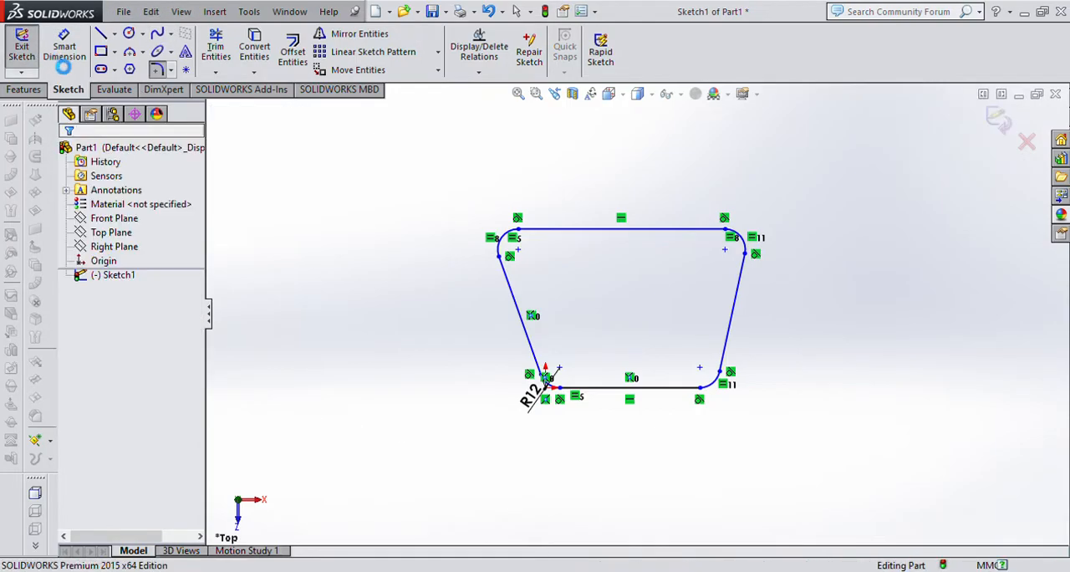
pyautogui.click(64, 49)
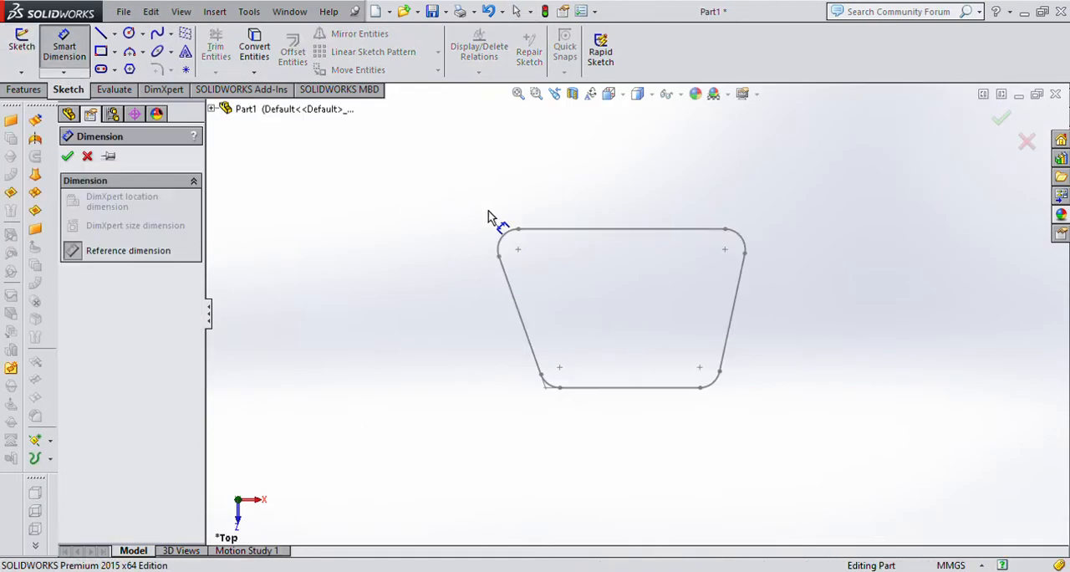
pyautogui.click(67, 155)
pyautogui.click(95, 279)
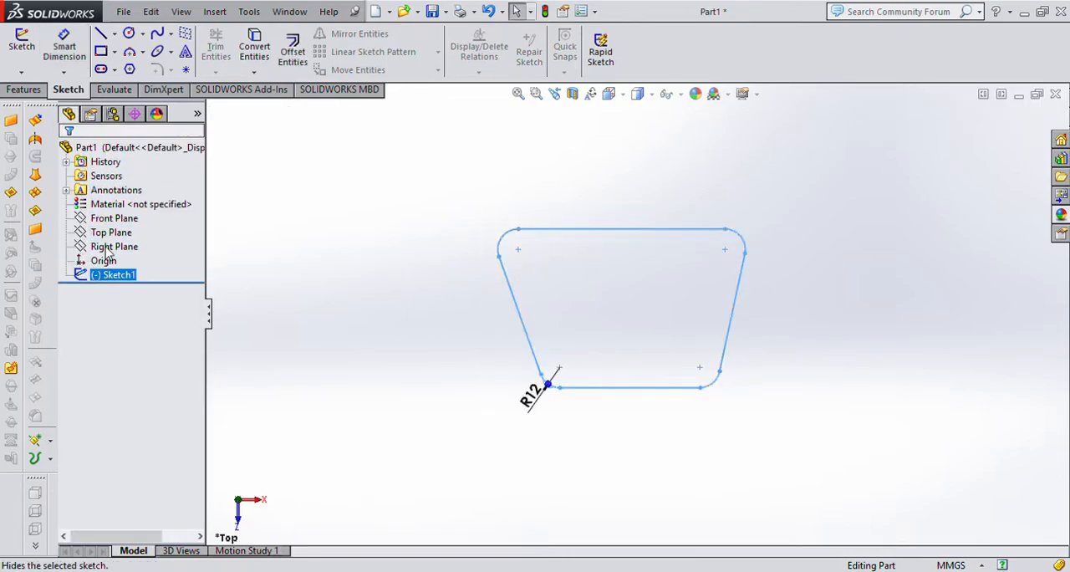
pyautogui.click(106, 198)
# Dimension the horizontal distance between the centres of the two upper corner arcs as 84 mm.
pyautogui.click(67, 37)
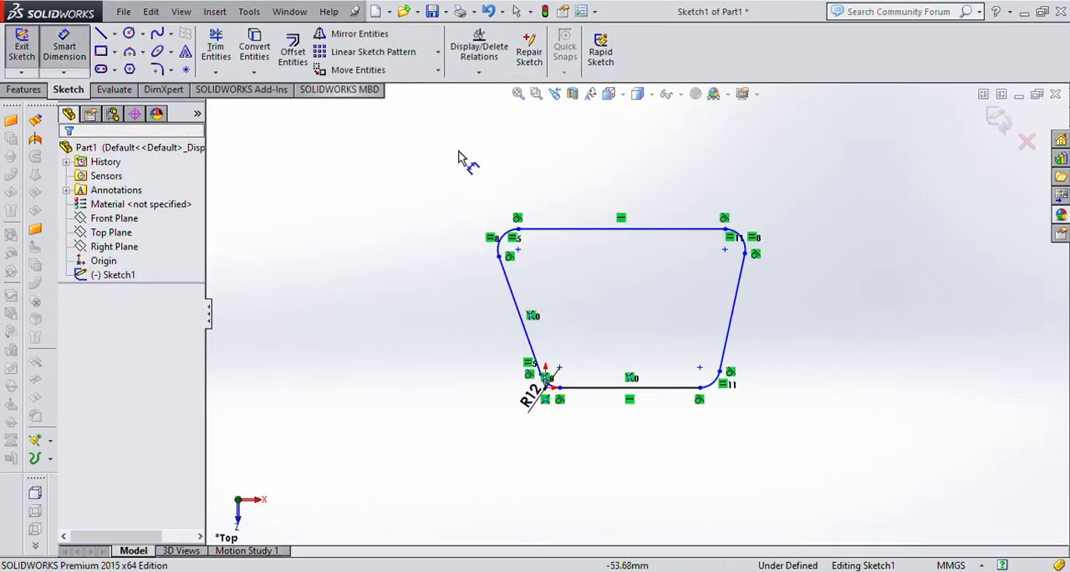
pyautogui.click(744, 243)
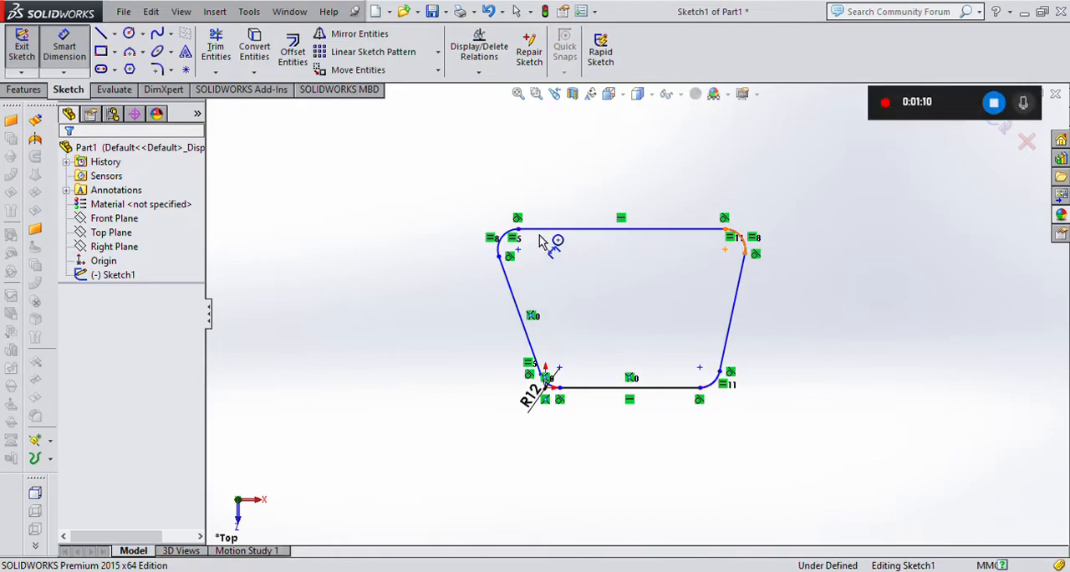
pyautogui.click(501, 241)
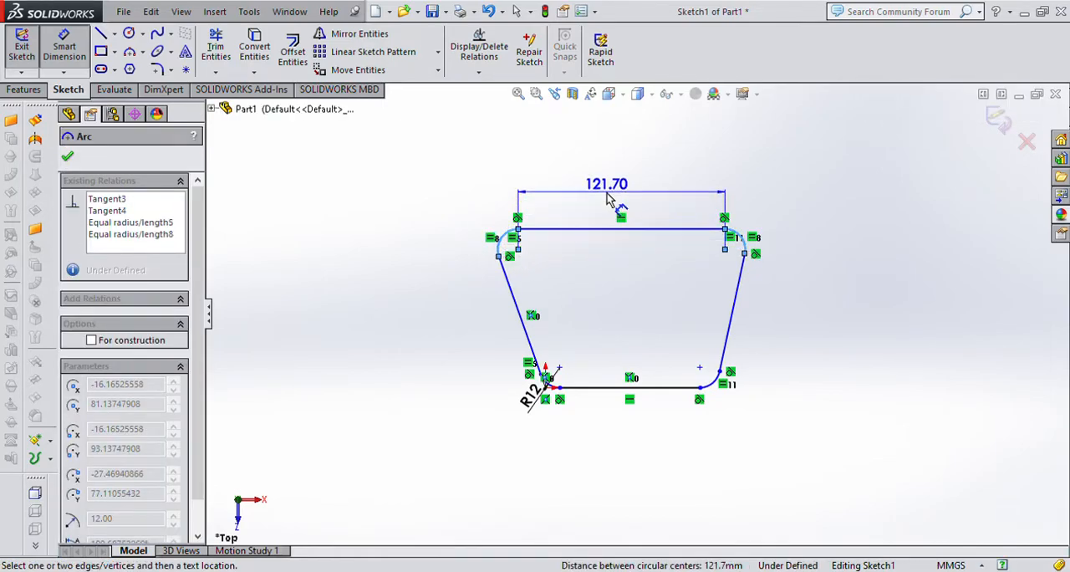
pyautogui.click(597, 216)
pyautogui.write('84')
pyautogui.press('Return')
pyautogui.click(821, 257)
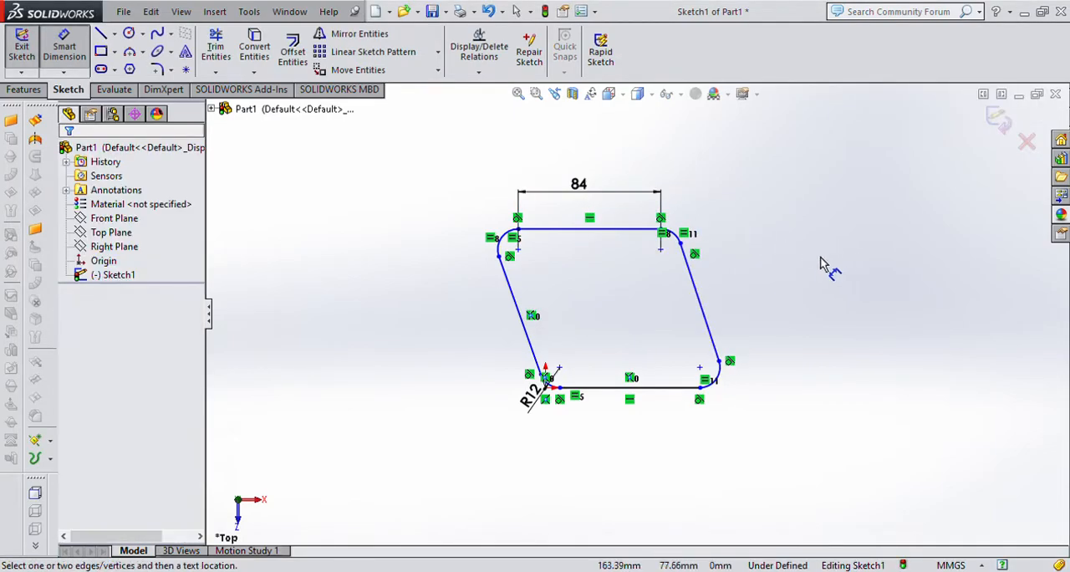
# Dimension the horizontal distance between the centre points of the two lower corner arcs as 70 mm.
pyautogui.click(559, 367)
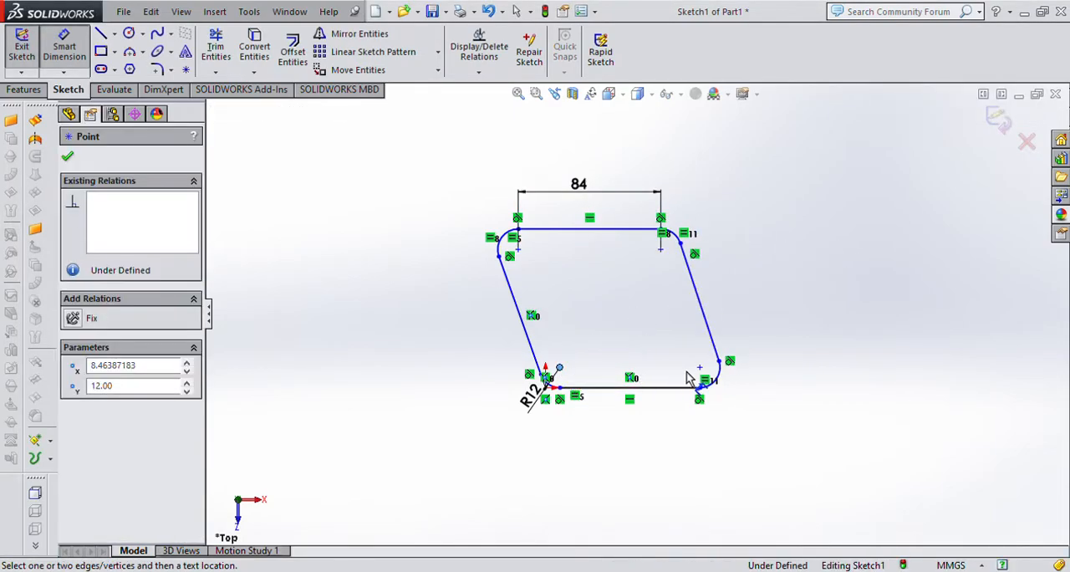
pyautogui.click(699, 368)
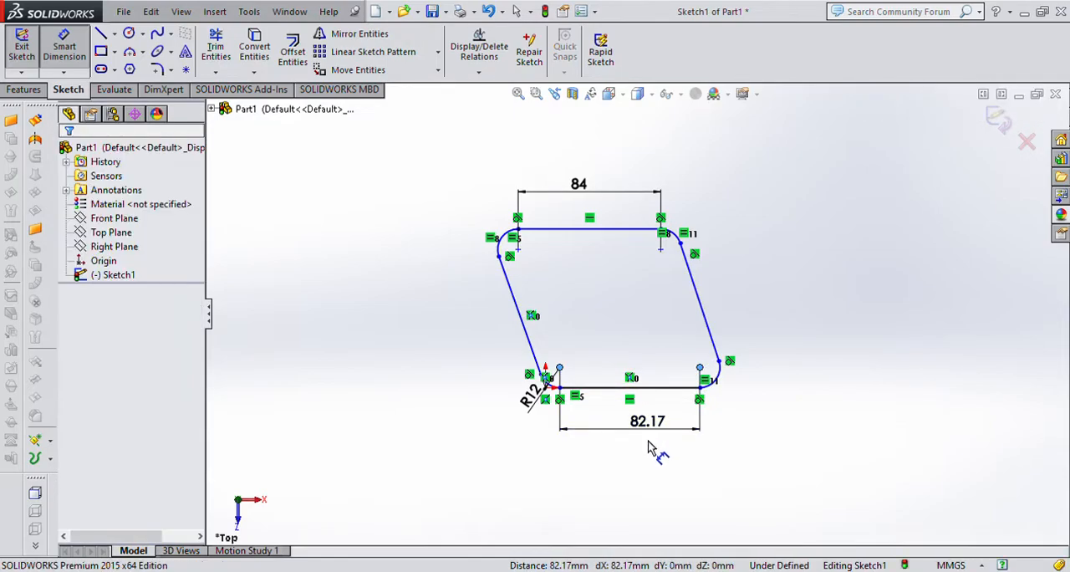
pyautogui.click(649, 444)
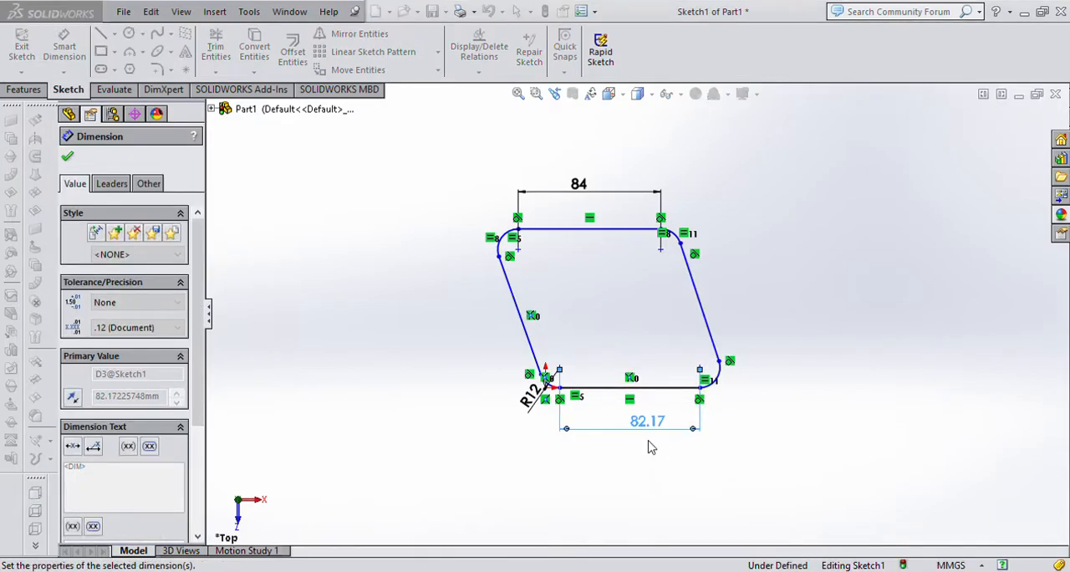
pyautogui.write('70')
pyautogui.press('Return')
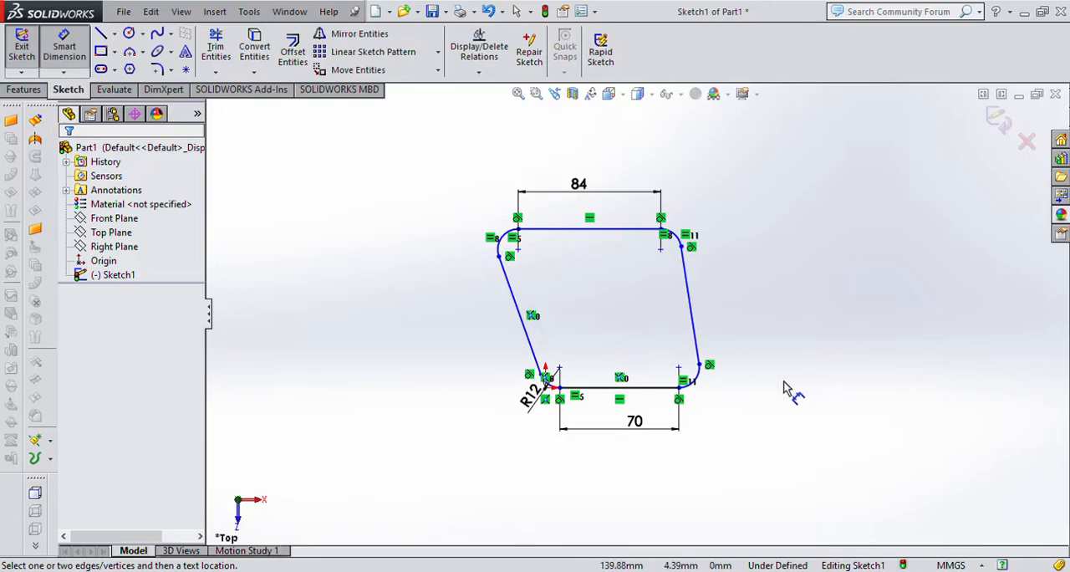
# Dimension the vertical distance between the upper-left and lower-right corner arc centres as 72 mm.
pyautogui.click(497, 243)
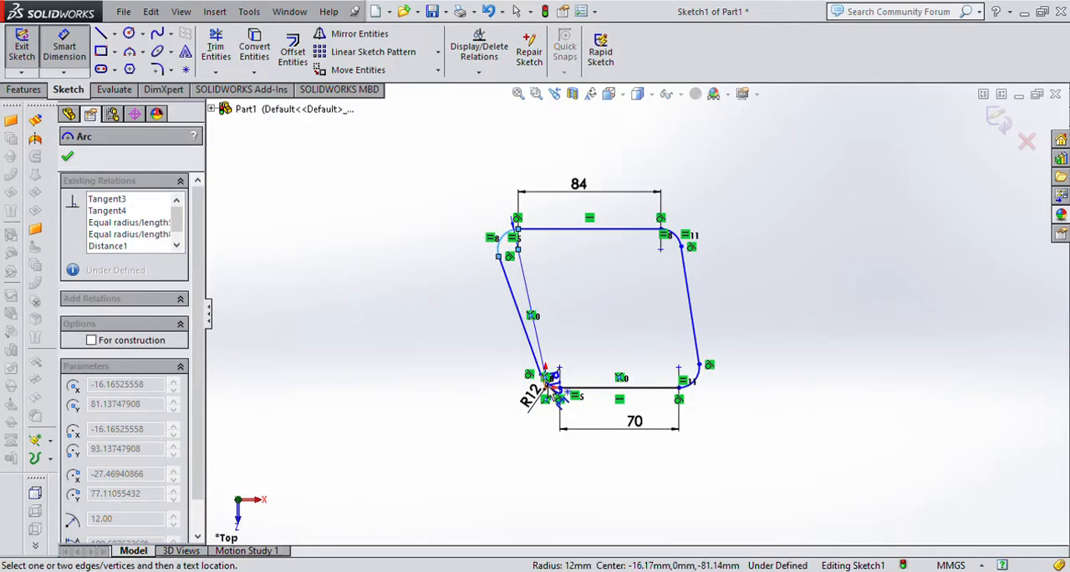
pyautogui.click(697, 373)
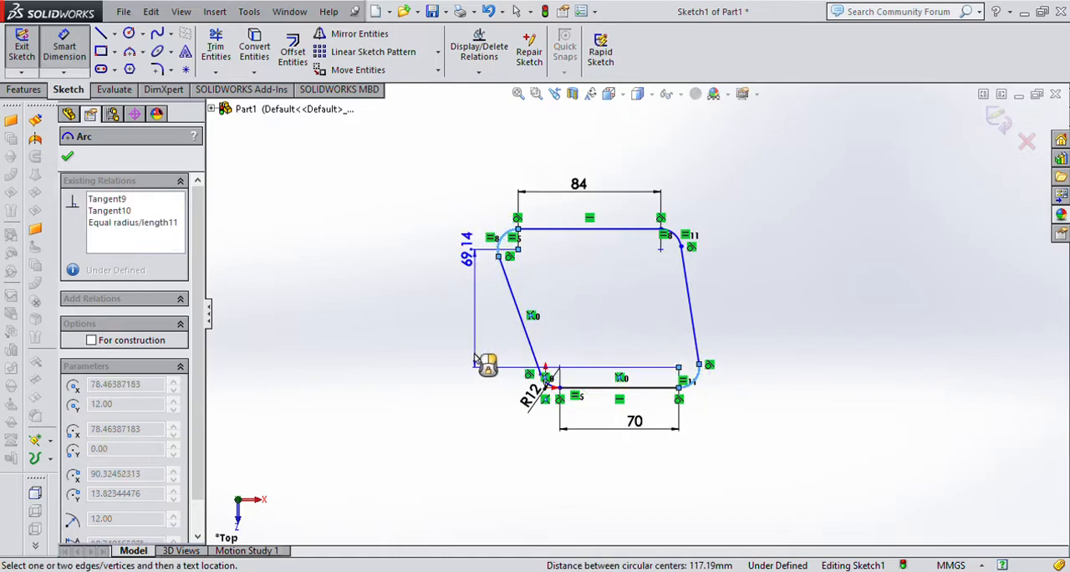
pyautogui.click(461, 360)
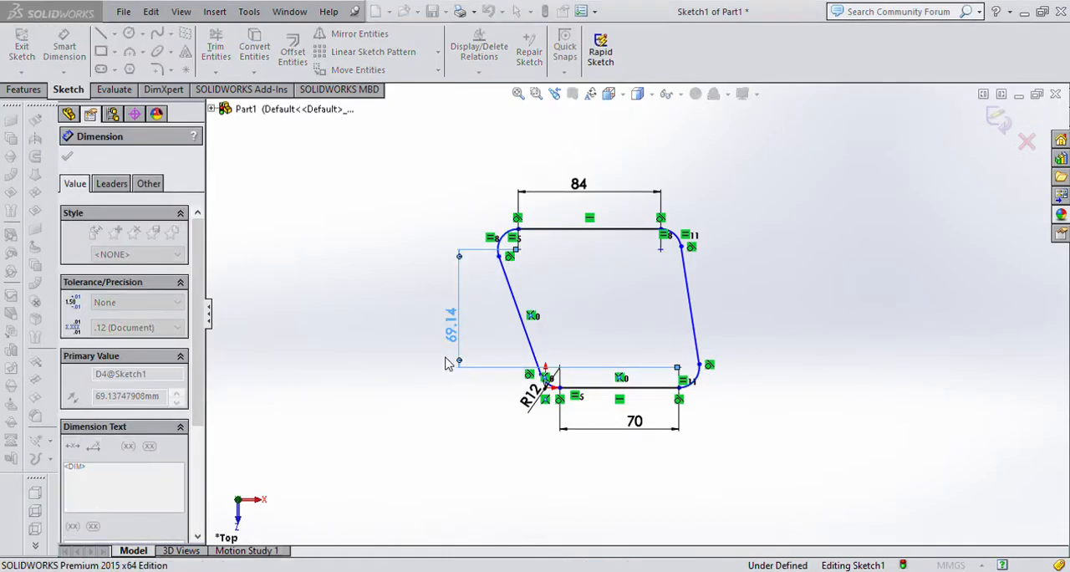
pyautogui.write('72')
pyautogui.press('Return')
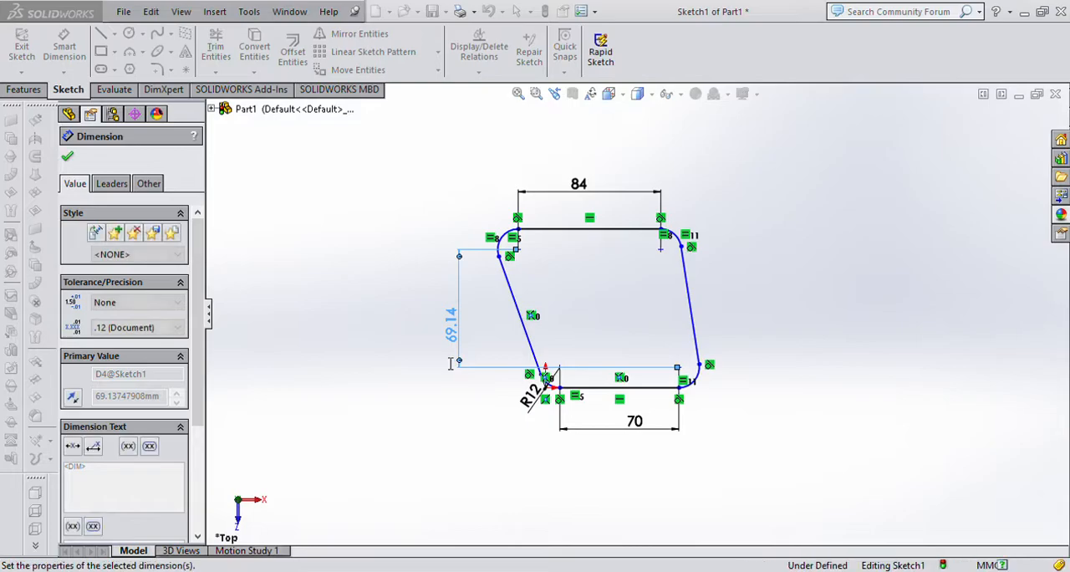
pyautogui.click(736, 310)
pyautogui.press('Escape')
# Add an Equal relation between the two slanted side lines of the profile.
pyautogui.click(689, 301)
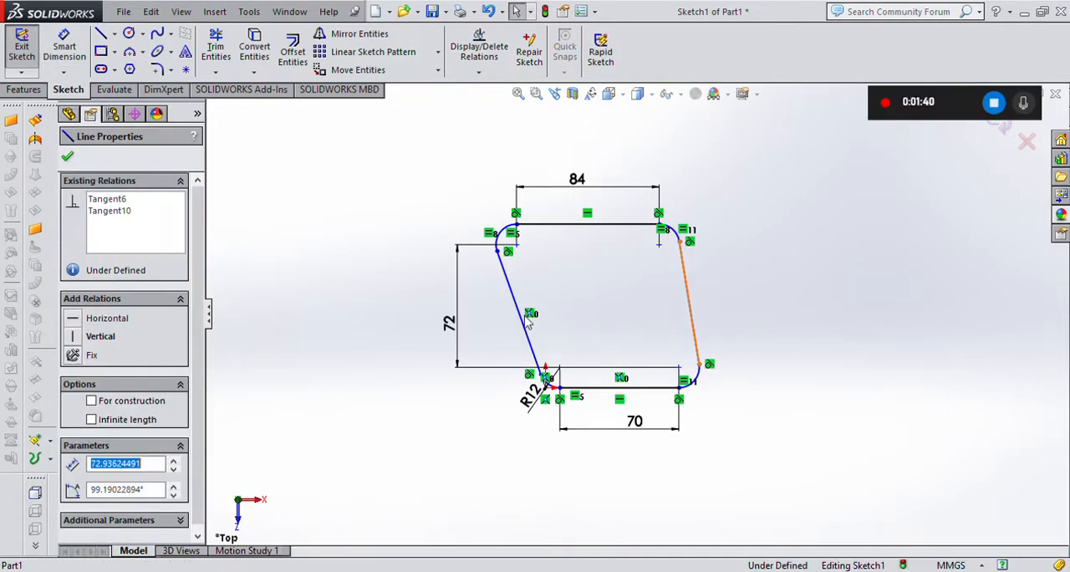
pyautogui.keyDown('ctrl'); pyautogui.click(519, 317); pyautogui.keyUp('ctrl')
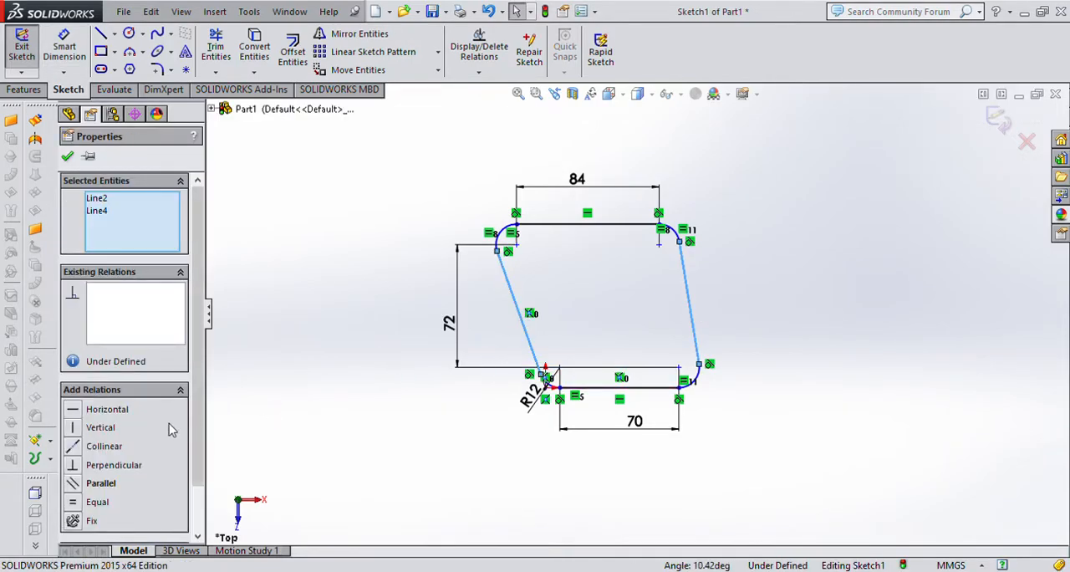
pyautogui.click(76, 502)
pyautogui.click(858, 349)
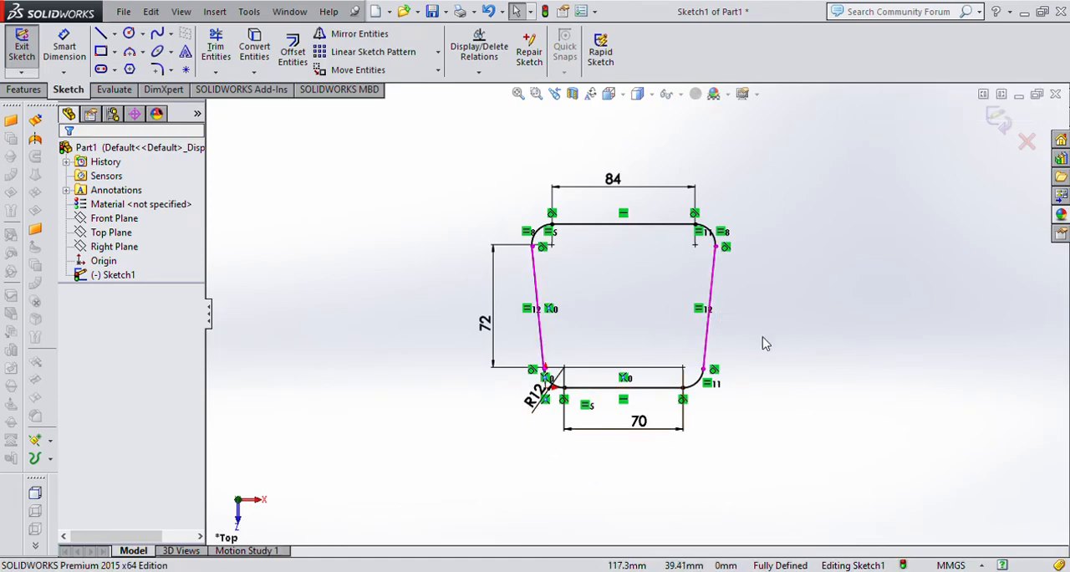
# Extrude the rounded trapezoid profile as a Blind boss 10 mm deep.
pyautogui.click(485, 323)
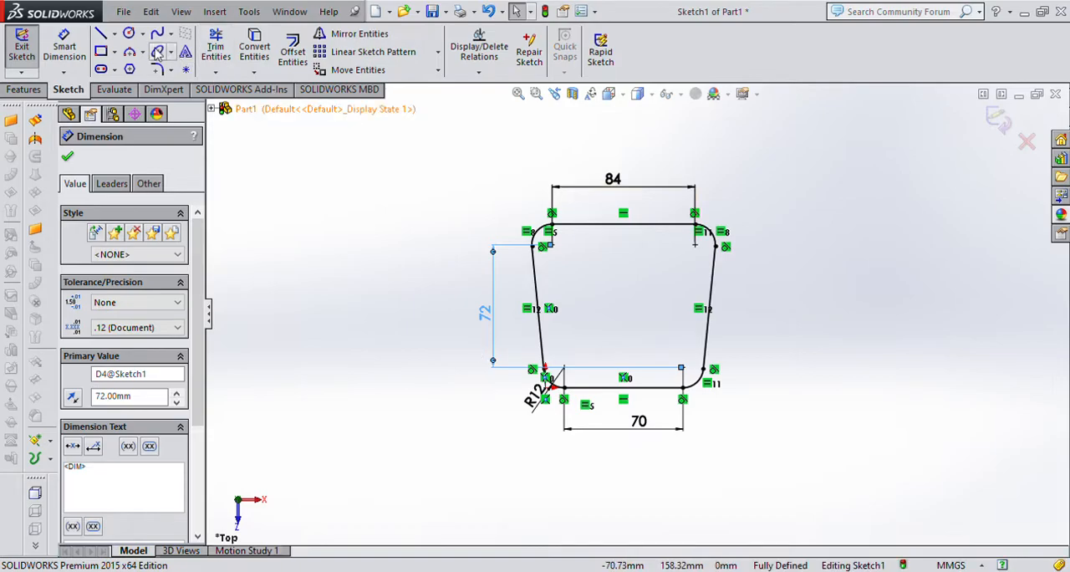
pyautogui.click(24, 89)
pyautogui.click(16, 71)
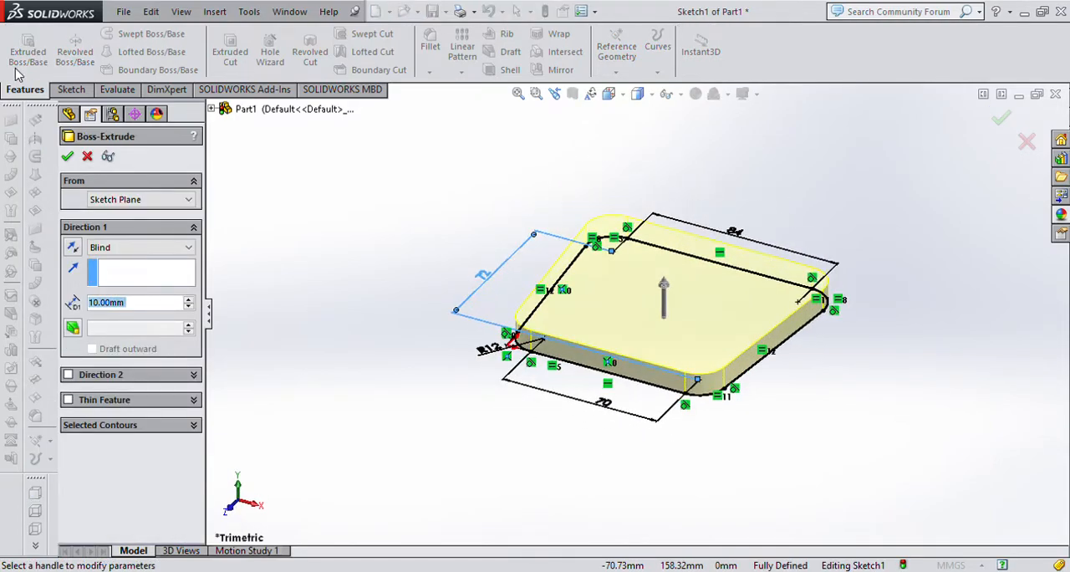
pyautogui.click(87, 156)
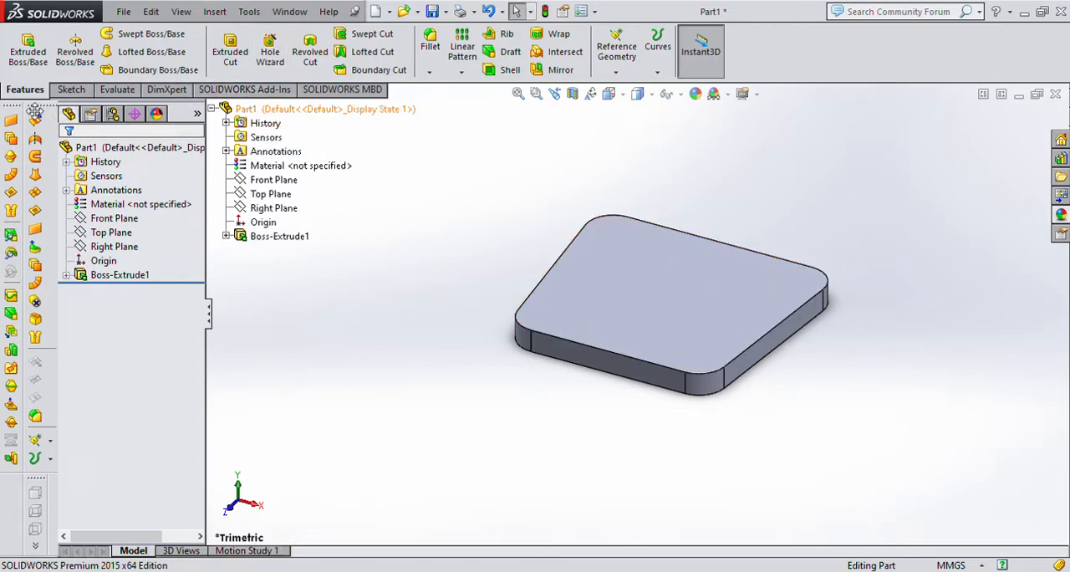
# Set up a Hole Wizard hole as an ISO dowel hole, size Ø12.0, with a Through All end condition.
pyautogui.click(278, 65)
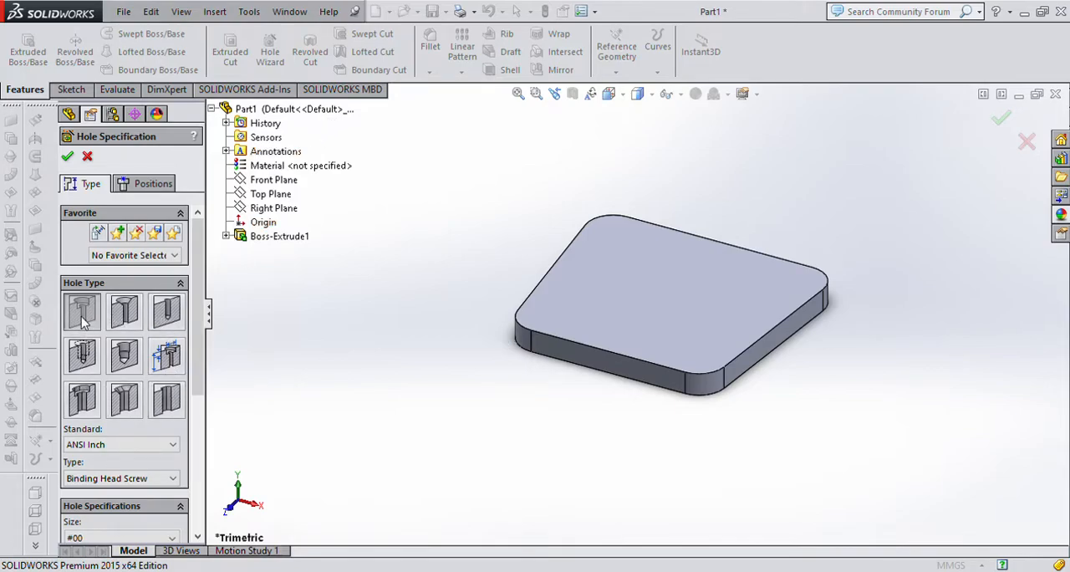
pyautogui.click(164, 324)
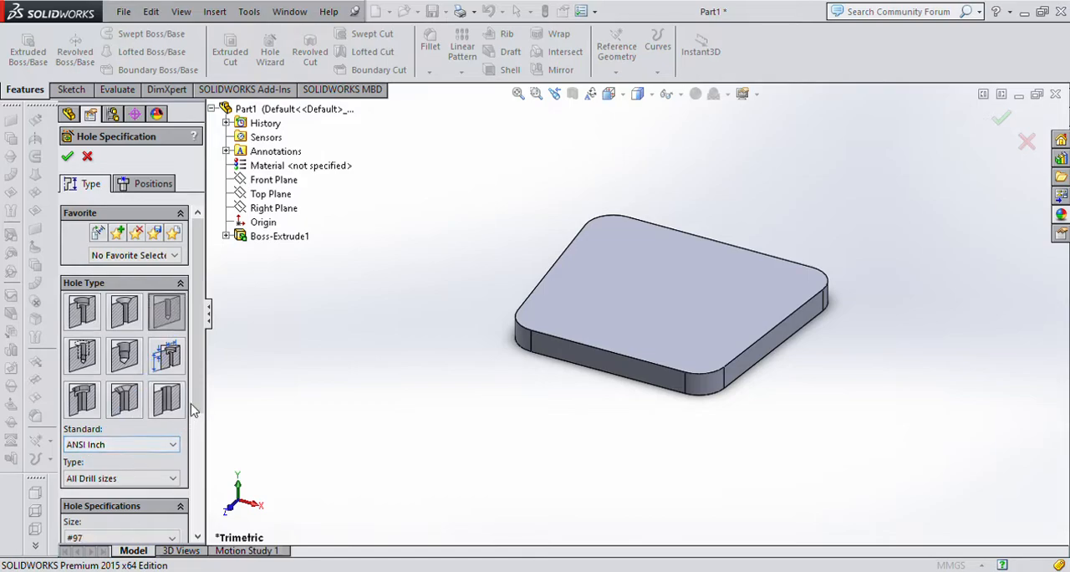
pyautogui.scroll(-3, 173, 337)
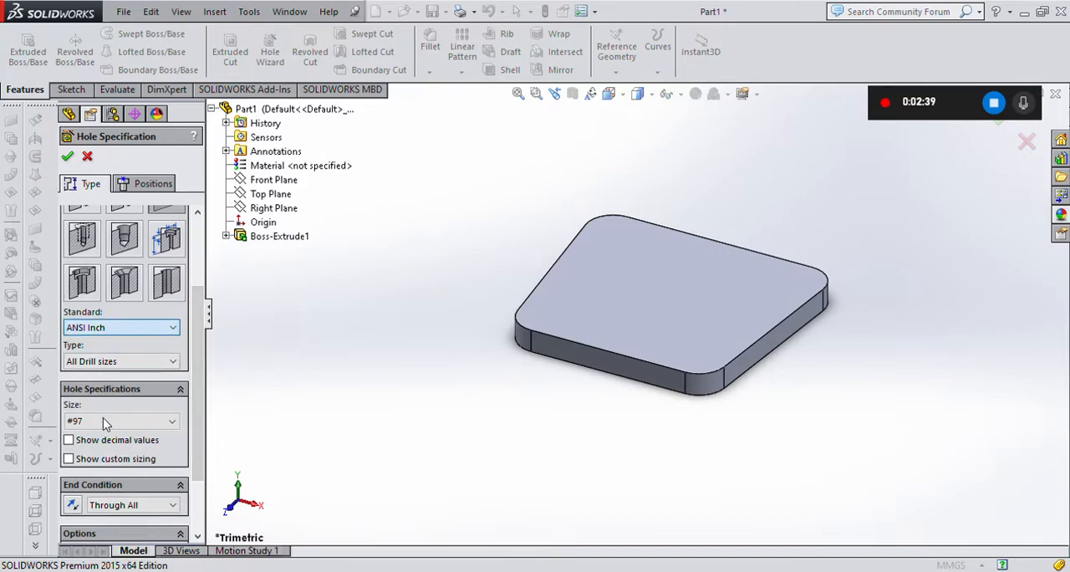
pyautogui.moveTo(191, 373); pyautogui.dragTo(194, 470)
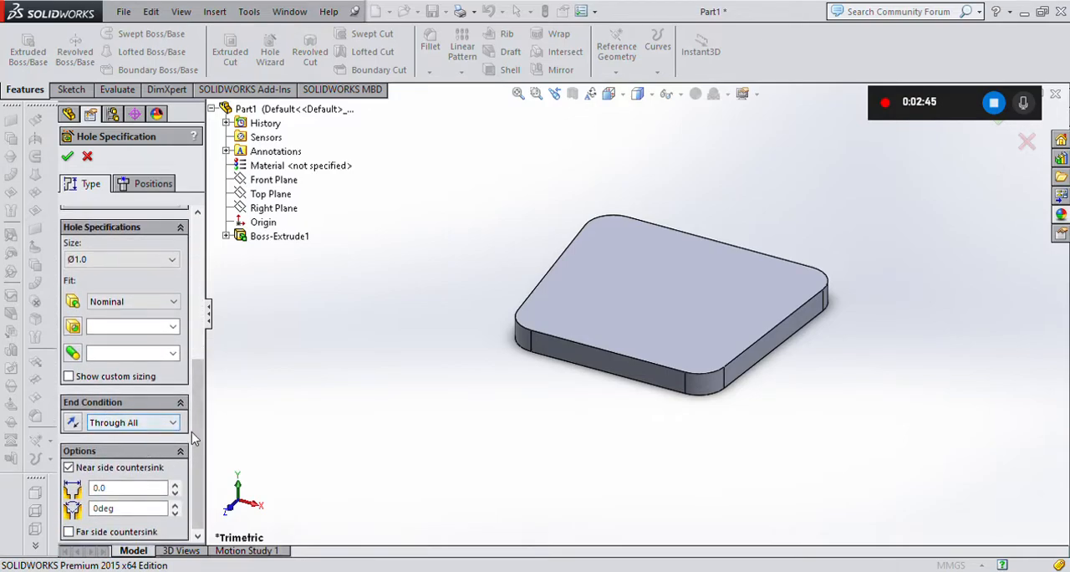
pyautogui.moveTo(197, 425); pyautogui.dragTo(191, 382)
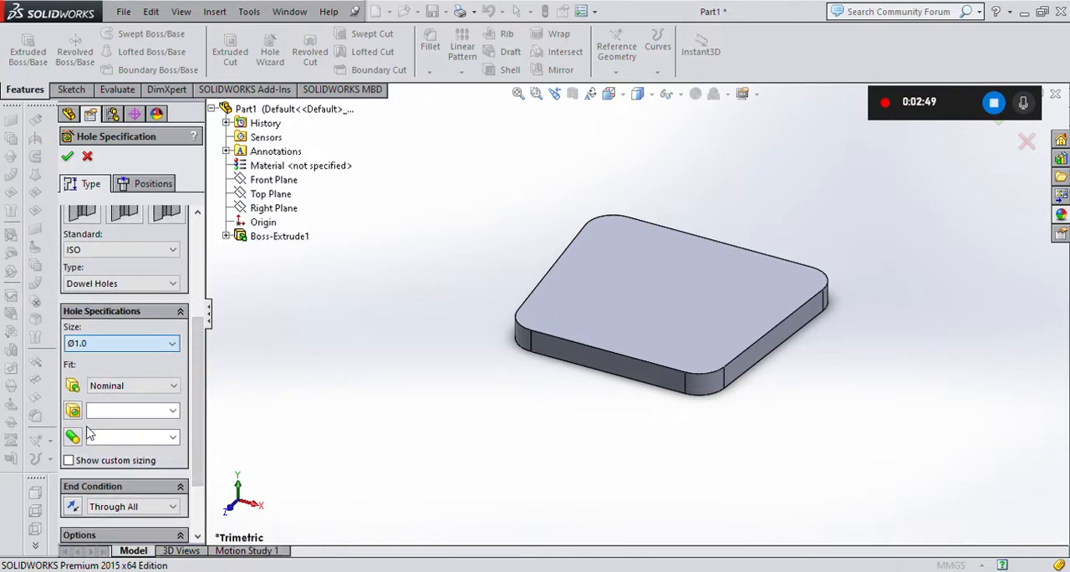
pyautogui.click(84, 456)
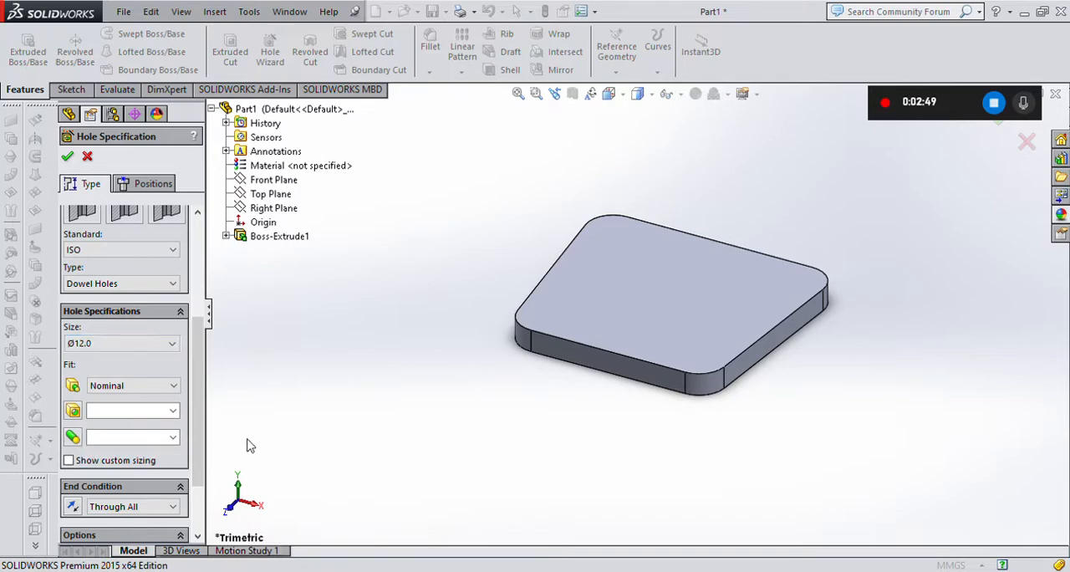
pyautogui.scroll(3, 119, 327)
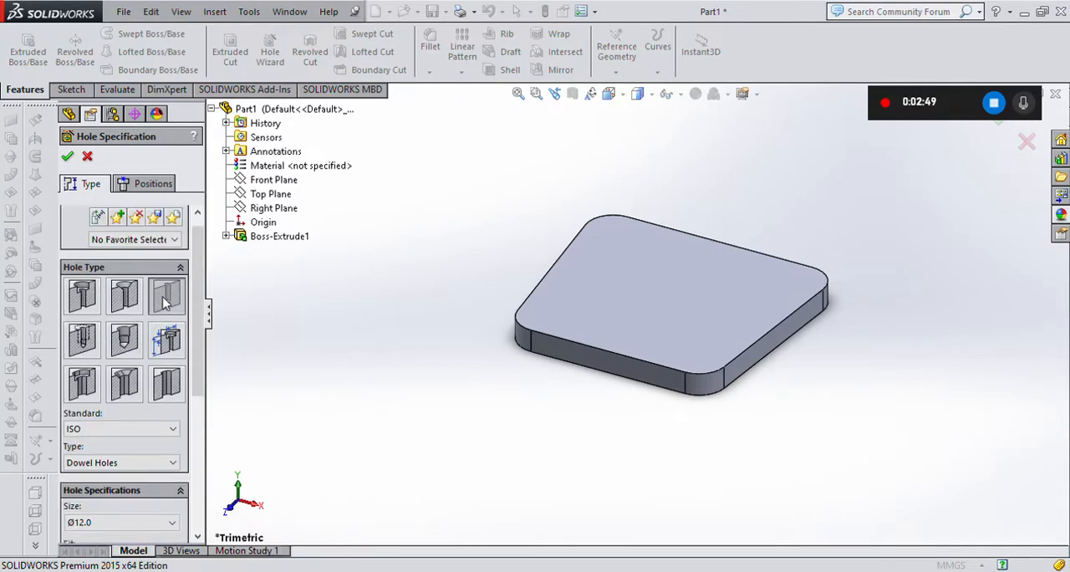
pyautogui.scroll(-3, 136, 364)
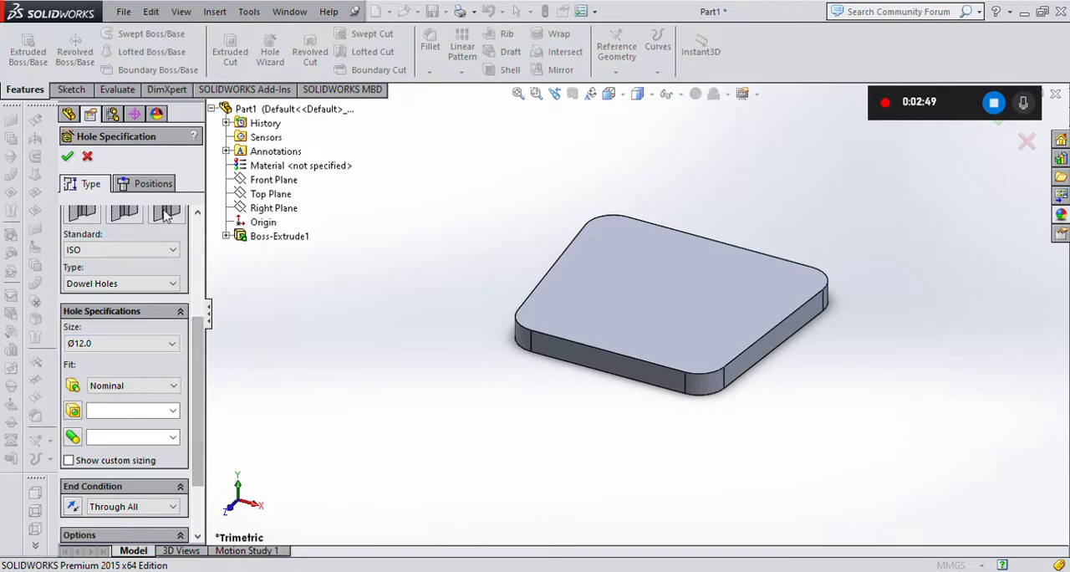
# Place four of the dowel holes on the plate's top face, one near each rounded corner, and finish the feature.
pyautogui.click(134, 192)
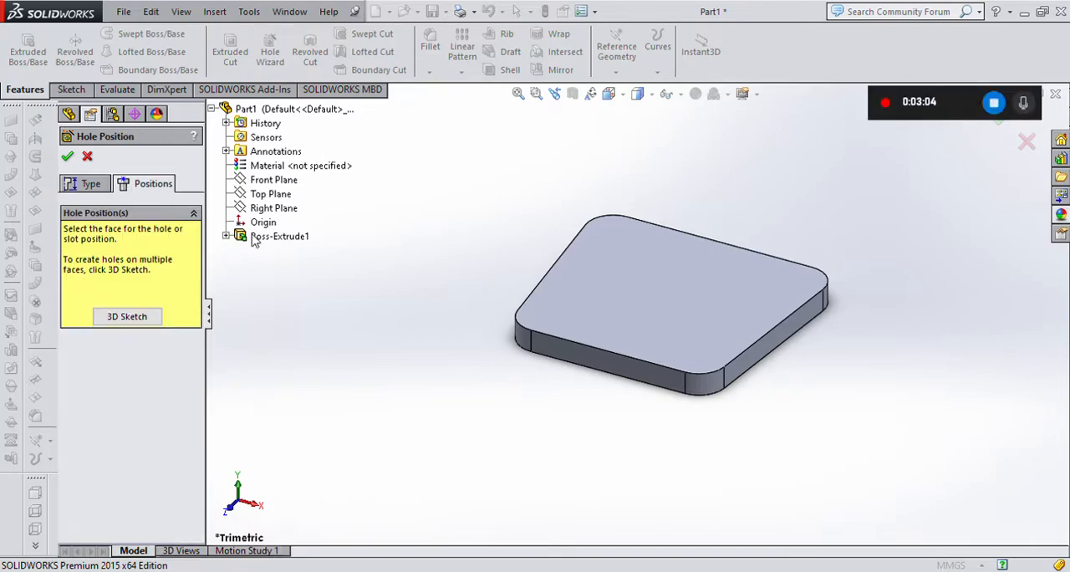
pyautogui.click(611, 242)
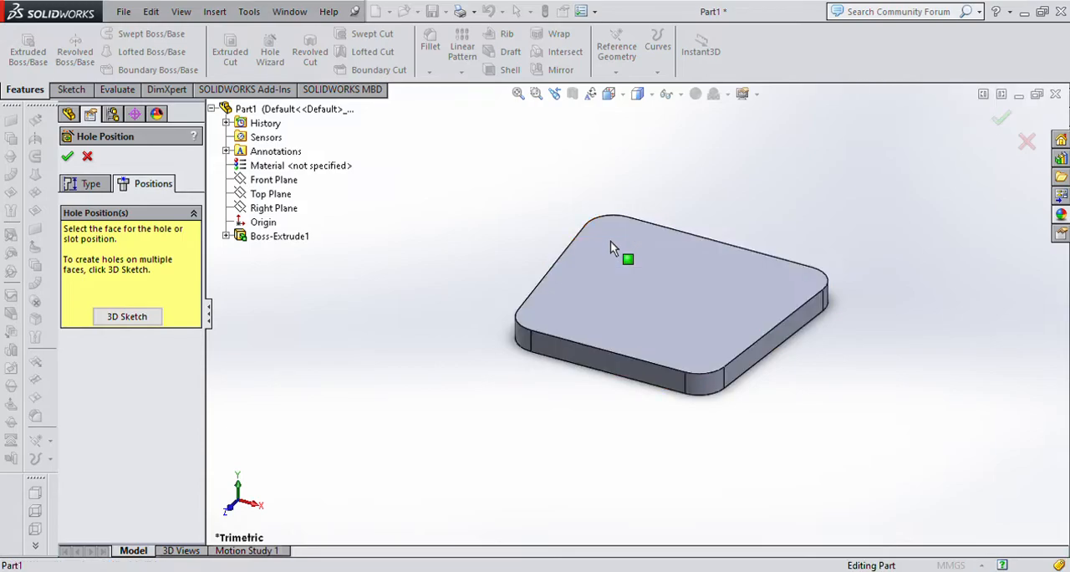
pyautogui.click(780, 278)
pyautogui.click(705, 339)
pyautogui.click(550, 314)
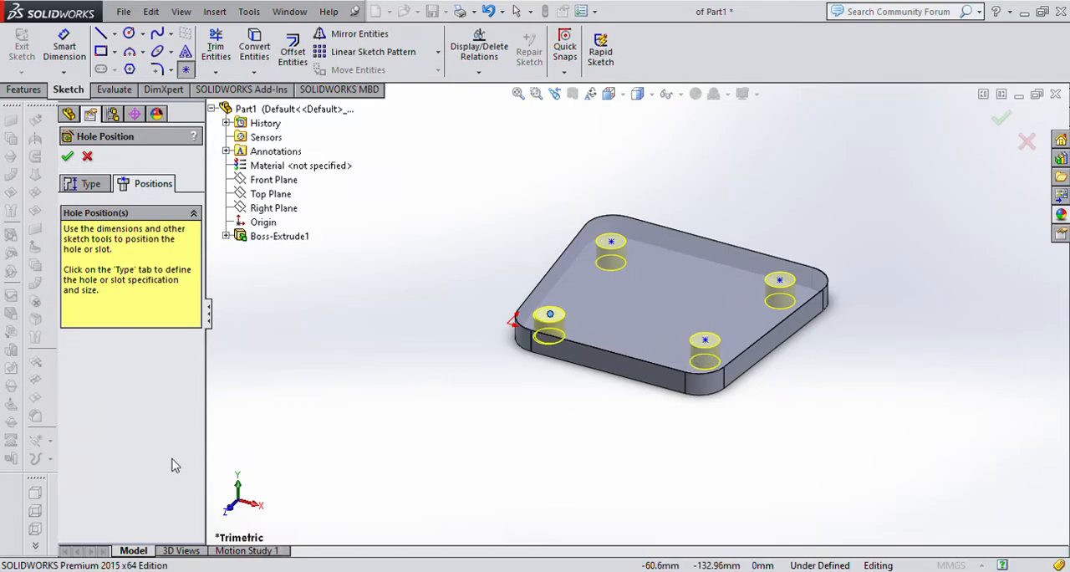
pyautogui.scroll(-2, 720, 278)
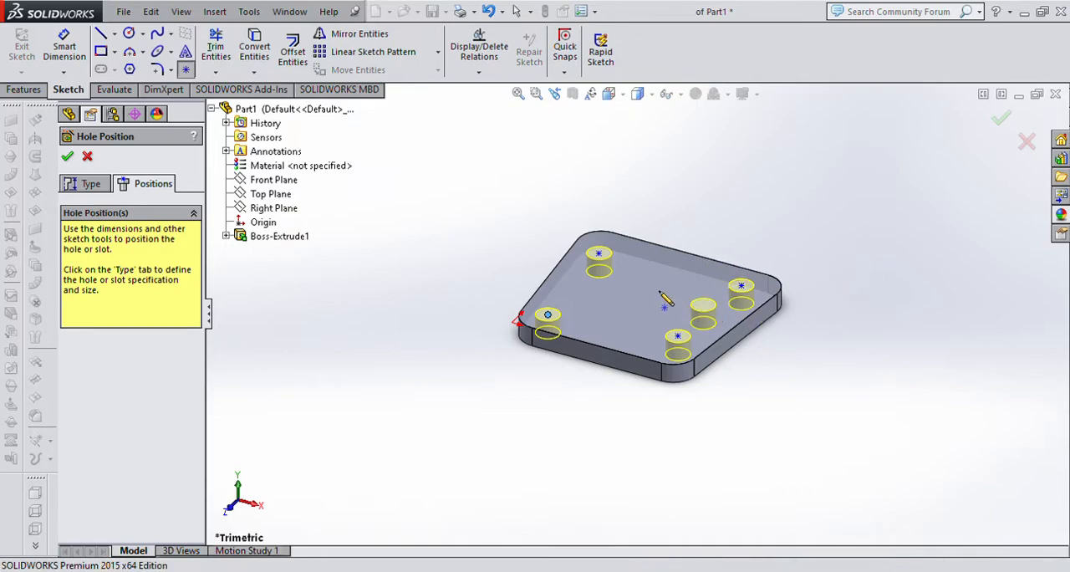
pyautogui.scroll(-2, 660, 284)
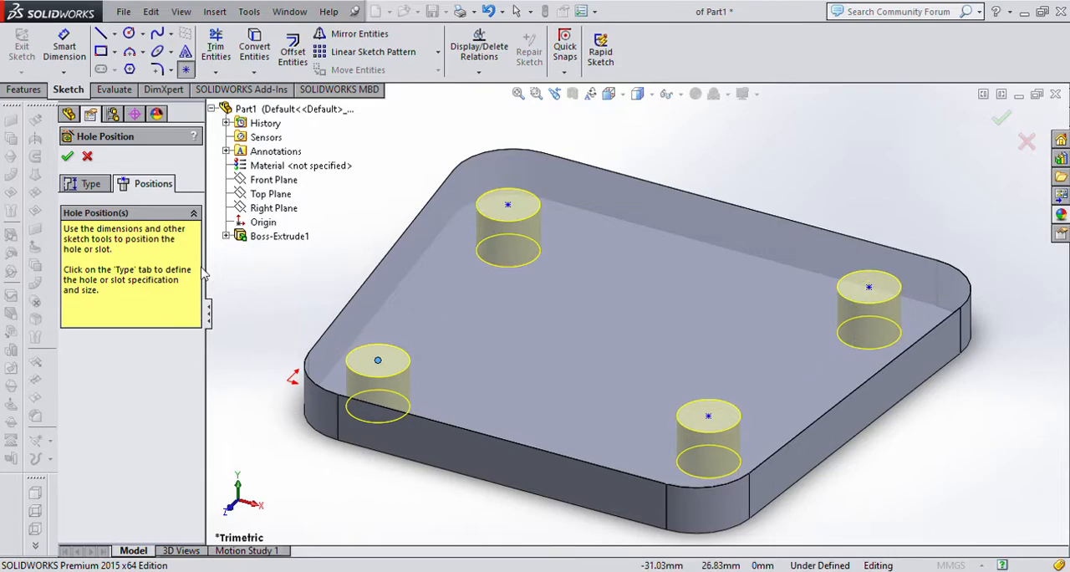
pyautogui.click(67, 157)
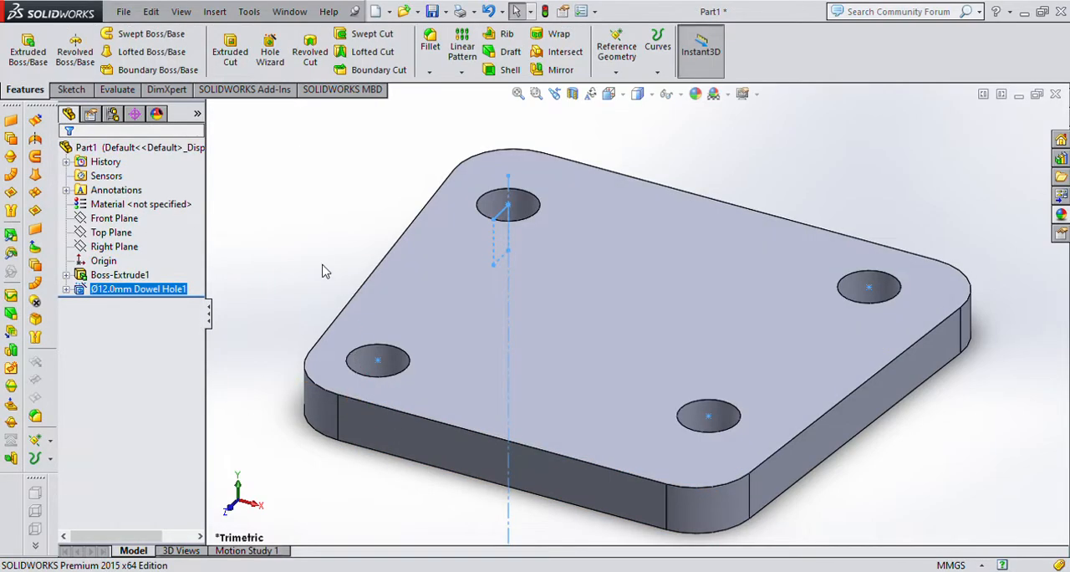
# Open the under-defined position sketch of the dowel hole feature for editing.
pyautogui.click(321, 268)
pyautogui.click(167, 289)
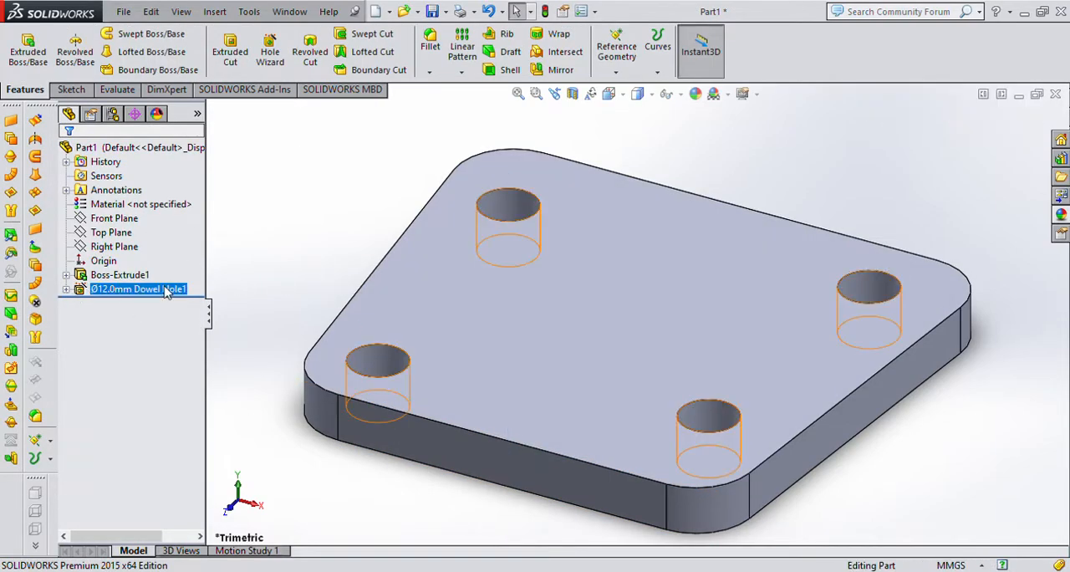
pyautogui.click(118, 305)
pyautogui.click(66, 288)
pyautogui.click(117, 304)
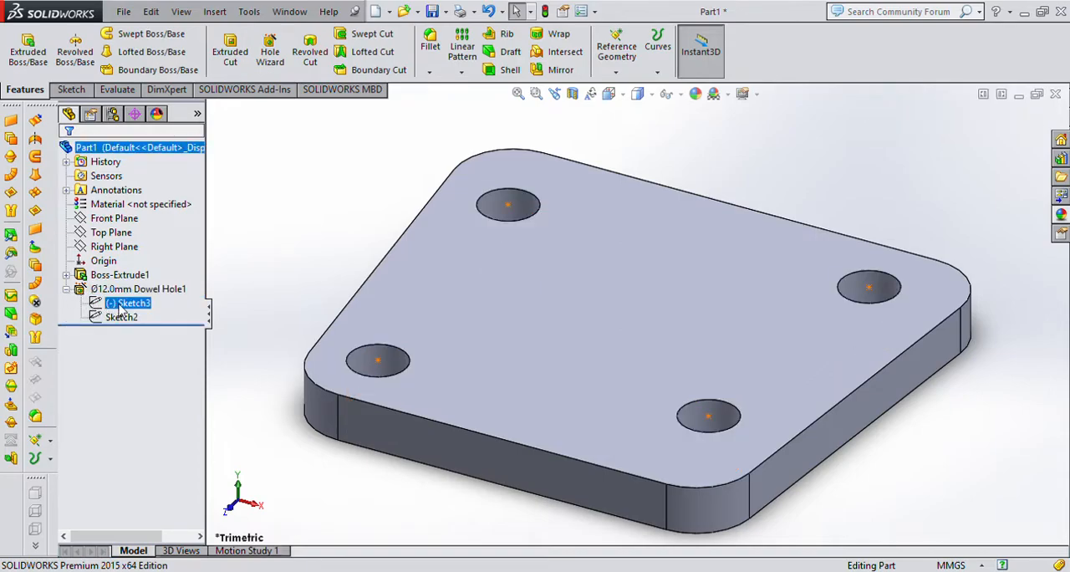
pyautogui.click(117, 305)
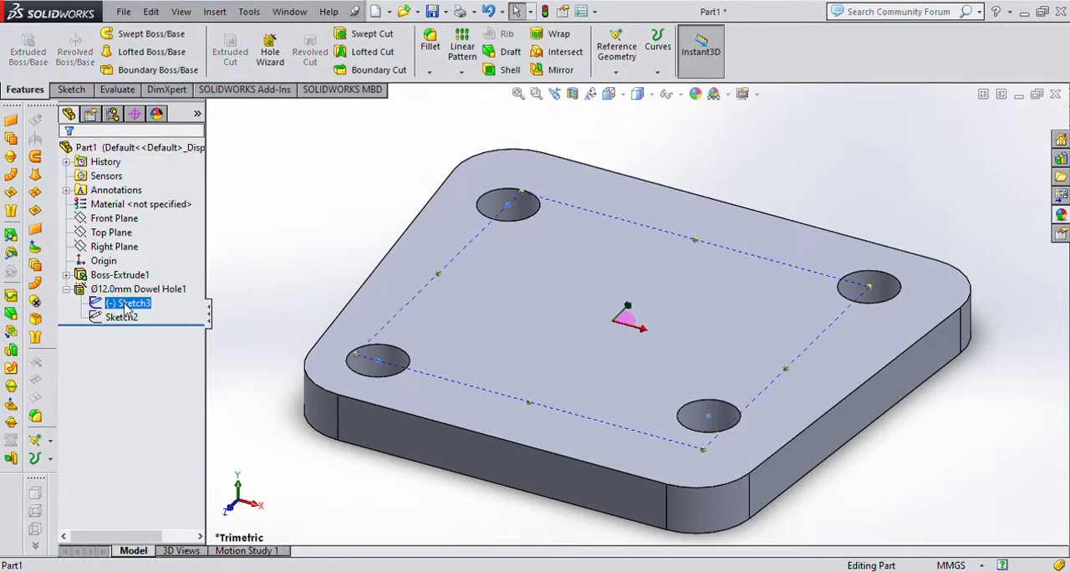
pyautogui.click(131, 264)
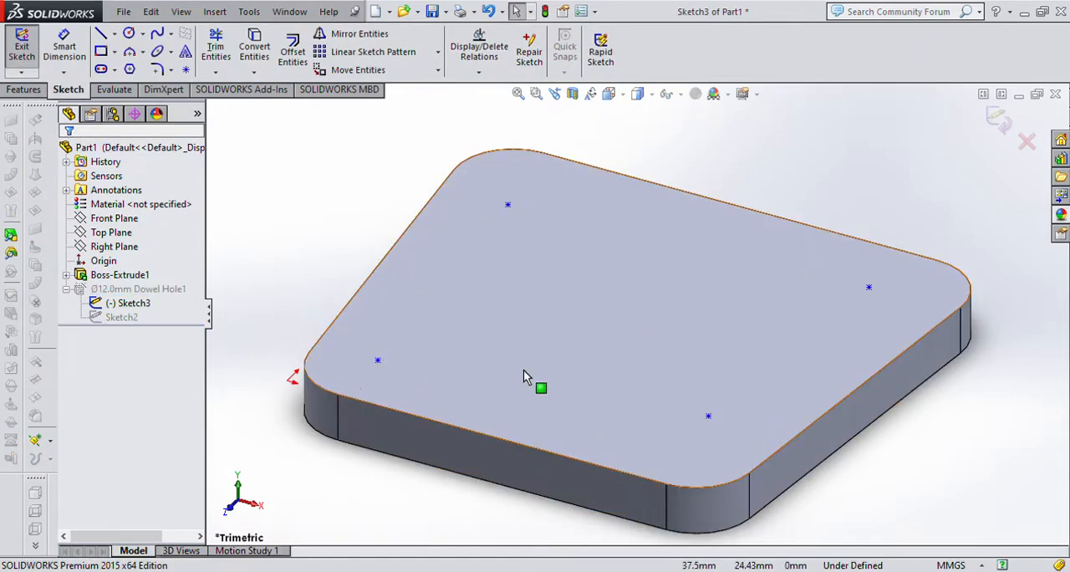
# Looking straight onto the sketch, make the upper-right hole point concentric with the upper-right corner arc.
pyautogui.hotkey('ctrl', '8')
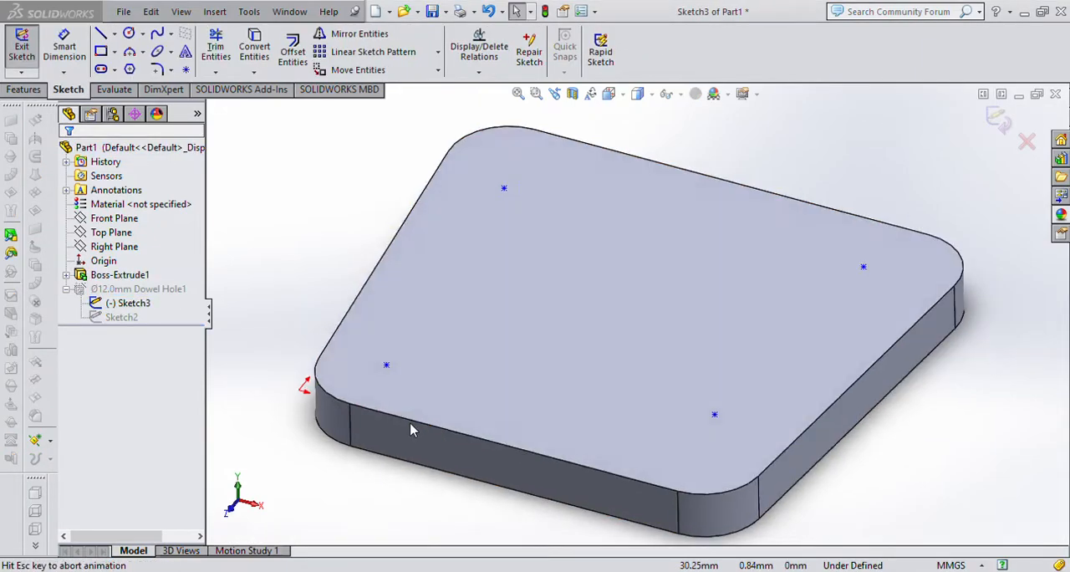
pyautogui.scroll(-3, 653, 271)
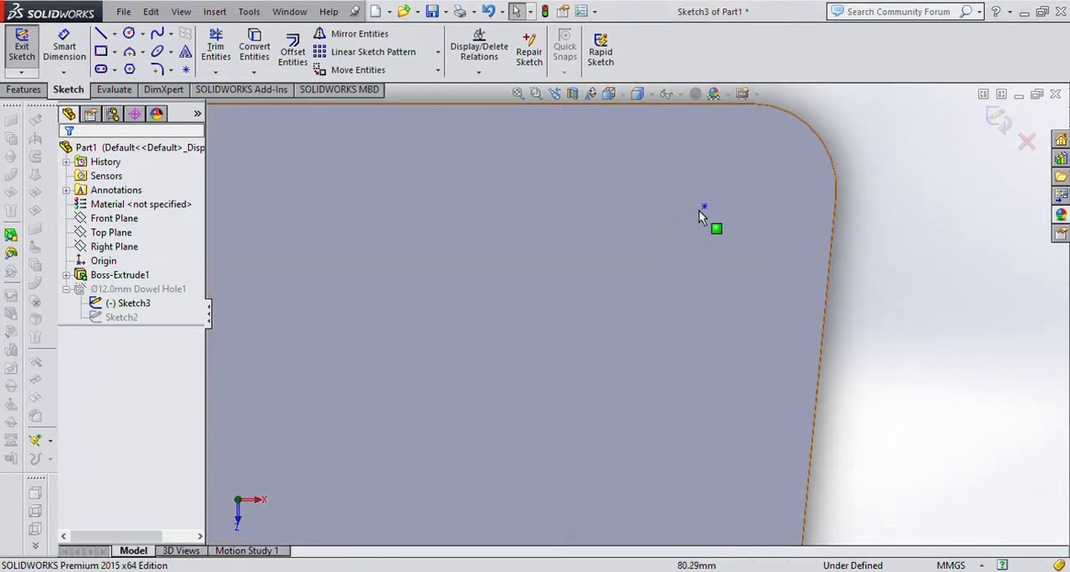
pyautogui.scroll(2, 715, 221)
pyautogui.click(683, 240)
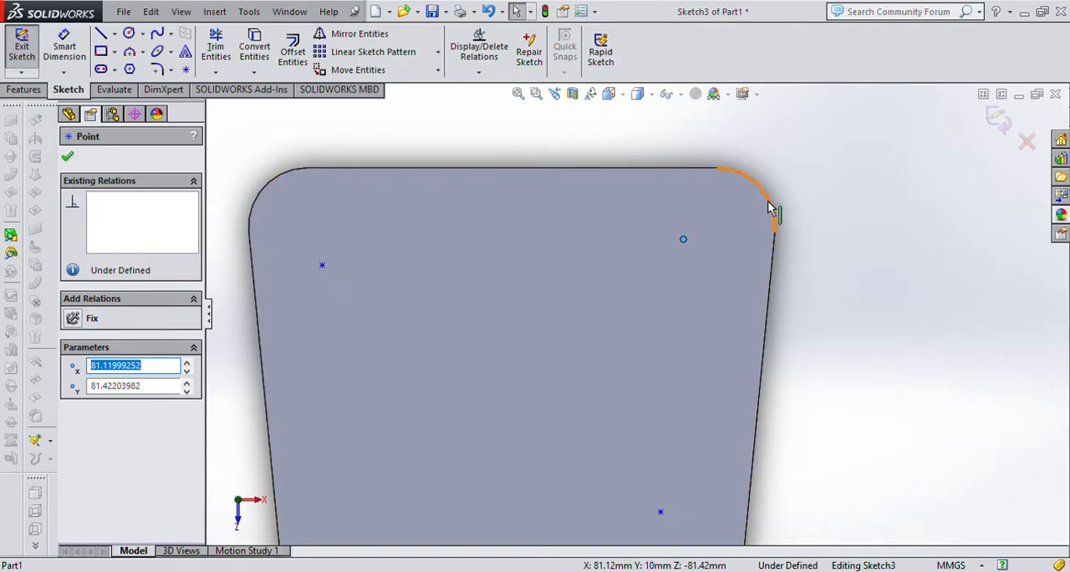
pyautogui.keyDown('ctrl'); pyautogui.click(771, 208); pyautogui.keyUp('ctrl')
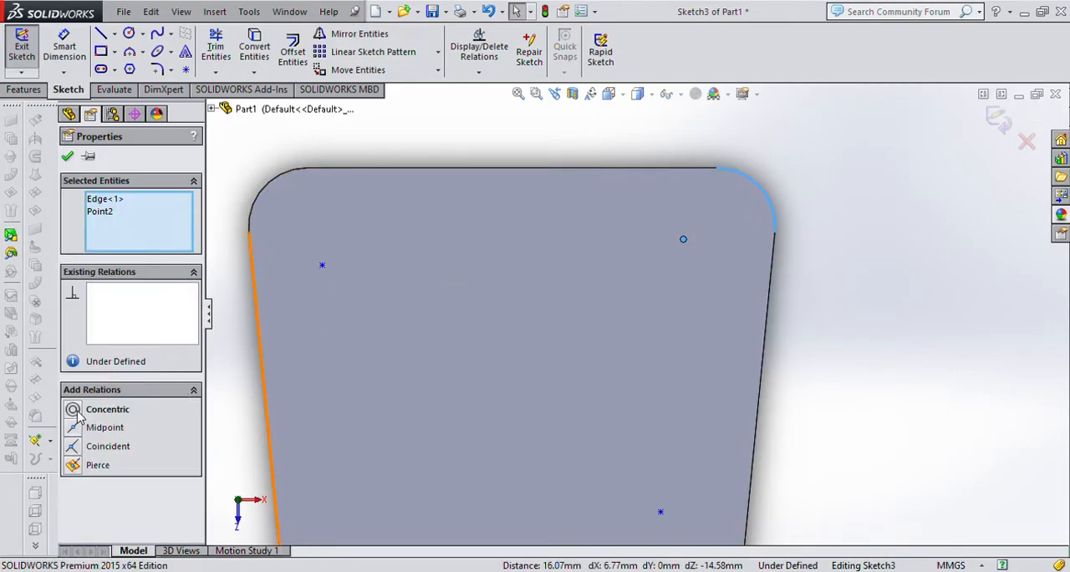
pyautogui.click(74, 410)
pyautogui.click(853, 345)
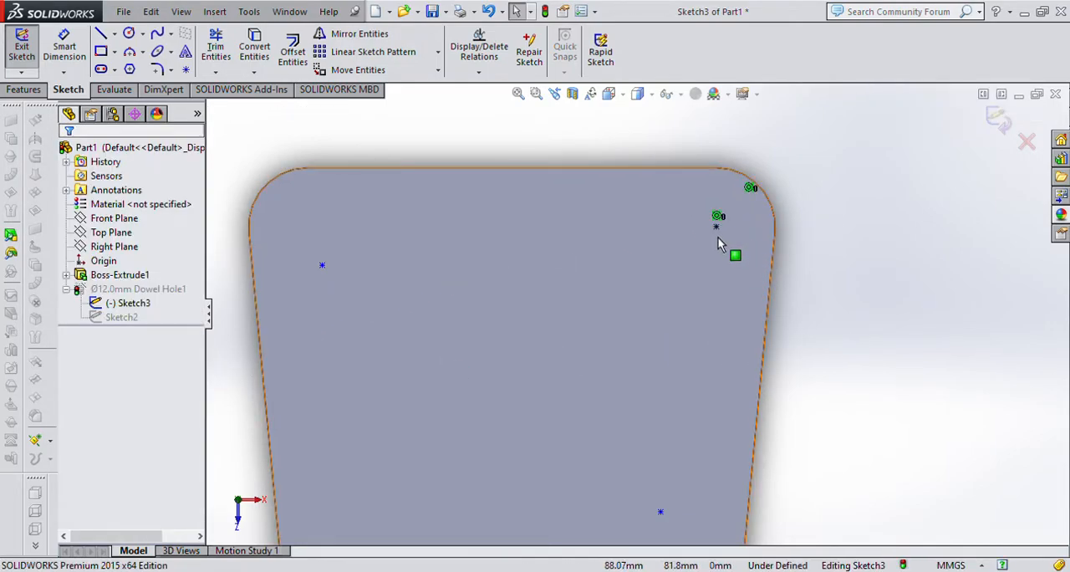
pyautogui.scroll(-3, 719, 241)
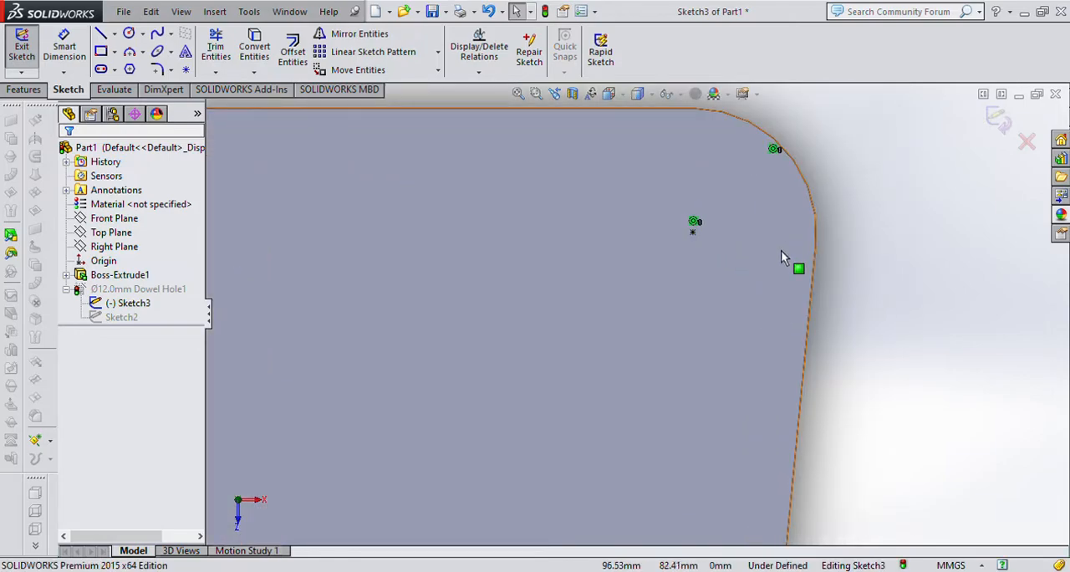
# Add a Concentric relation between the upper-left hole point and the upper-left corner arc.
pyautogui.scroll(5, 638, 294)
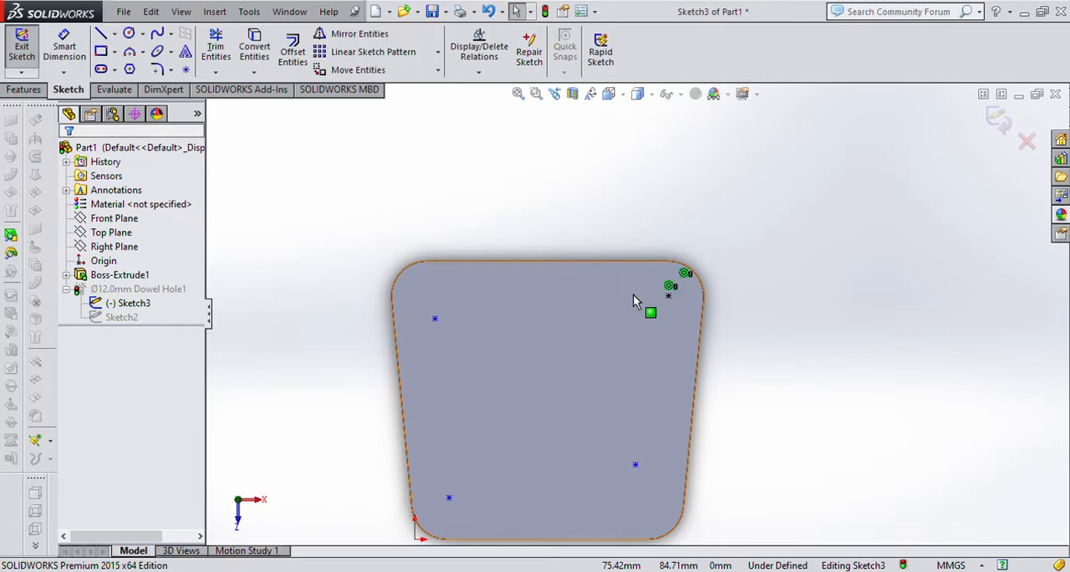
pyautogui.click(410, 274)
pyautogui.keyDown('ctrl'); pyautogui.click(435, 318); pyautogui.keyUp('ctrl')
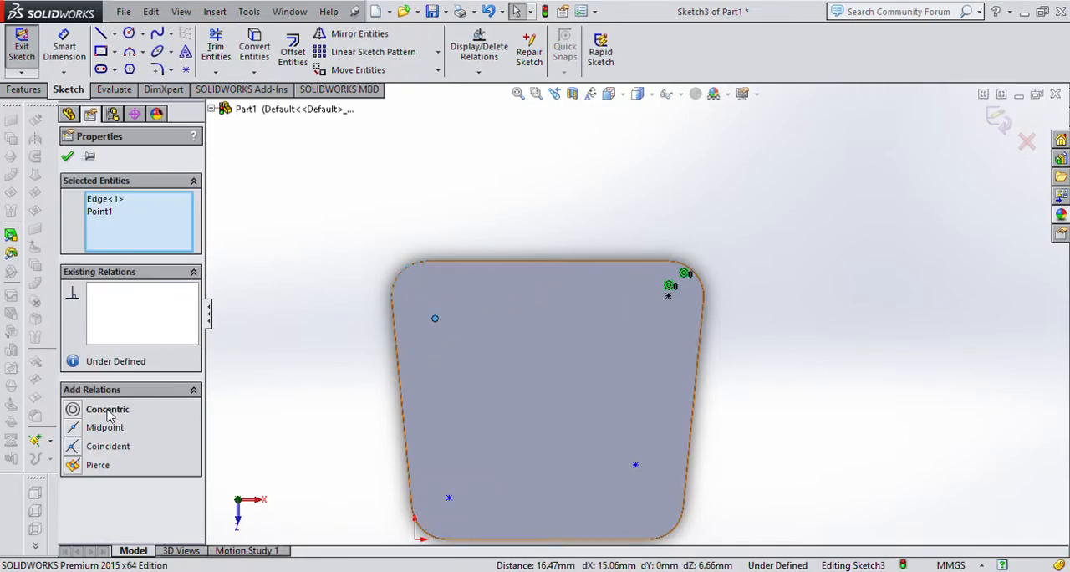
pyautogui.click(74, 409)
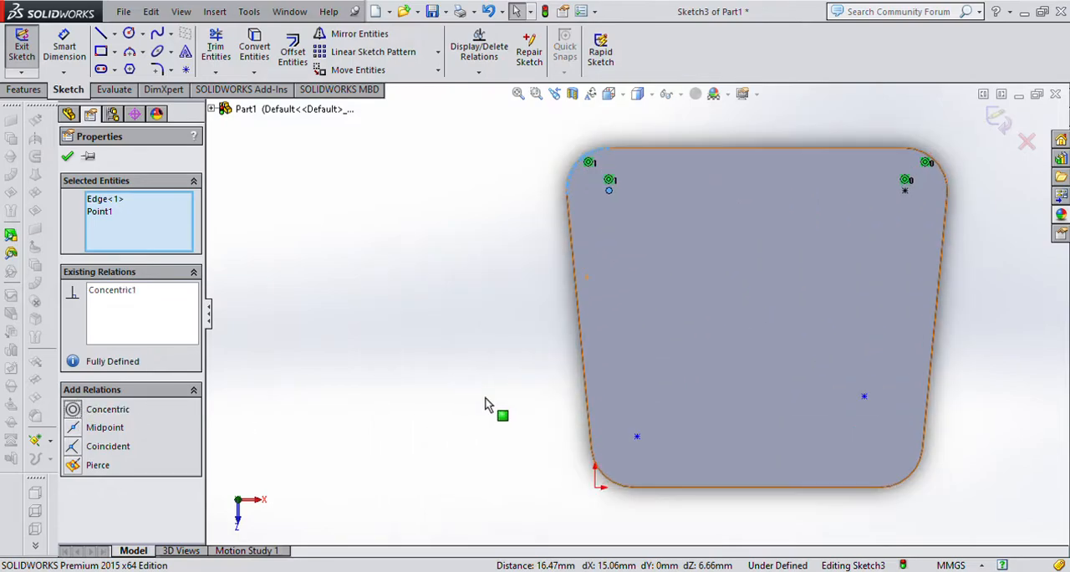
# Add a Concentric relation between the lower-left hole point and the lower-left corner arc.
pyautogui.click(636, 438)
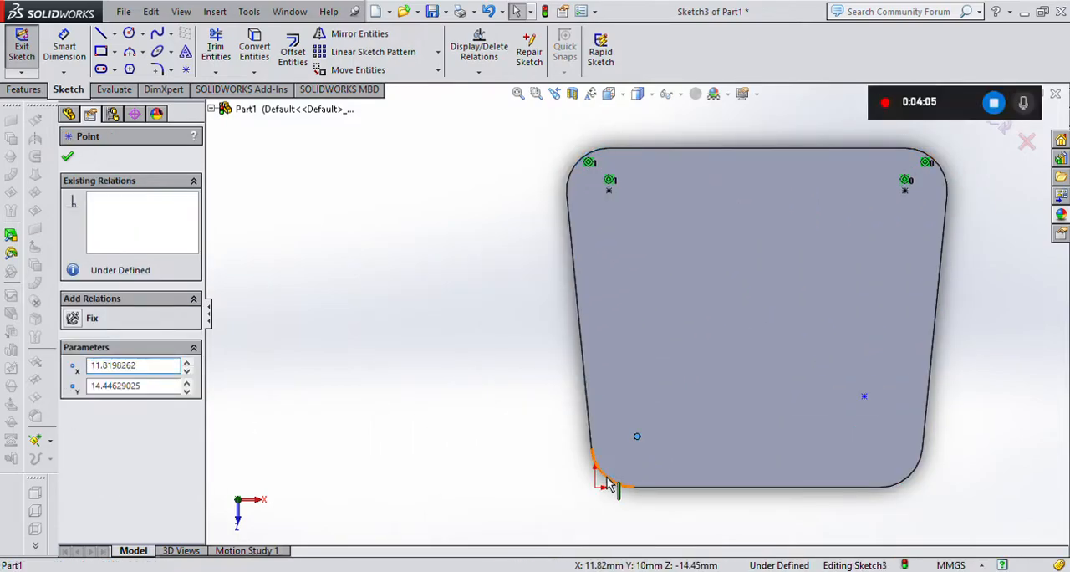
pyautogui.keyDown('ctrl'); pyautogui.click(605, 482); pyautogui.keyUp('ctrl')
pyautogui.click(74, 409)
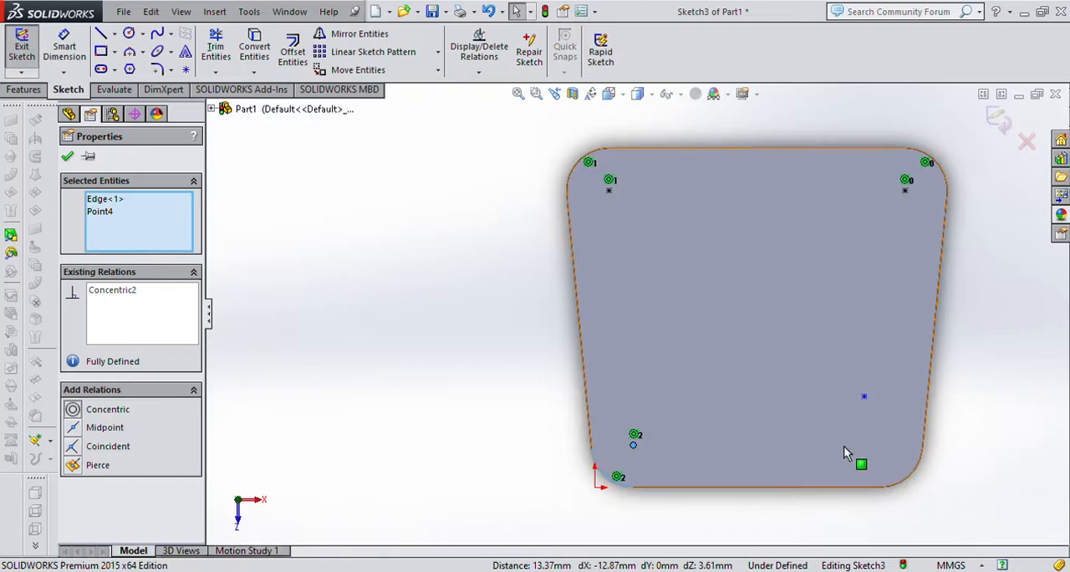
pyautogui.click(866, 437)
# Make the lower-right hole point concentric with the lower-right corner arc and exit the position sketch.
pyautogui.click(864, 398)
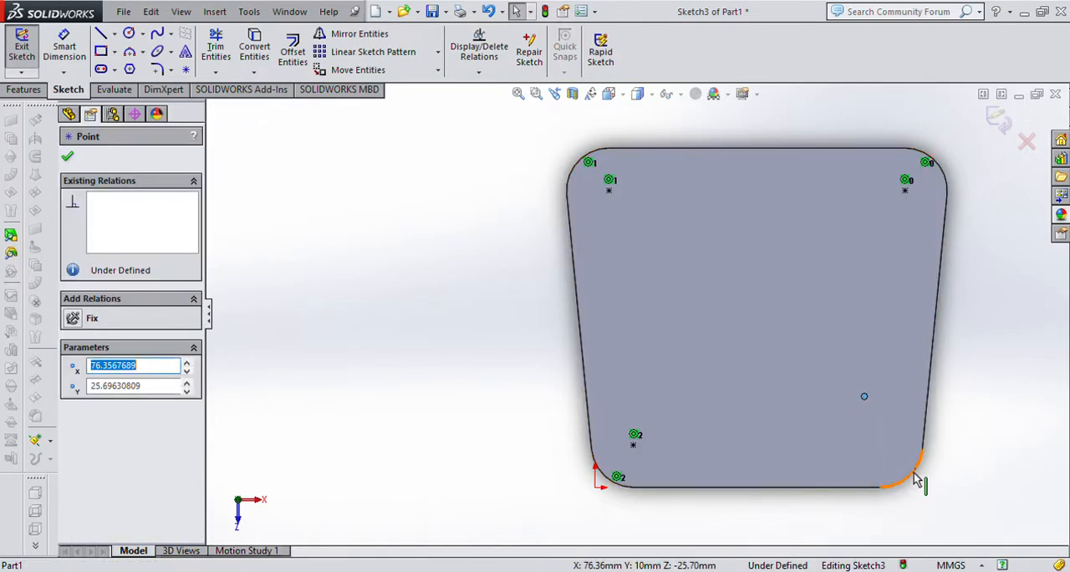
pyautogui.keyDown('ctrl'); pyautogui.click(913, 475); pyautogui.keyUp('ctrl')
pyautogui.click(77, 410)
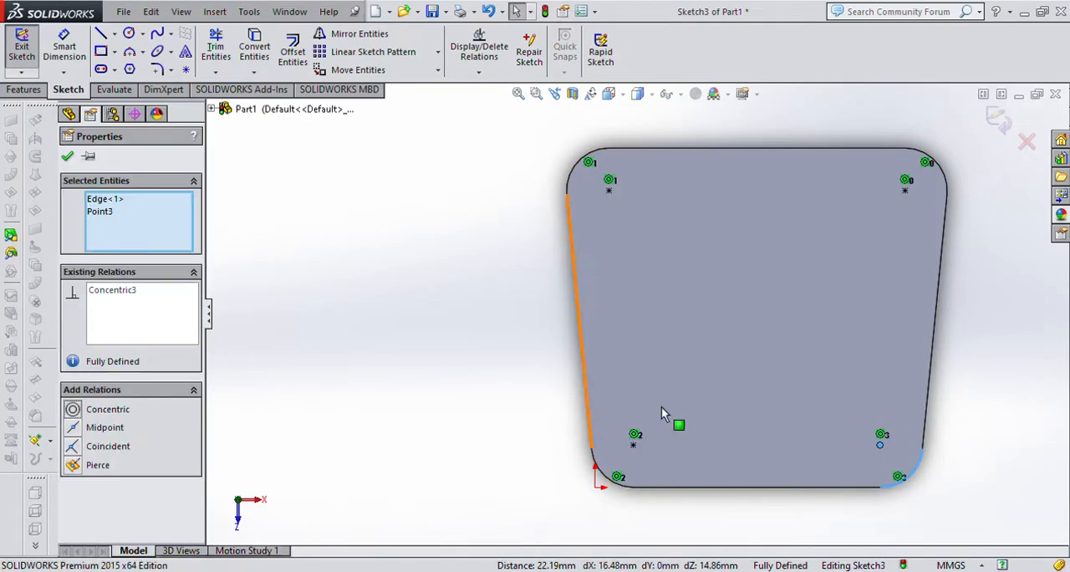
pyautogui.click(991, 419)
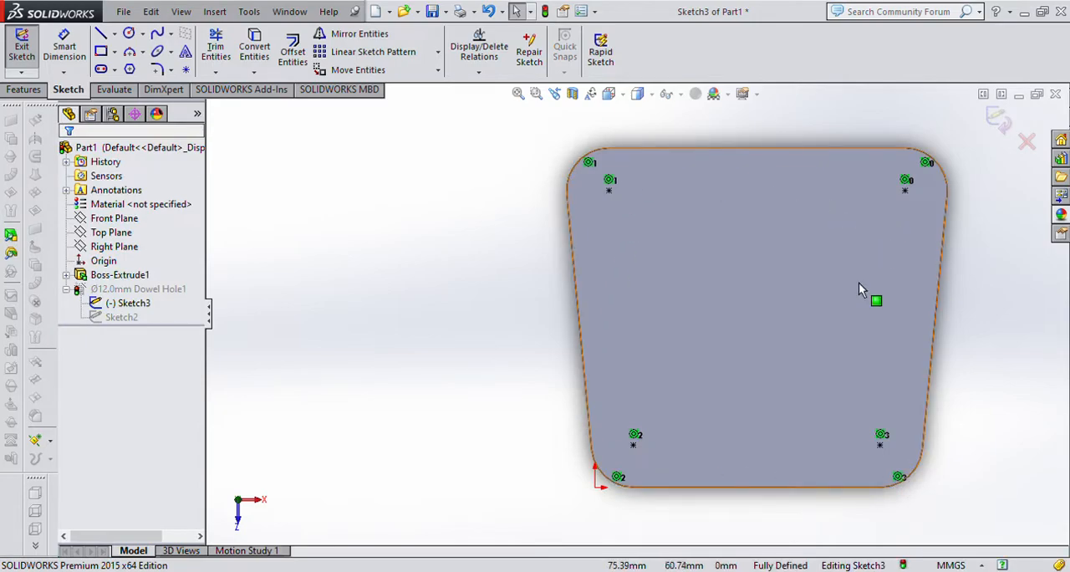
pyautogui.click(1001, 134)
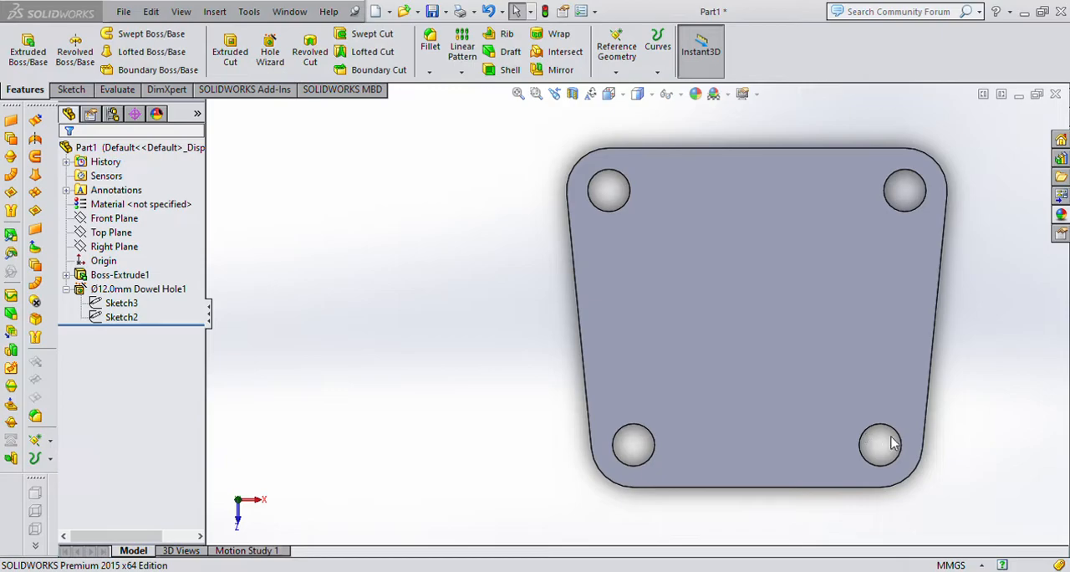
# Sketch a circle about 60 mm in diameter near the middle of the base plate's top face.
pyautogui.hotkey('ctrl', '7')
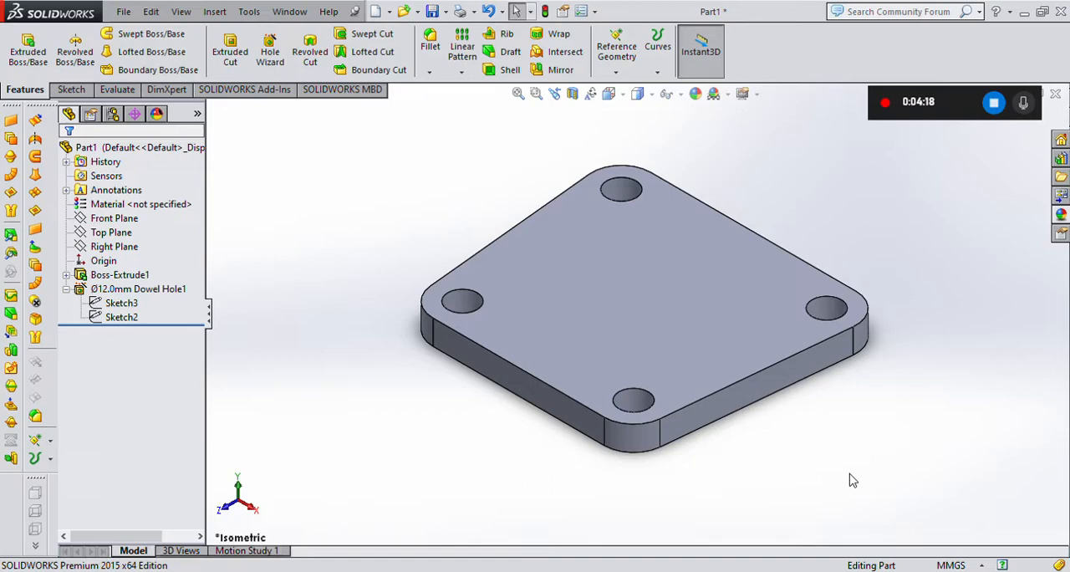
pyautogui.click(636, 383)
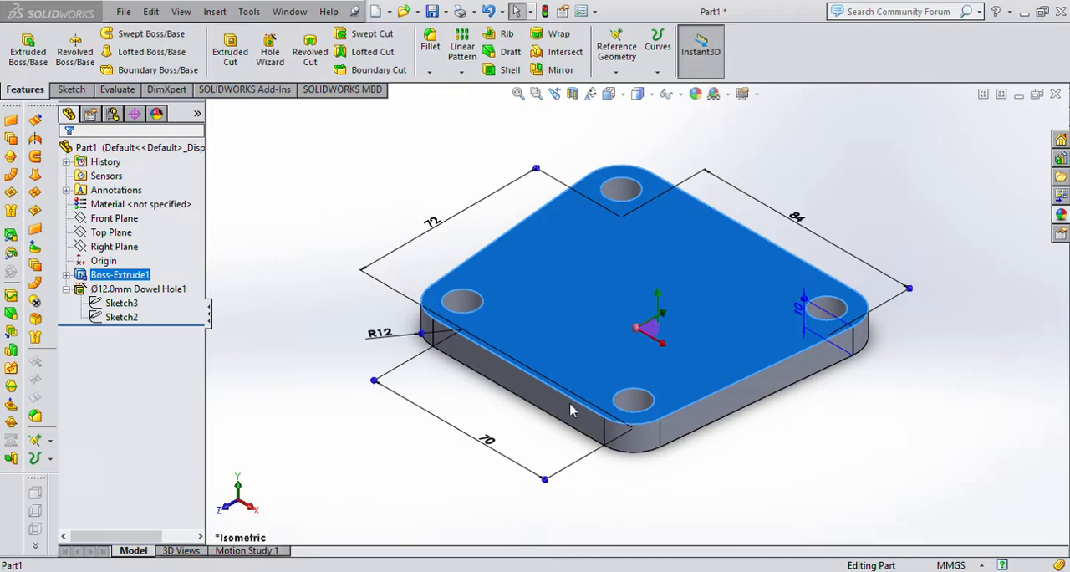
pyautogui.hotkey('ctrl', '8')
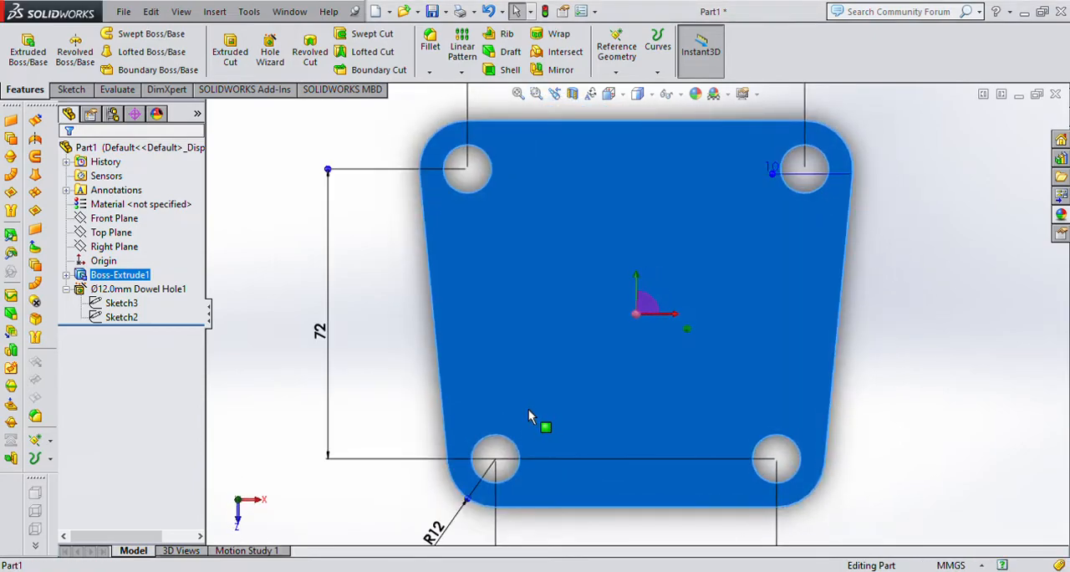
pyautogui.click(62, 92)
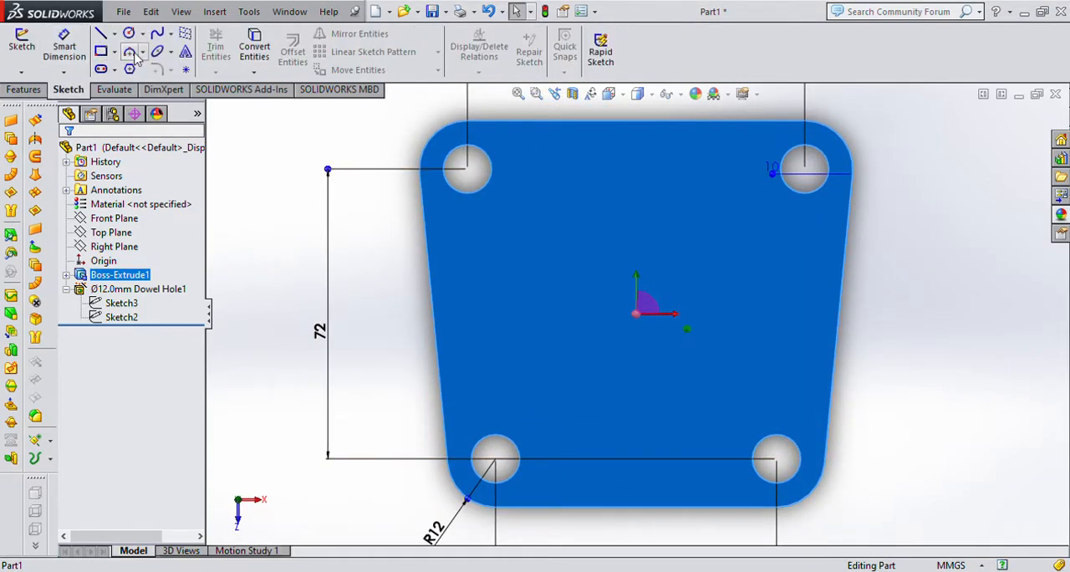
pyautogui.click(129, 33)
pyautogui.click(637, 304)
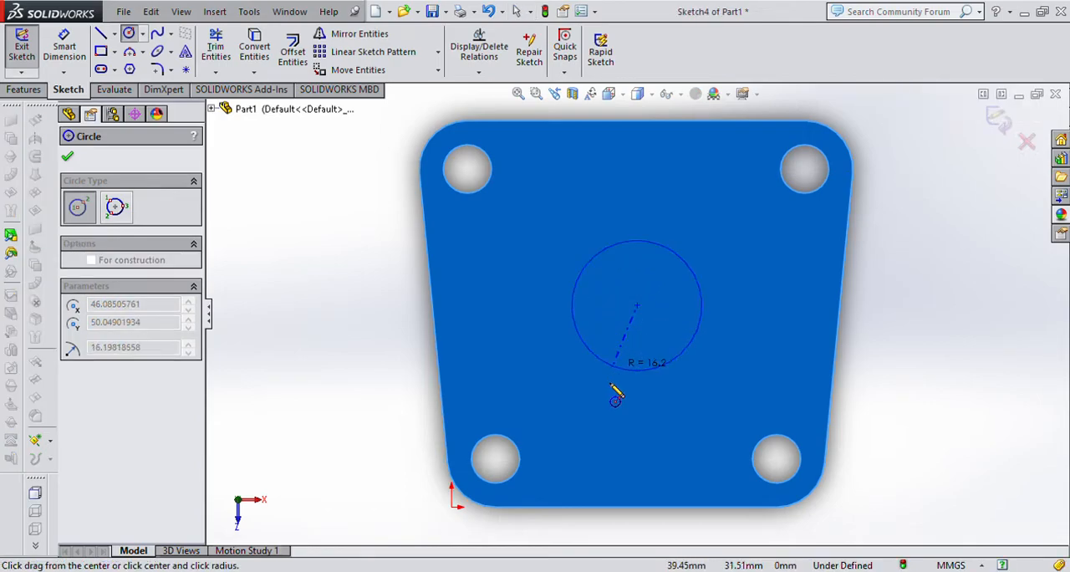
pyautogui.click(577, 410)
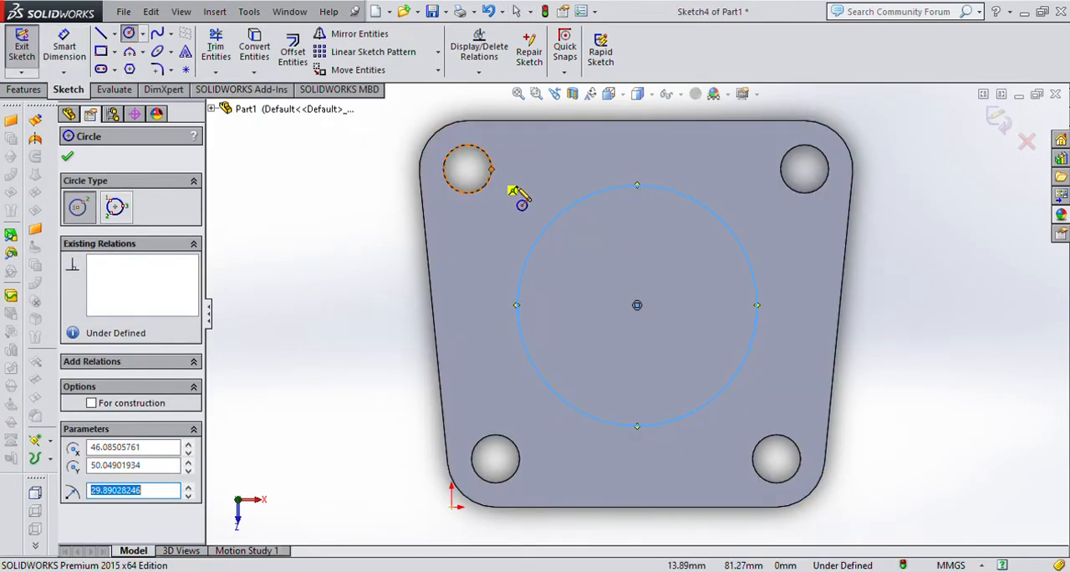
# Dimension the sketched circle's diameter as 70 mm.
pyautogui.click(59, 40)
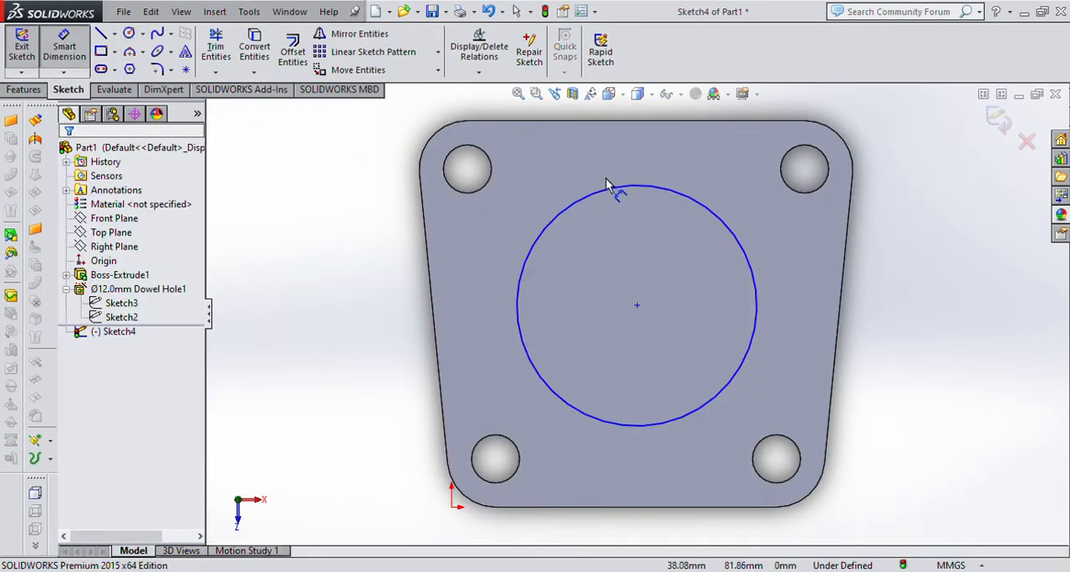
pyautogui.click(644, 187)
pyautogui.click(638, 170)
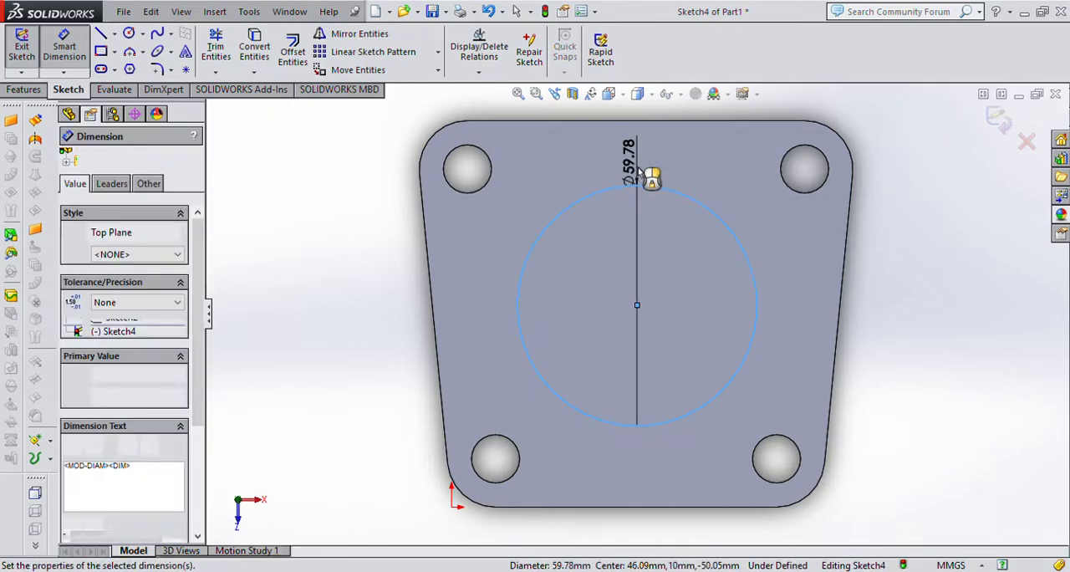
pyautogui.write('70')
pyautogui.press('Return')
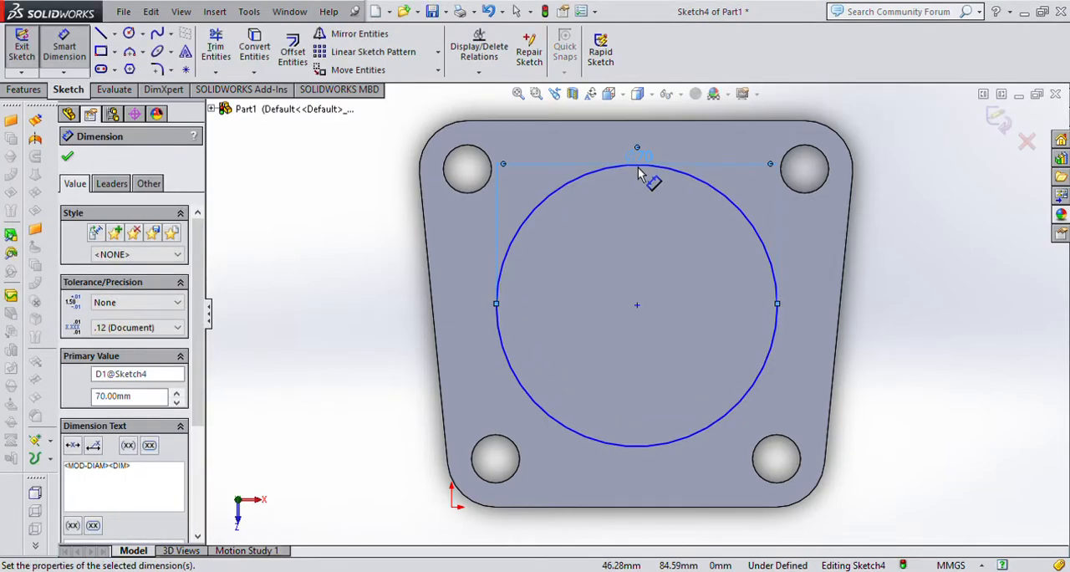
pyautogui.click(1004, 272)
# Set the vertical distance between the upper-left hole and the circle's centre to 28 mm.
pyautogui.click(465, 195)
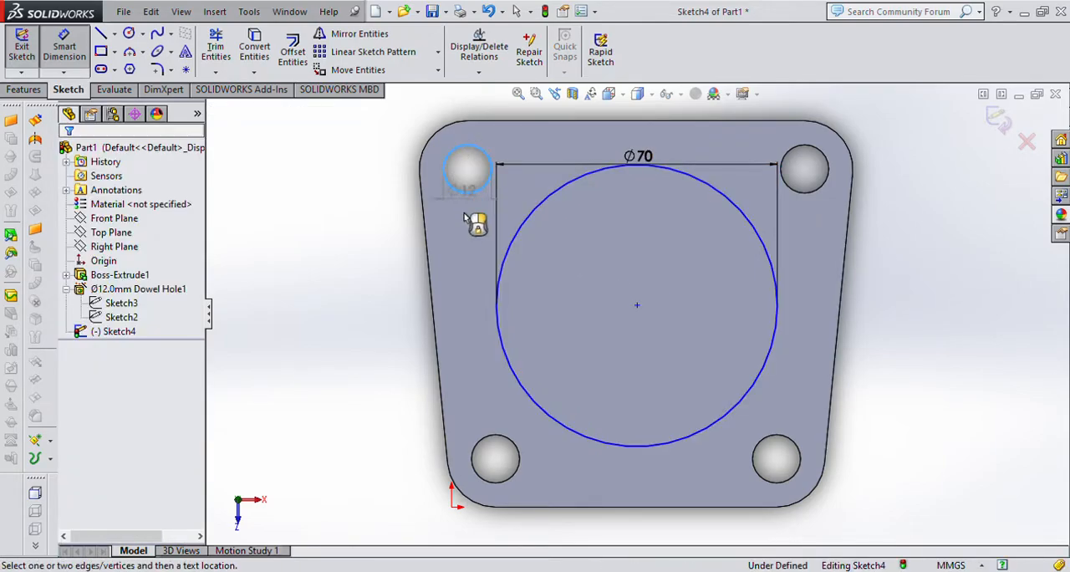
pyautogui.click(498, 306)
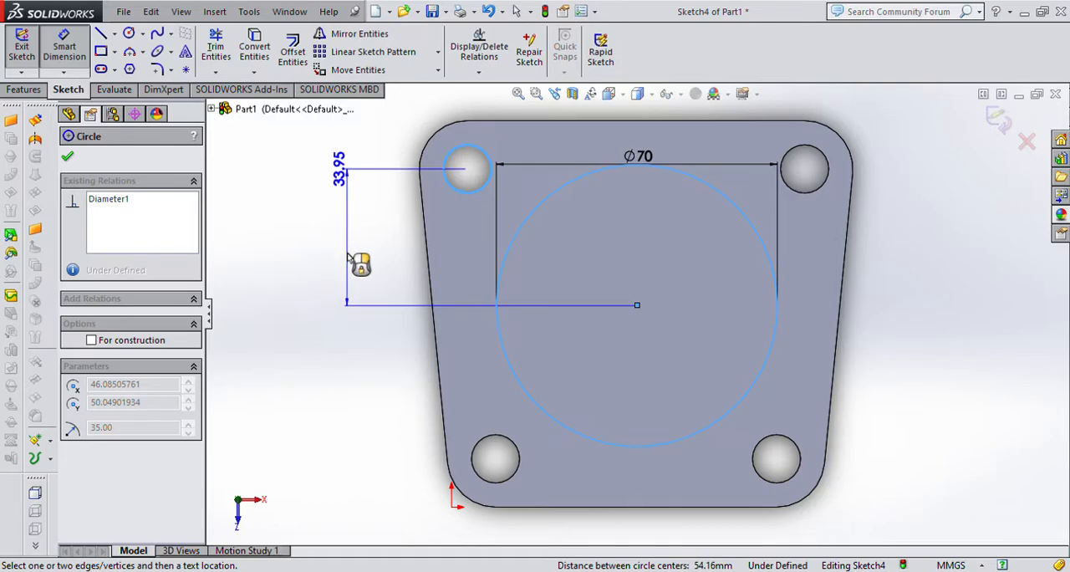
pyautogui.click(349, 260)
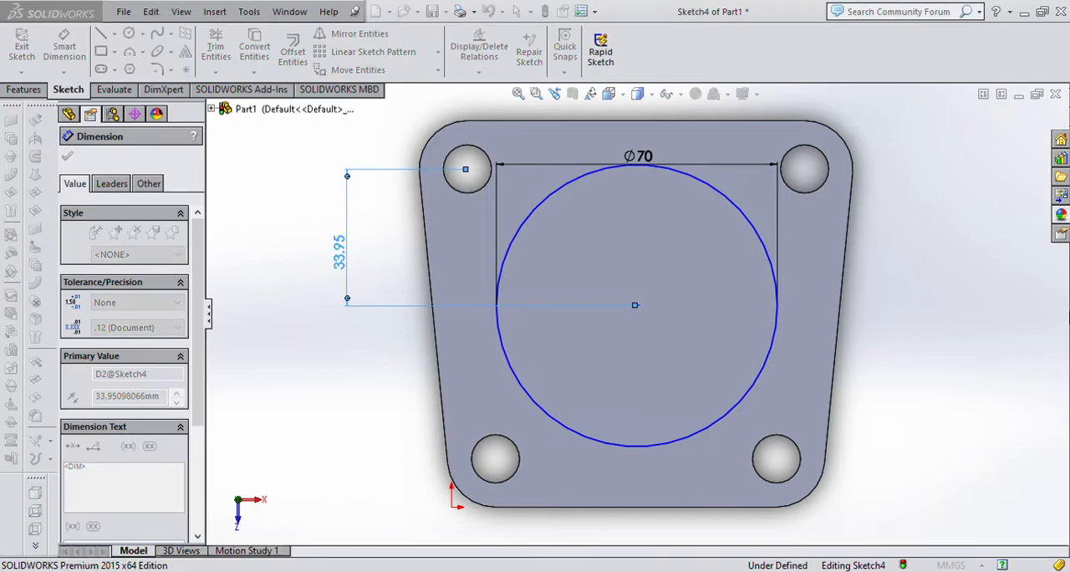
pyautogui.write('28')
pyautogui.press('Return')
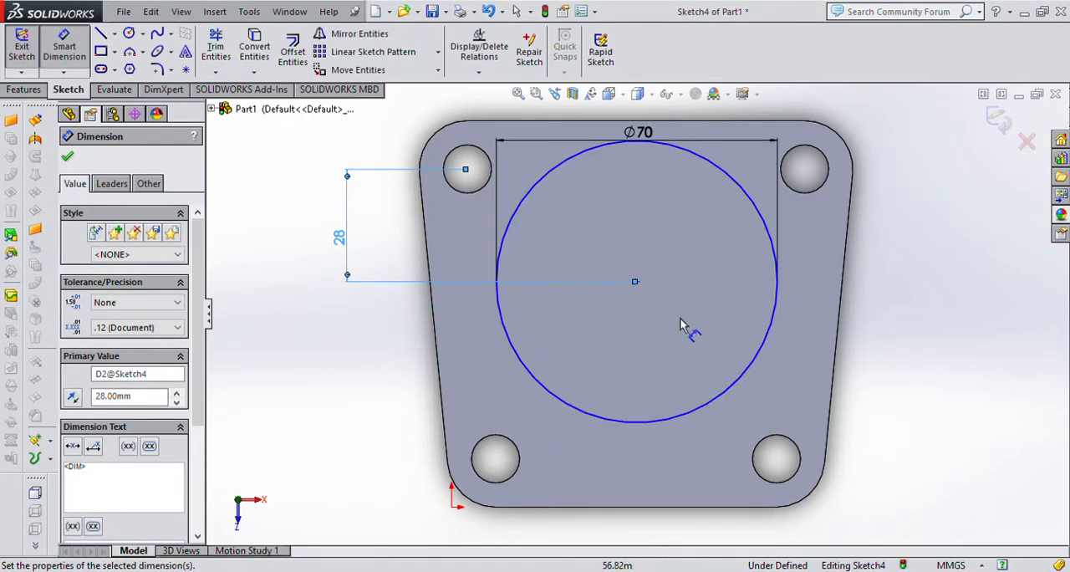
pyautogui.press('Escape')
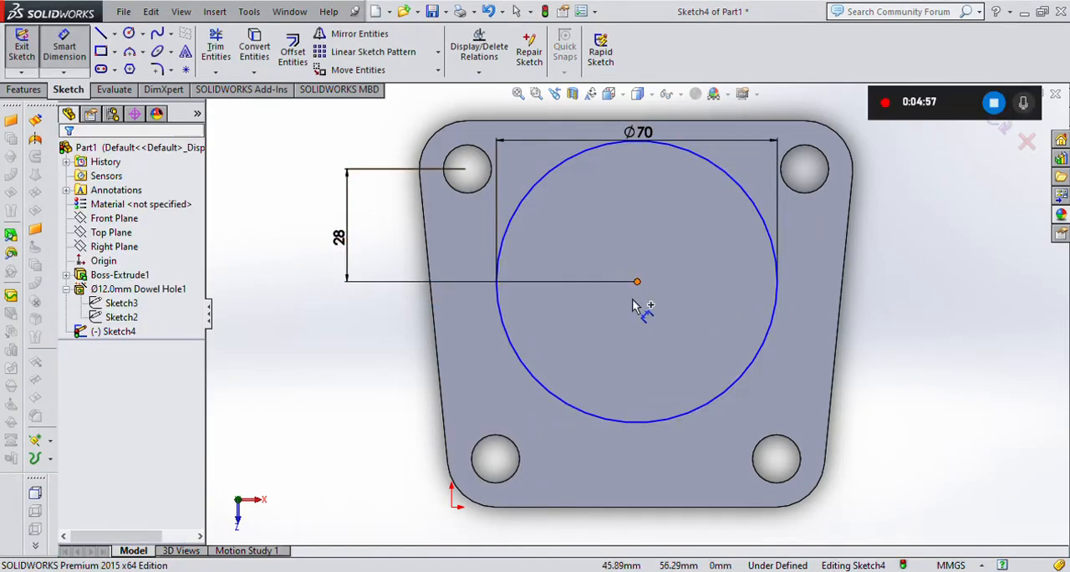
pyautogui.click(635, 301)
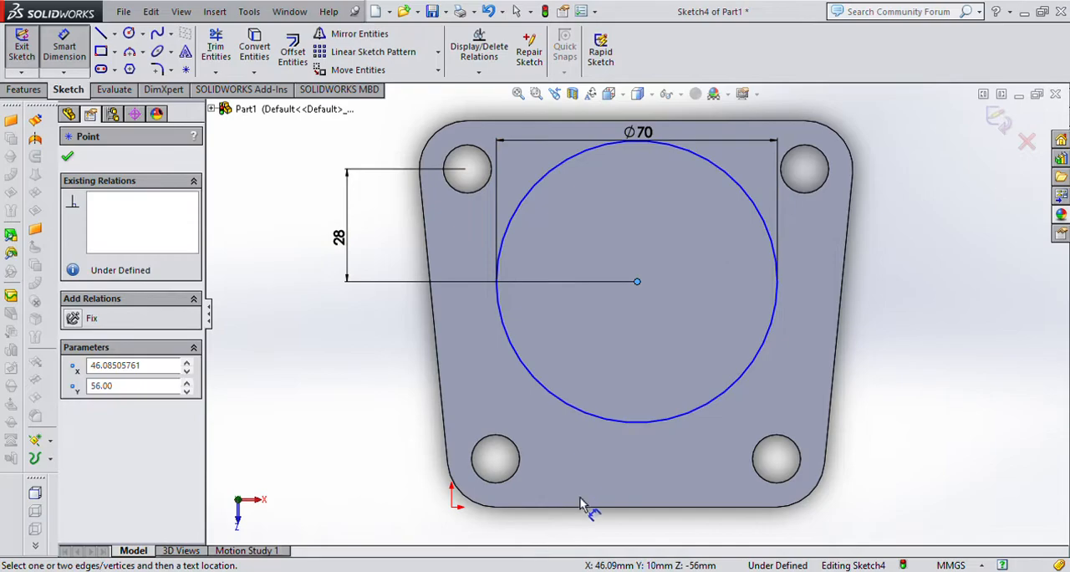
pyautogui.click(616, 422)
pyautogui.click(525, 465)
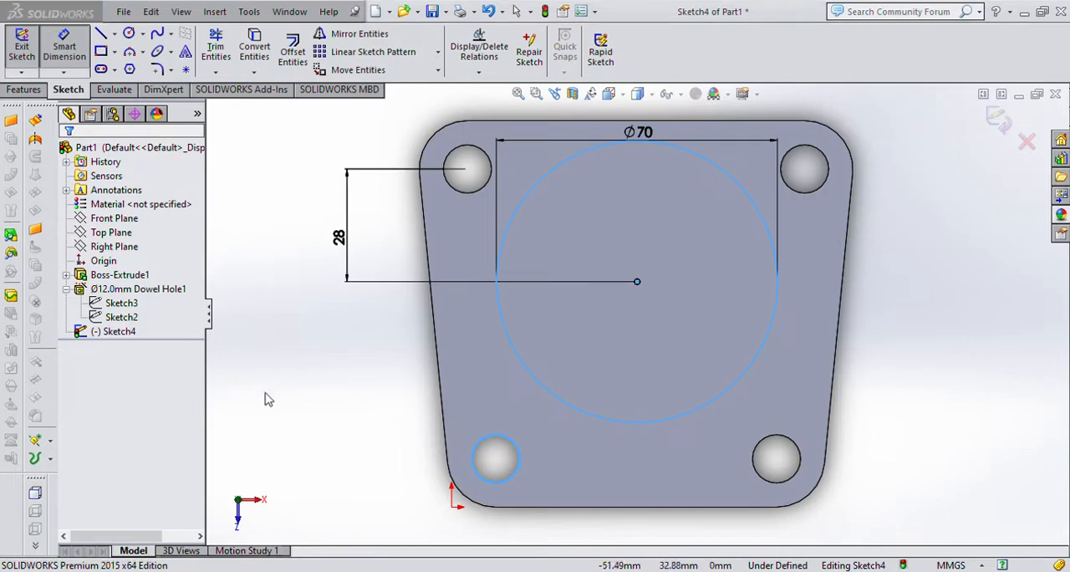
pyautogui.press('Escape')
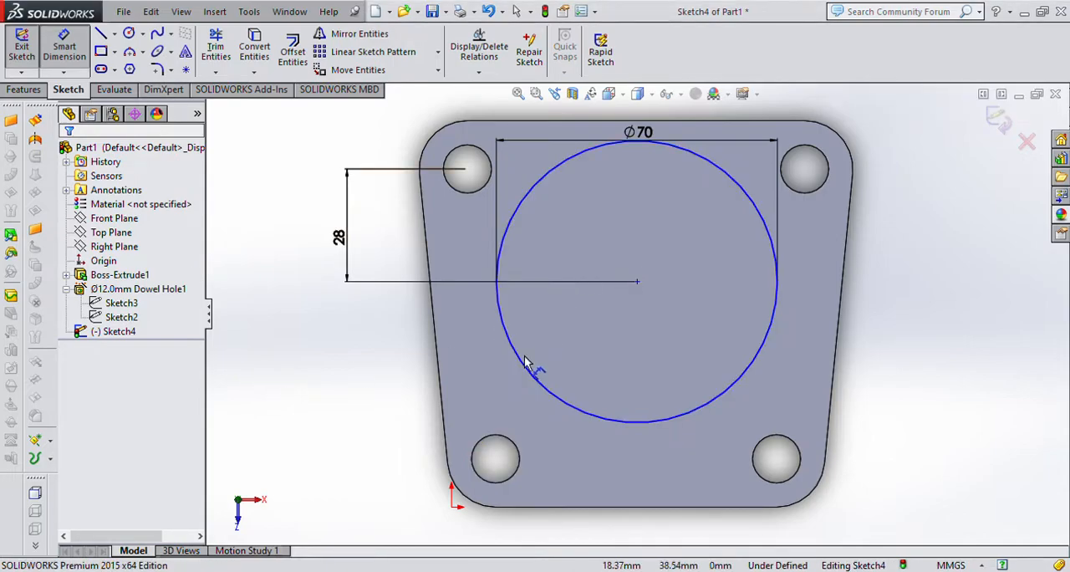
# Set the horizontal distance from the lower-left hole to the circle's centre to 35 mm and move that dimension above the hole.
pyautogui.click(523, 472)
pyautogui.click(580, 407)
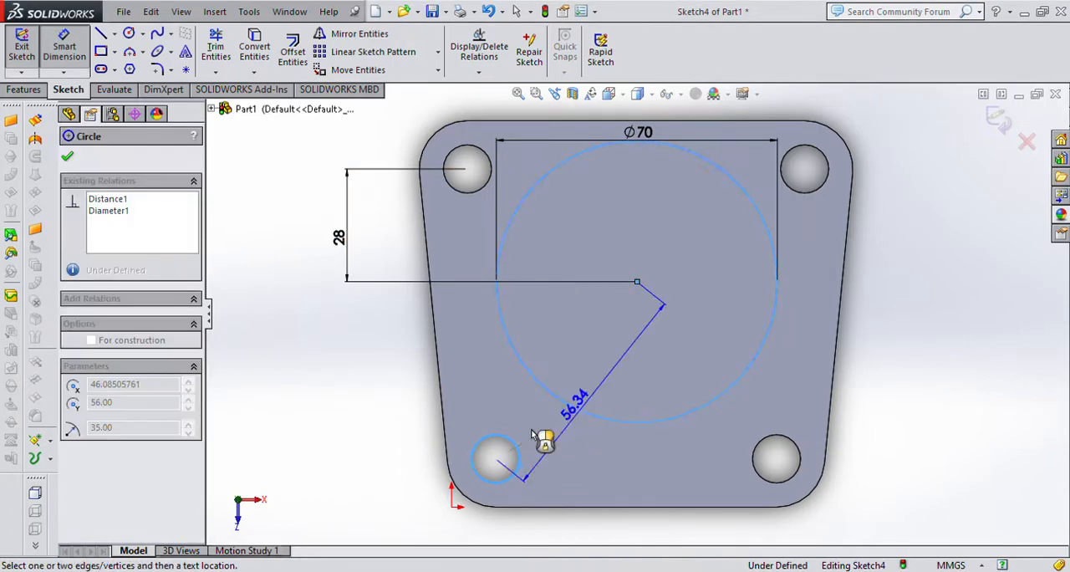
pyautogui.click(566, 488)
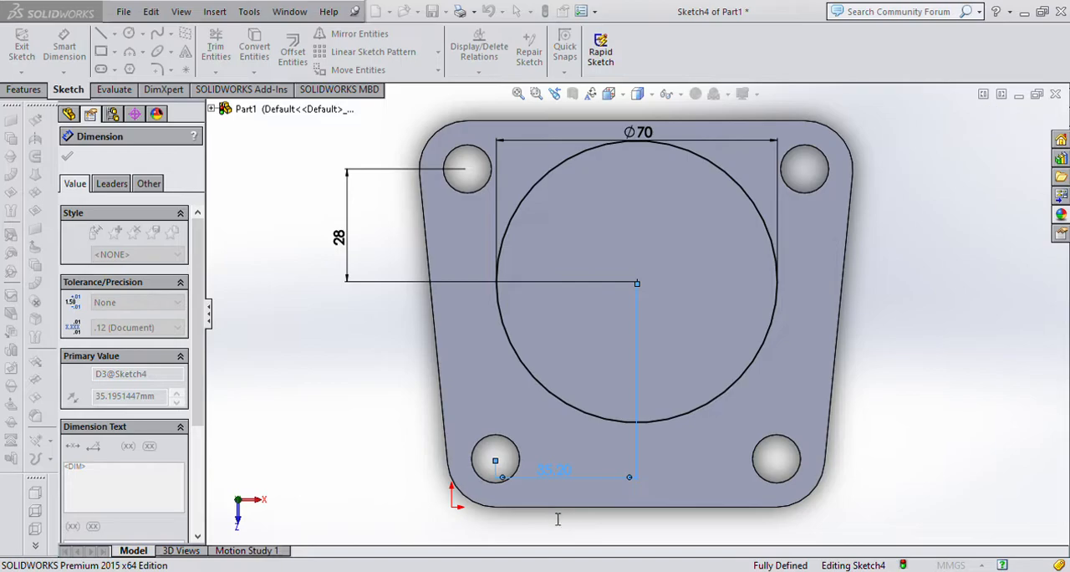
pyautogui.write('35')
pyautogui.press('Return')
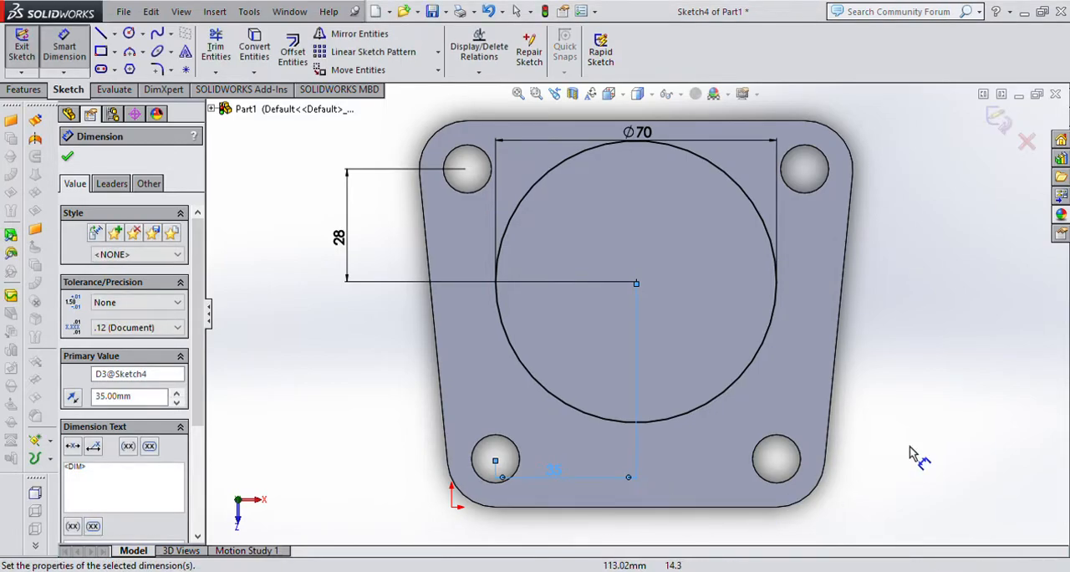
pyautogui.click(910, 447)
pyautogui.moveTo(555, 470); pyautogui.dragTo(559, 397)
pyautogui.click(745, 413)
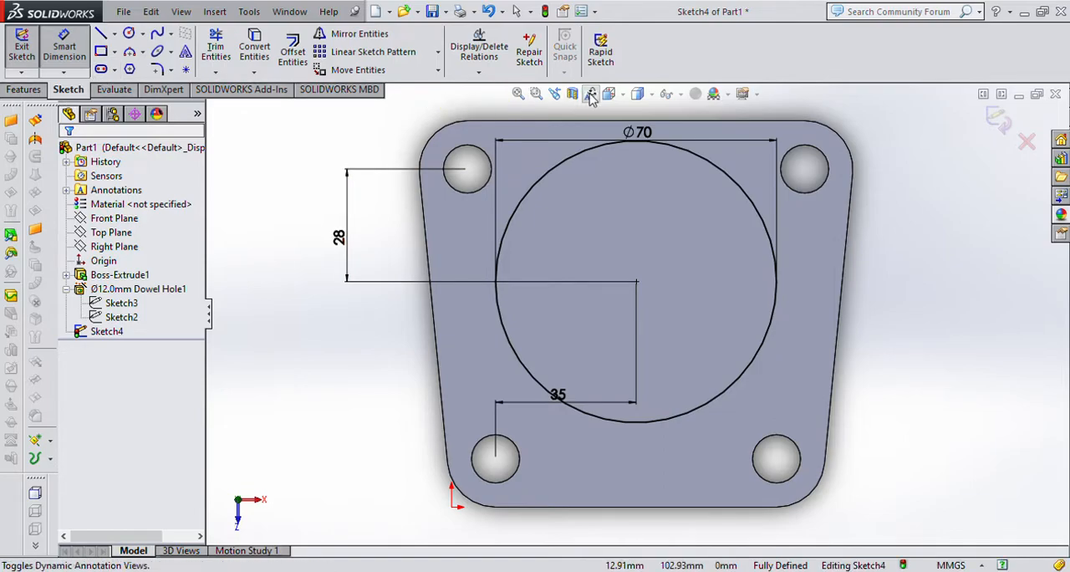
# Extrude the 70 mm circle upward from the plate as a blind boss 85 mm high, merged with the plate.
pyautogui.hotkey('ctrl', '7')
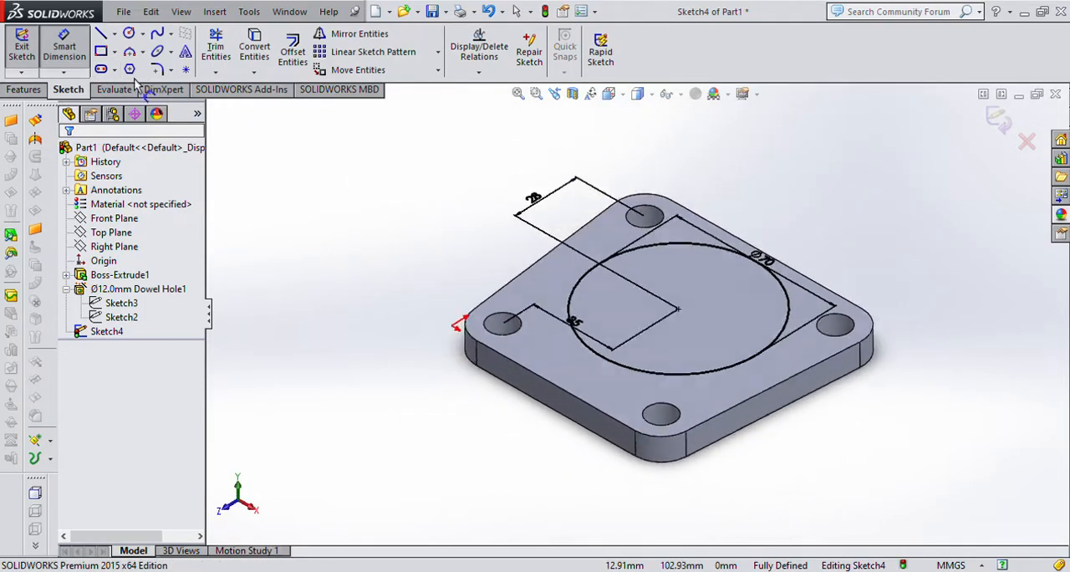
pyautogui.click(21, 92)
pyautogui.click(16, 63)
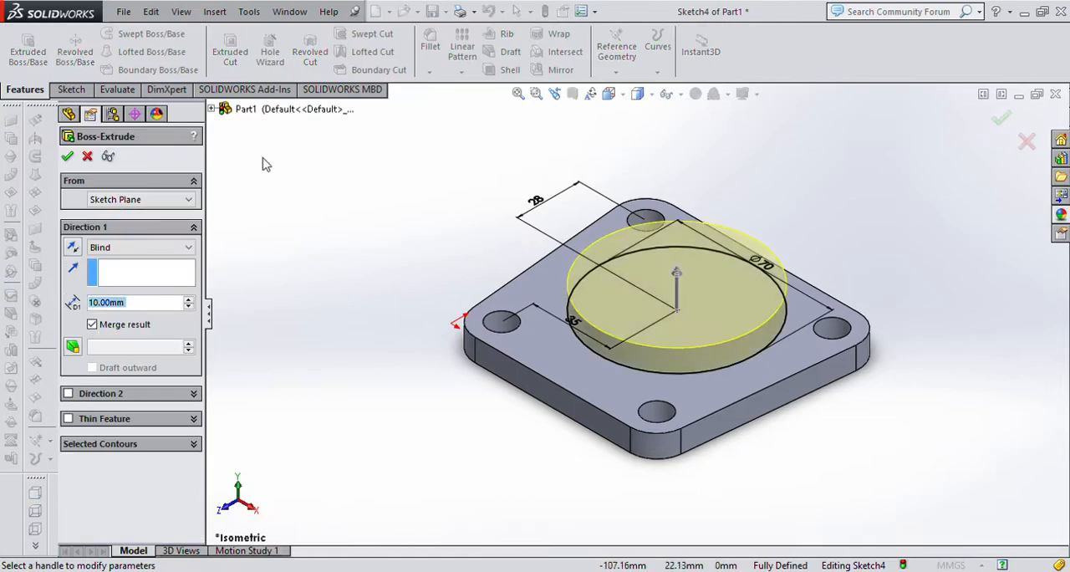
pyautogui.write('85')
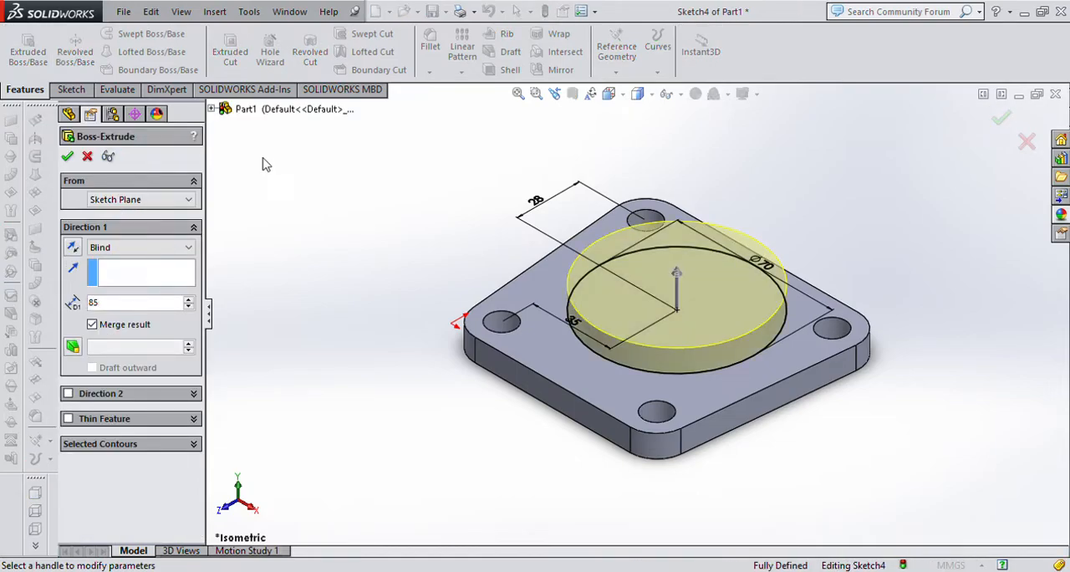
pyautogui.press('Return')
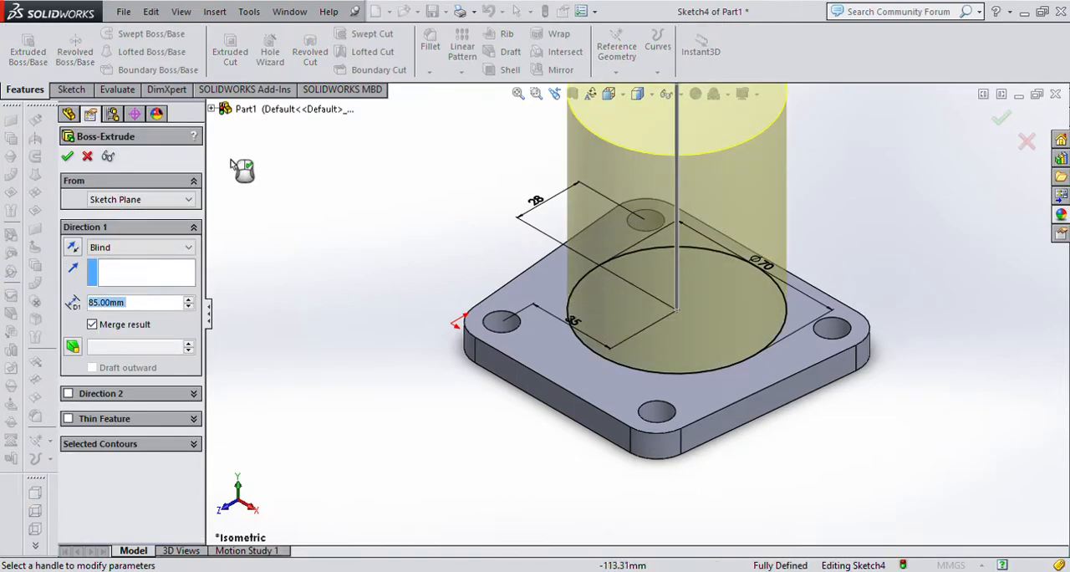
pyautogui.click(67, 157)
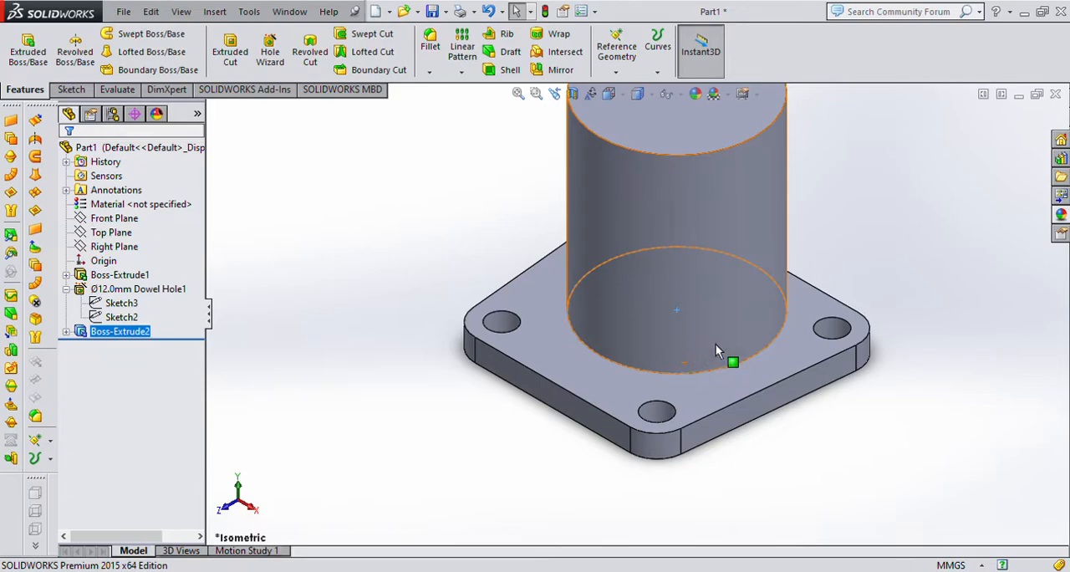
# Sketch a circle about 45 mm in diameter on the top face of the cylindrical boss.
pyautogui.scroll(5, 701, 347)
pyautogui.click(664, 240)
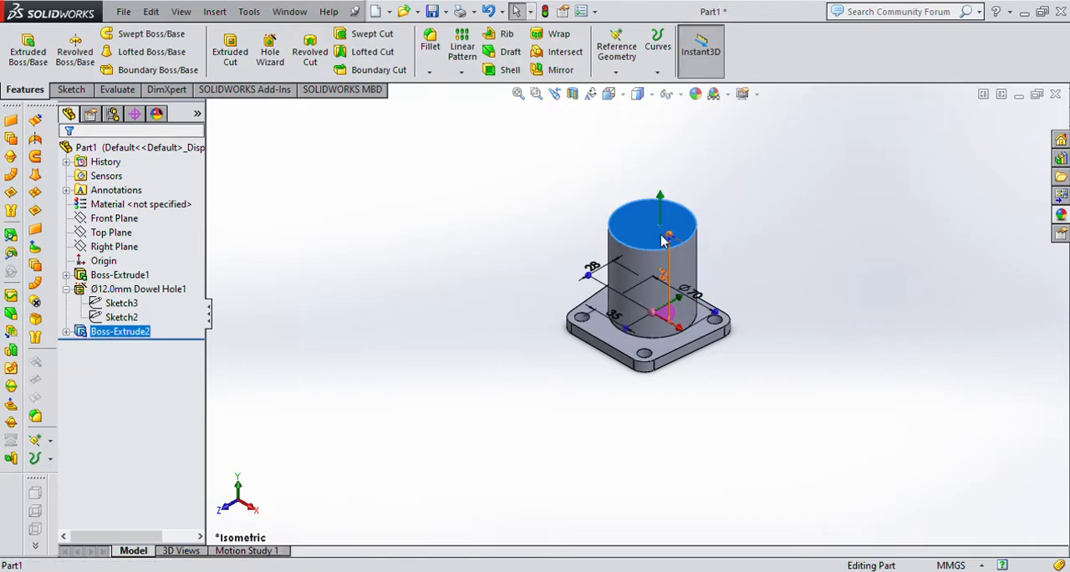
pyautogui.hotkey('ctrl', '8')
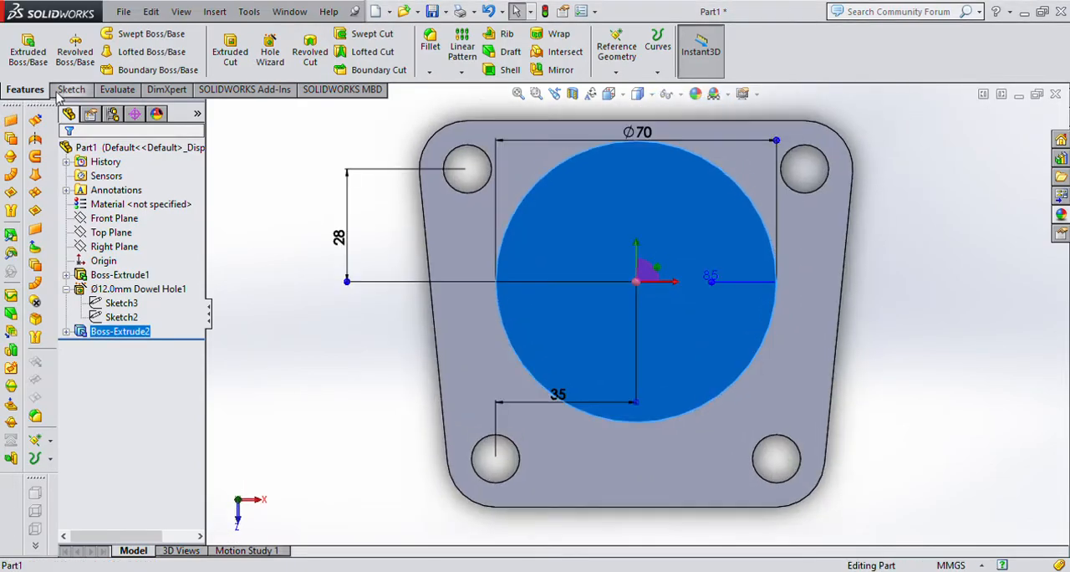
pyautogui.click(70, 90)
pyautogui.click(128, 33)
pyautogui.moveTo(659, 280)
pyautogui.mouseDown()
pyautogui.moveTo(648, 321)
pyautogui.moveTo(615, 362)
pyautogui.mouseUp()
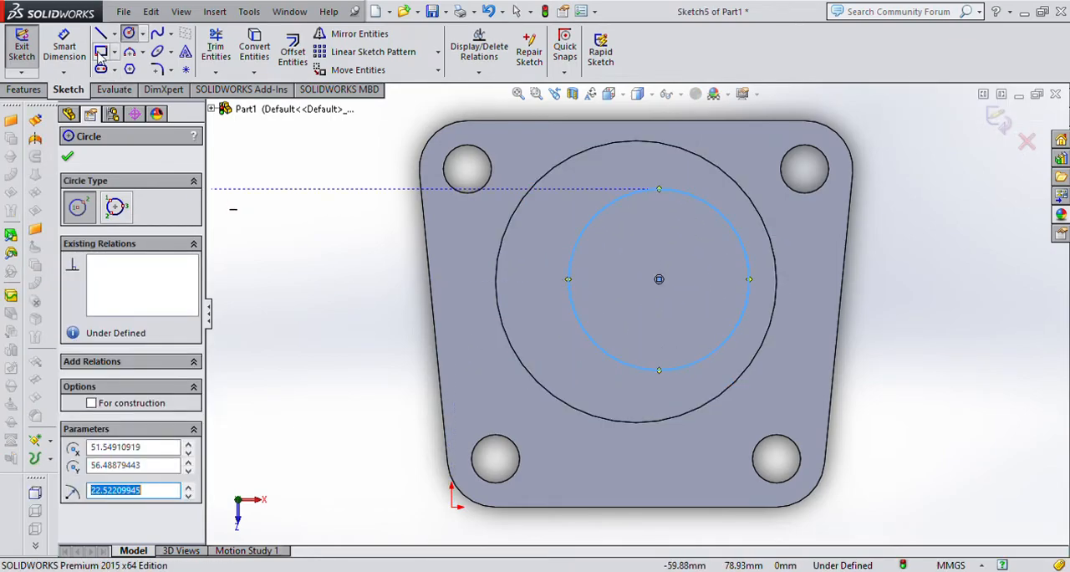
# Dimension the new circle's diameter as 58 mm.
pyautogui.click(64, 46)
pyautogui.click(666, 194)
pyautogui.click(681, 168)
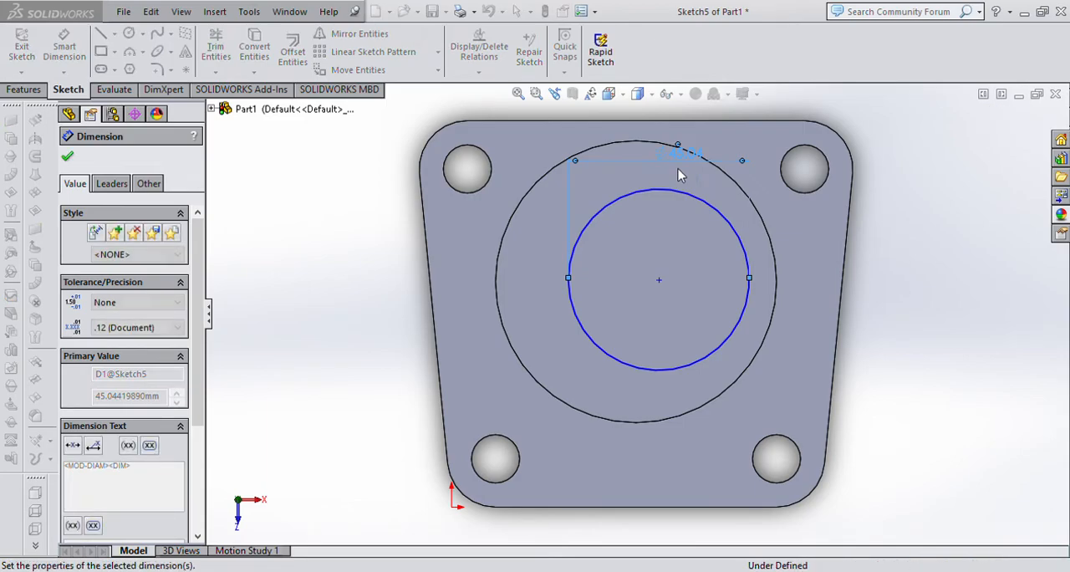
pyautogui.write('58')
pyautogui.press('Return')
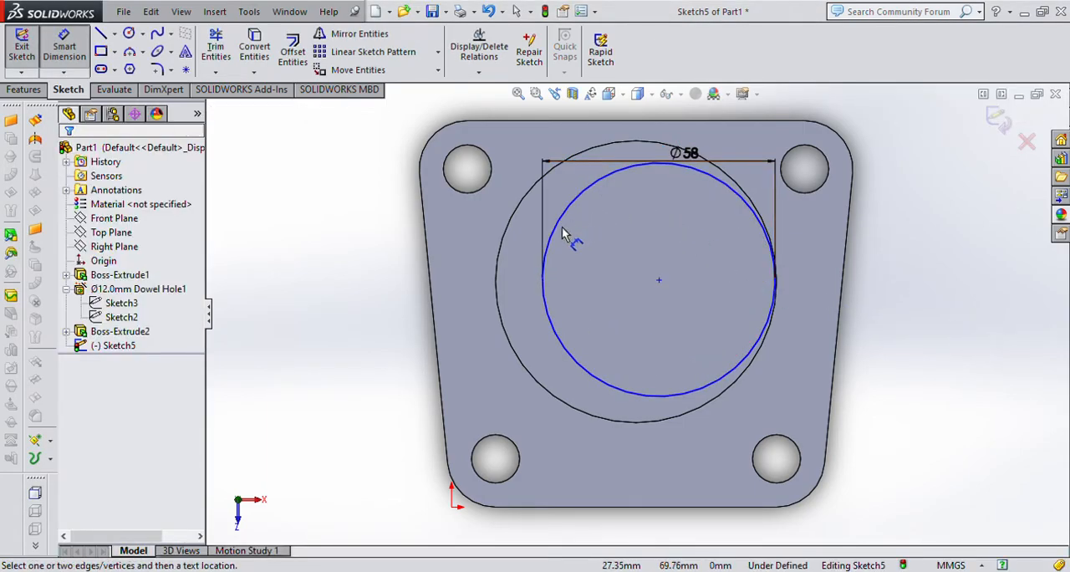
pyautogui.press('Escape')
# Add a Concentric relation between the 58 mm circle and the cylinder's outer circular edge.
pyautogui.click(565, 234)
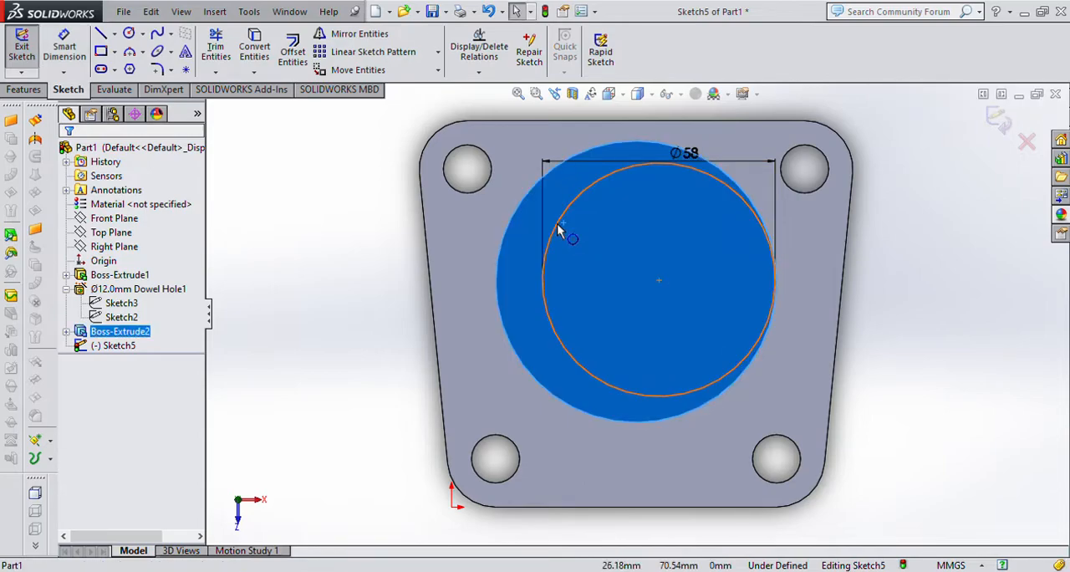
pyautogui.click(993, 347)
pyautogui.click(571, 205)
pyautogui.keyDown('ctrl'); pyautogui.click(505, 226); pyautogui.keyUp('ctrl')
pyautogui.click(80, 448)
pyautogui.press('Escape')
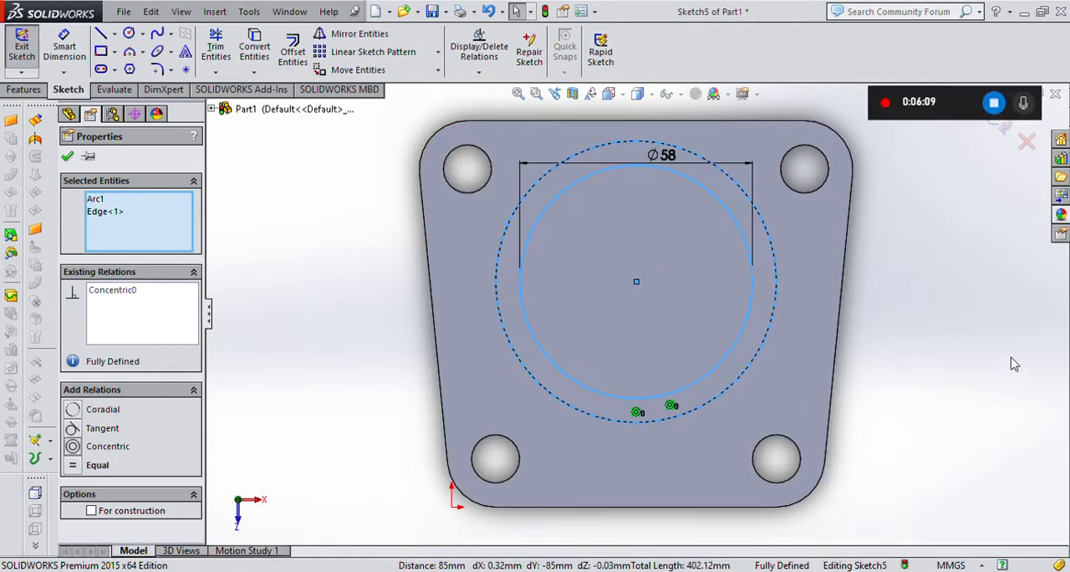
# Cut-extrude the 58 mm circle Through All, down through the cylinder and the base plate.
pyautogui.hotkey('ctrl', '7')
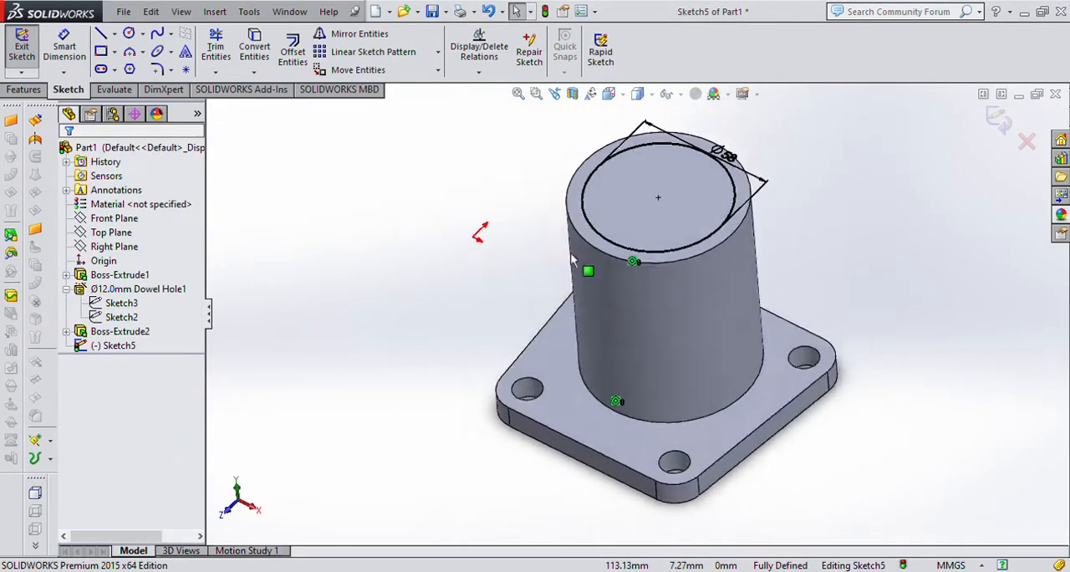
pyautogui.click(24, 89)
pyautogui.click(230, 52)
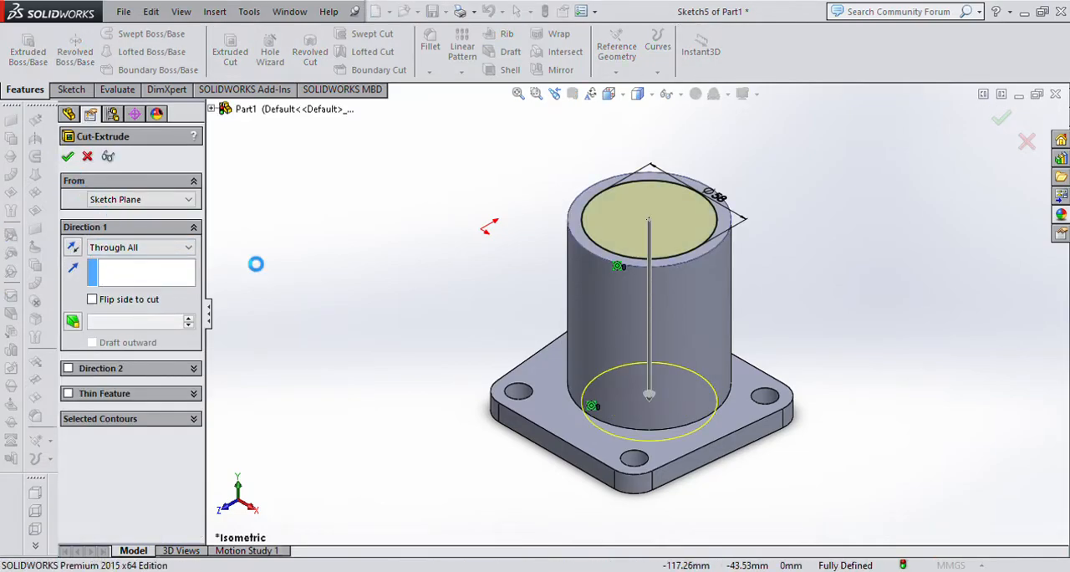
pyautogui.press('Return')
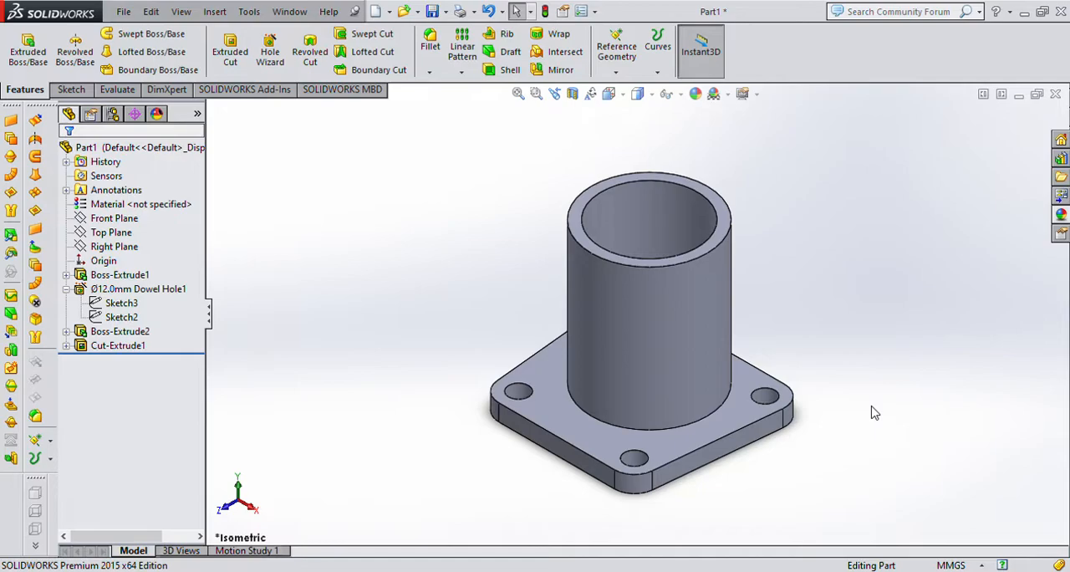
# Create a reference plane offset 50 mm from the base plate's bottom face, flipped to lie on the cylinder side.
pyautogui.moveTo(800, 482); pyautogui.dragTo(701, 427, button='middle')
pyautogui.click(572, 415)
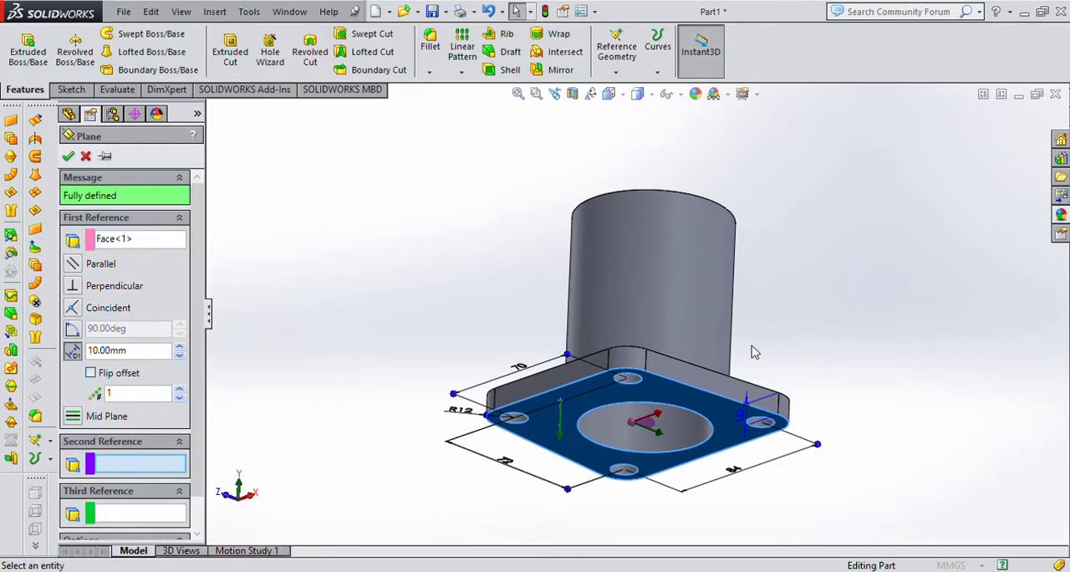
pyautogui.scroll(2, 658, 411)
pyautogui.moveTo(815, 317); pyautogui.dragTo(842, 372, button='middle')
pyautogui.scroll(-3, 633, 421)
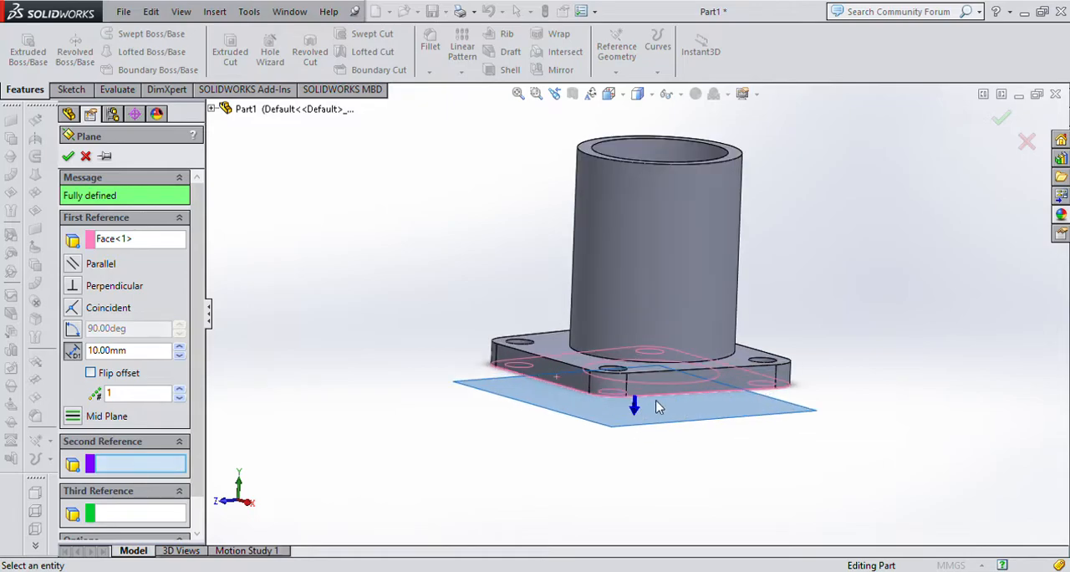
pyautogui.click(91, 373)
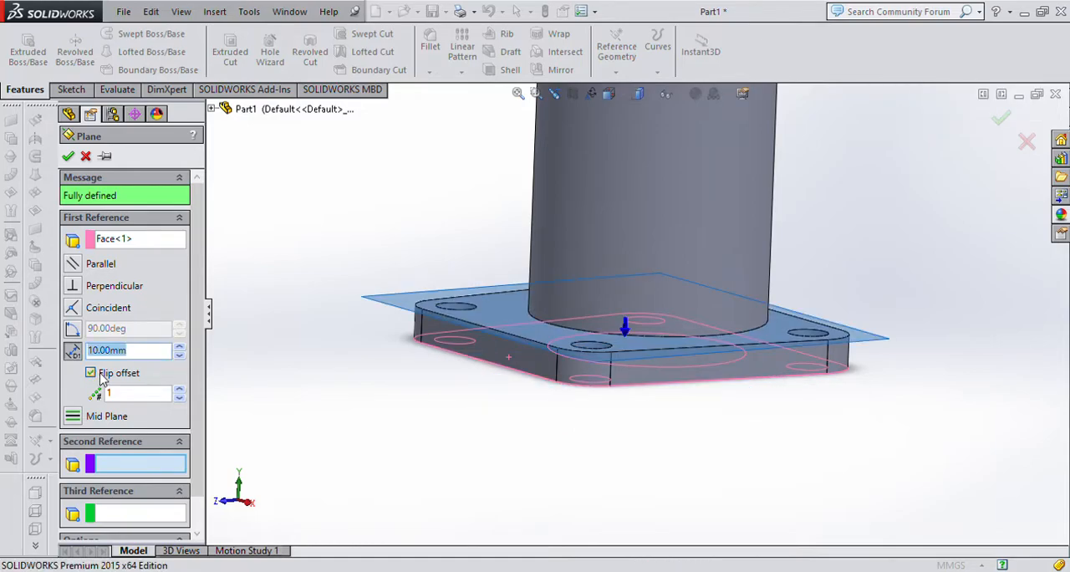
pyautogui.write('50')
pyautogui.press('Return')
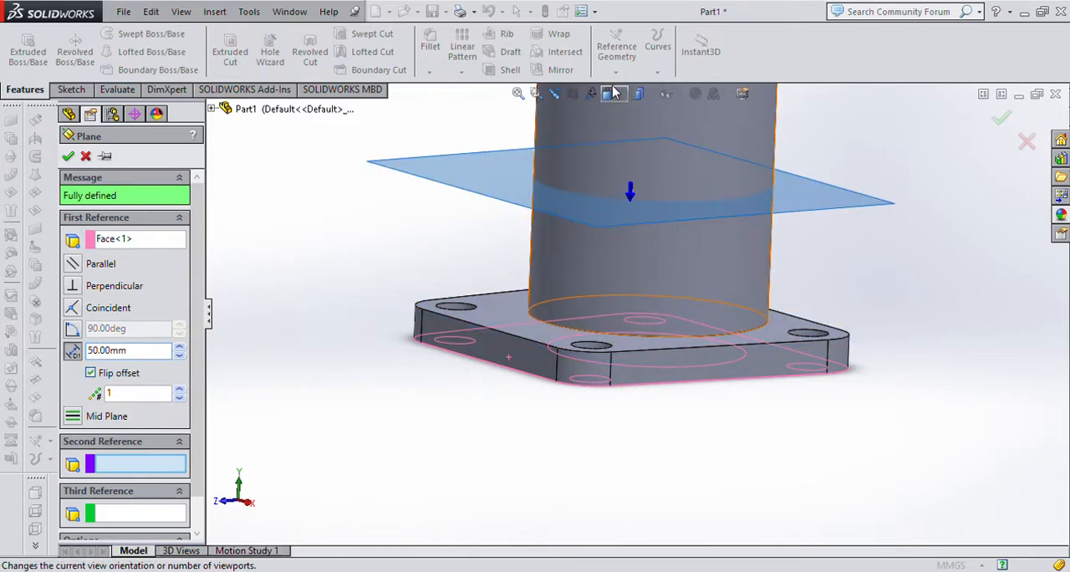
pyautogui.hotkey('ctrl', '7')
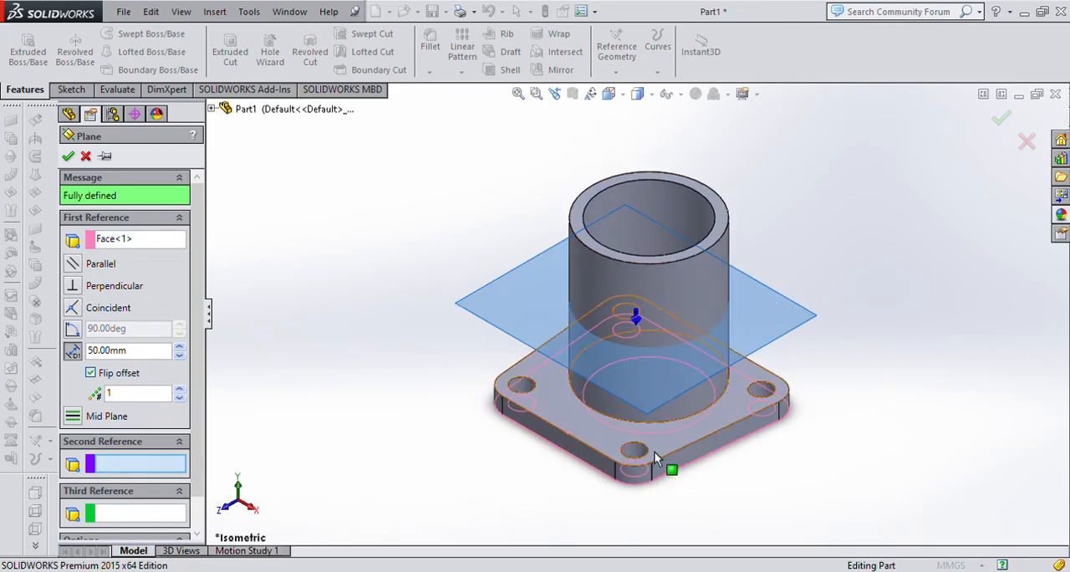
pyautogui.click(68, 156)
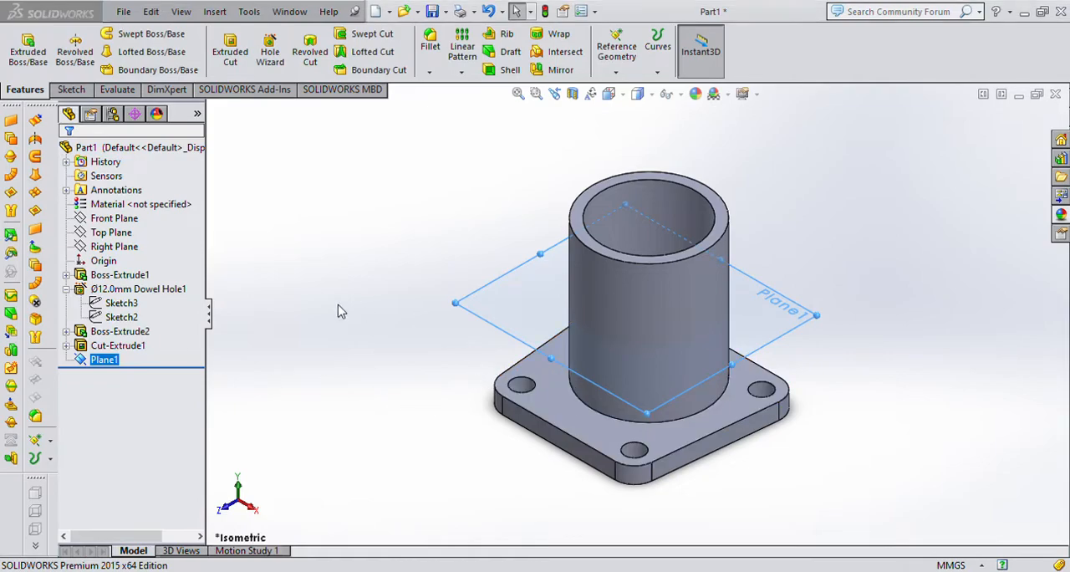
# On the new plane, sketch a V of two lines from the cylinder's outer edge, meeting at a point beyond the plate's narrow side.
pyautogui.hotkey('ctrl', '8')
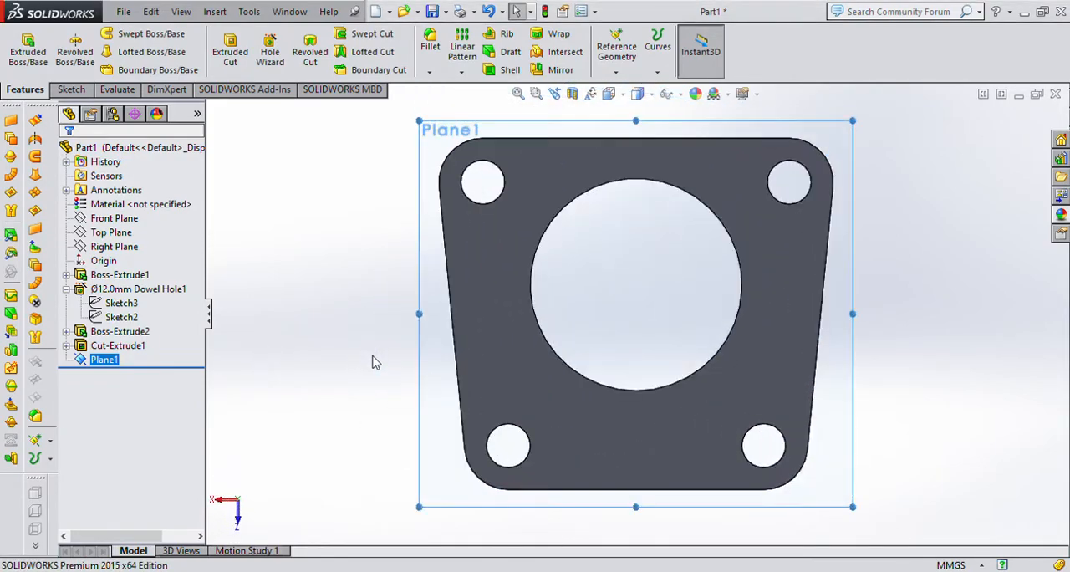
pyautogui.hotkey('ctrl', '8')
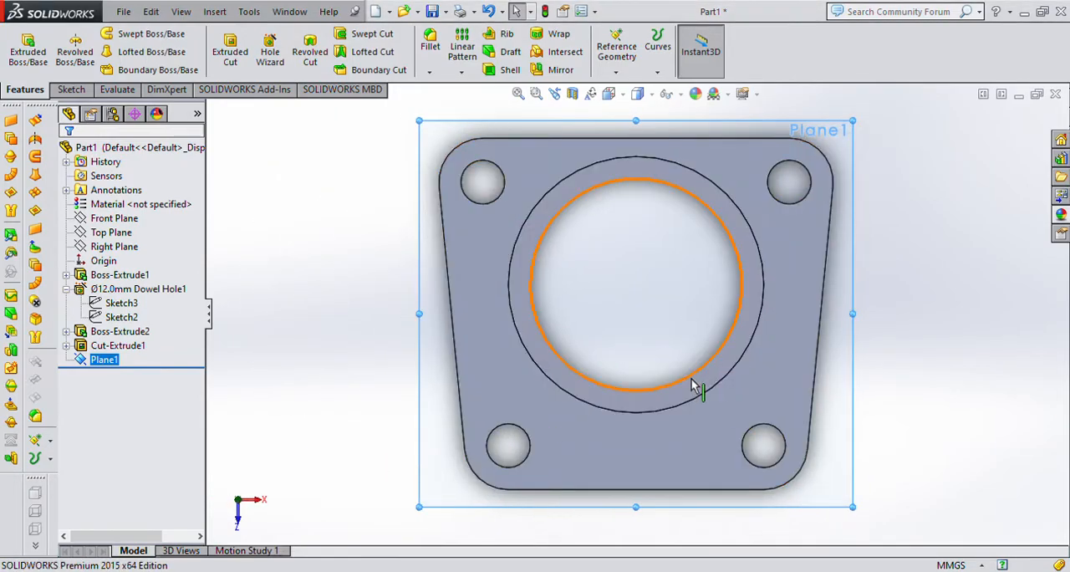
pyautogui.press('z')
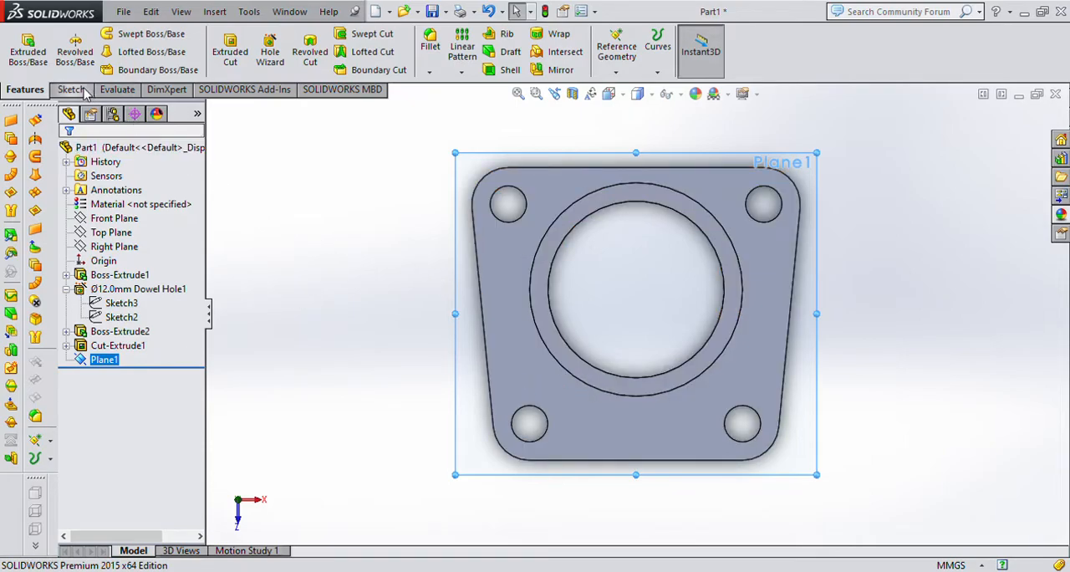
pyautogui.click(71, 90)
pyautogui.click(101, 33)
pyautogui.scroll(-3, 567, 396)
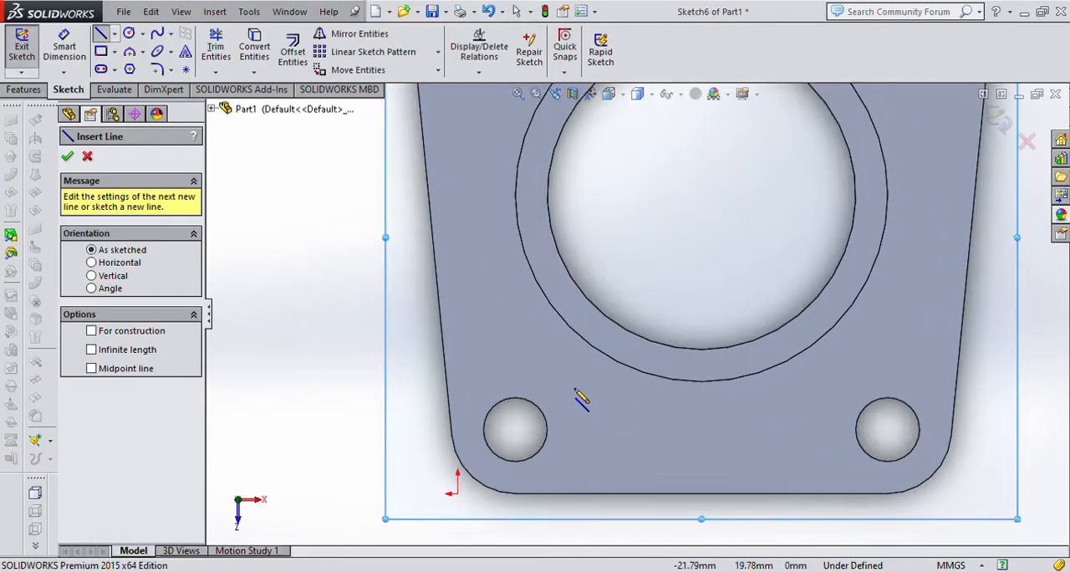
pyautogui.scroll(6, 577, 385)
pyautogui.scroll(-2, 616, 321)
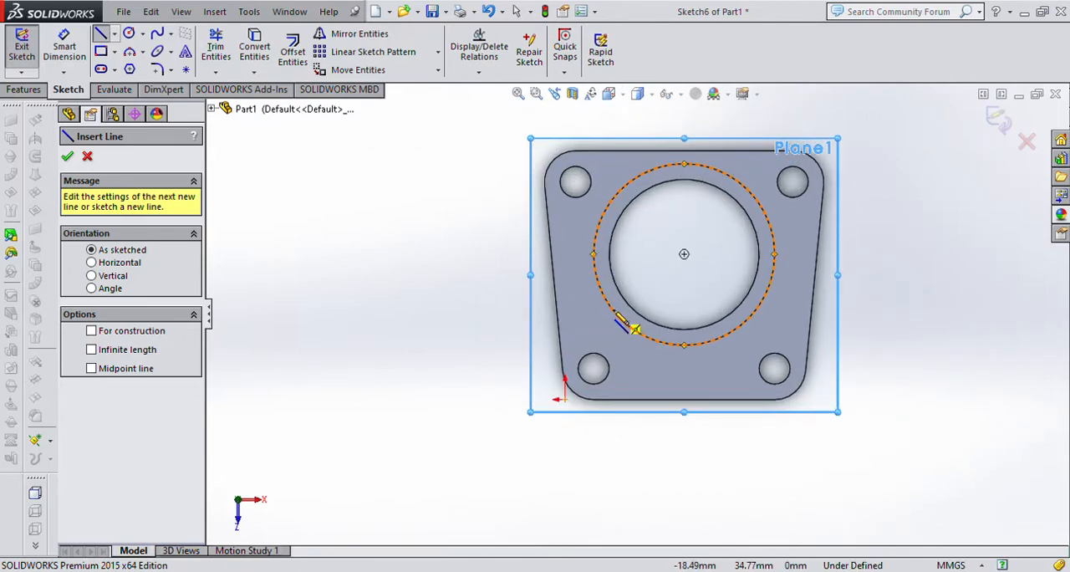
pyautogui.click(616, 312)
pyautogui.click(684, 493)
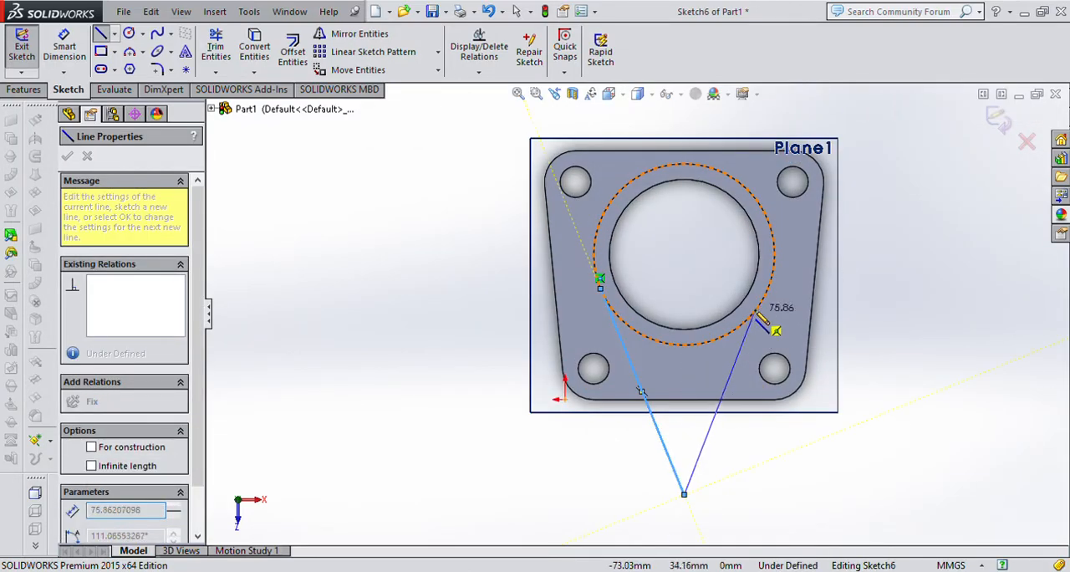
pyautogui.click(763, 294)
pyautogui.press('Escape')
pyautogui.press('Escape')
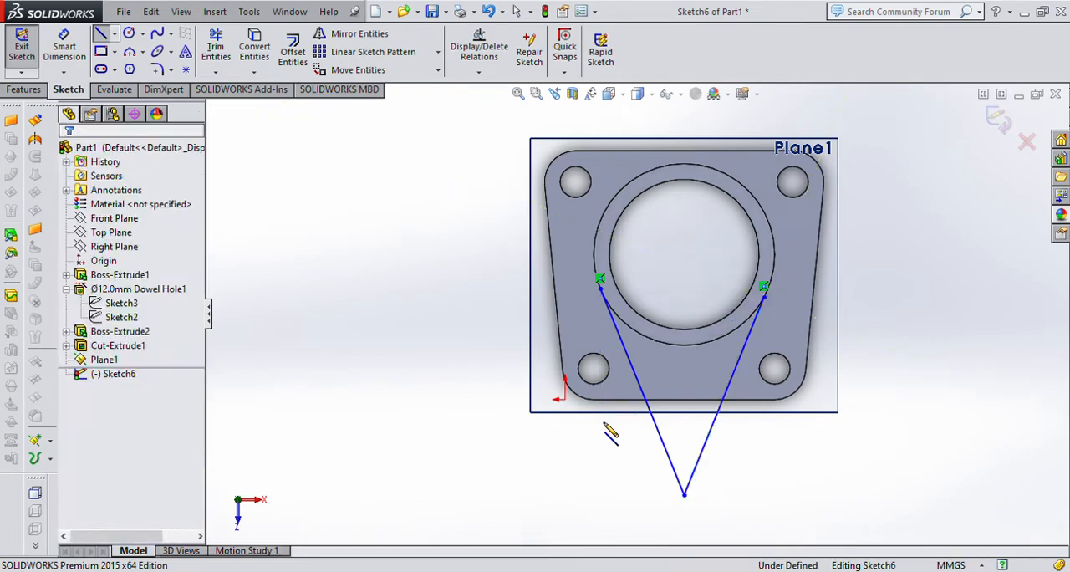
pyautogui.scroll(-5, 783, 332)
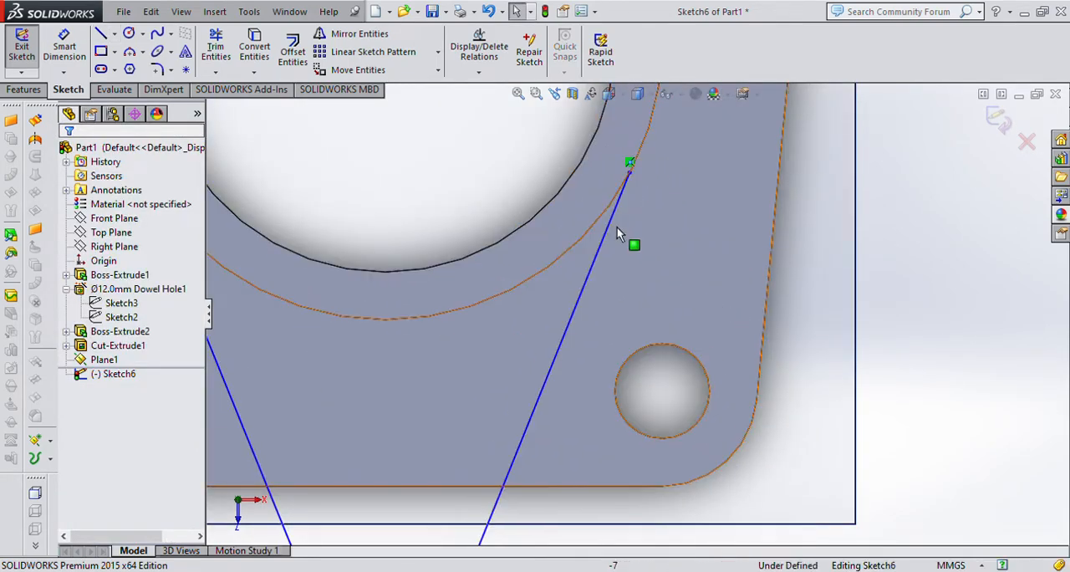
pyautogui.scroll(3, 629, 227)
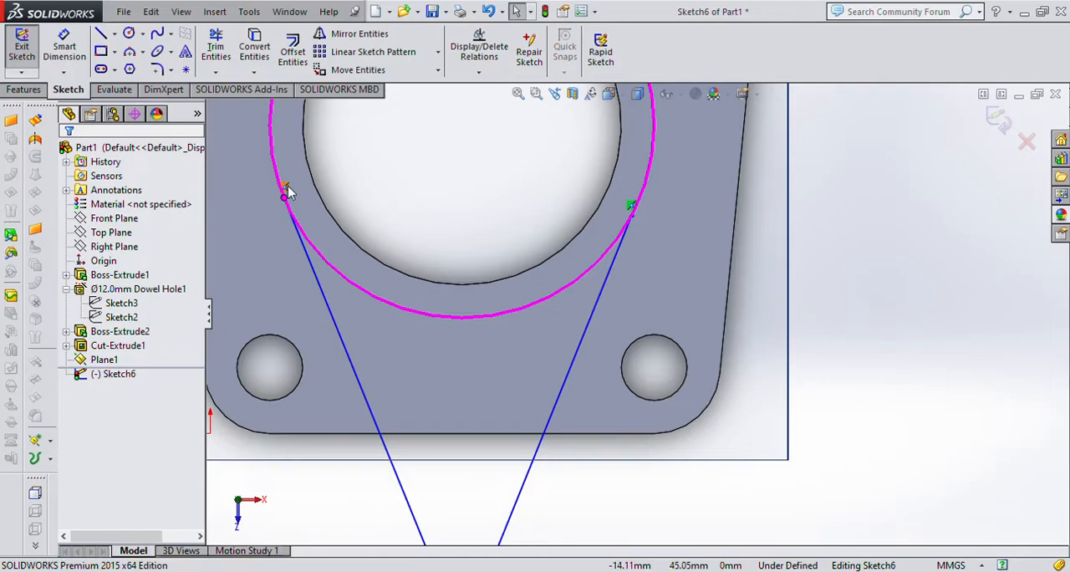
pyautogui.scroll(3, 370, 241)
pyautogui.scroll(1, 376, 301)
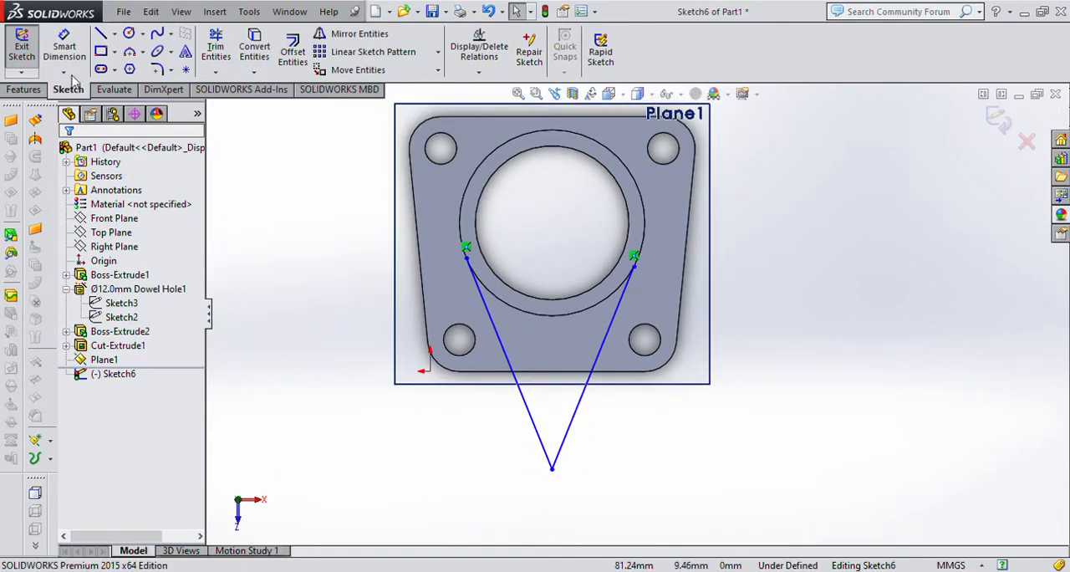
pyautogui.click(156, 69)
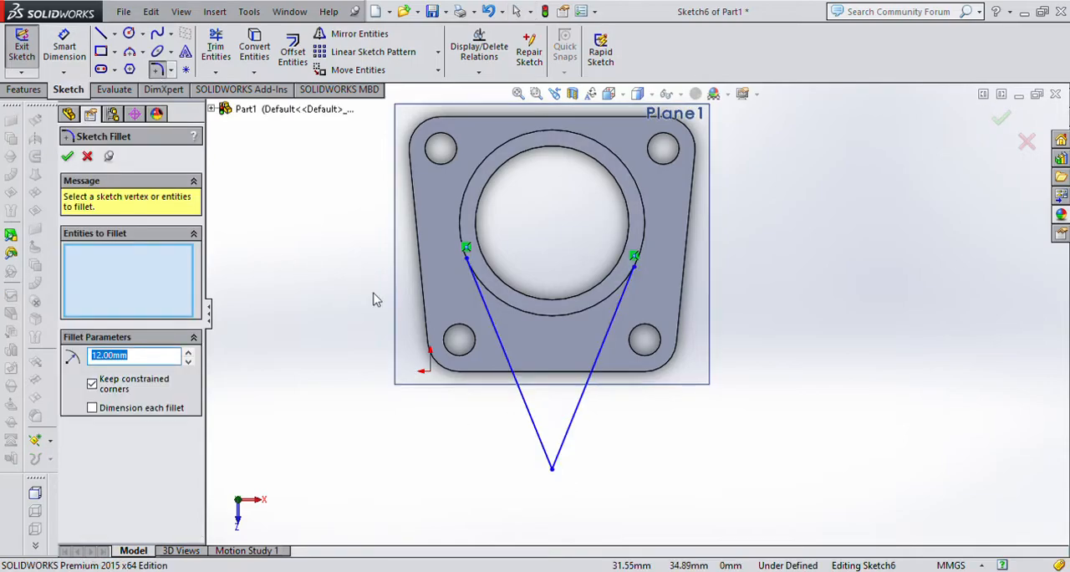
pyautogui.click(550, 465)
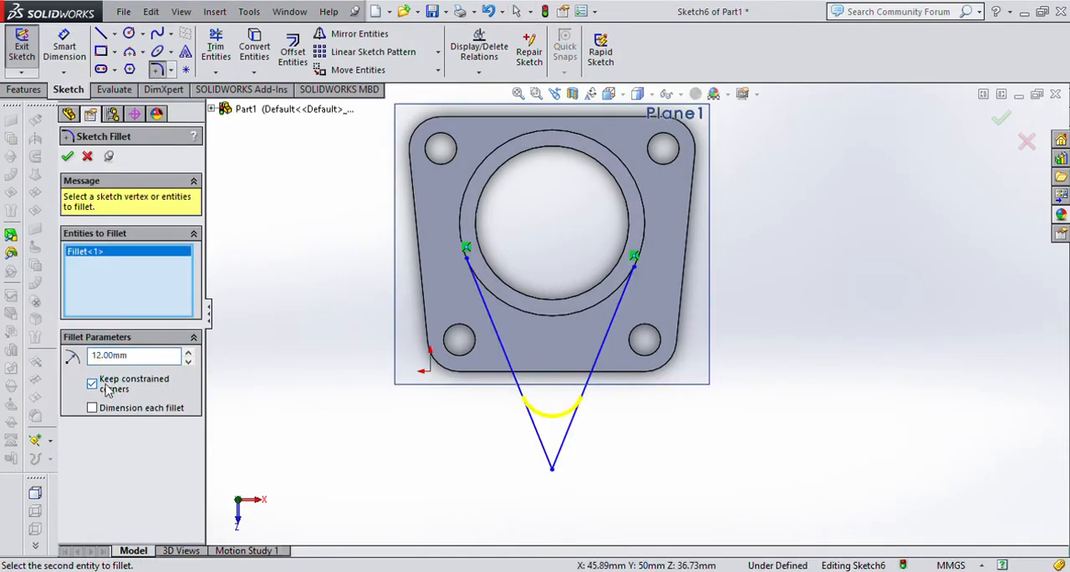
pyautogui.doubleClick(137, 356)
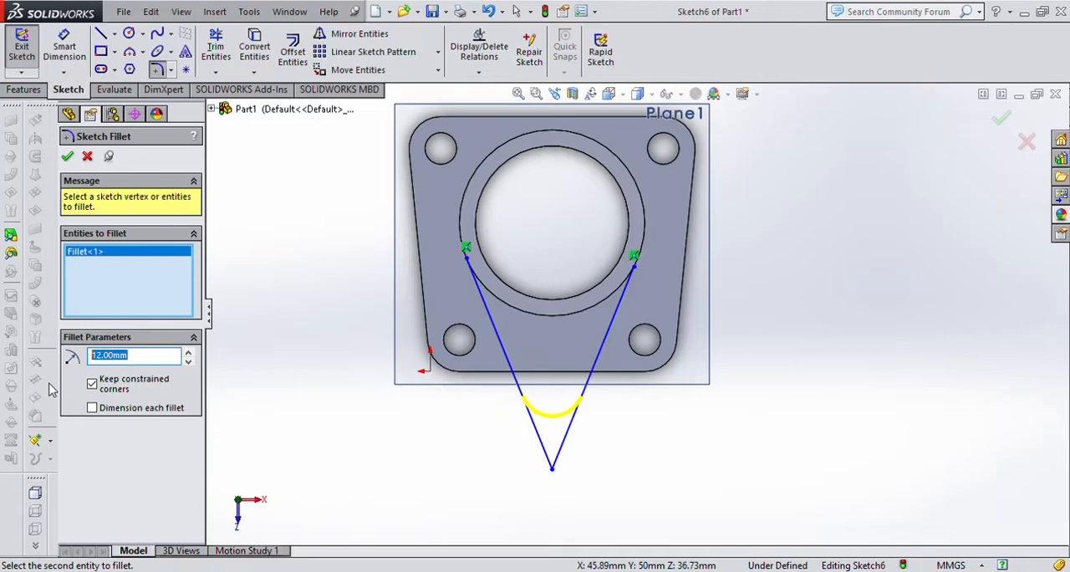
pyautogui.write('14')
pyautogui.press('Return')
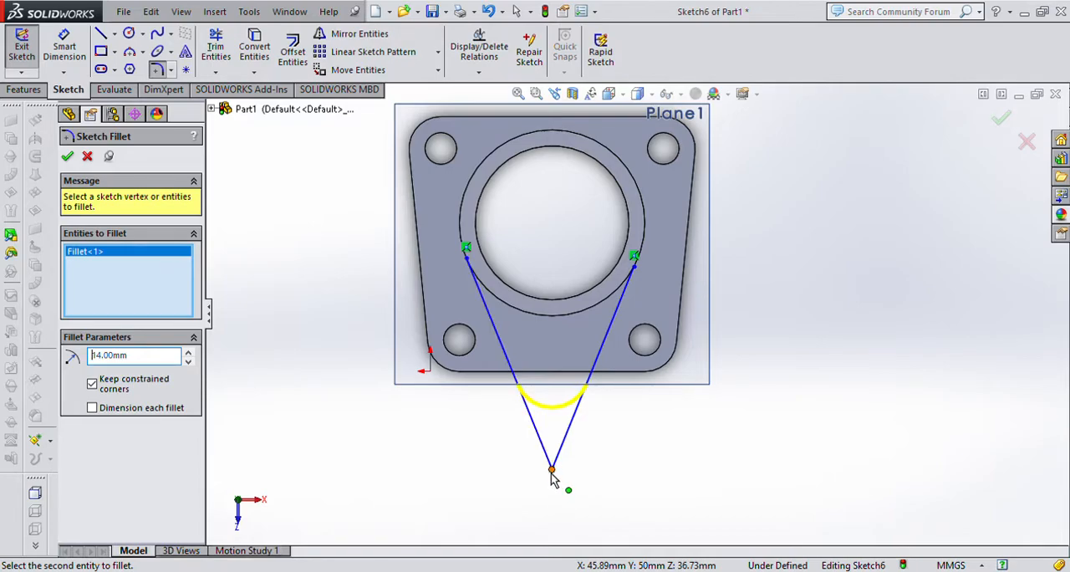
pyautogui.click(87, 156)
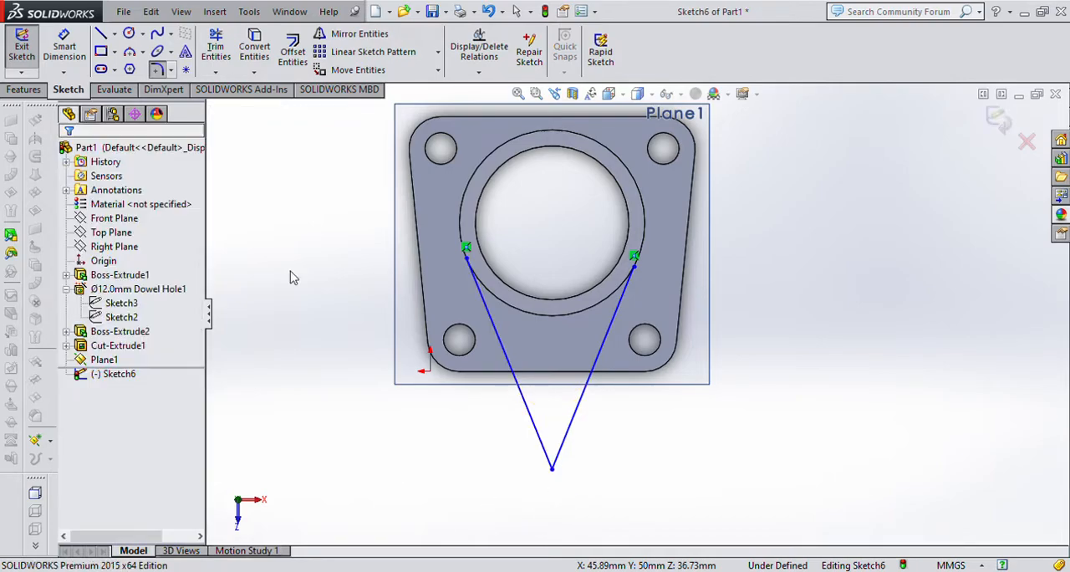
# Move the V's vertex farther from the plate and round it with a 14 mm sketch fillet.
pyautogui.moveTo(552, 470)
pyautogui.mouseDown()
pyautogui.moveTo(555, 530)
pyautogui.moveTo(554, 366)
pyautogui.moveTo(557, 529)
pyautogui.mouseUp()
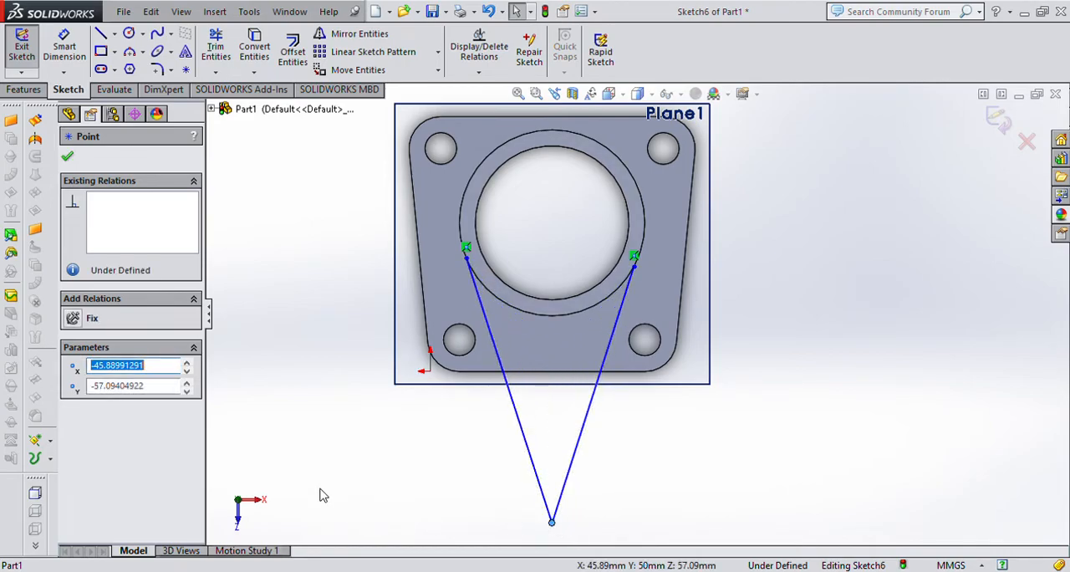
pyautogui.click(157, 68)
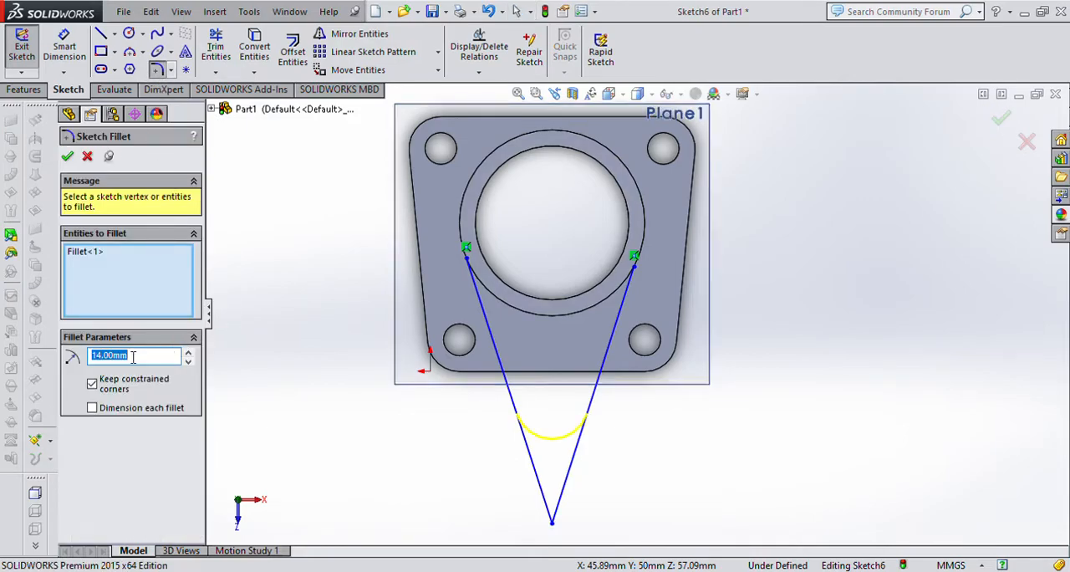
pyautogui.click(67, 156)
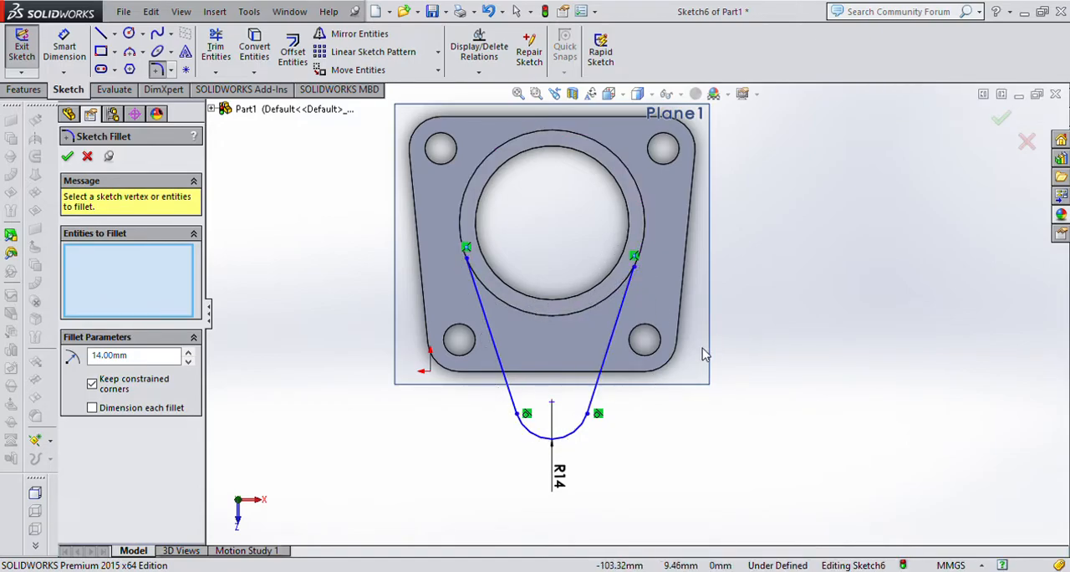
pyautogui.scroll(-1, 623, 324)
pyautogui.scroll(-1, 623, 324)
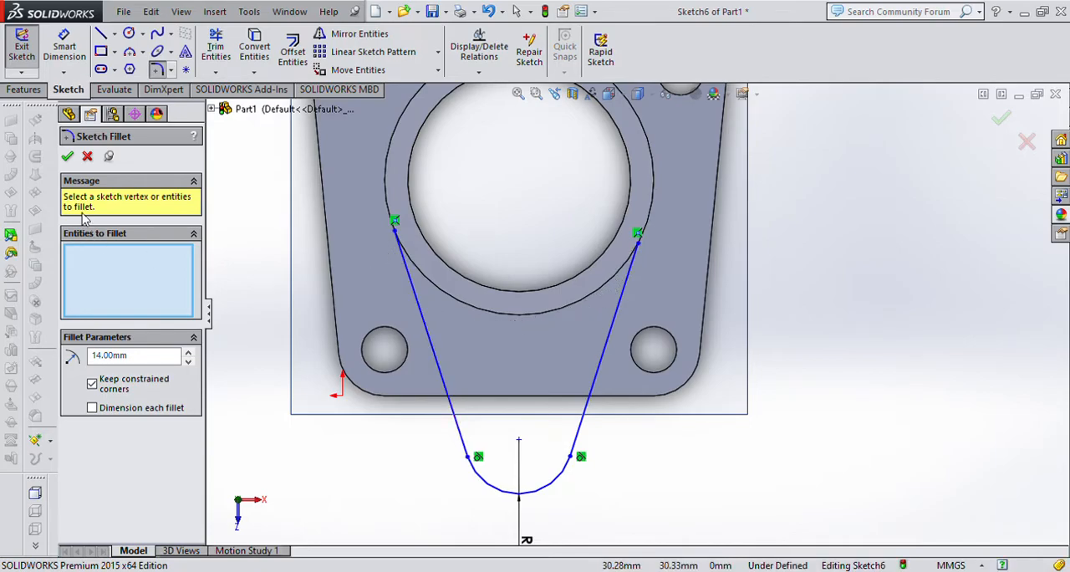
pyautogui.click(88, 157)
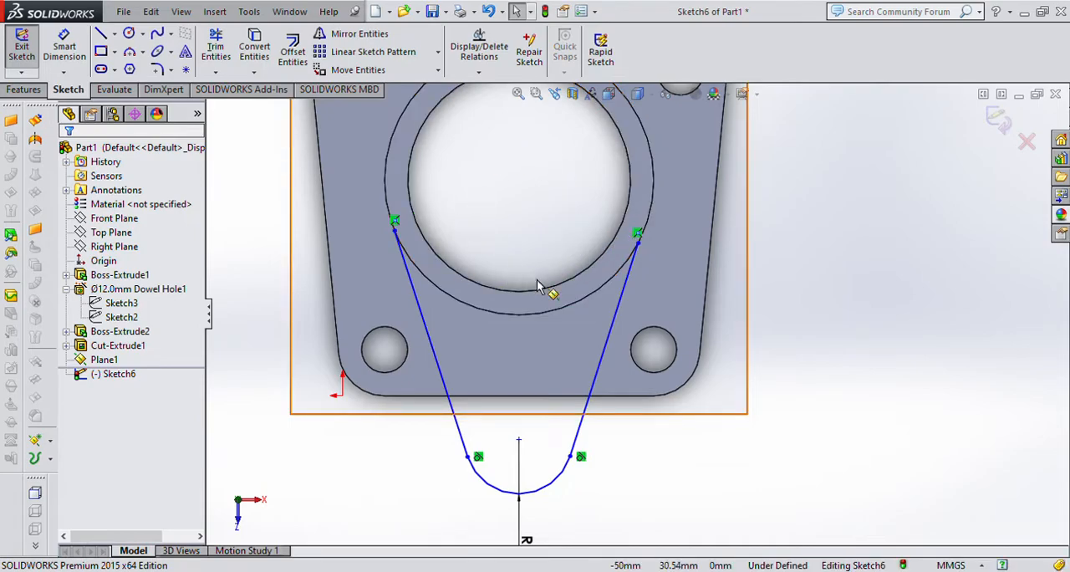
# Convert the cylinder's 70 mm outer circular edge into a sketch entity.
pyautogui.click(585, 308)
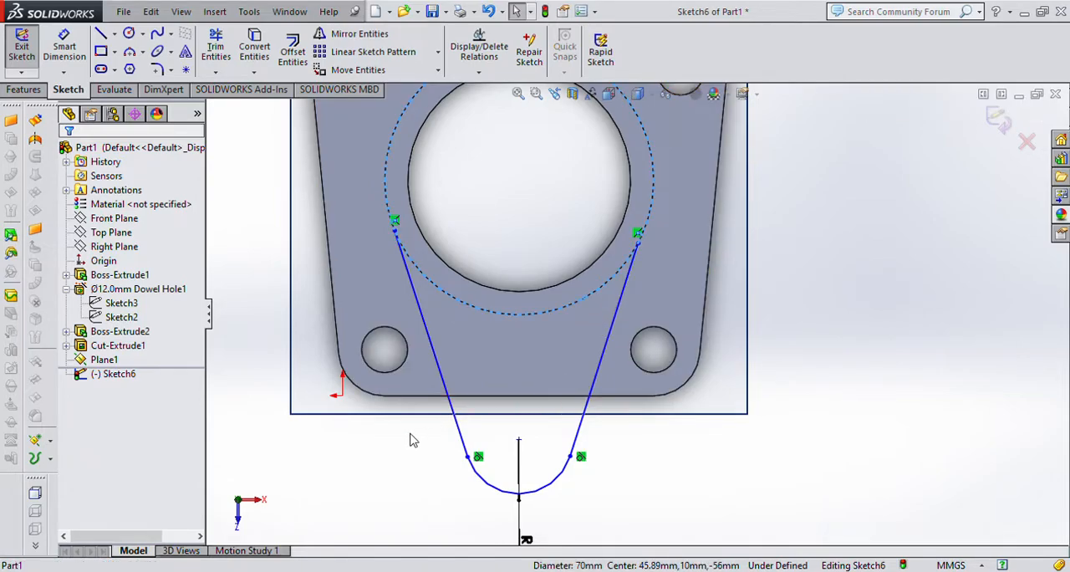
pyautogui.click(262, 55)
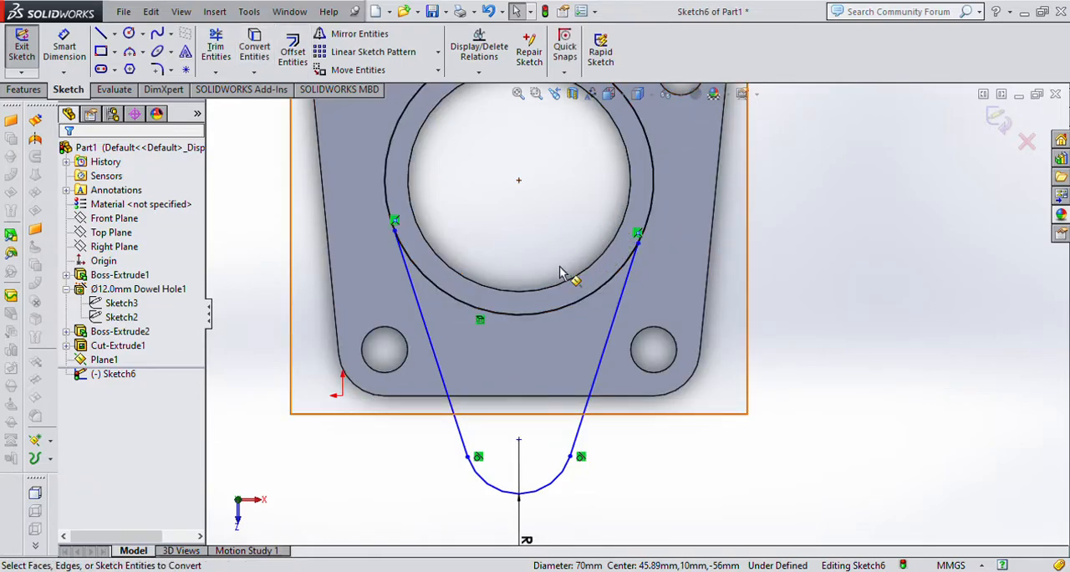
pyautogui.scroll(3, 626, 224)
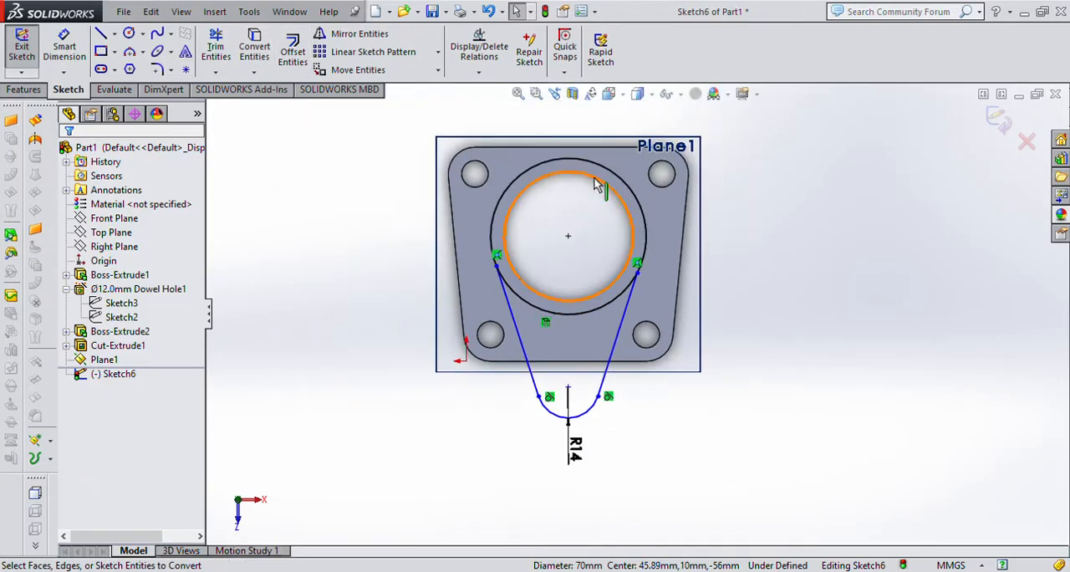
# Align the centre of the arm's rounded end vertically with the centre of the converted cylinder circle.
pyautogui.scroll(-2, 583, 284)
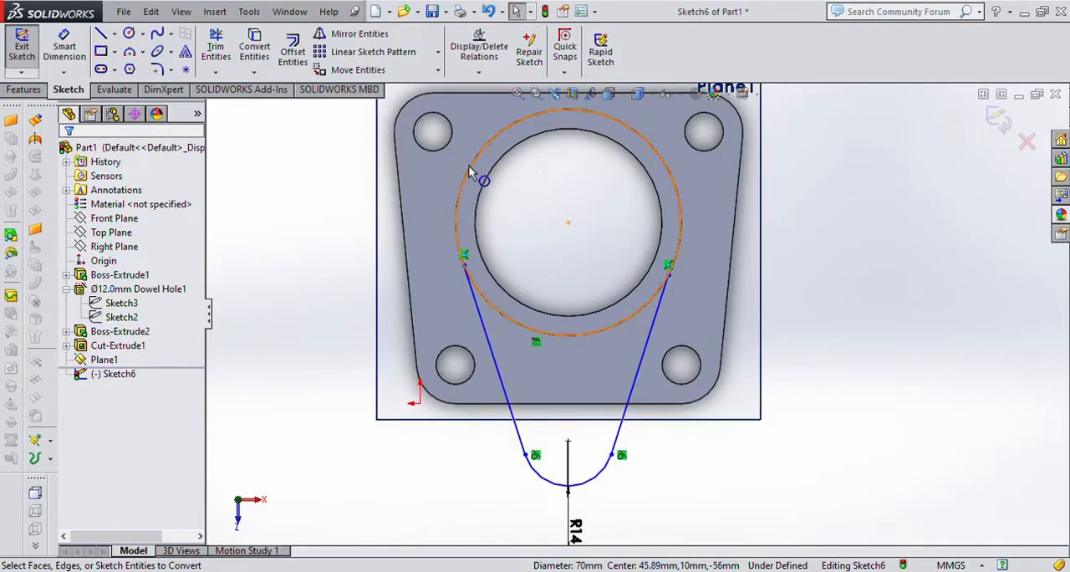
pyautogui.click(64, 52)
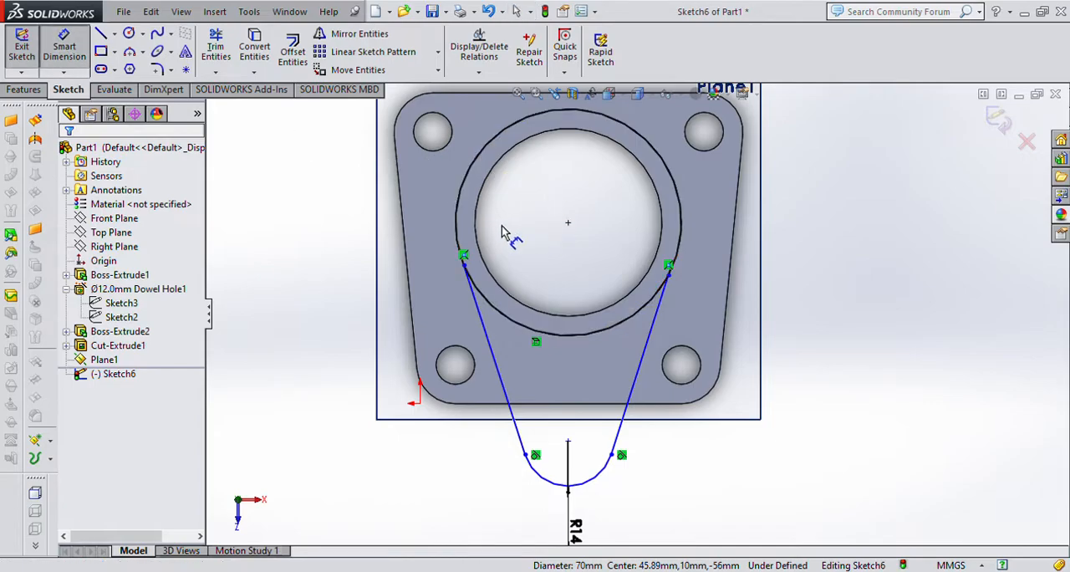
pyautogui.press('Escape')
pyautogui.click(568, 443)
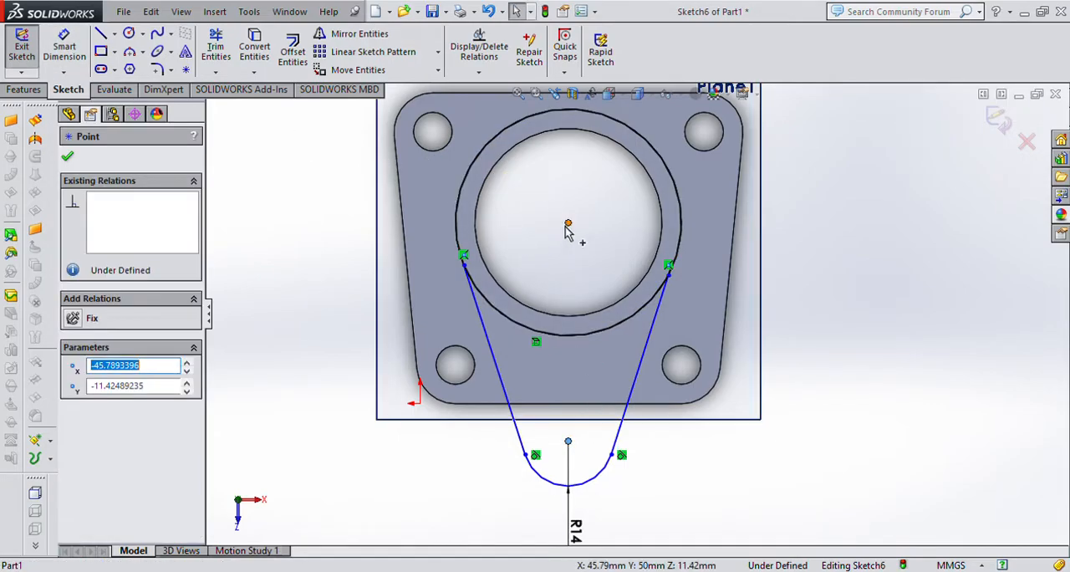
pyautogui.keyDown('ctrl'); pyautogui.click(569, 223); pyautogui.keyUp('ctrl')
pyautogui.click(75, 427)
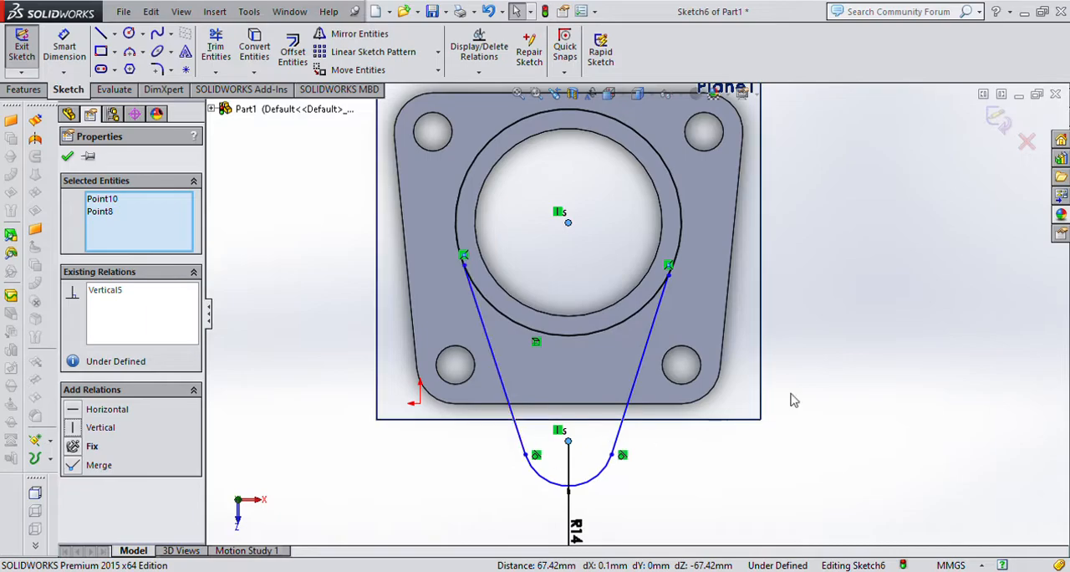
pyautogui.click(791, 396)
# Dimension the distance between the cylinder centre and the rounded end's centre as 60 mm, placing the dimension clear of the plate.
pyautogui.click(64, 46)
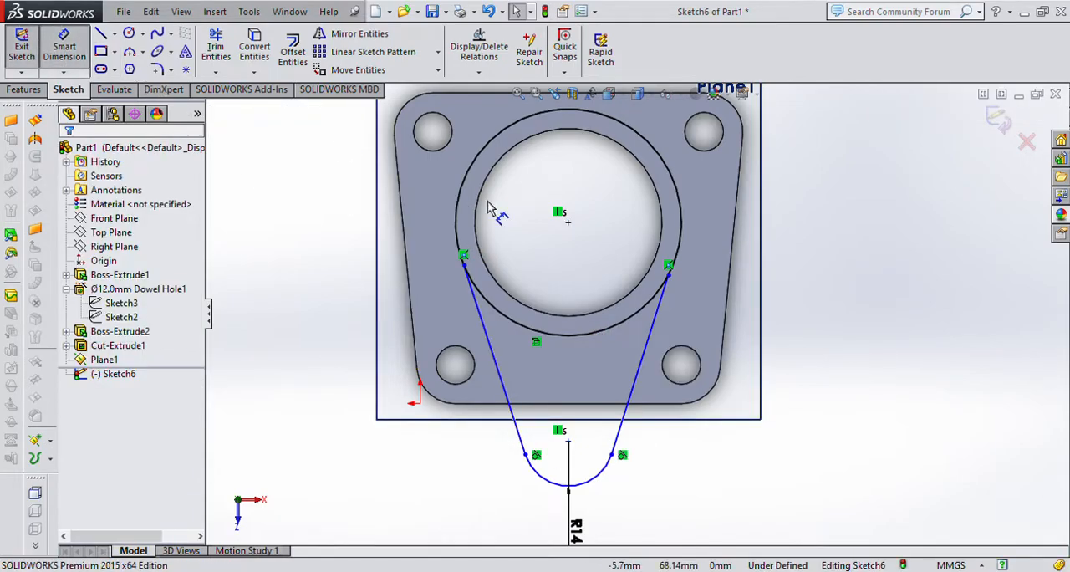
pyautogui.click(568, 223)
pyautogui.click(569, 443)
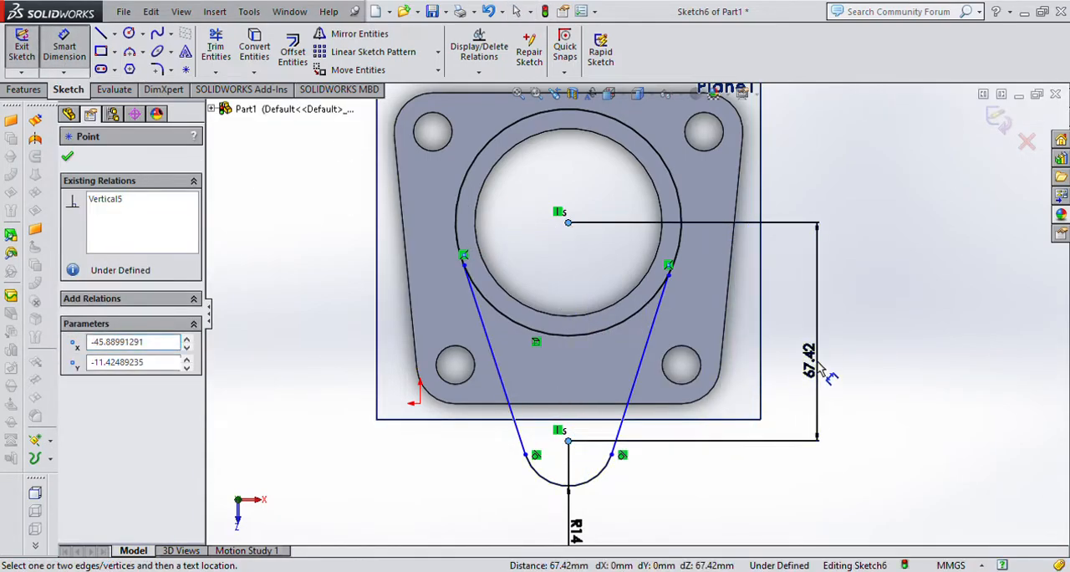
pyautogui.click(812, 366)
pyautogui.write('60')
pyautogui.press('Return')
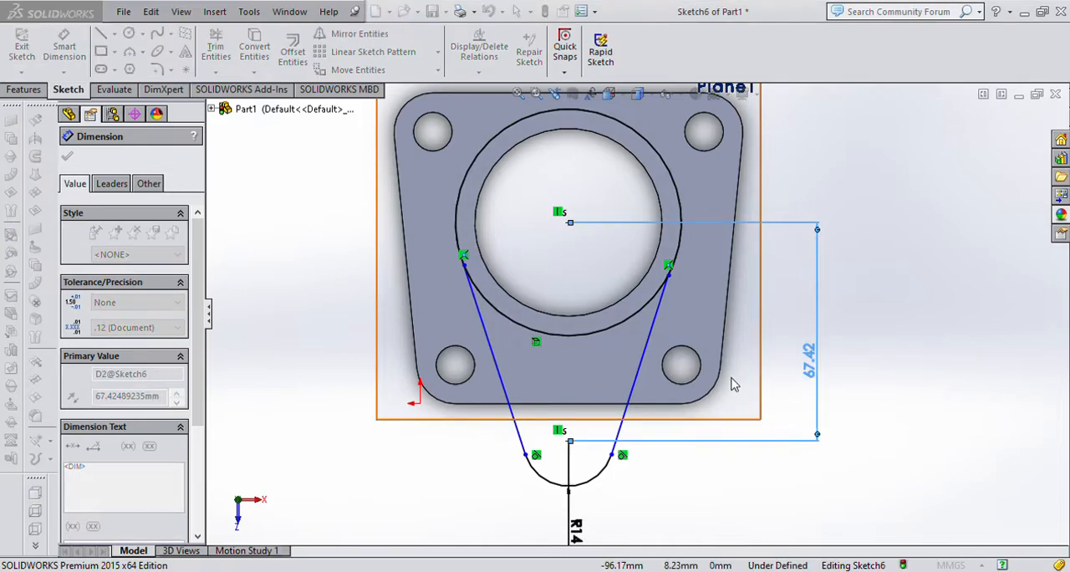
pyautogui.click(998, 345)
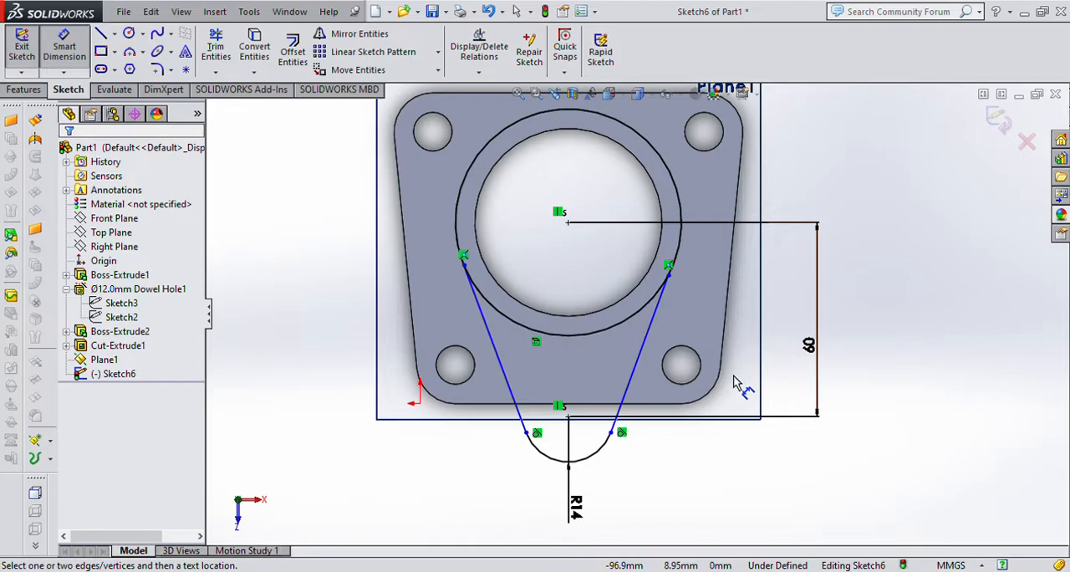
pyautogui.press('Escape')
pyautogui.moveTo(820, 360); pyautogui.dragTo(809, 306)
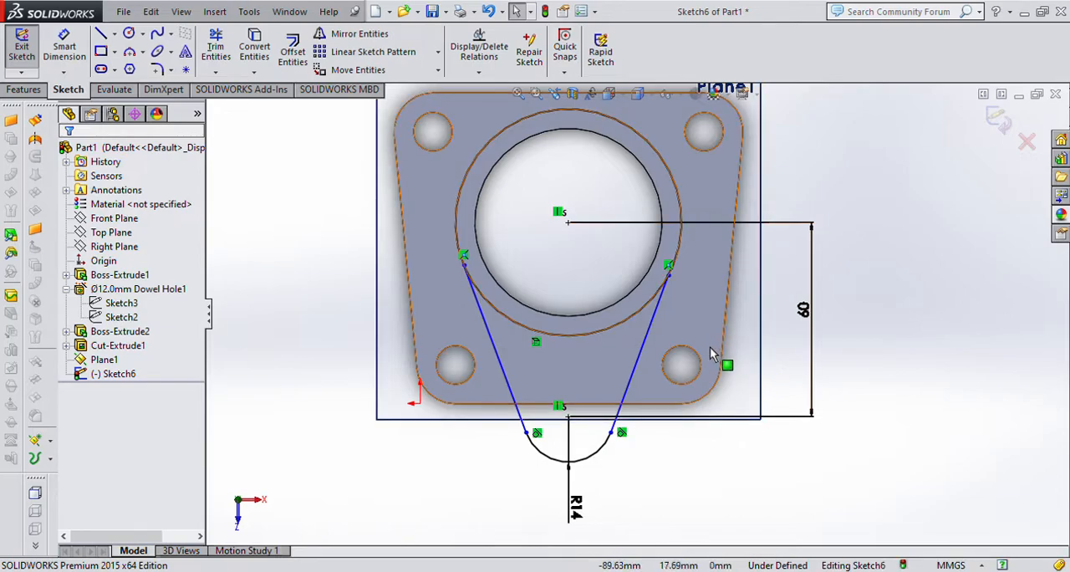
# Make both slanted arm lines tangent to the converted cylinder circle.
pyautogui.click(483, 316)
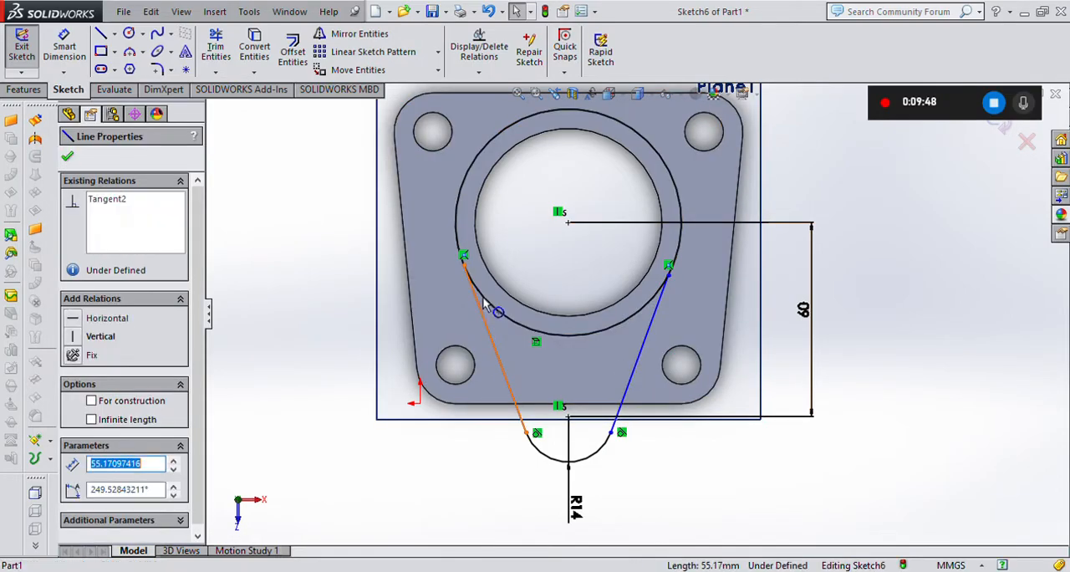
pyautogui.keyDown('ctrl'); pyautogui.click(496, 309); pyautogui.keyUp('ctrl')
pyautogui.click(72, 409)
pyautogui.click(1033, 403)
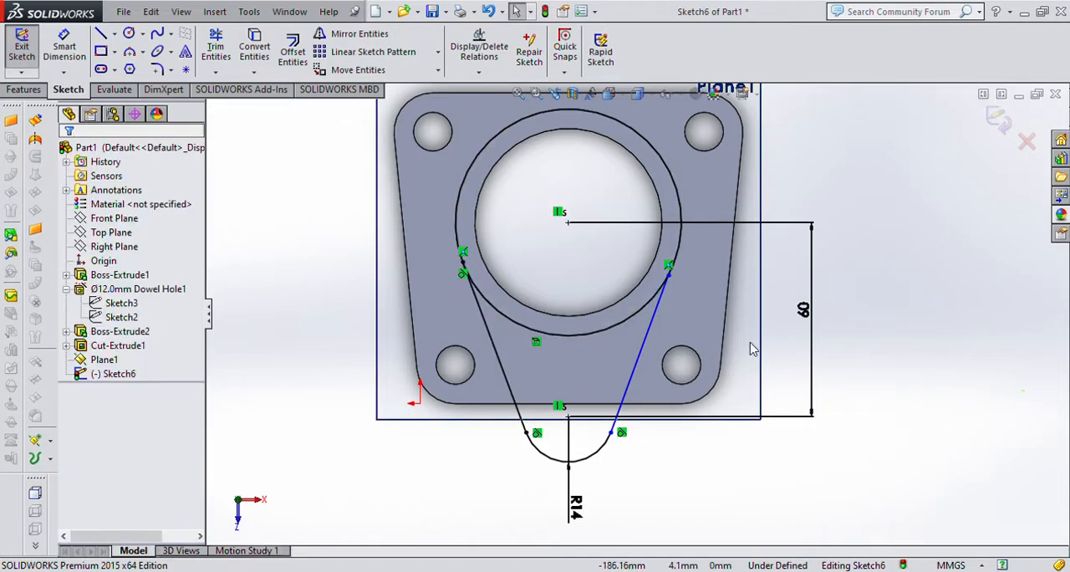
pyautogui.click(655, 326)
pyautogui.keyDown('ctrl'); pyautogui.click(660, 304); pyautogui.keyUp('ctrl')
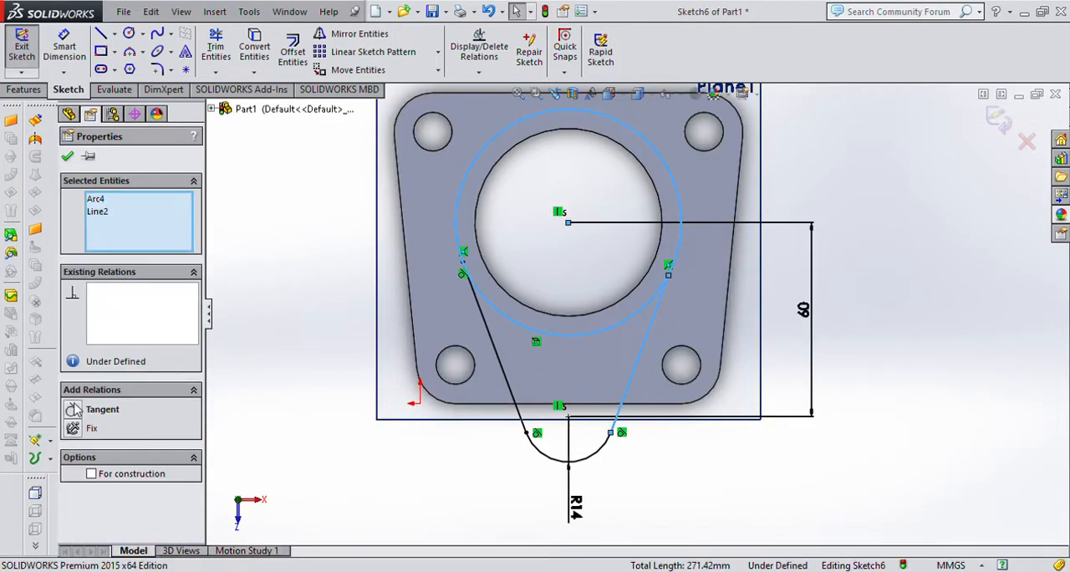
pyautogui.click(73, 409)
pyautogui.click(909, 359)
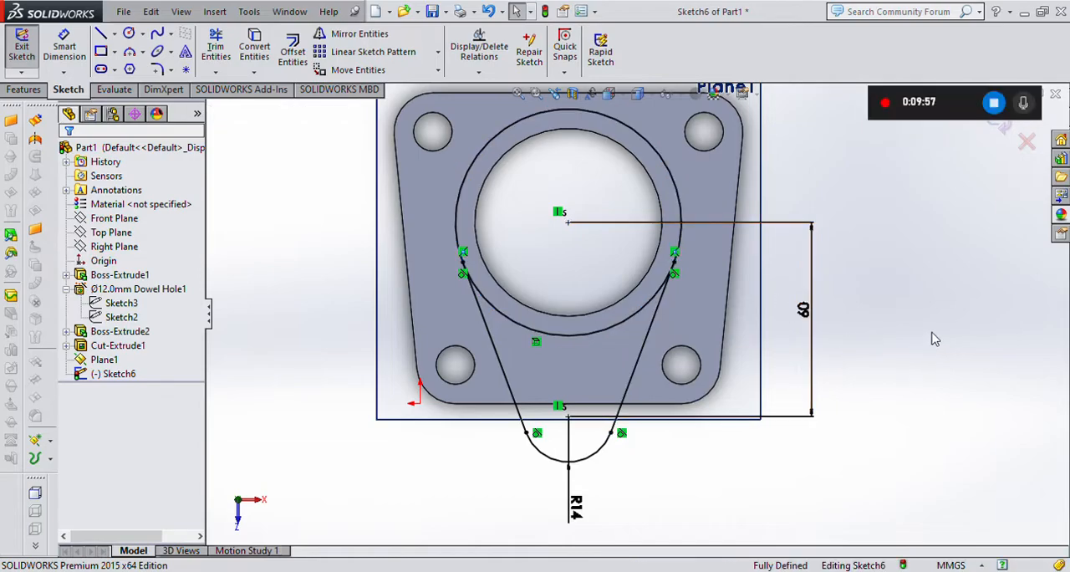
pyautogui.scroll(-3, 585, 366)
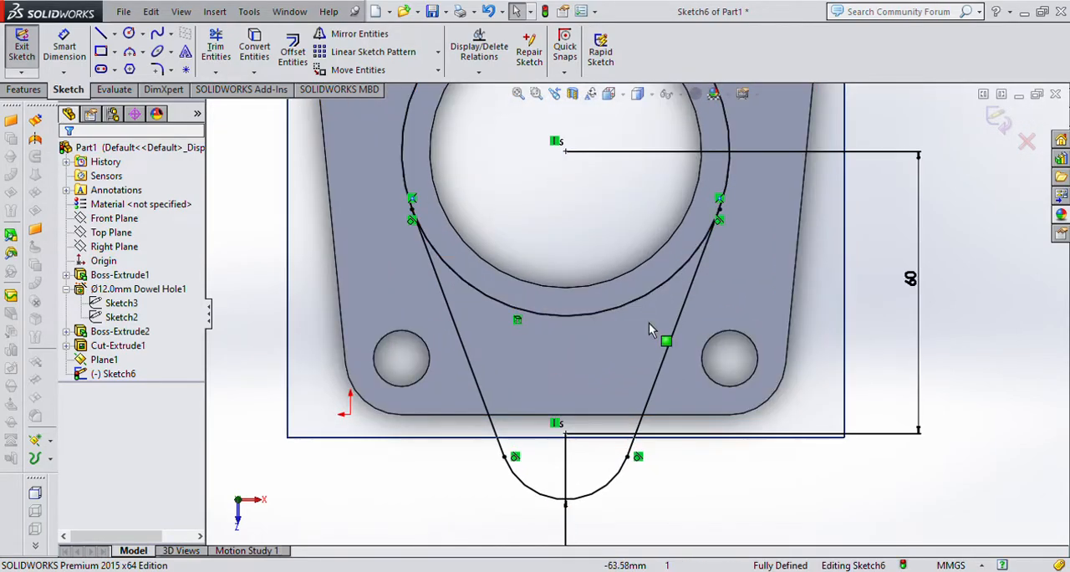
pyautogui.scroll(2, 649, 325)
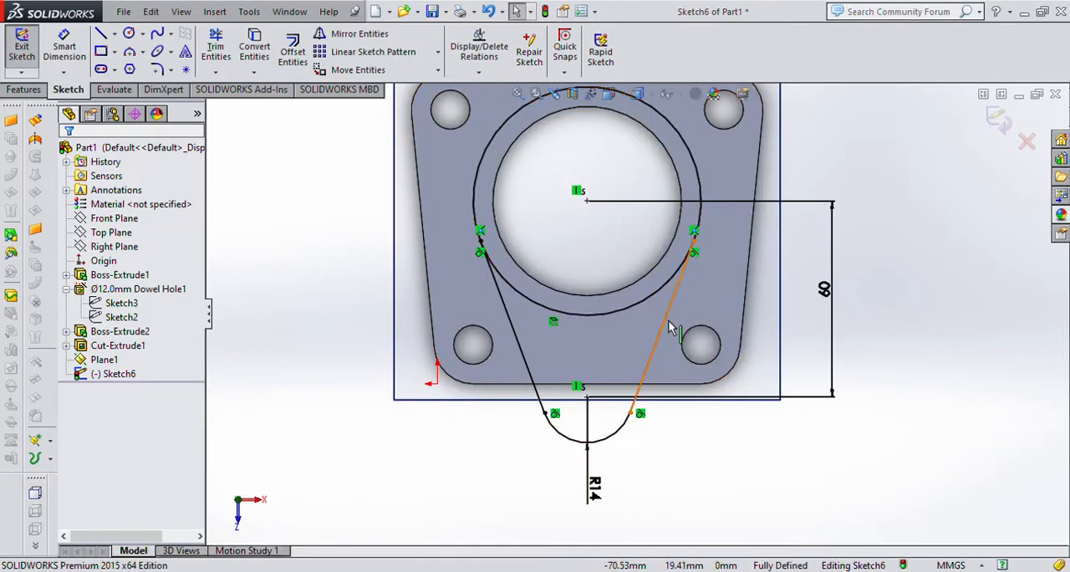
pyautogui.scroll(2, 672, 329)
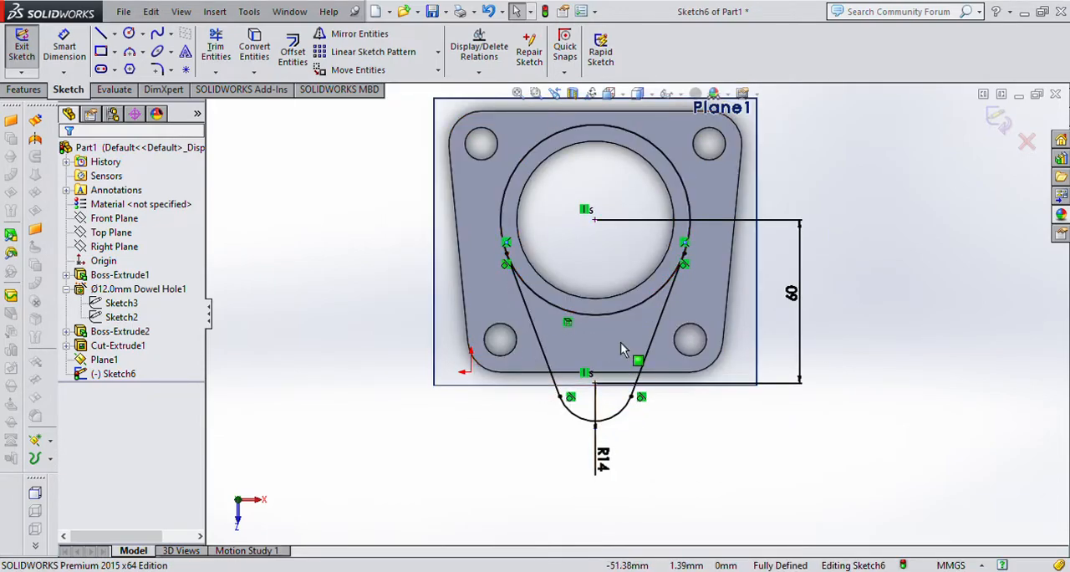
pyautogui.click(215, 52)
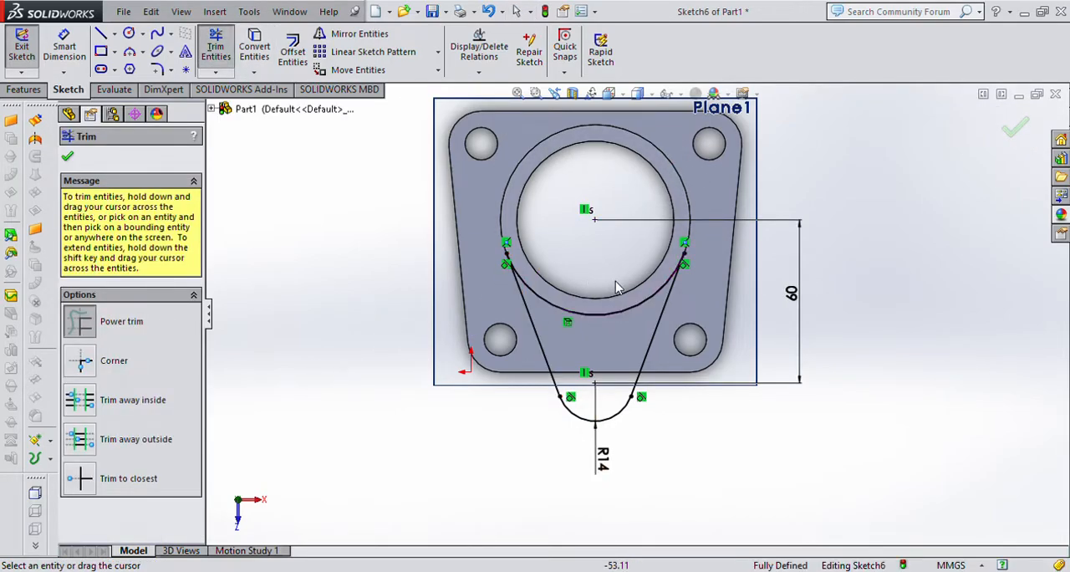
pyautogui.press('Escape')
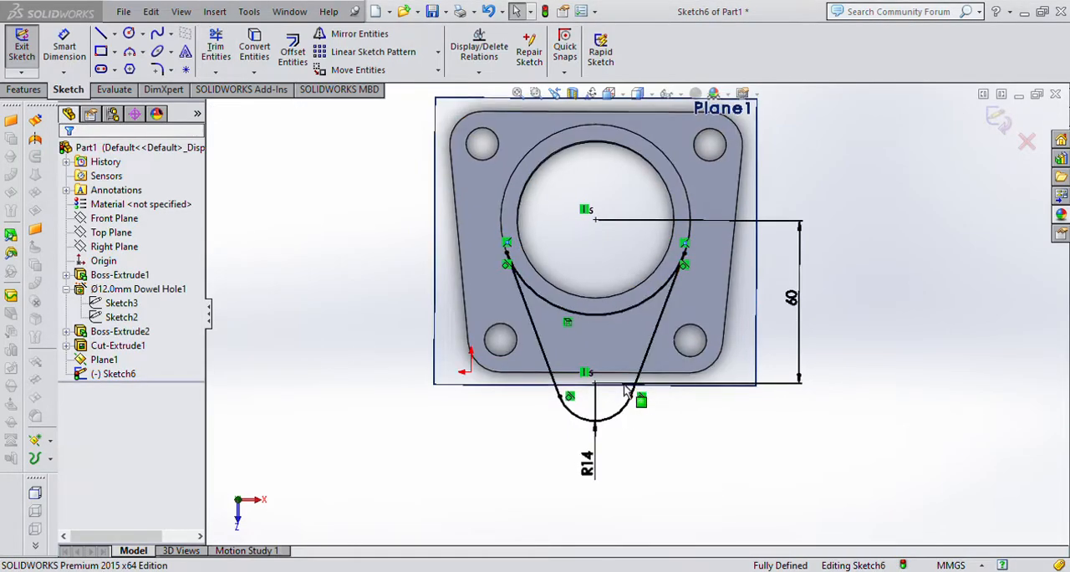
# Extrude the arm profile 32 mm upward from the offset plane, merged with the cylinder, and hide the plane.
pyautogui.hotkey('ctrl', '7')
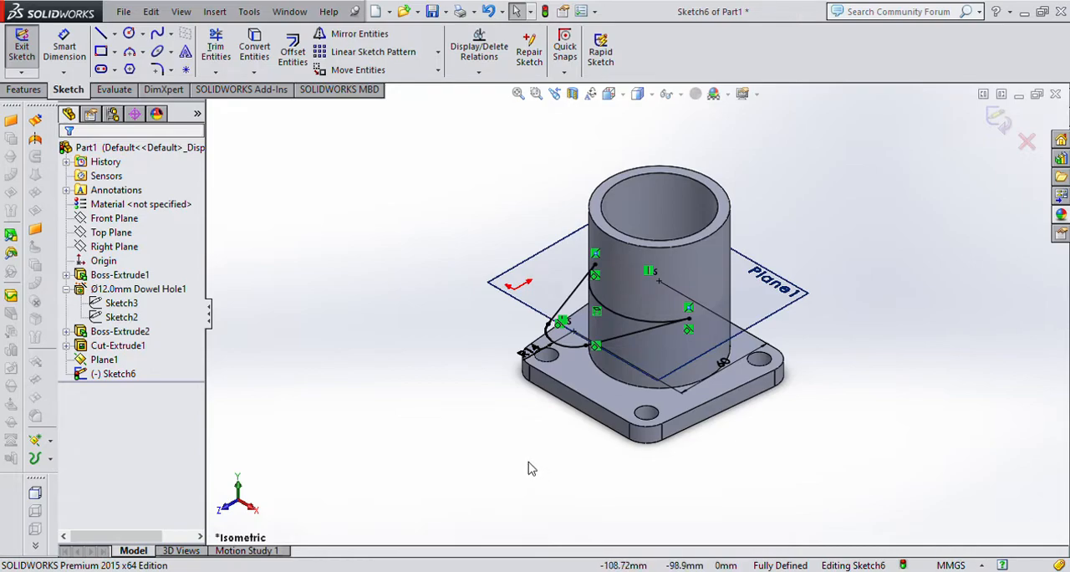
pyautogui.click(25, 89)
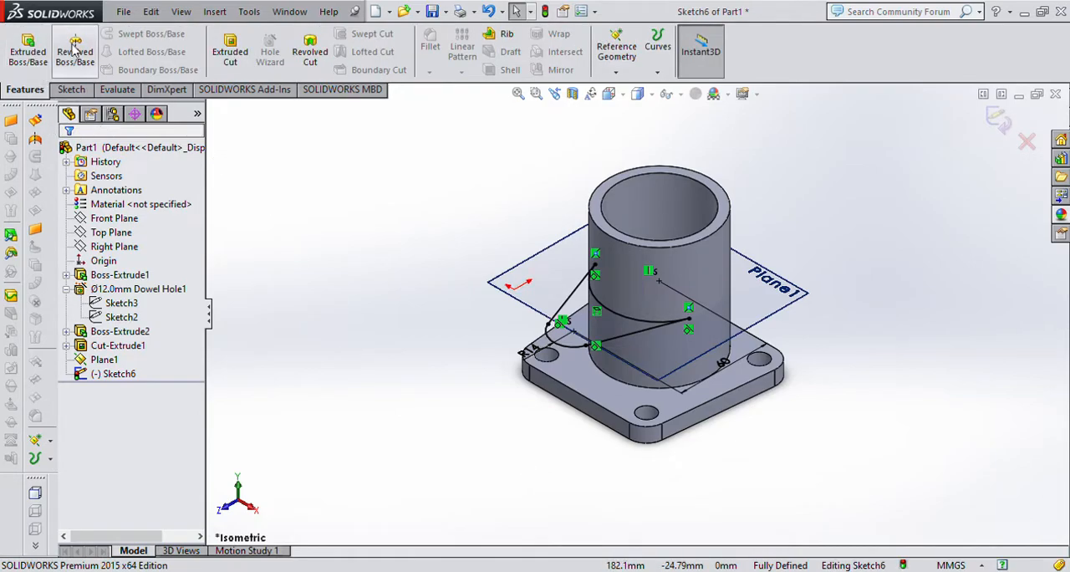
pyautogui.click(27, 50)
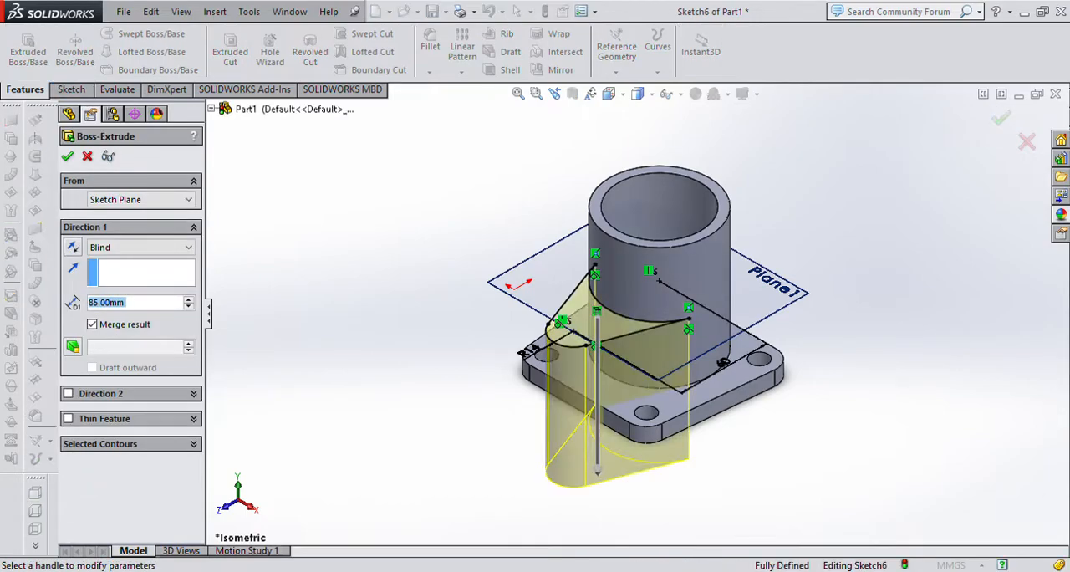
pyautogui.write('32')
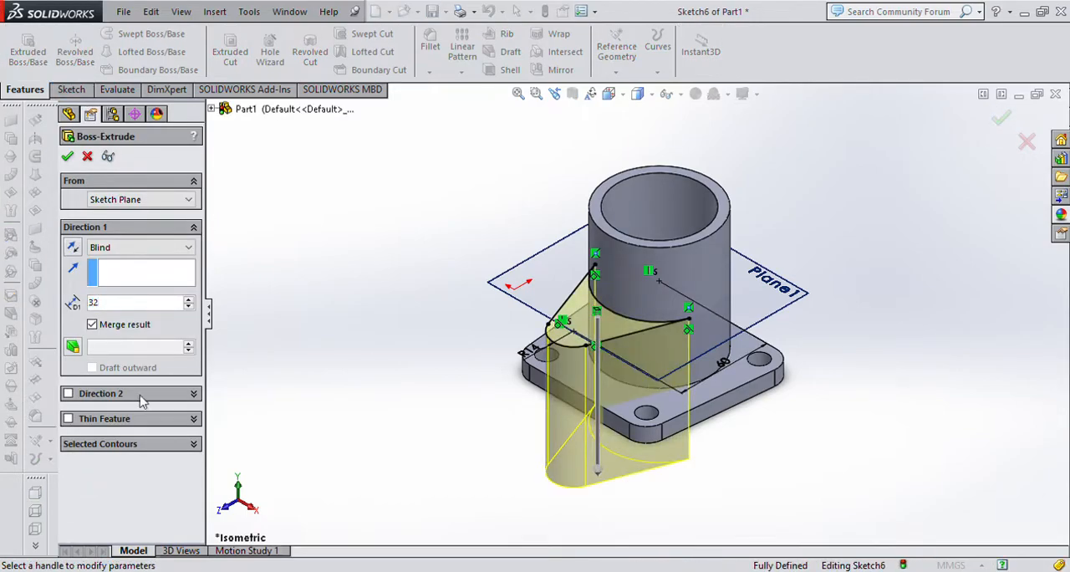
pyautogui.click(74, 248)
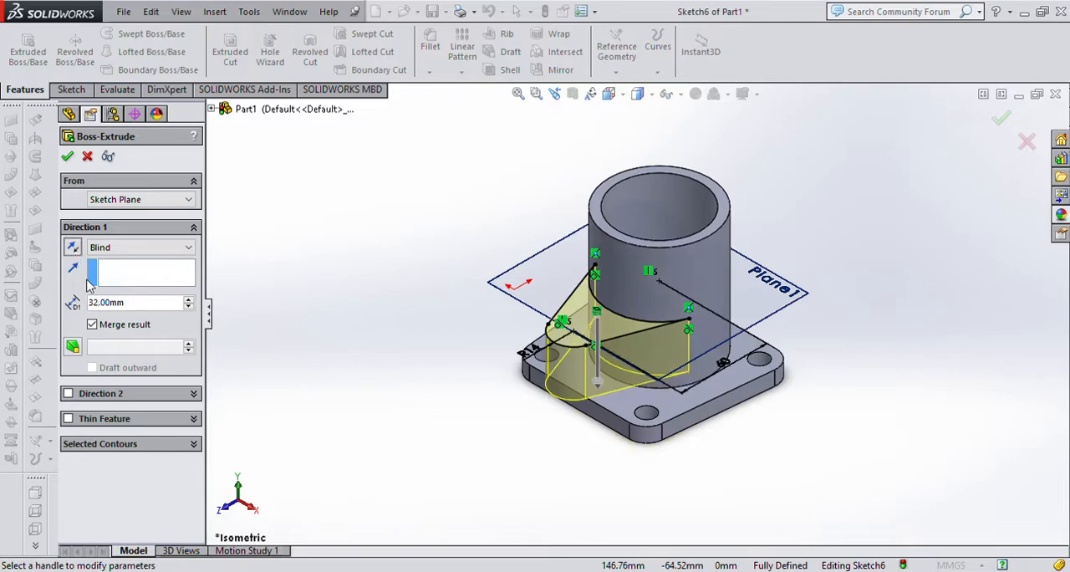
pyautogui.click(74, 248)
pyautogui.click(68, 156)
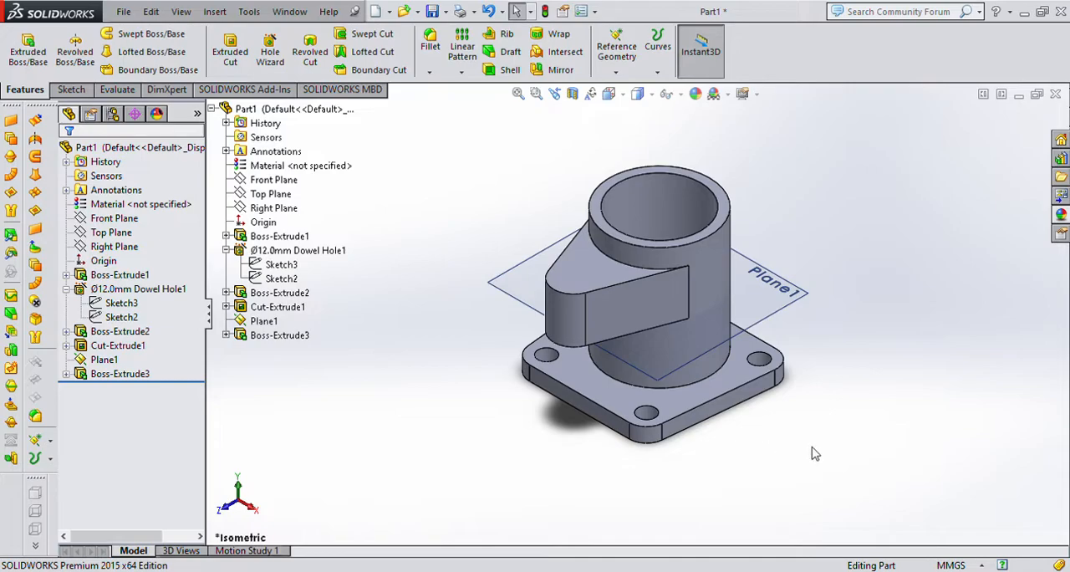
pyautogui.click(795, 300)
pyautogui.click(828, 270)
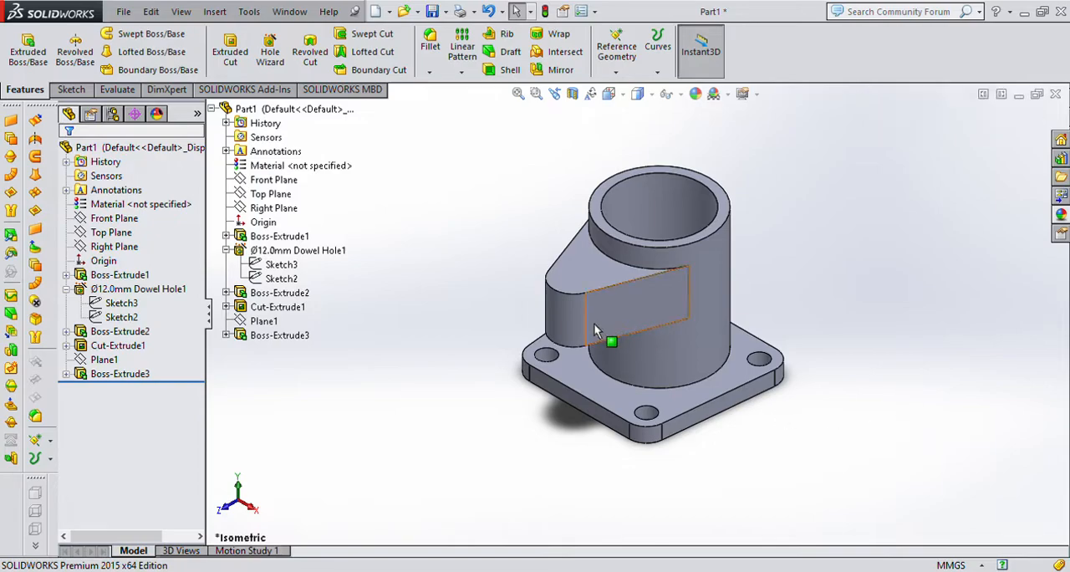
# On the arm's top face, sketch a circle about 16 mm in diameter near the centre of its rounded end.
pyautogui.click(587, 270)
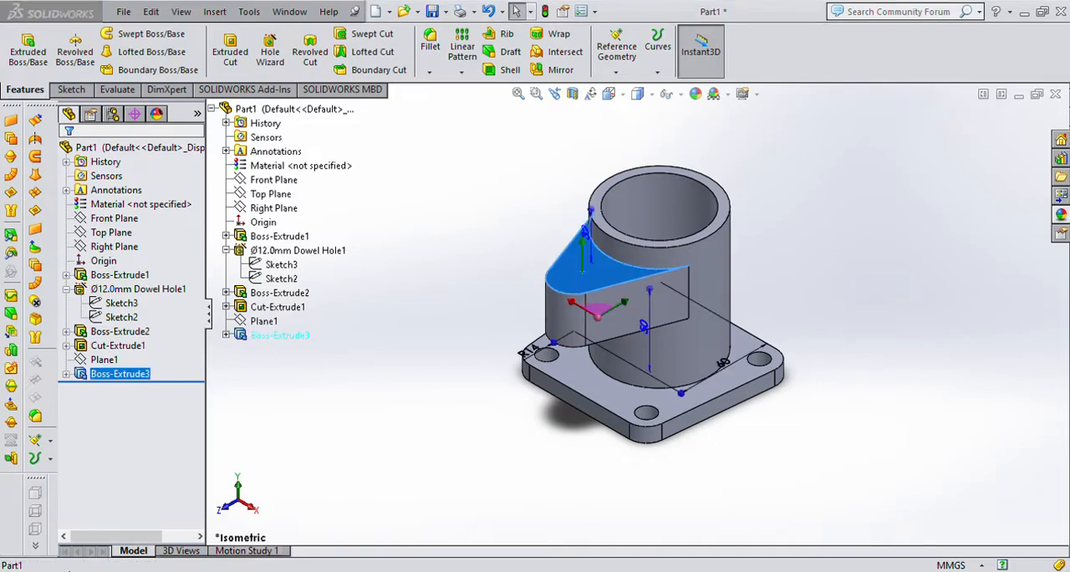
pyautogui.hotkey('ctrl', '8')
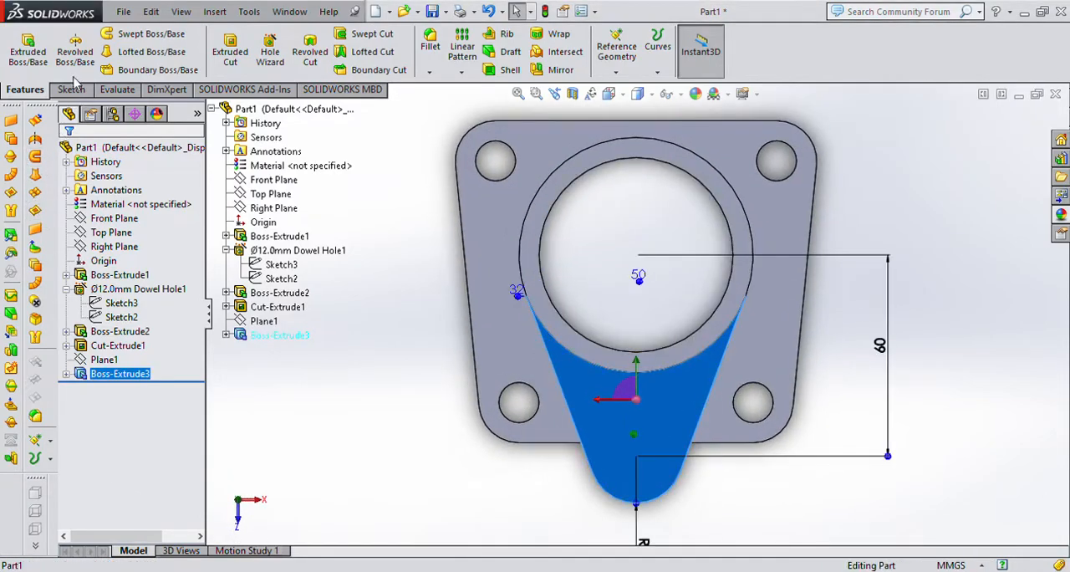
pyautogui.click(68, 90)
pyautogui.click(132, 34)
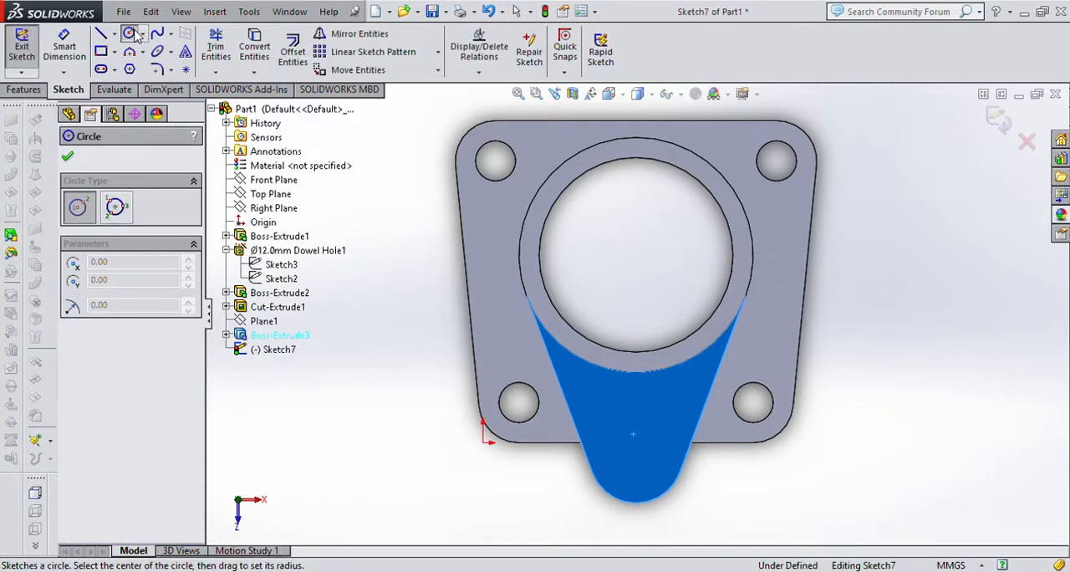
pyautogui.click(639, 456)
pyautogui.click(633, 482)
# Set the diameter of the circle on the arm to 12.7 mm.
pyautogui.click(64, 46)
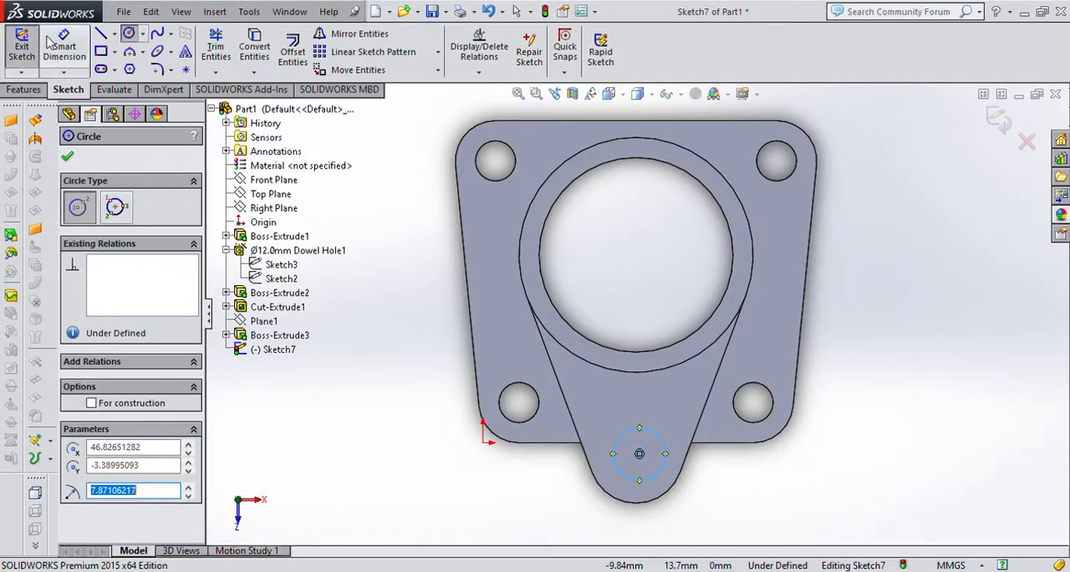
pyautogui.click(674, 444)
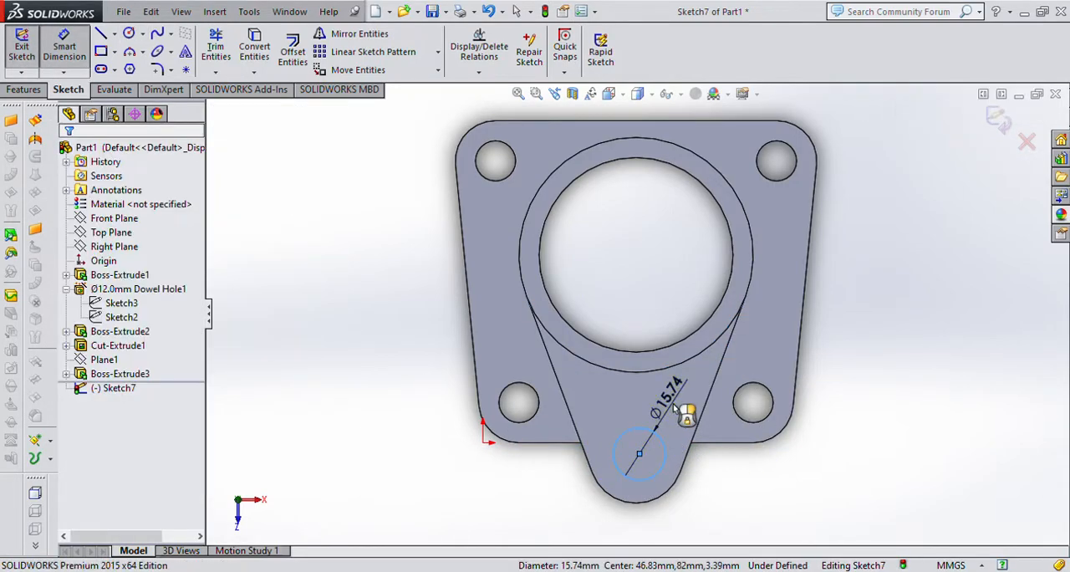
pyautogui.click(675, 410)
pyautogui.write('12.7')
pyautogui.press('Return')
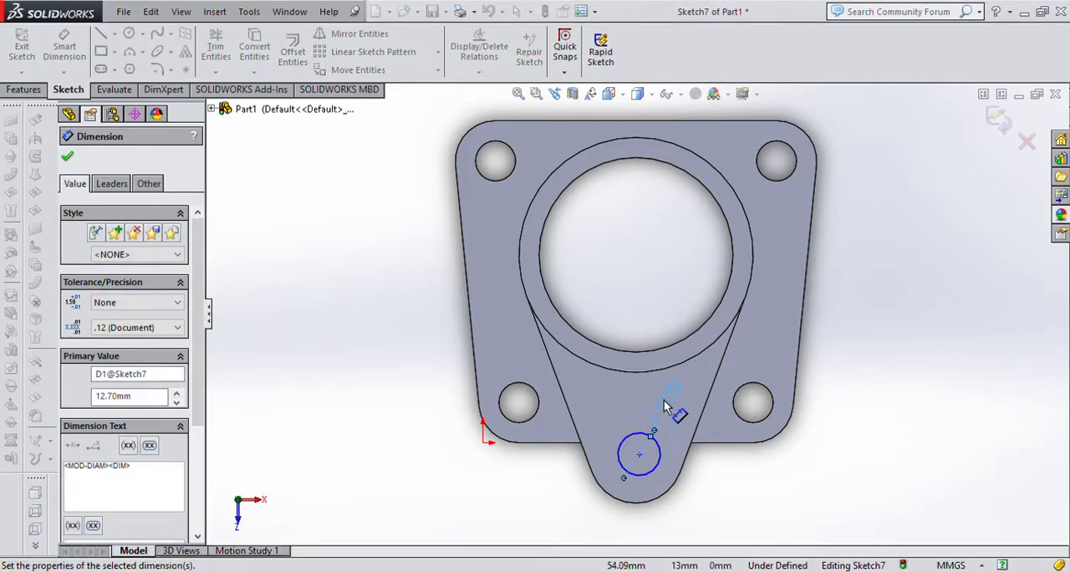
pyautogui.click(958, 391)
pyautogui.press('Escape')
# Make the hole circle concentric with the arm's rounded end.
pyautogui.click(639, 475)
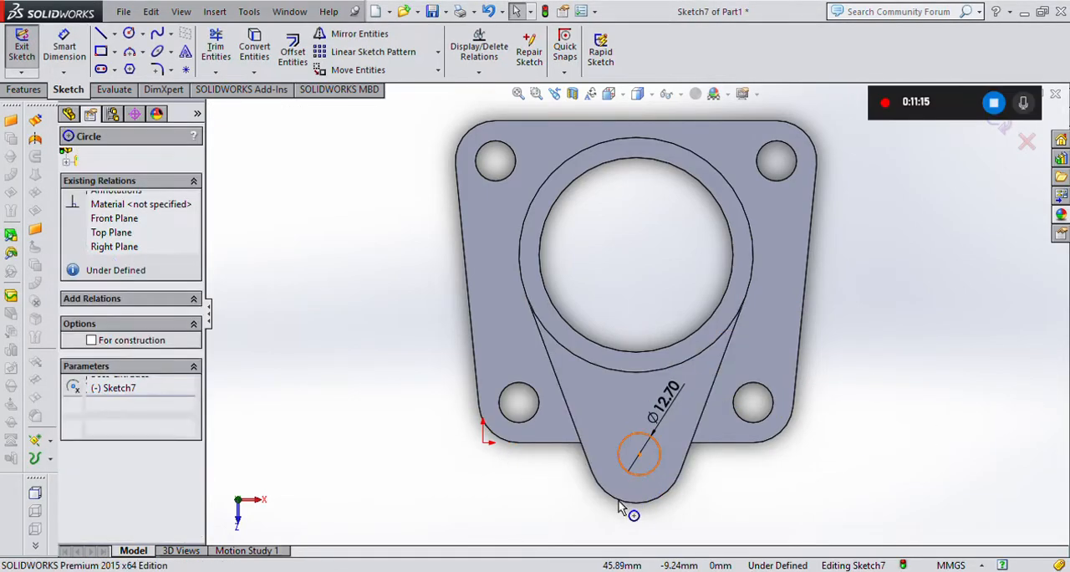
pyautogui.keyDown('ctrl'); pyautogui.click(623, 501); pyautogui.keyUp('ctrl')
pyautogui.click(84, 446)
pyautogui.click(893, 484)
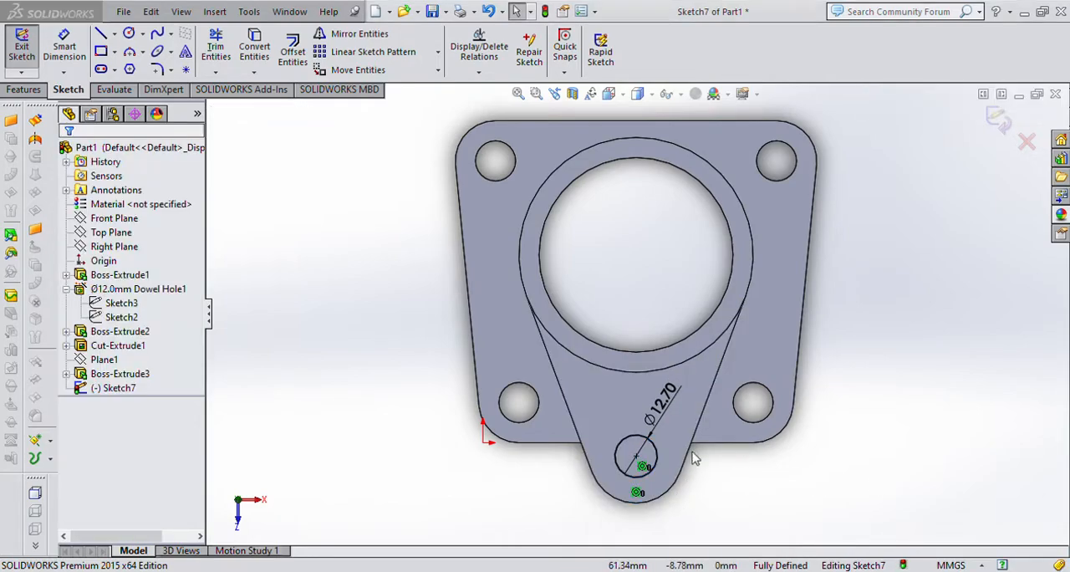
# Cut the 12.7 mm circle on the arm's top face downward with the Through All end condition.
pyautogui.hotkey('ctrl', '7')
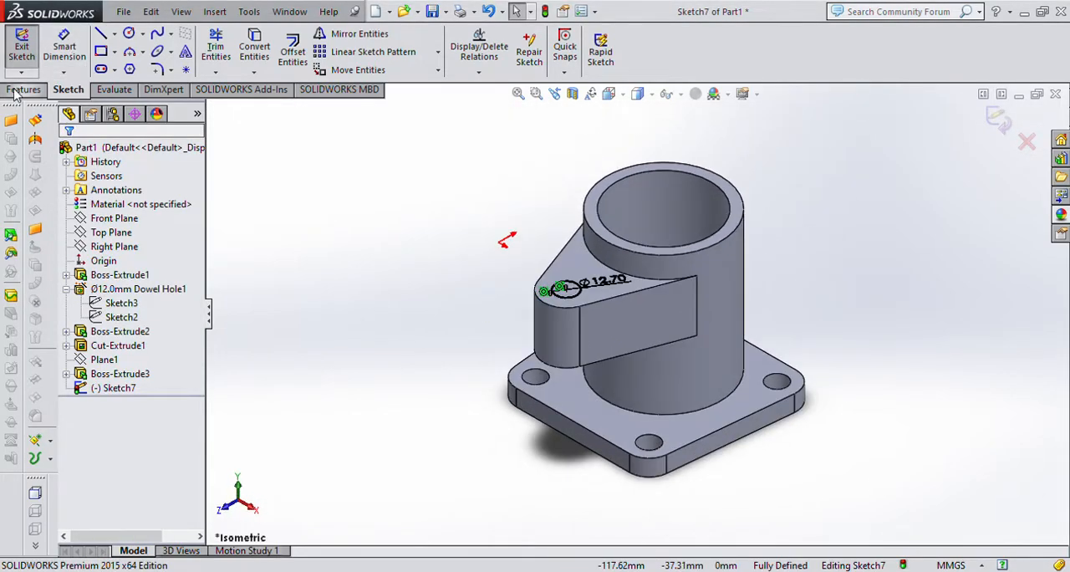
pyautogui.click(23, 90)
pyautogui.click(231, 52)
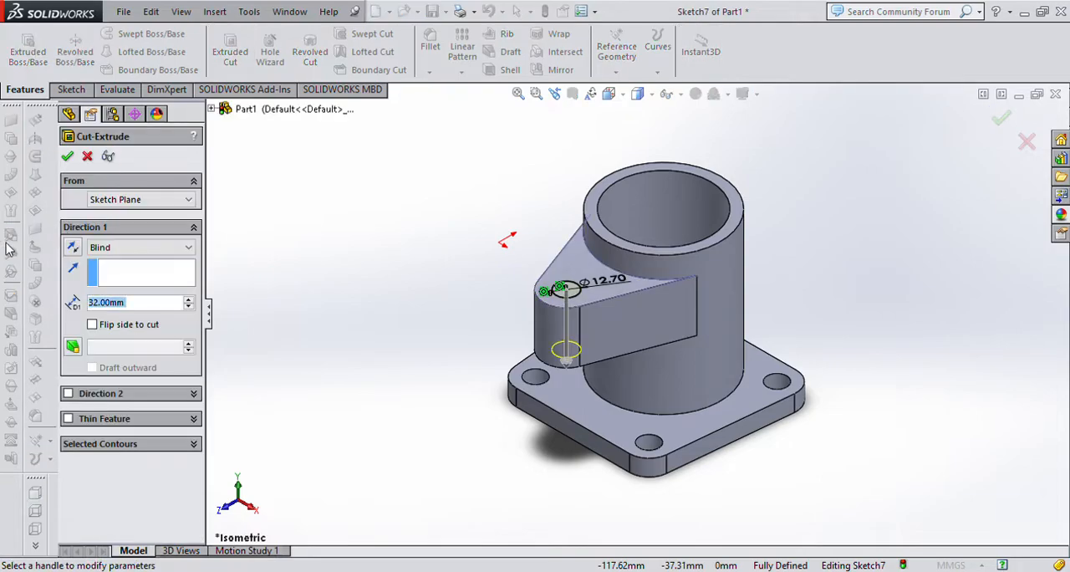
pyautogui.click(131, 246)
pyautogui.click(127, 281)
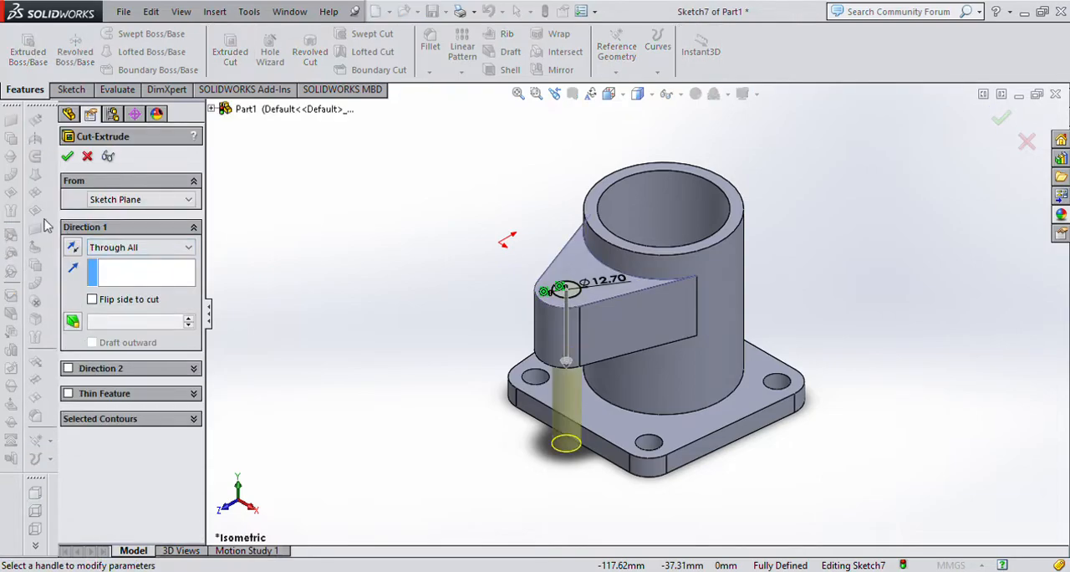
pyautogui.click(67, 157)
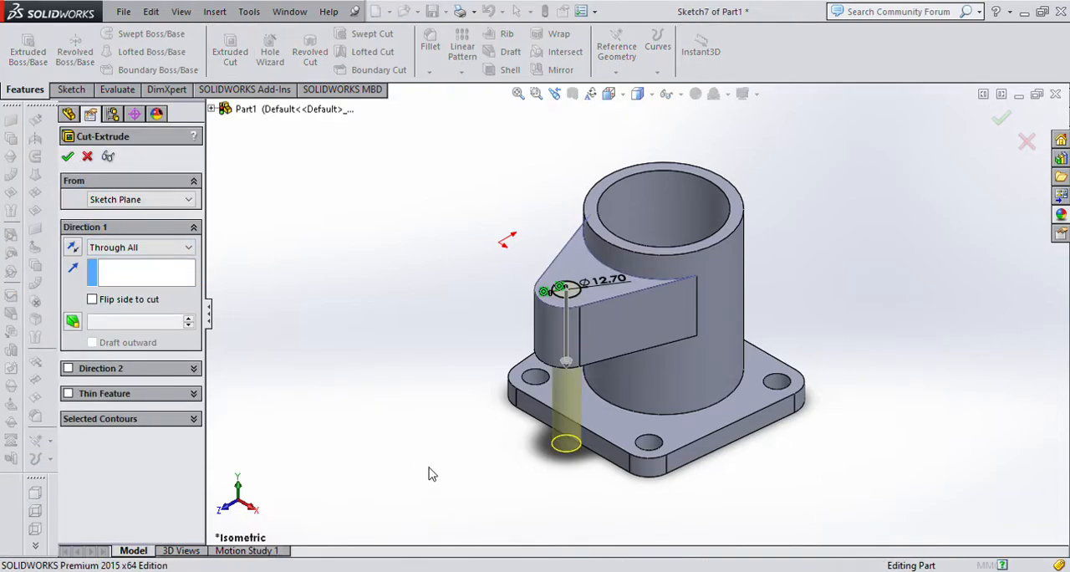
pyautogui.click(465, 505)
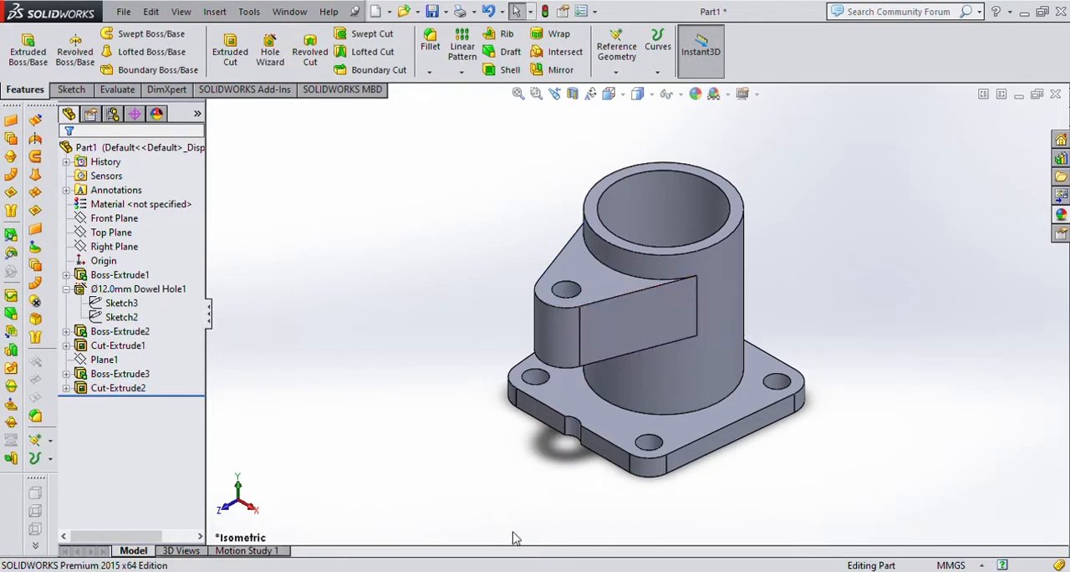
# On the Right Plane, sketch a corner rectangle about 34 by 13.5 mm inward from the arm's rounded-end edge.
pyautogui.click(113, 218)
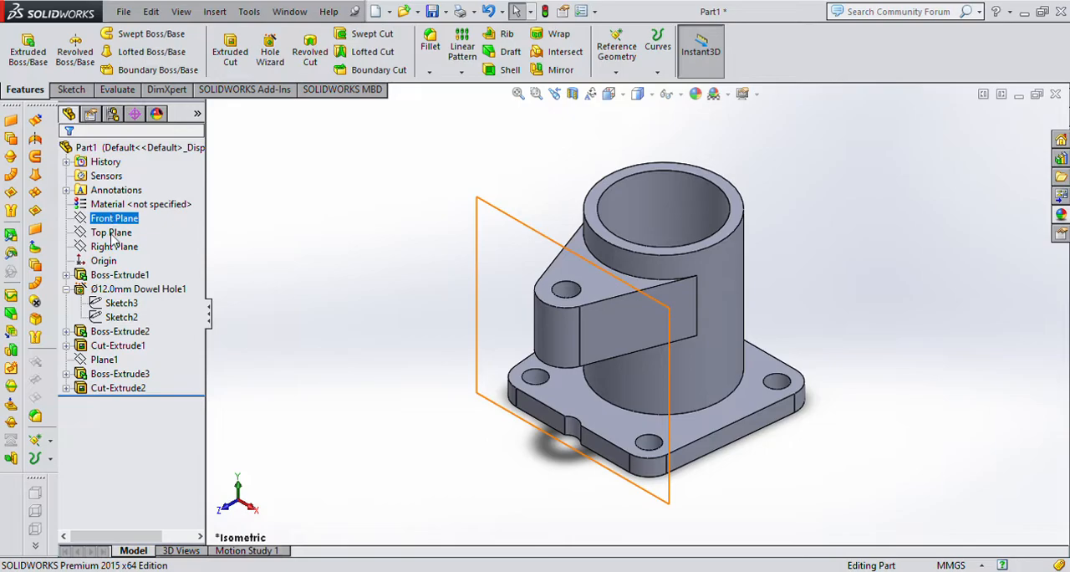
pyautogui.click(114, 247)
pyautogui.moveTo(303, 435)
pyautogui.mouseDown(button='middle')
pyautogui.moveTo(346, 459)
pyautogui.moveTo(309, 445)
pyautogui.mouseUp(button='middle')
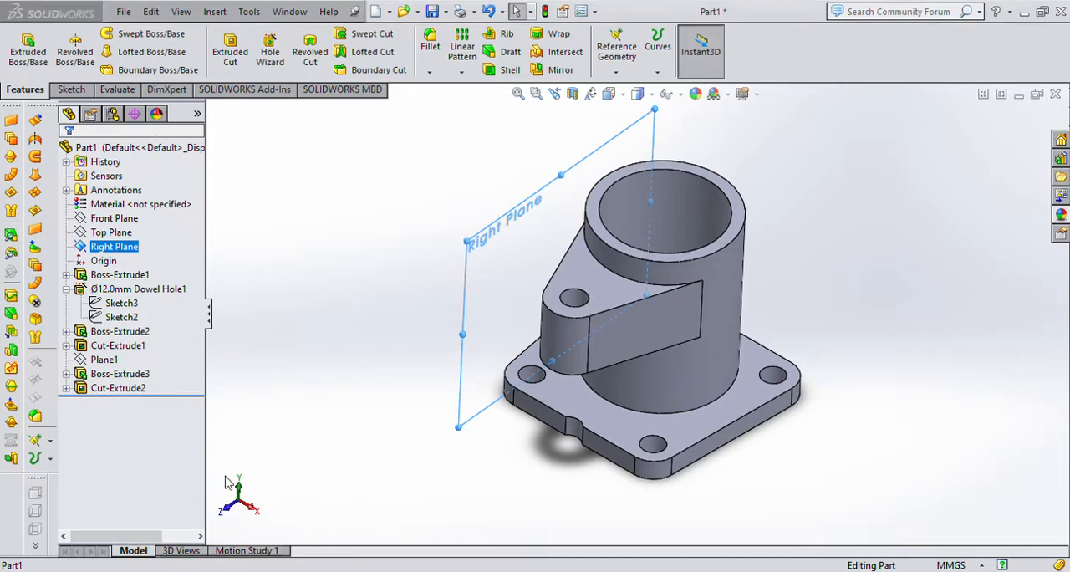
pyautogui.click(255, 506)
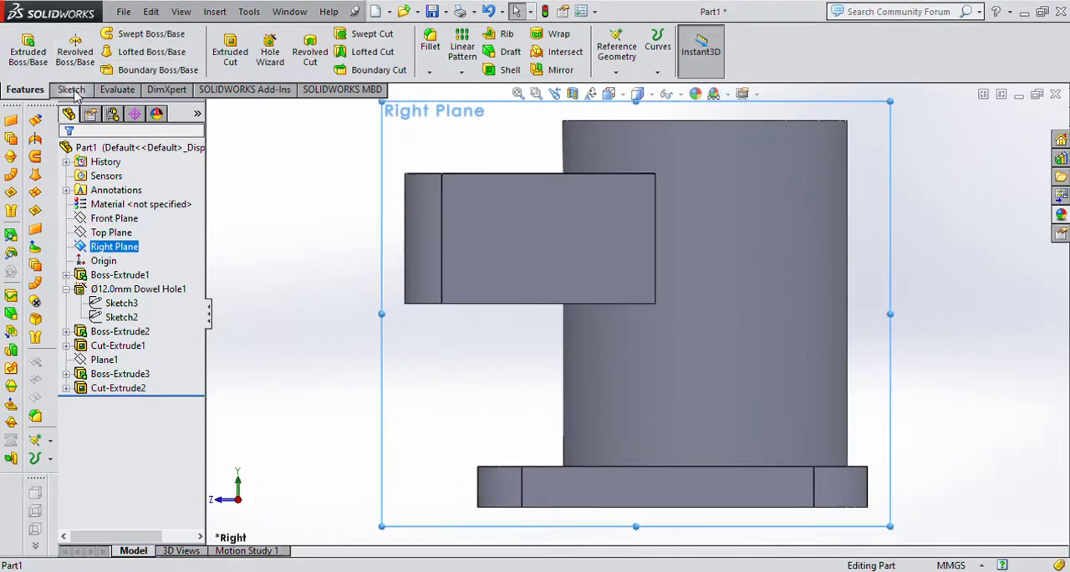
pyautogui.click(71, 88)
pyautogui.click(101, 51)
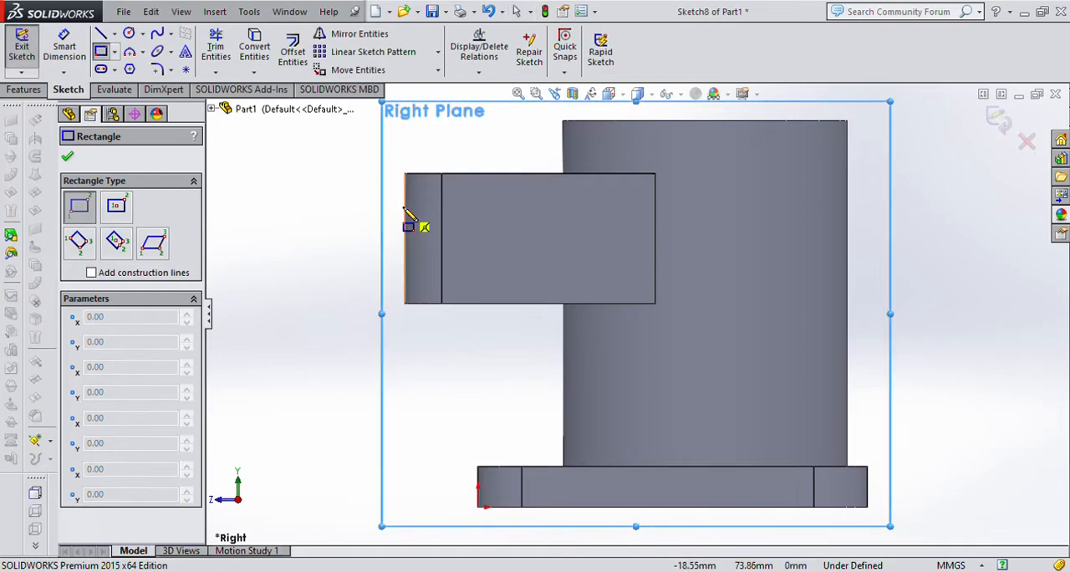
pyautogui.click(405, 207)
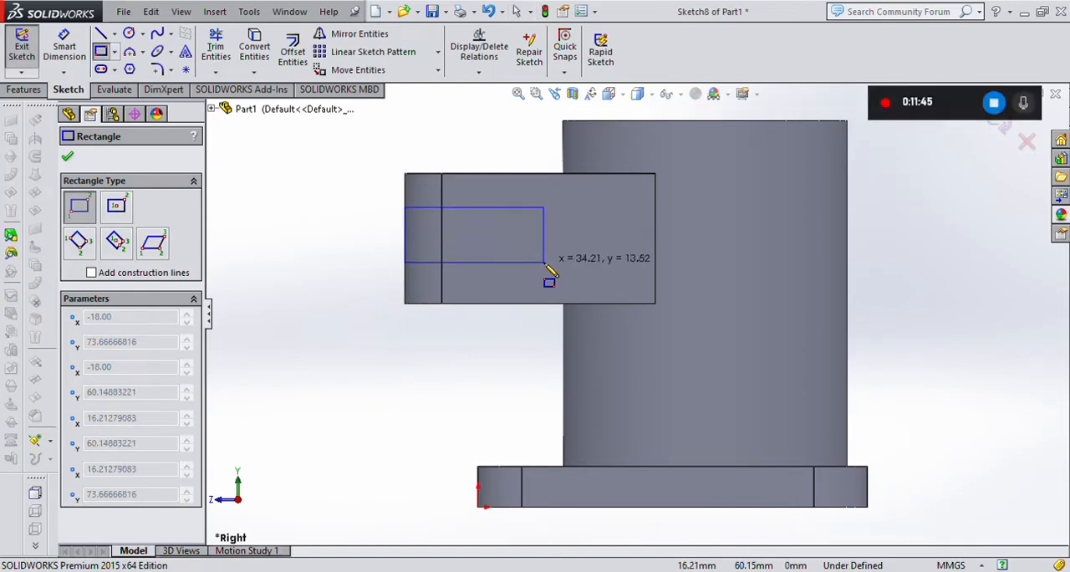
pyautogui.click(544, 262)
# Set the slot rectangle's height to 12.7 mm.
pyautogui.click(62, 50)
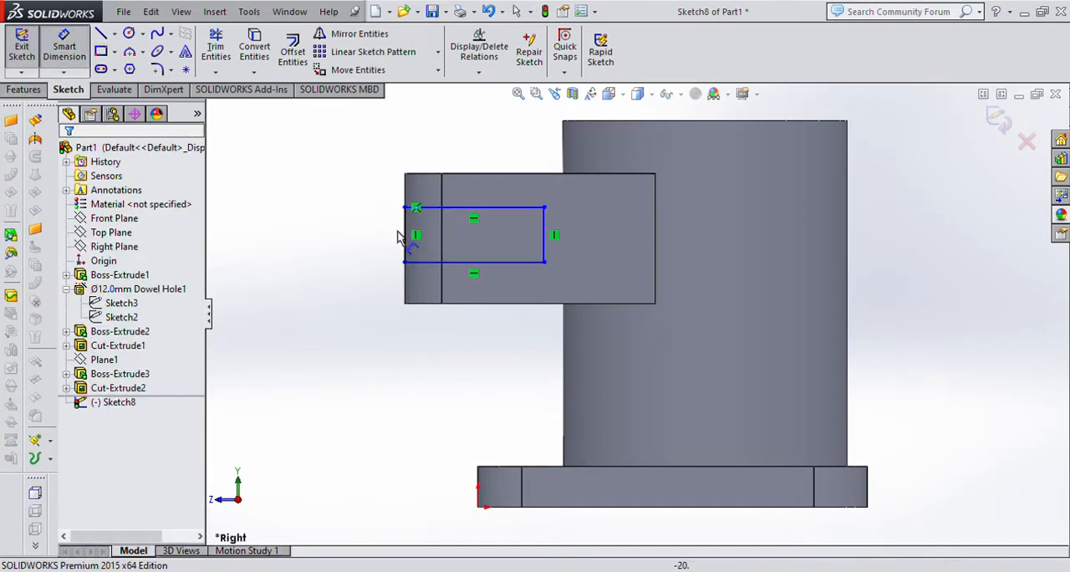
pyautogui.click(404, 234)
pyautogui.click(353, 242)
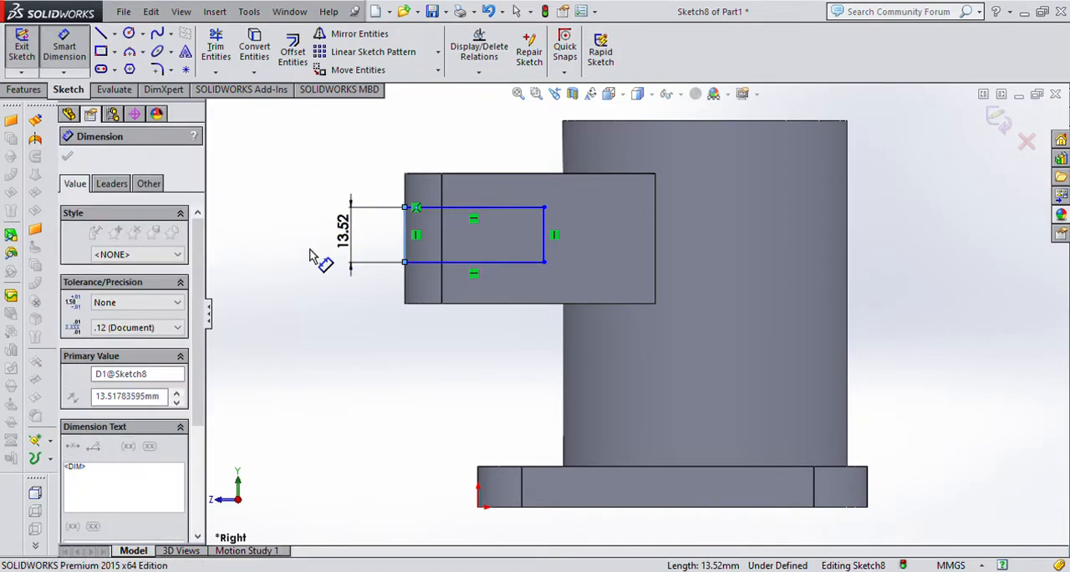
pyautogui.write('12.7')
pyautogui.press('Return')
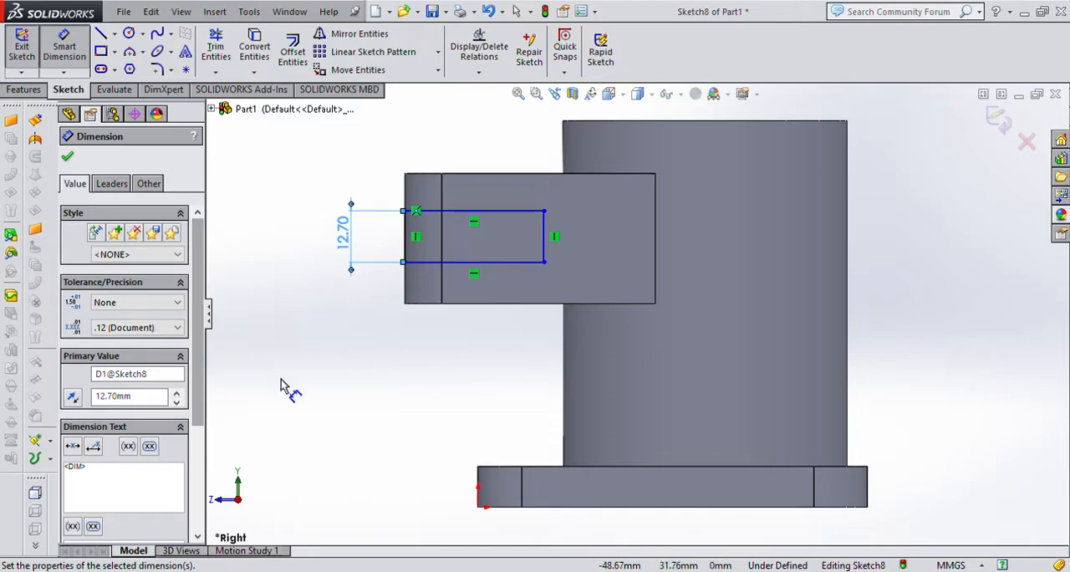
# Set the distance between the rectangle's lower edge and the arm's bottom edge to 9.65 mm.
pyautogui.click(426, 264)
pyautogui.click(424, 304)
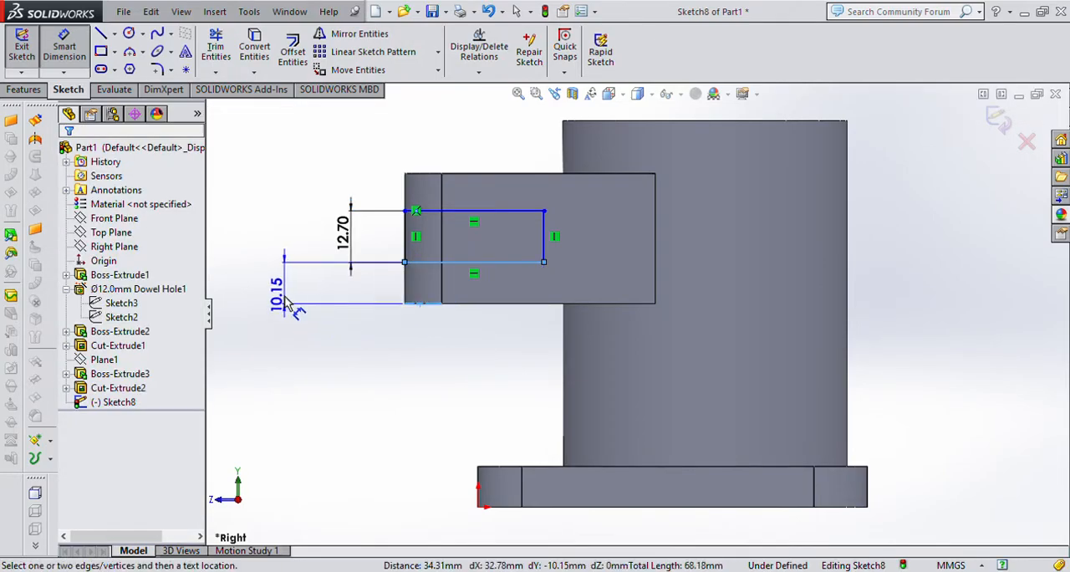
pyautogui.click(297, 328)
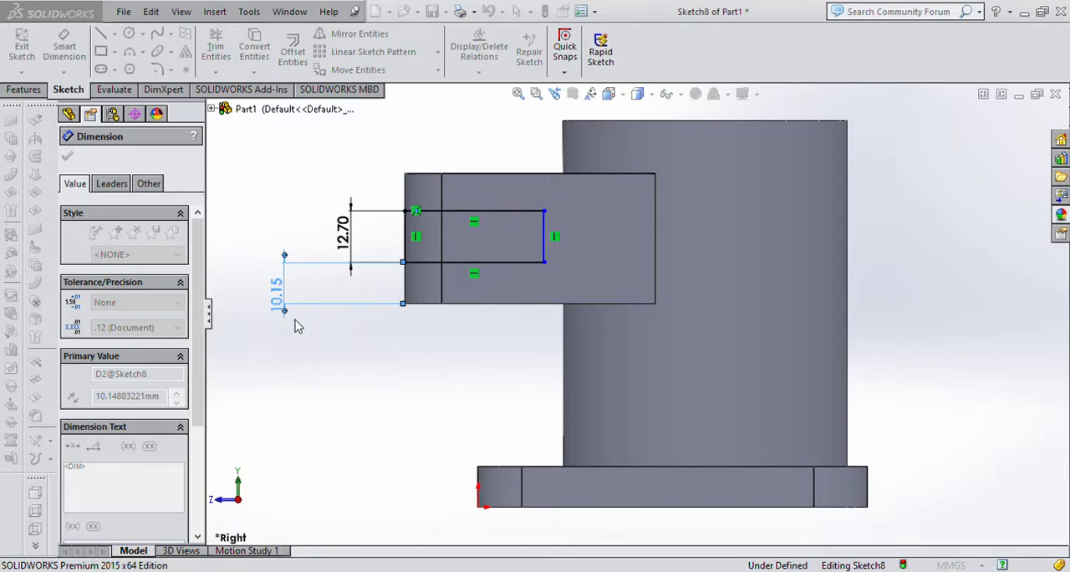
pyautogui.press('Return')
pyautogui.press('Return')
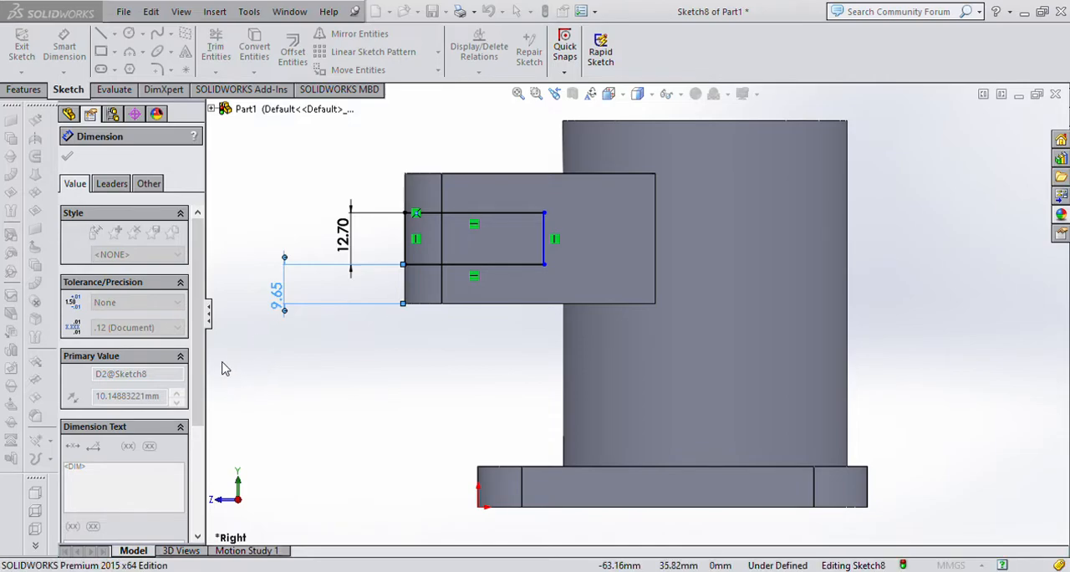
pyautogui.click(221, 302)
pyautogui.click(396, 393)
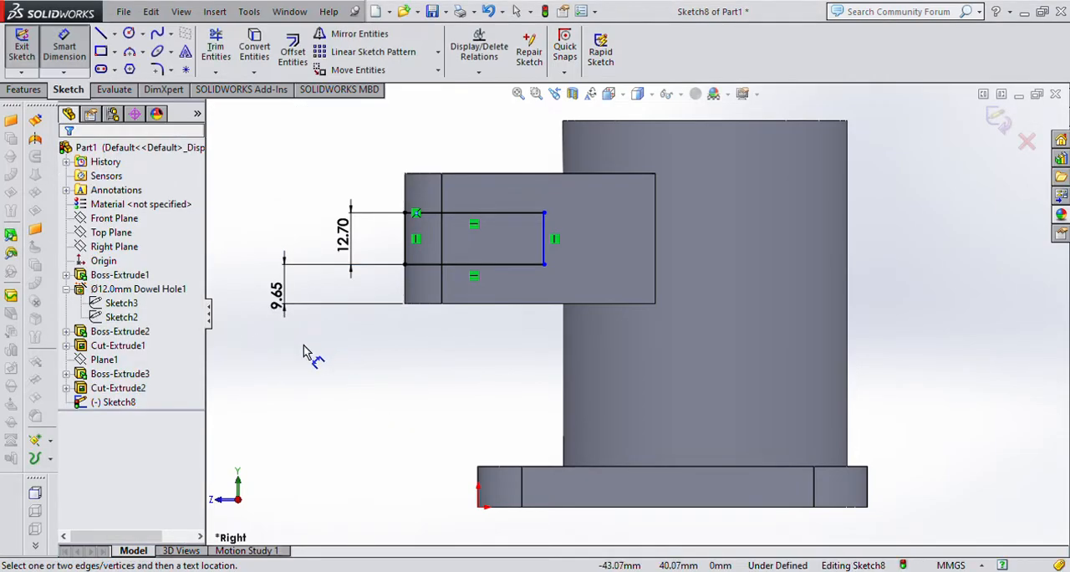
# Set the slot rectangle's length to 36 mm.
pyautogui.click(405, 265)
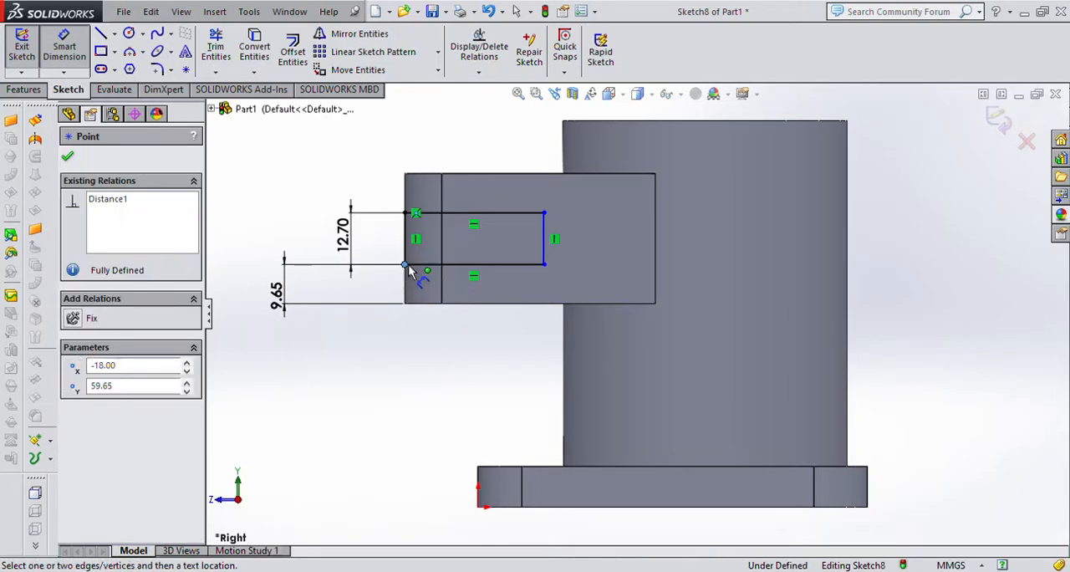
pyautogui.click(544, 265)
pyautogui.click(485, 357)
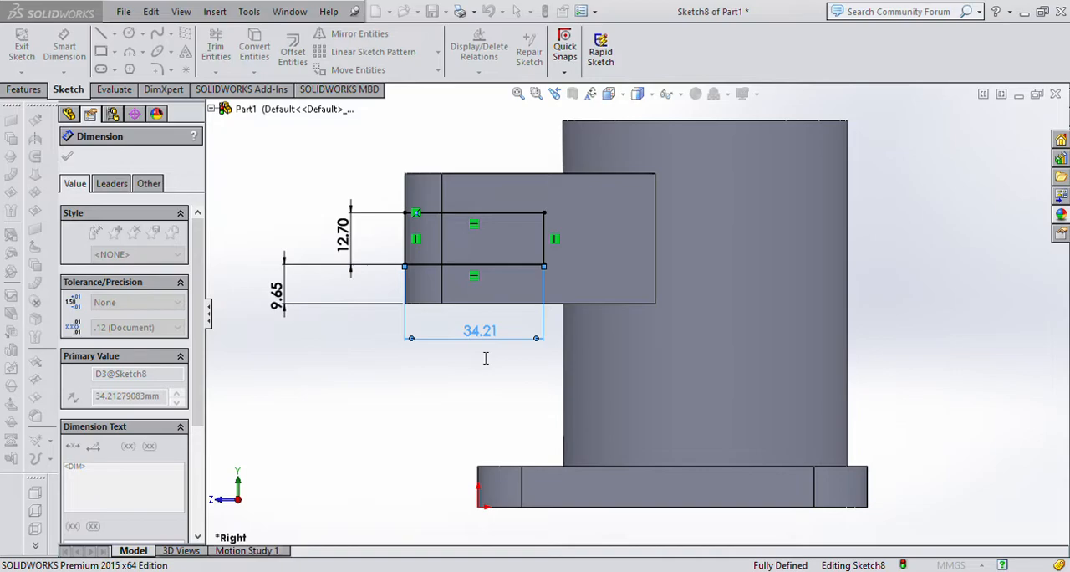
pyautogui.write('36')
pyautogui.press('Return')
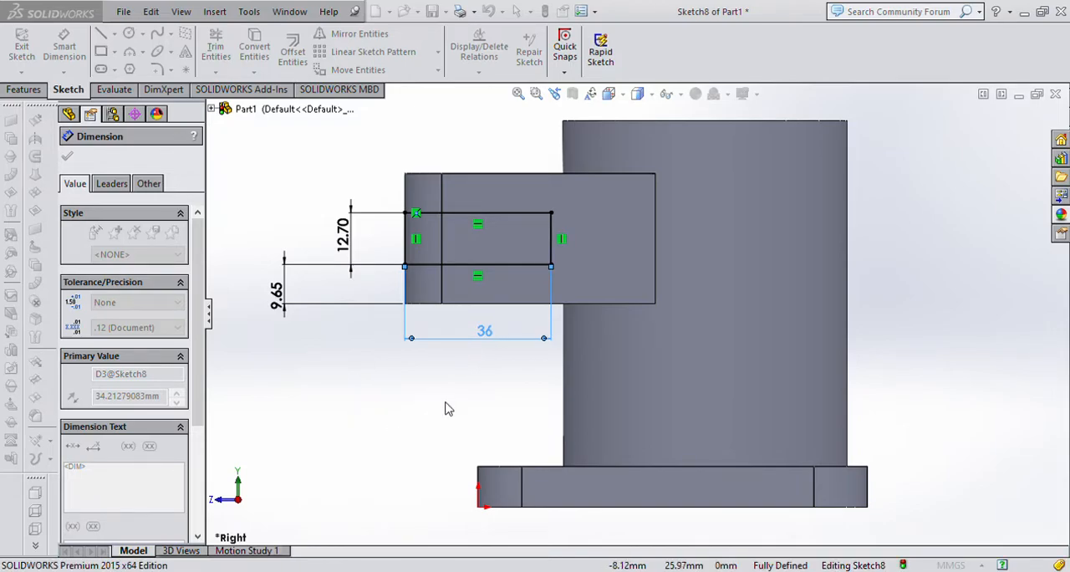
pyautogui.click(418, 381)
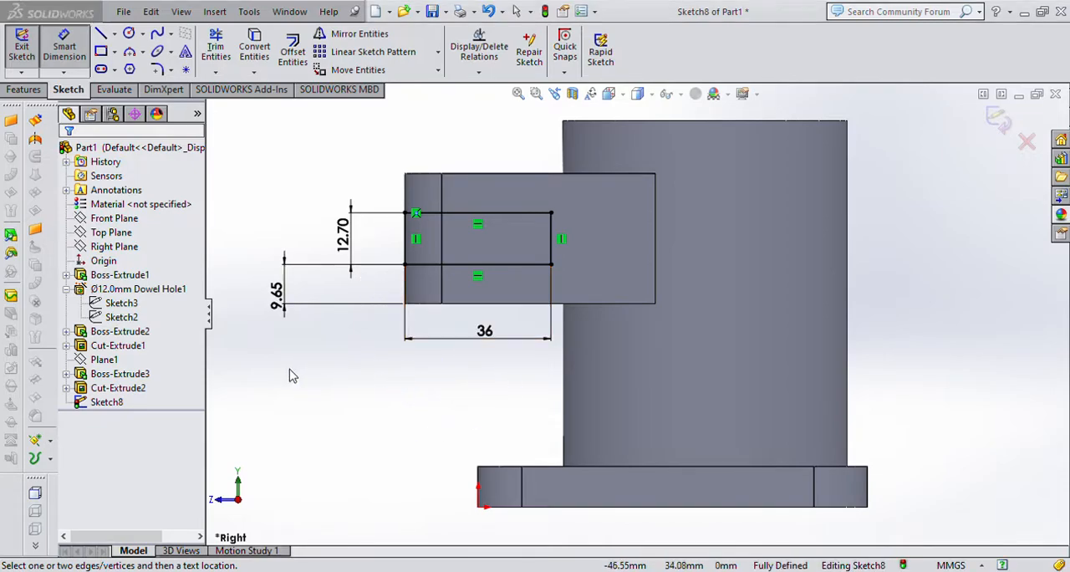
# Cut the slot rectangle through all of the arm, with the cut direction reversed.
pyautogui.hotkey('ctrl', '7')
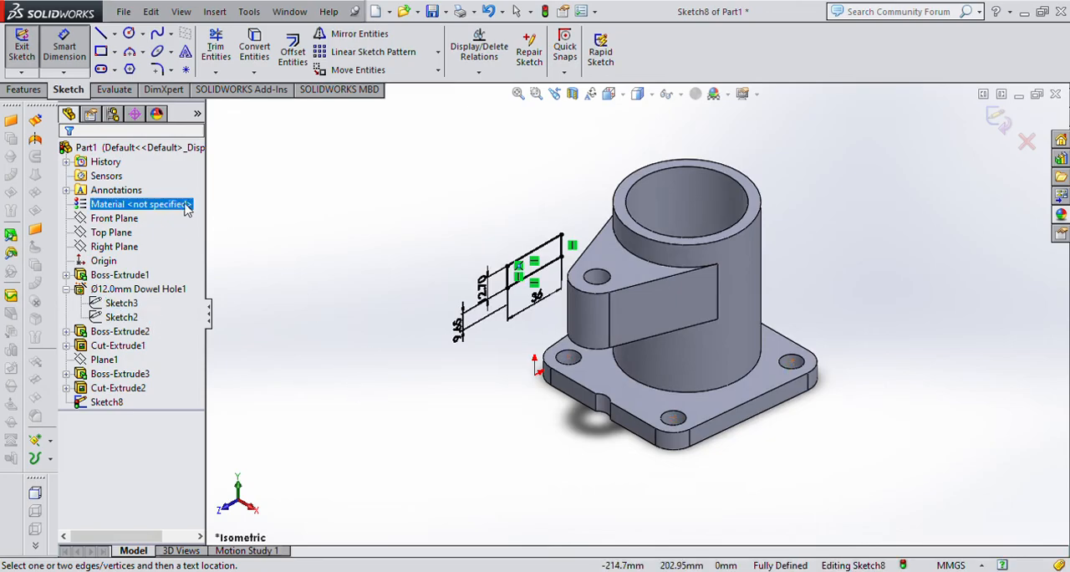
pyautogui.click(23, 90)
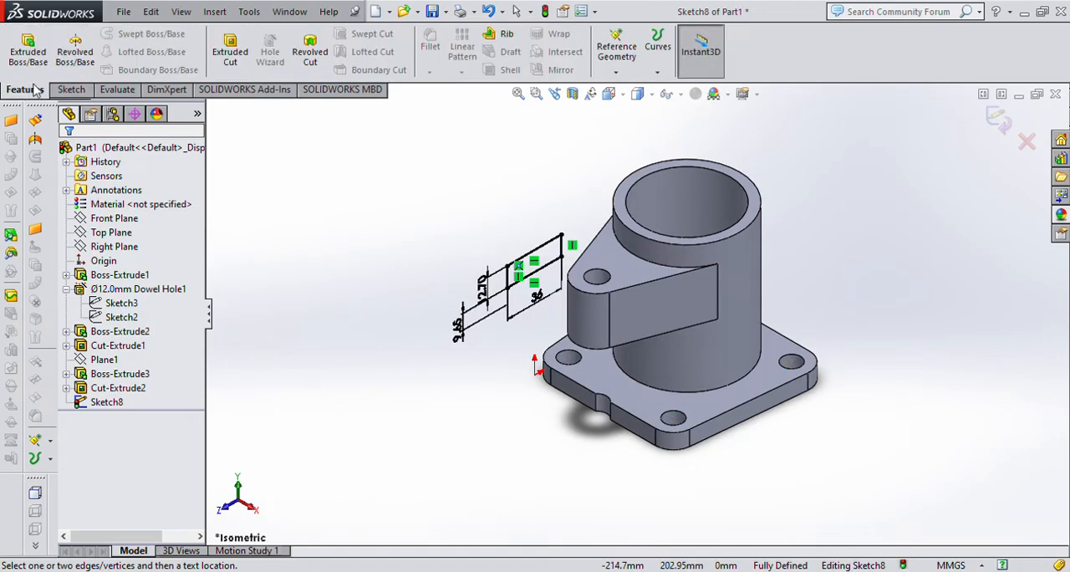
pyautogui.click(231, 52)
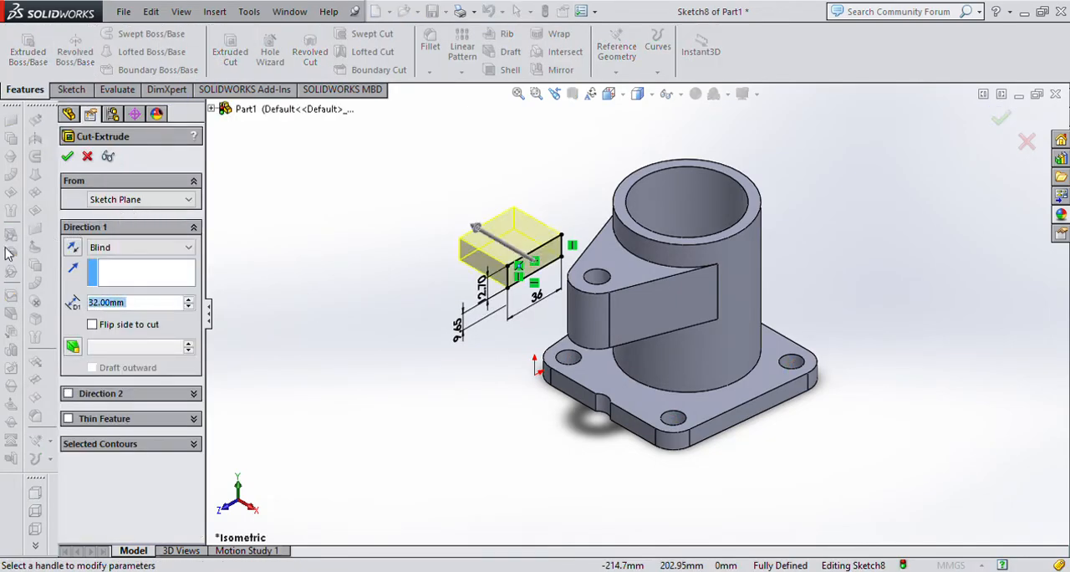
pyautogui.click(72, 247)
pyautogui.click(131, 250)
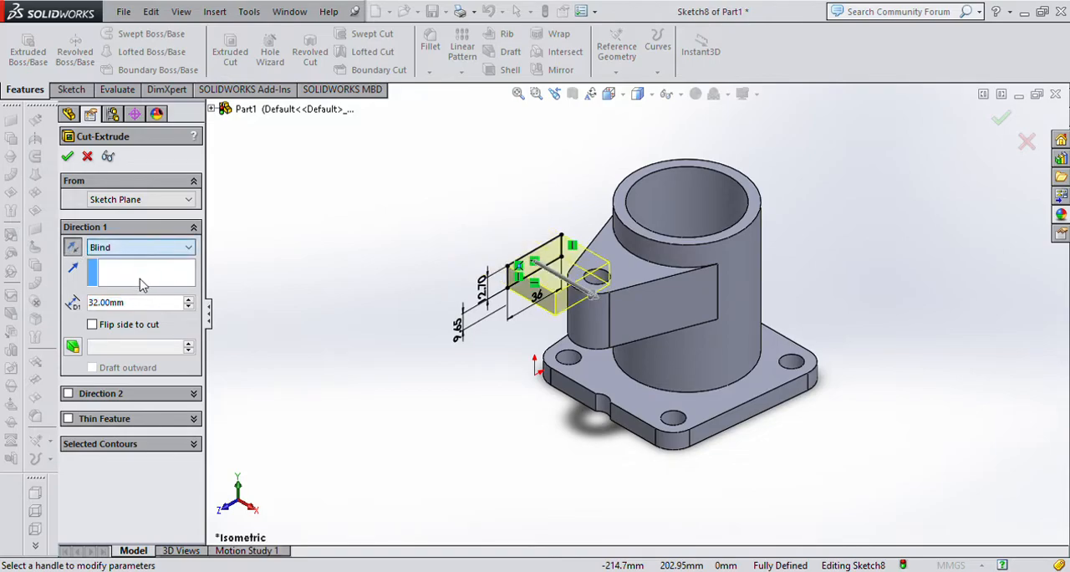
pyautogui.click(138, 273)
pyautogui.click(68, 157)
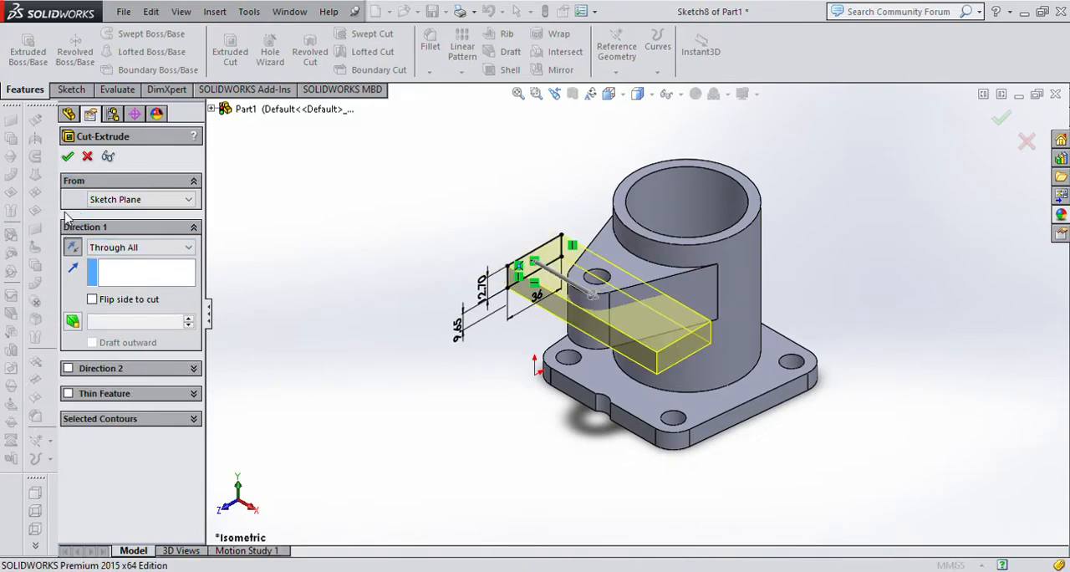
pyautogui.click(960, 304)
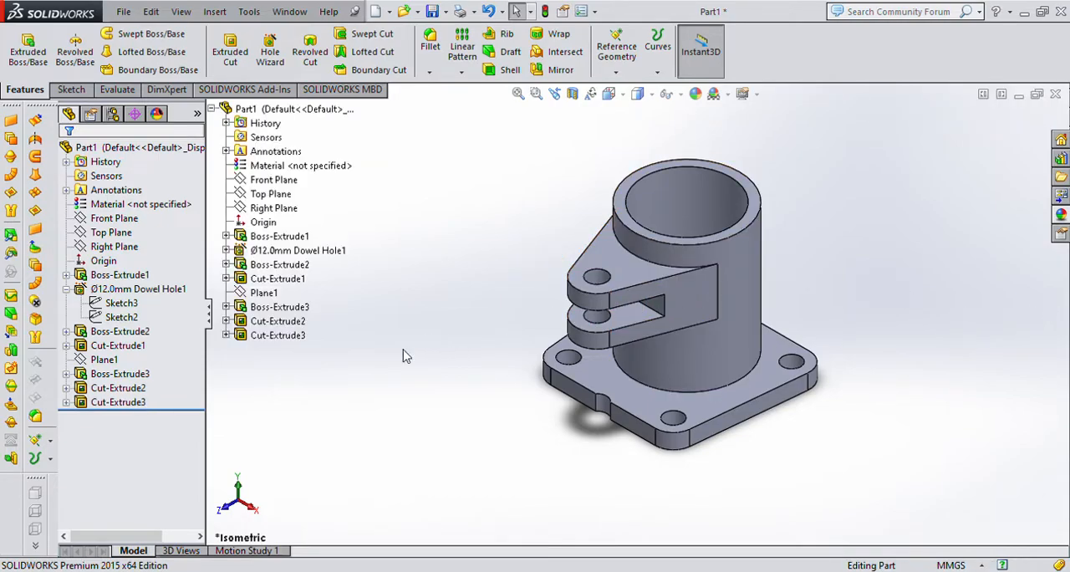
# Delete the 12.7 mm hole cut that also notches the base plate, together with its circle sketch.
pyautogui.click(268, 325)
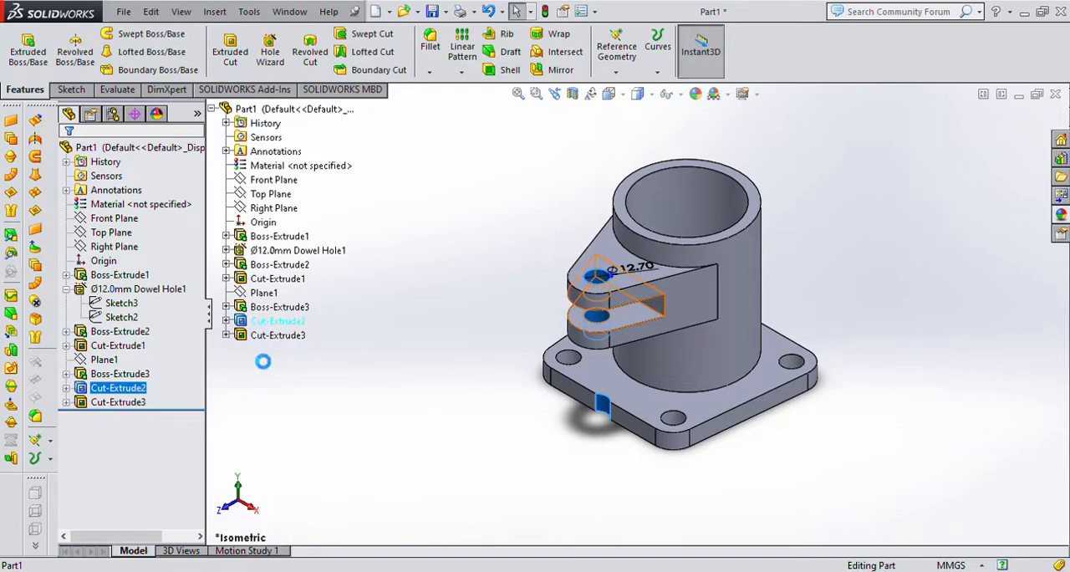
pyautogui.press('Delete')
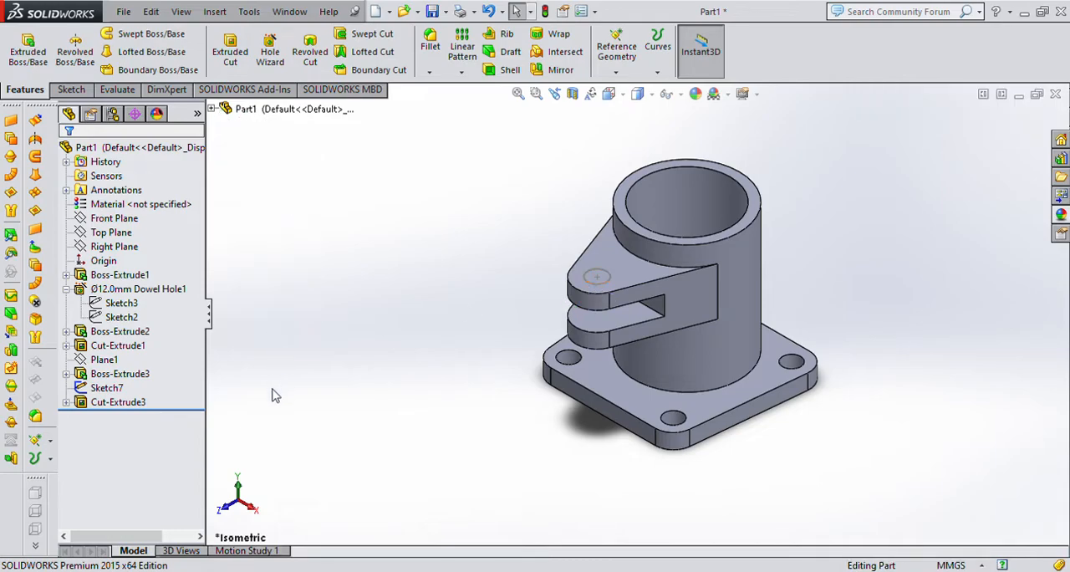
pyautogui.click(153, 375)
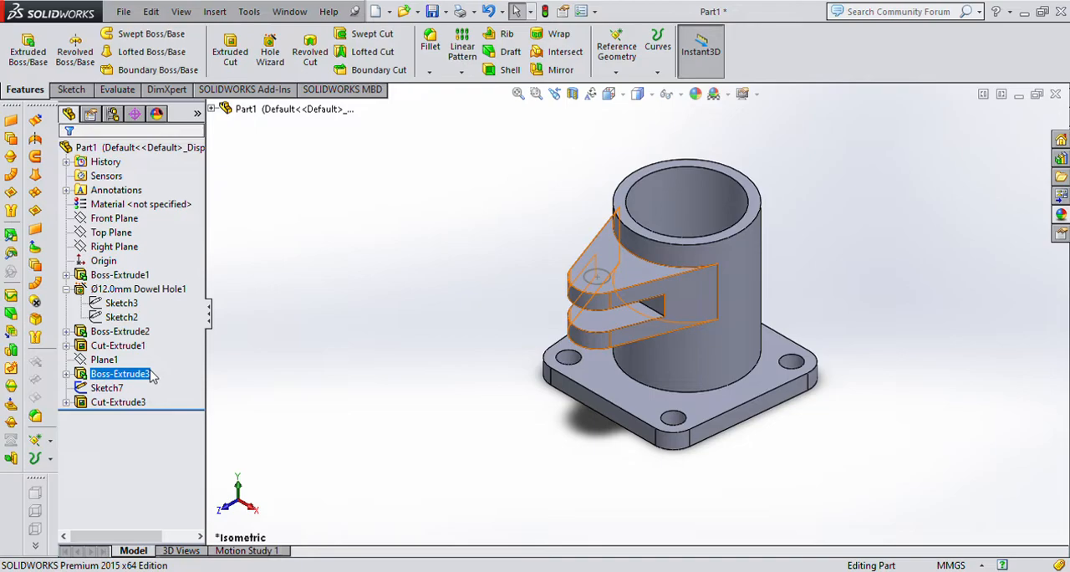
pyautogui.click(275, 353)
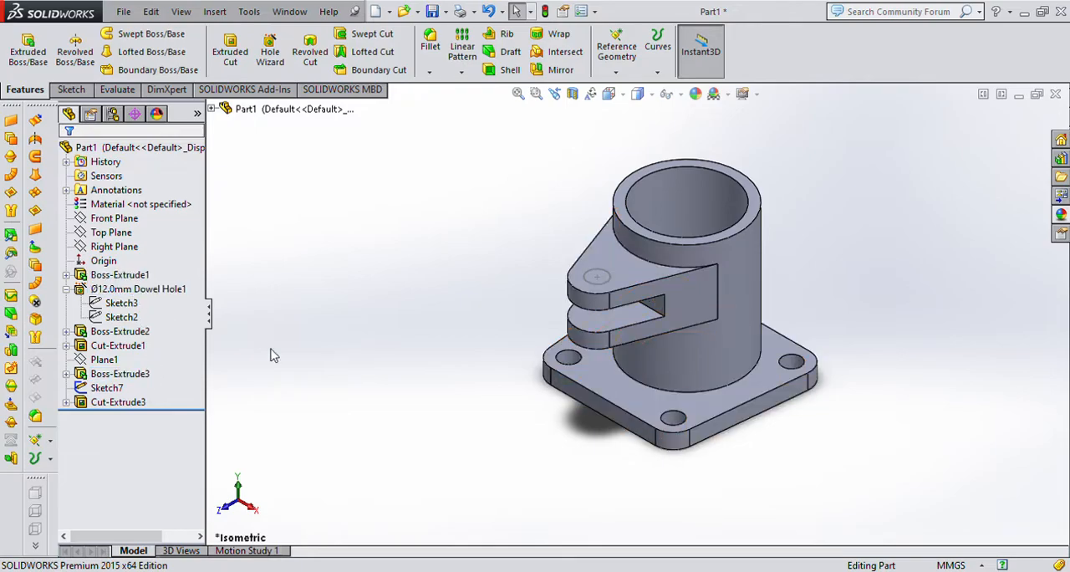
pyautogui.click(113, 389)
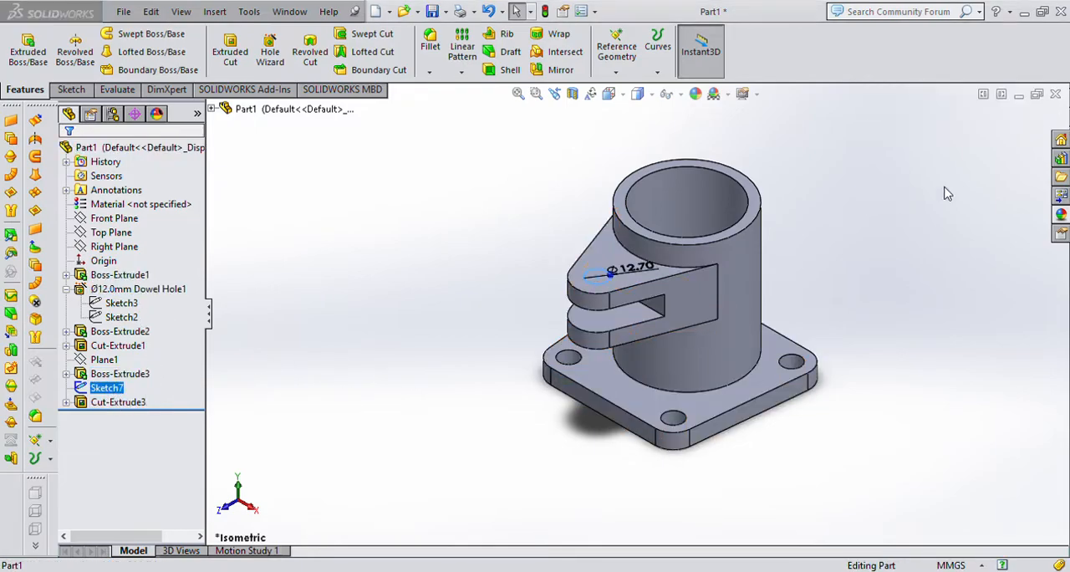
pyautogui.click(1012, 123)
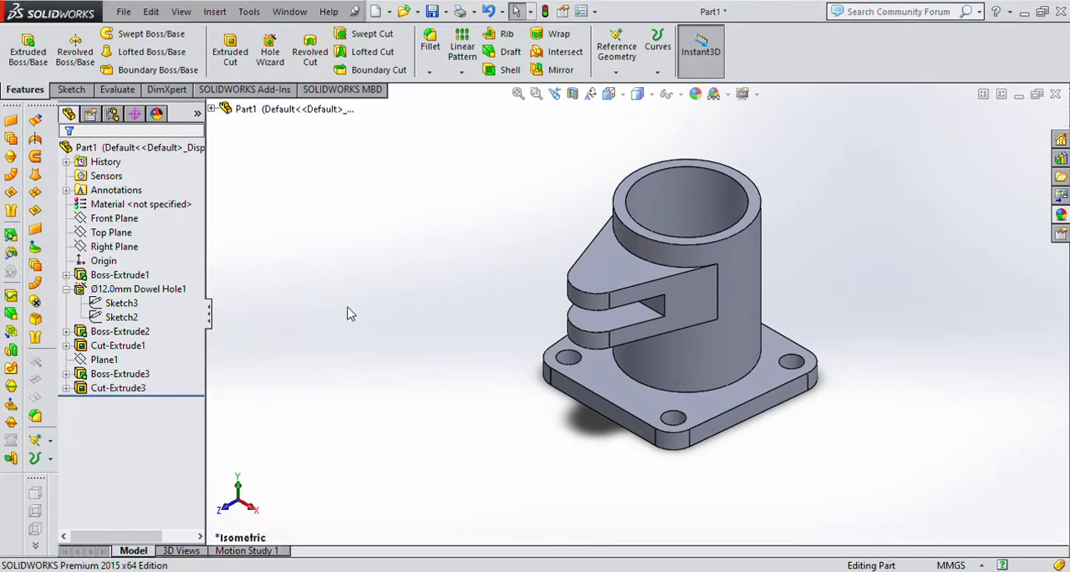
pyautogui.scroll(3, 644, 285)
pyautogui.scroll(-3, 741, 251)
pyautogui.moveTo(731, 441); pyautogui.dragTo(790, 431, button='middle')
pyautogui.moveTo(724, 443); pyautogui.dragTo(741, 471, button='middle')
pyautogui.click(94, 360)
pyautogui.press('Escape')
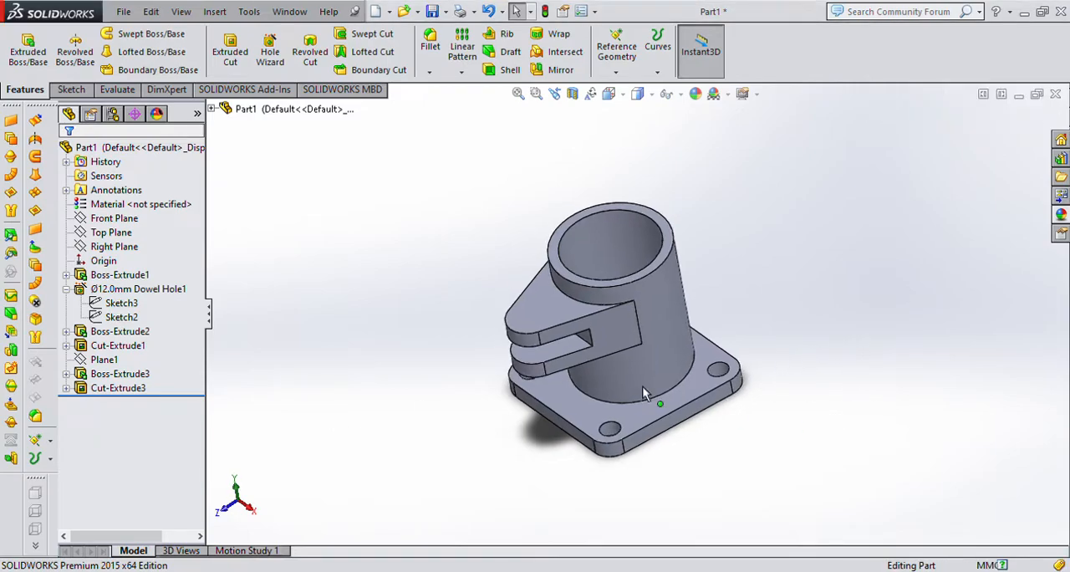
# Start a Hole Wizard hole on the top face of the arm.
pyautogui.hotkey('ctrl', '7')
pyautogui.click(564, 289)
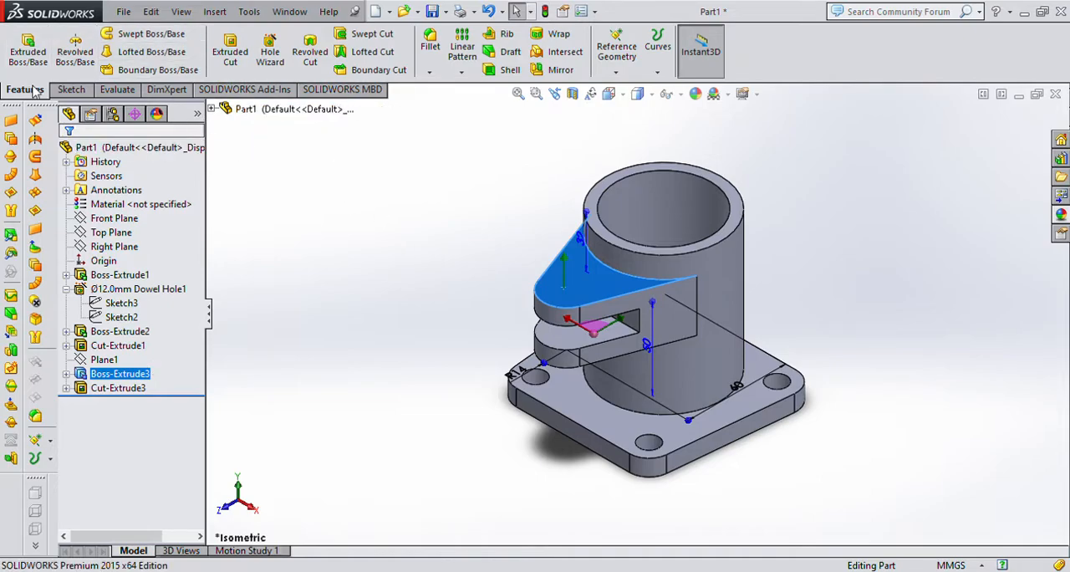
pyautogui.click(270, 52)
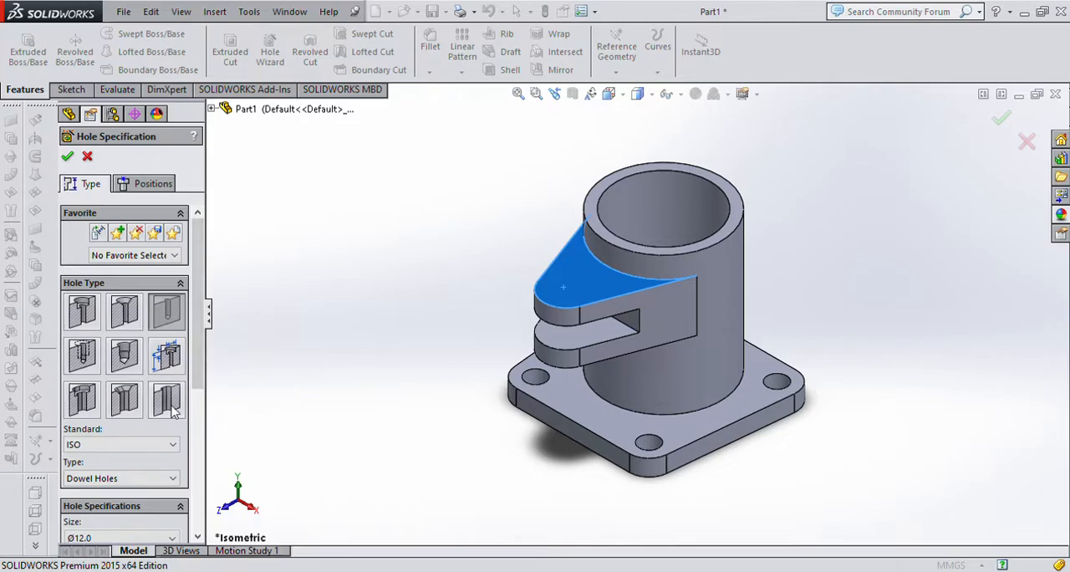
# Try the tapered pipe tap with the ISO standard and the counterbore as hole types.
pyautogui.click(125, 358)
pyautogui.moveTo(198, 364); pyautogui.dragTo(197, 426)
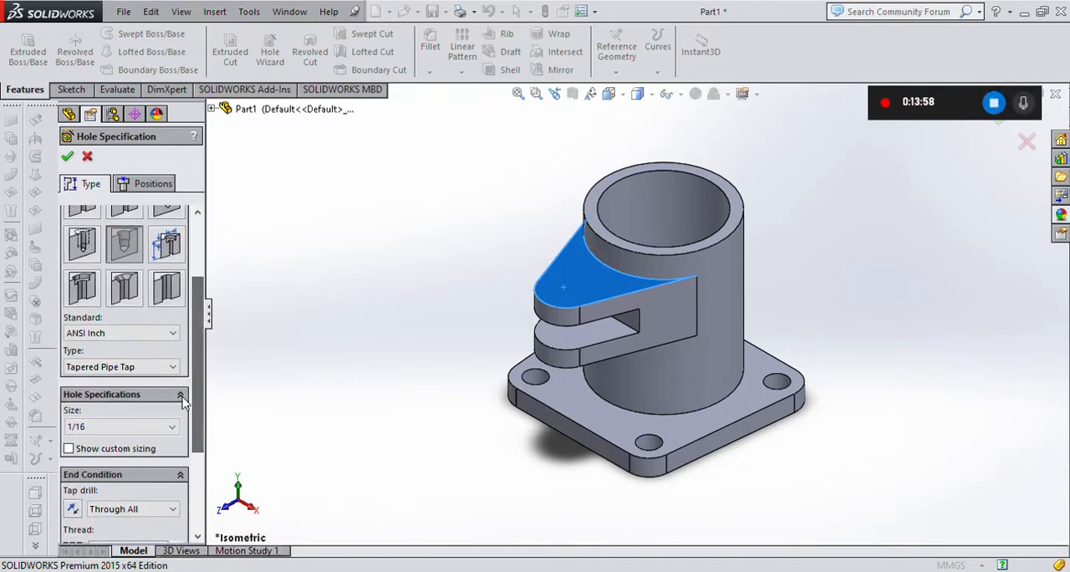
pyautogui.click(128, 338)
pyautogui.click(112, 409)
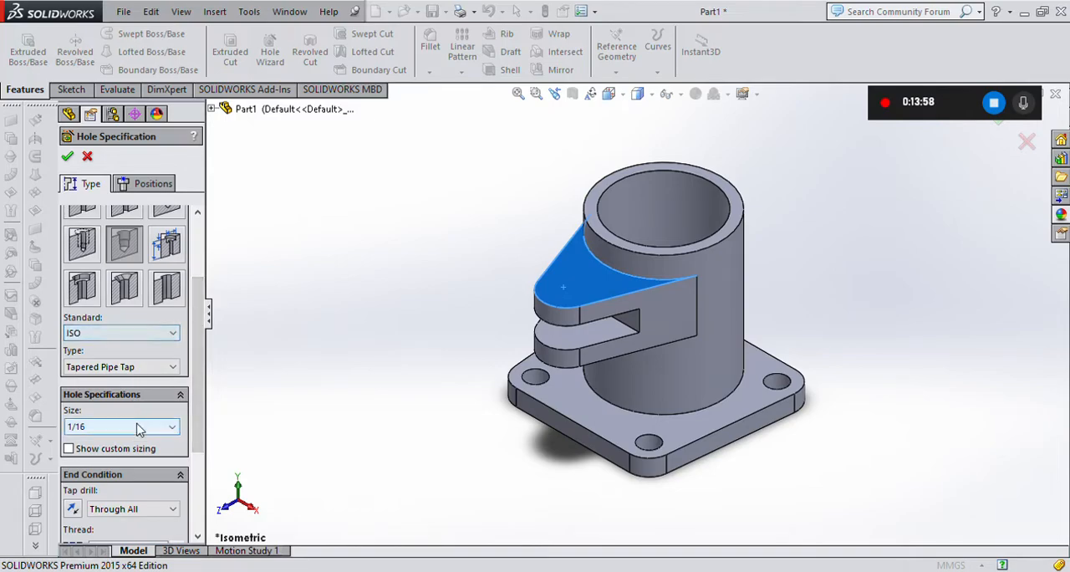
pyautogui.moveTo(199, 342); pyautogui.dragTo(199, 381)
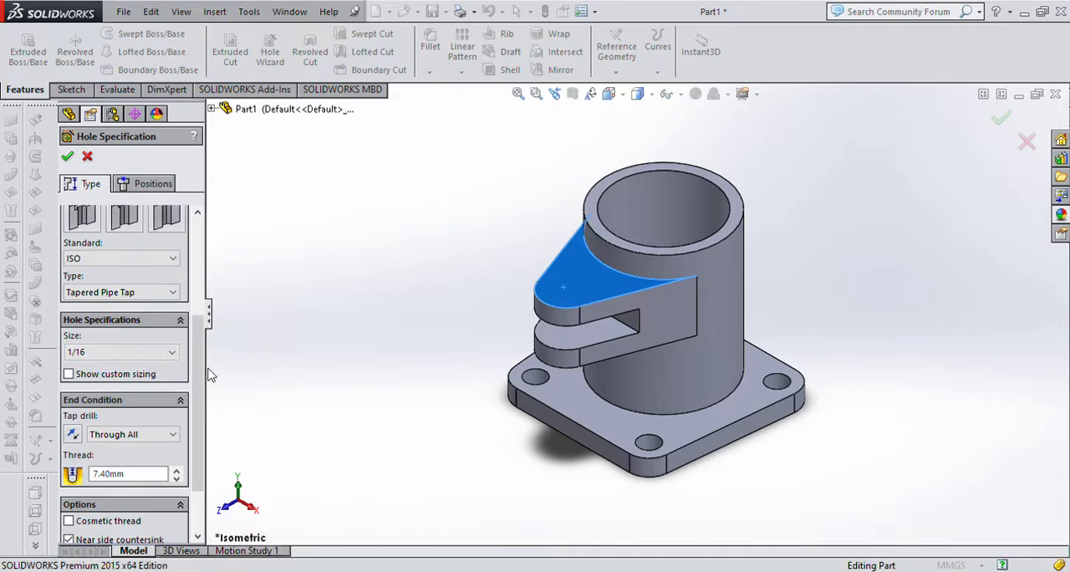
pyautogui.scroll(3, 82, 309)
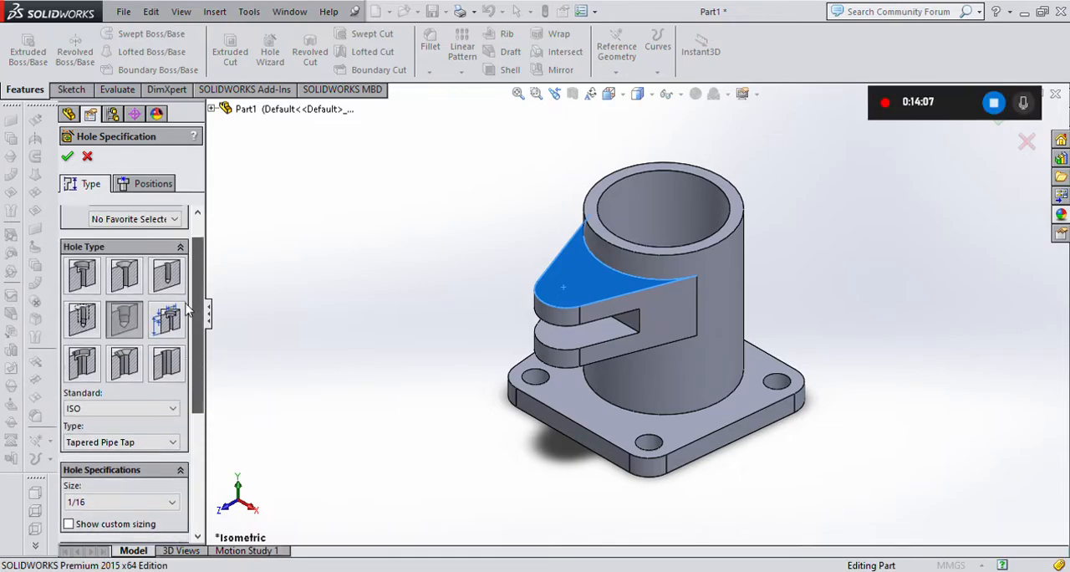
pyautogui.click(75, 287)
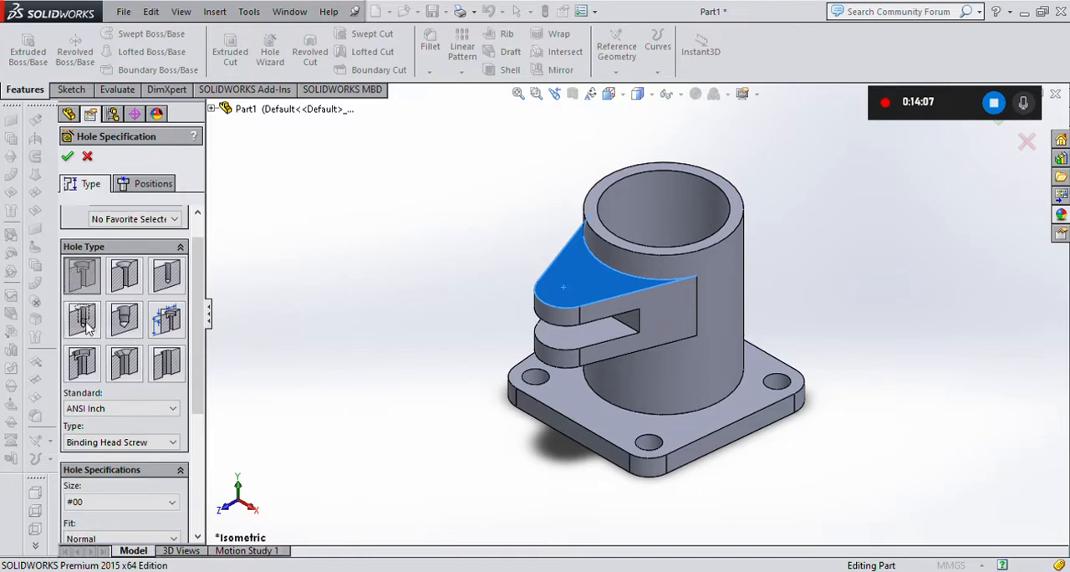
# Specify an IS standard M12 bottoming tapped hole through all, with a Blind (2 * DIA) thread of 24 mm.
pyautogui.click(87, 328)
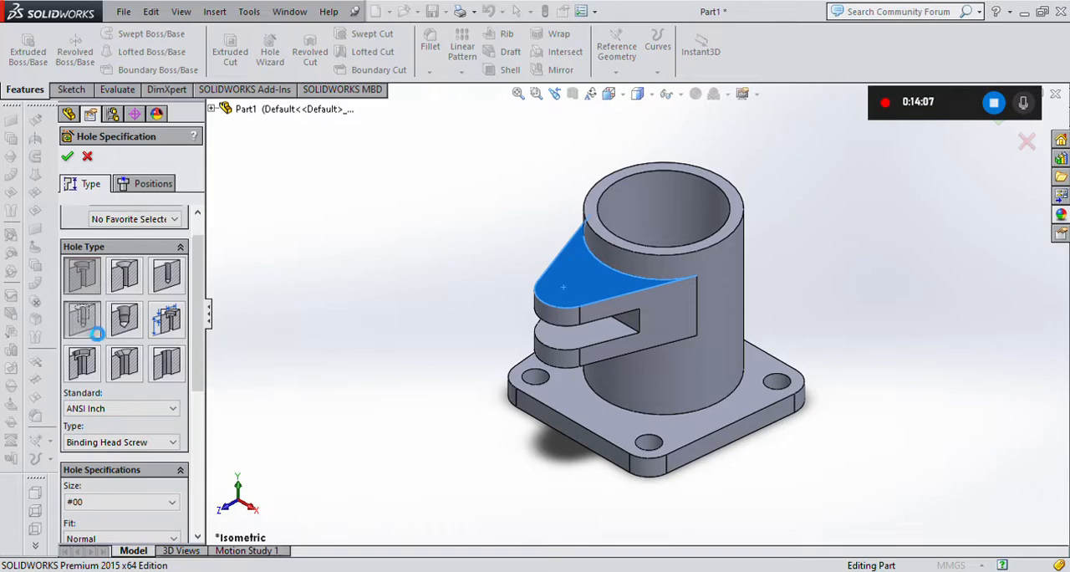
pyautogui.moveTo(198, 357); pyautogui.dragTo(196, 396)
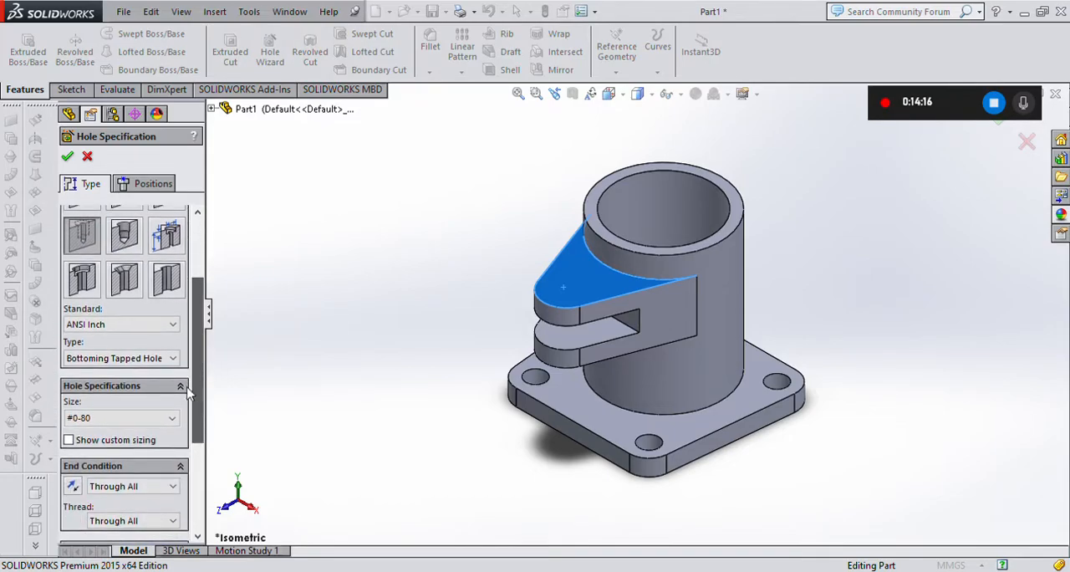
pyautogui.click(98, 405)
pyautogui.moveTo(199, 358); pyautogui.dragTo(200, 383)
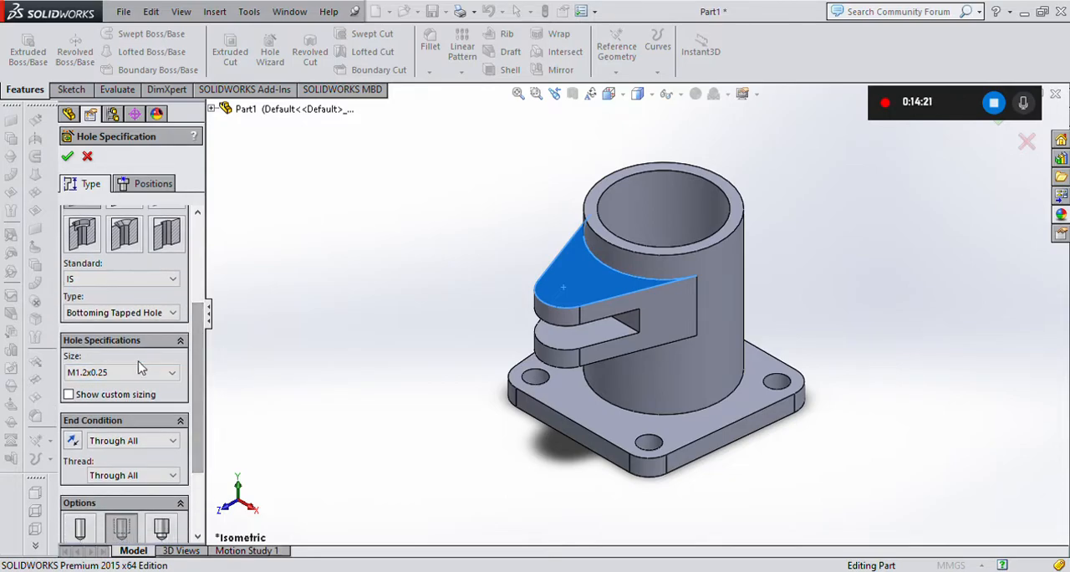
pyautogui.click(139, 371)
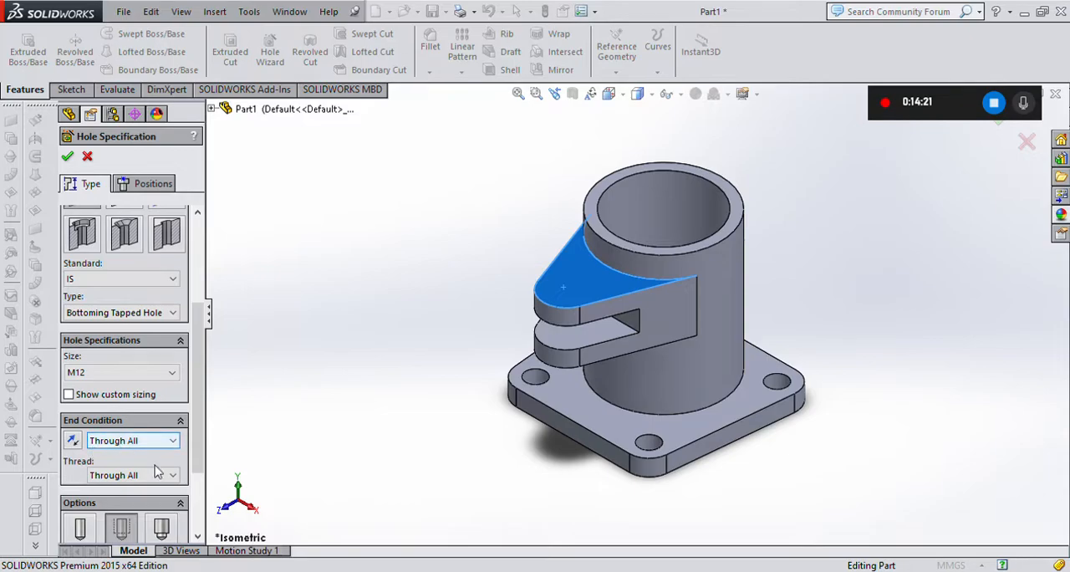
pyautogui.moveTo(198, 448); pyautogui.dragTo(191, 523)
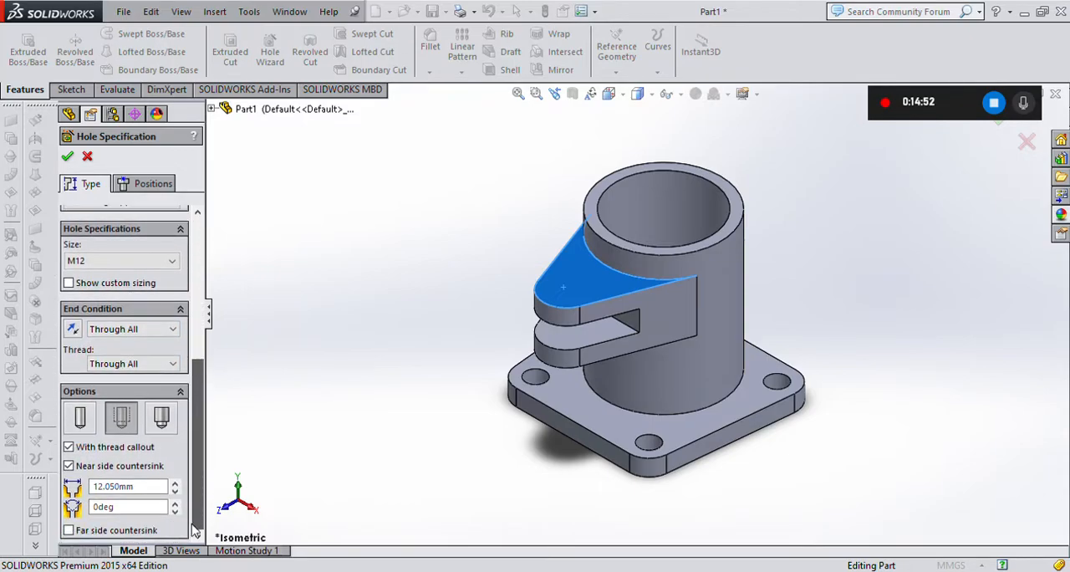
pyautogui.scroll(1, 114, 364)
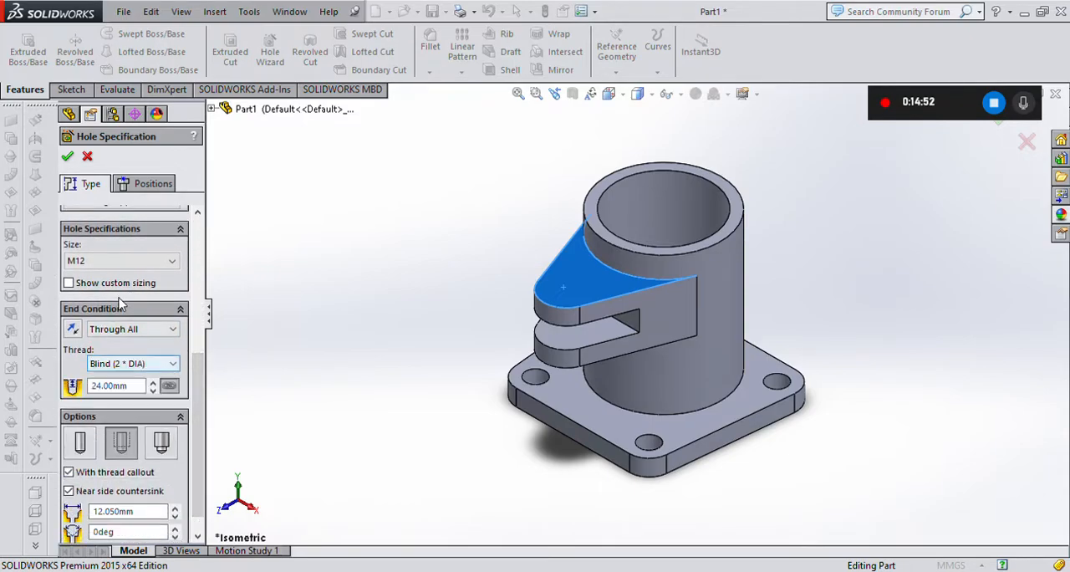
pyautogui.scroll(-1, 125, 455)
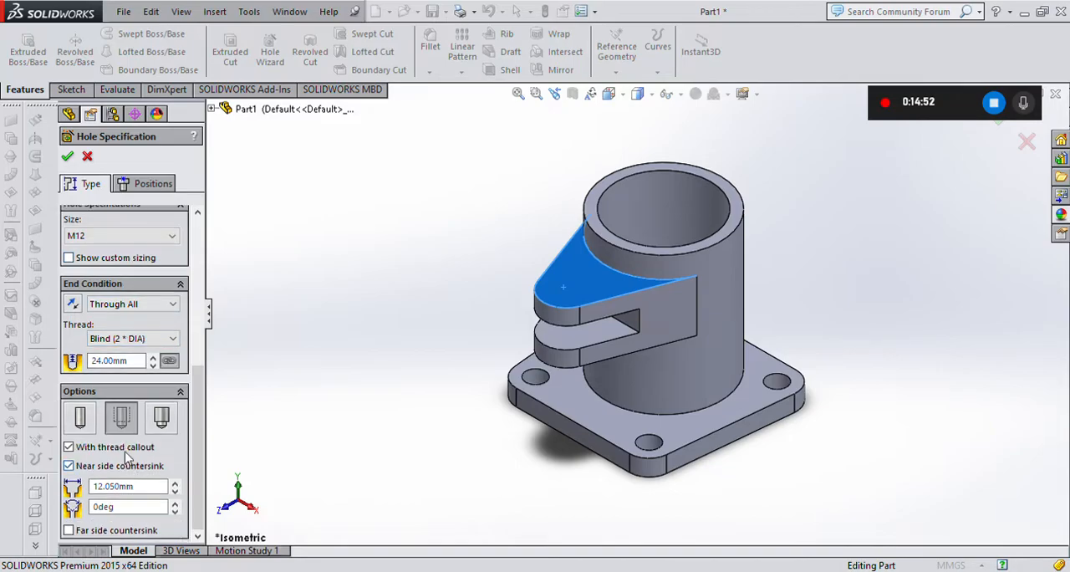
pyautogui.scroll(3, 130, 435)
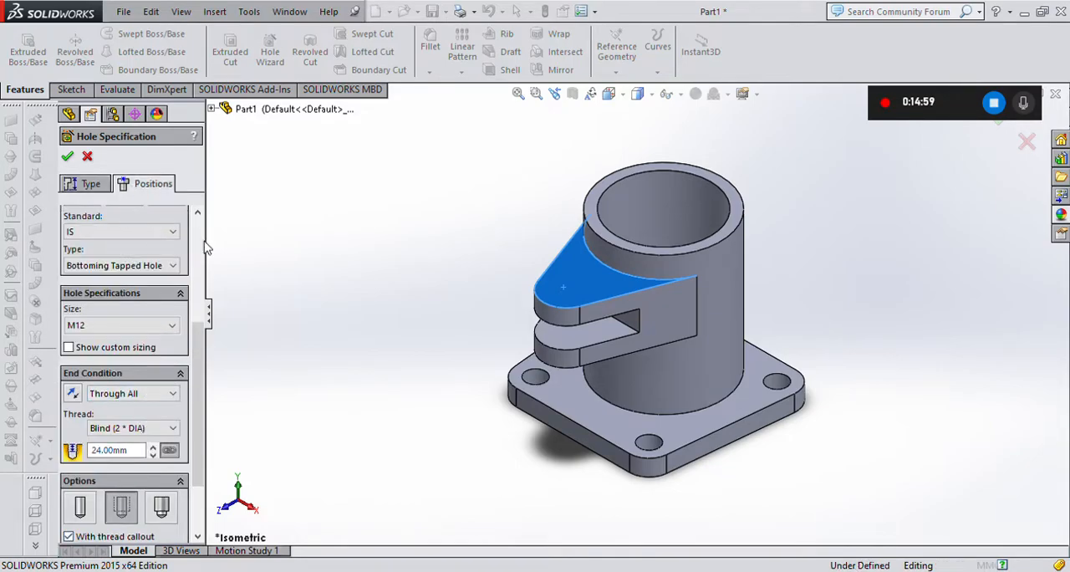
# Place the M12 tapped hole on the arm's top face near its rounded end.
pyautogui.click(151, 183)
pyautogui.click(573, 286)
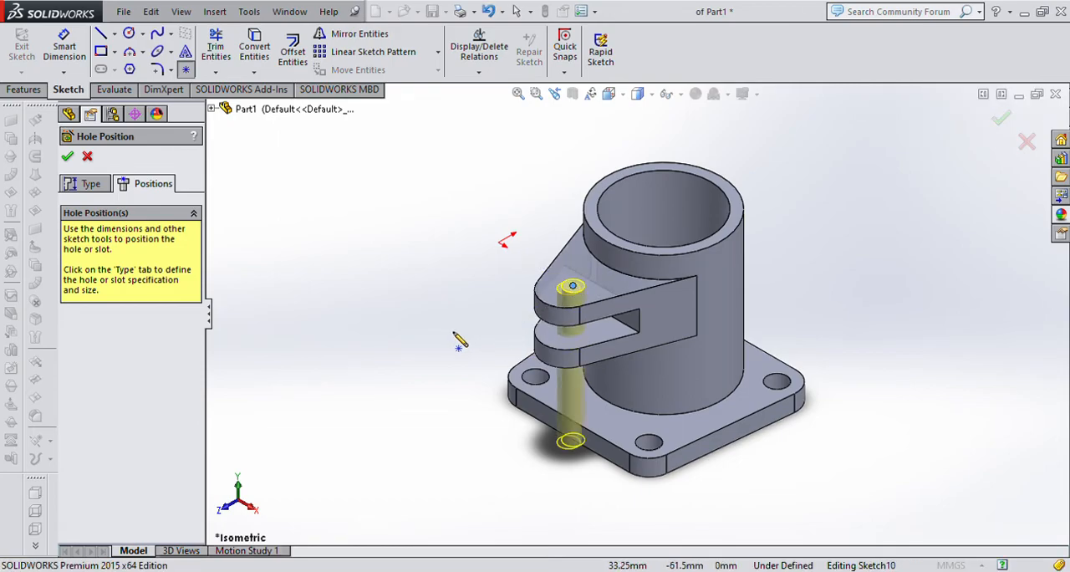
pyautogui.click(67, 156)
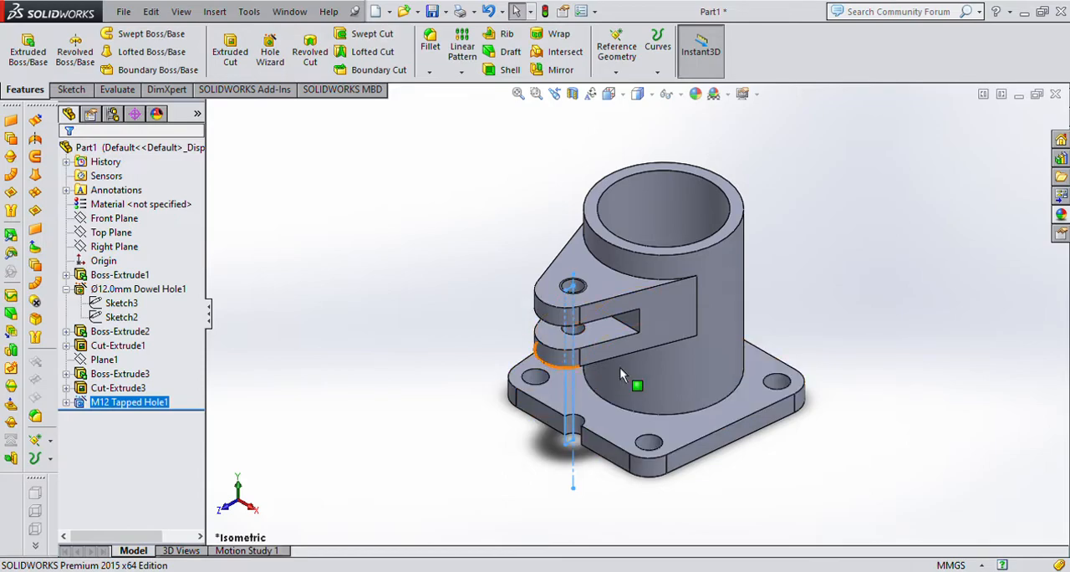
# Edit the tapped hole's position sketch and make its point concentric with the arm's rounded end edge.
pyautogui.moveTo(530, 418); pyautogui.dragTo(532, 480, button='middle')
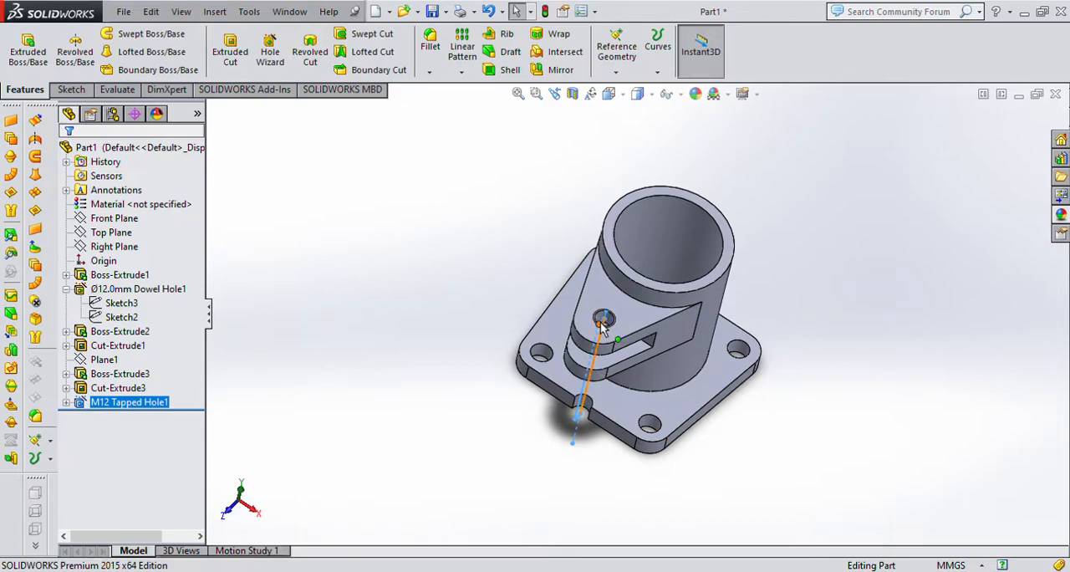
pyautogui.click(228, 425)
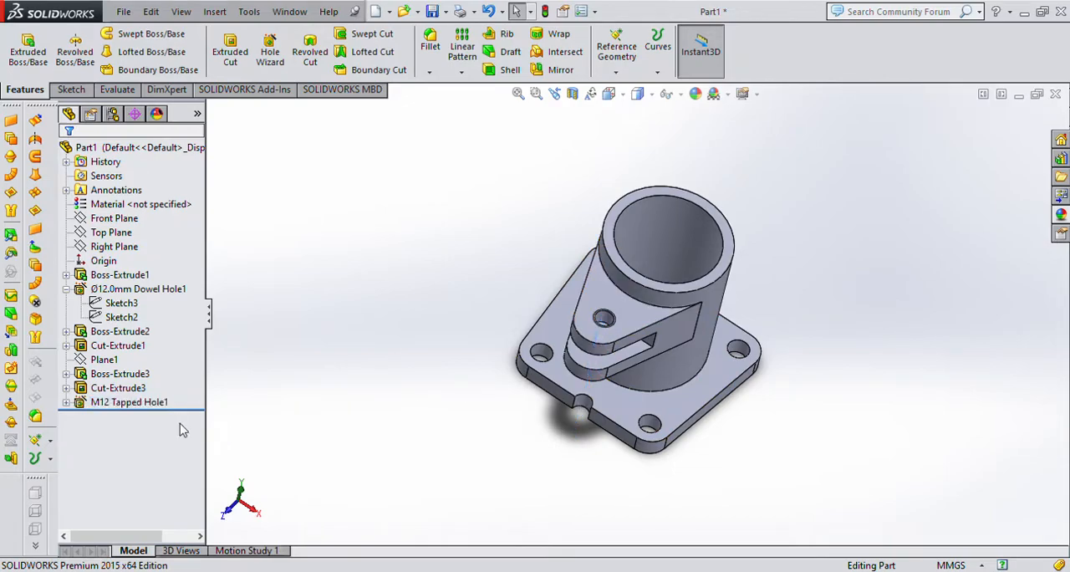
pyautogui.click(66, 403)
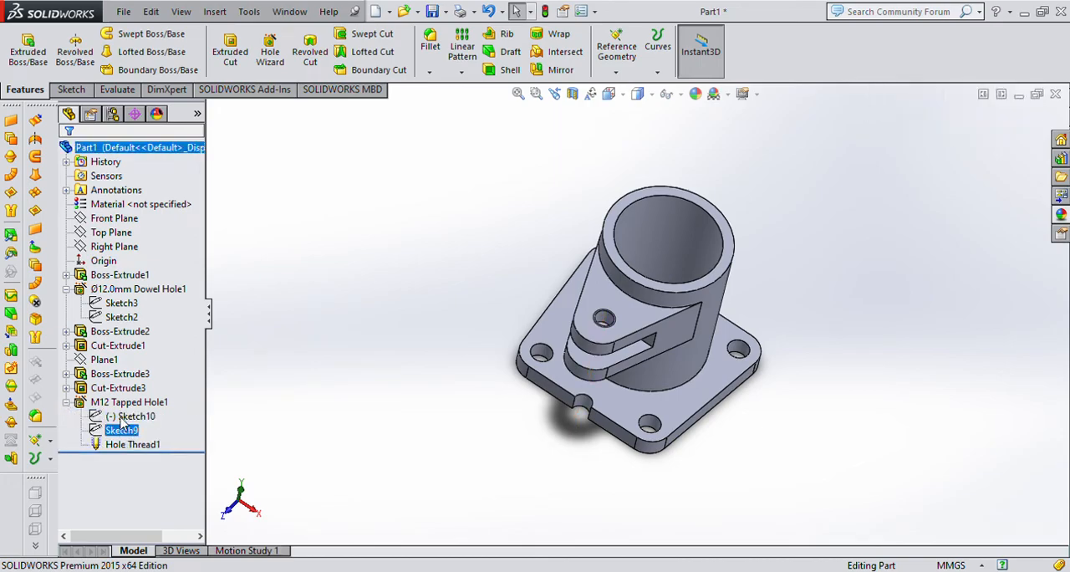
pyautogui.click(125, 417)
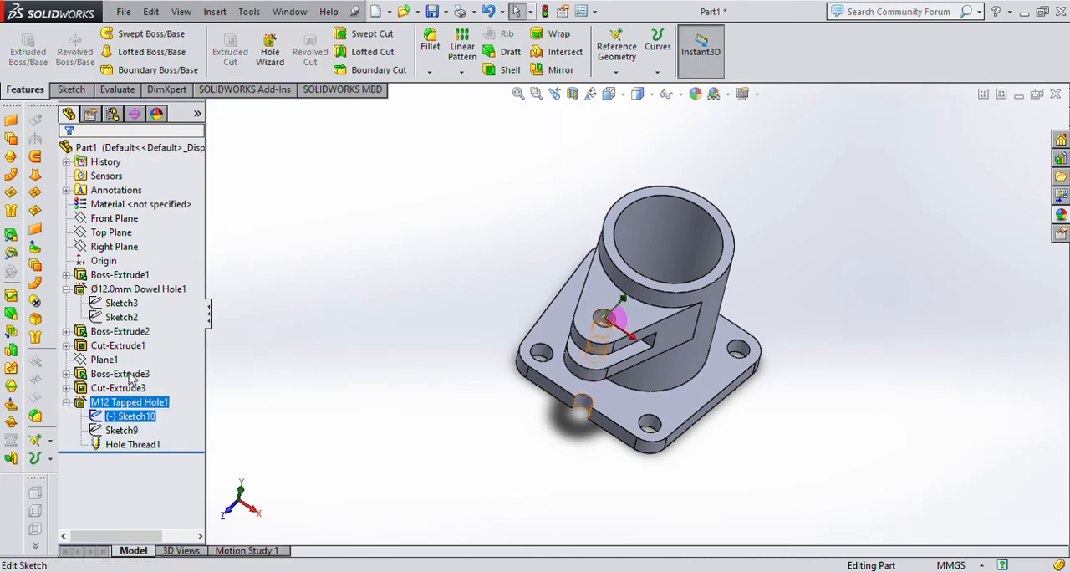
pyautogui.click(134, 378)
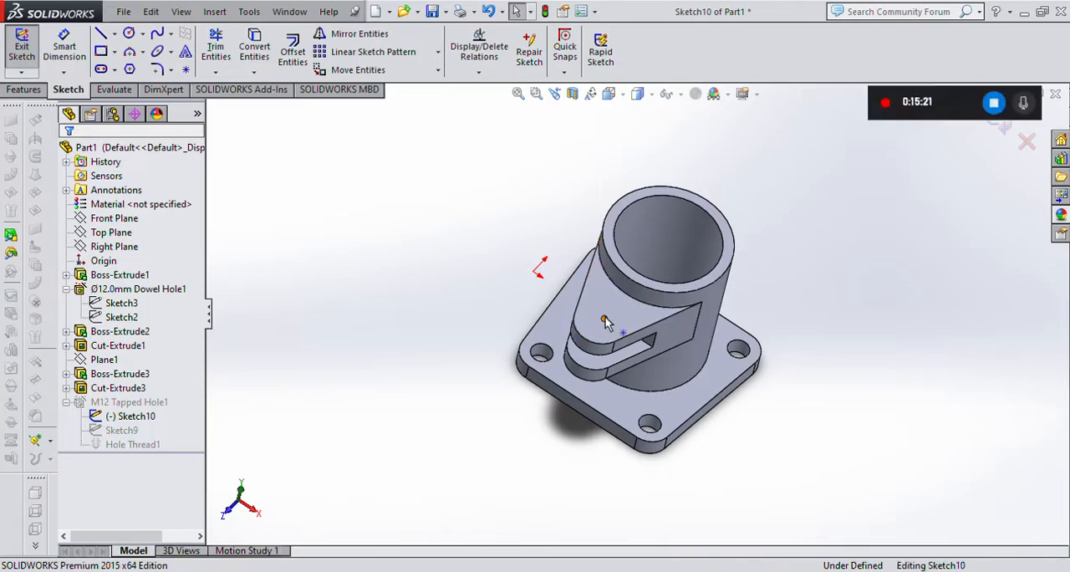
pyautogui.click(604, 318)
pyautogui.keyDown('ctrl'); pyautogui.click(595, 339); pyautogui.keyUp('ctrl')
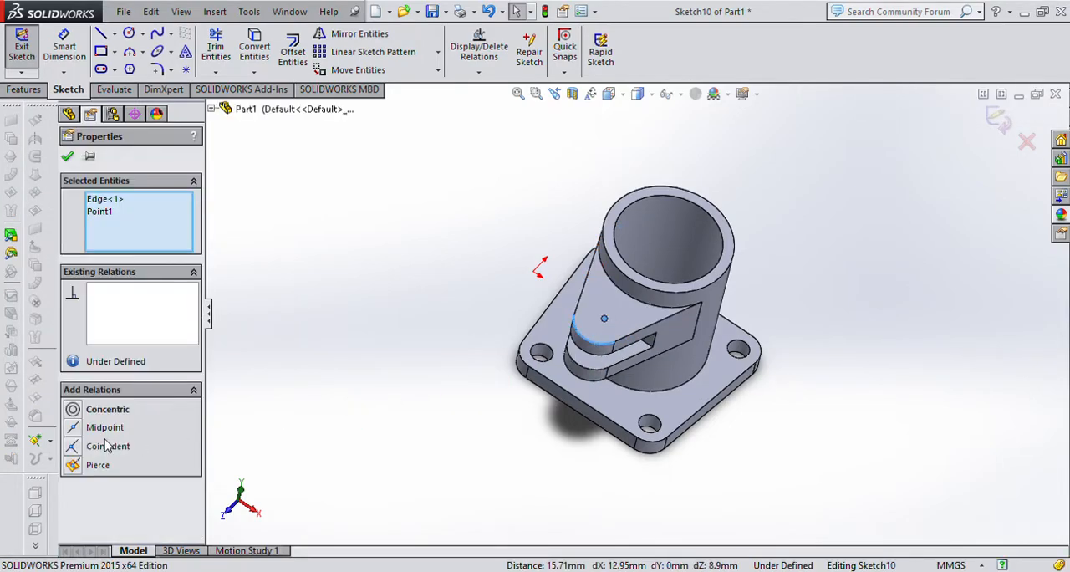
pyautogui.click(74, 410)
pyautogui.click(357, 392)
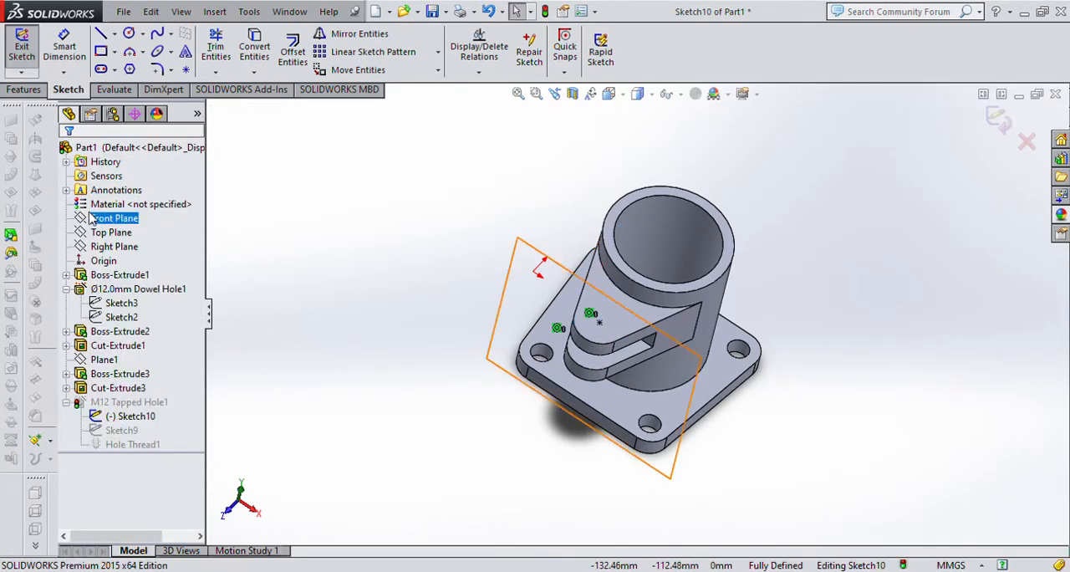
pyautogui.click(998, 136)
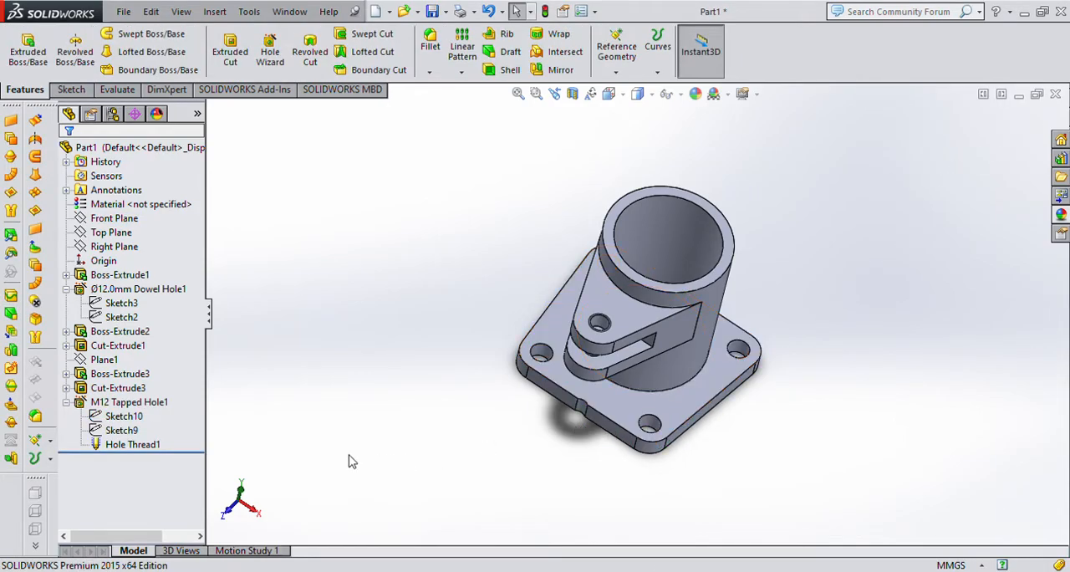
# Edit the M12 tapped hole feature and change its end condition to Blind.
pyautogui.scroll(2, 555, 436)
pyautogui.moveTo(556, 436); pyautogui.dragTo(529, 398, button='middle')
pyautogui.scroll(3, 645, 368)
pyautogui.click(118, 433)
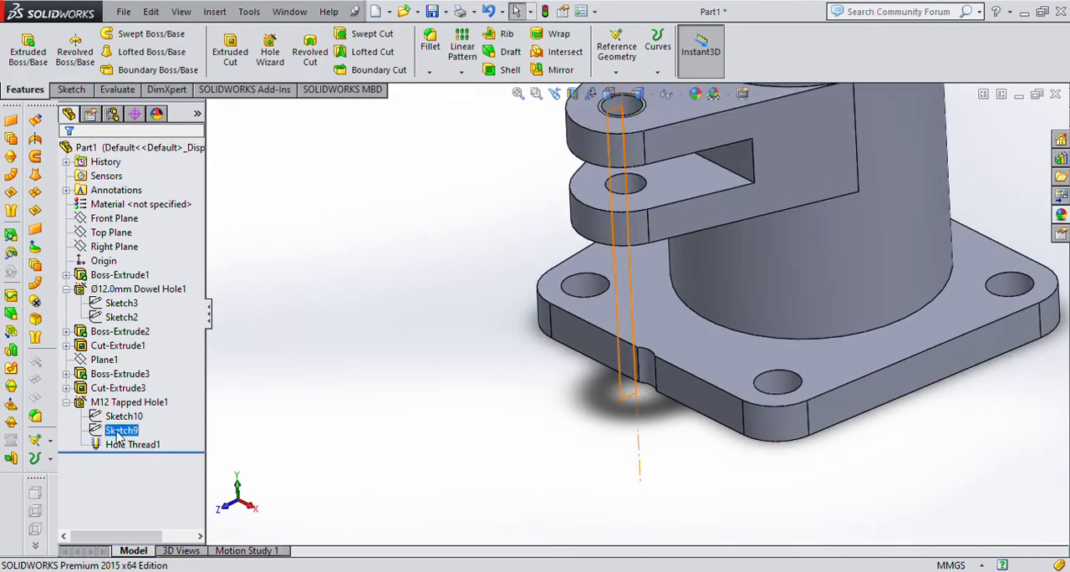
pyautogui.click(142, 404)
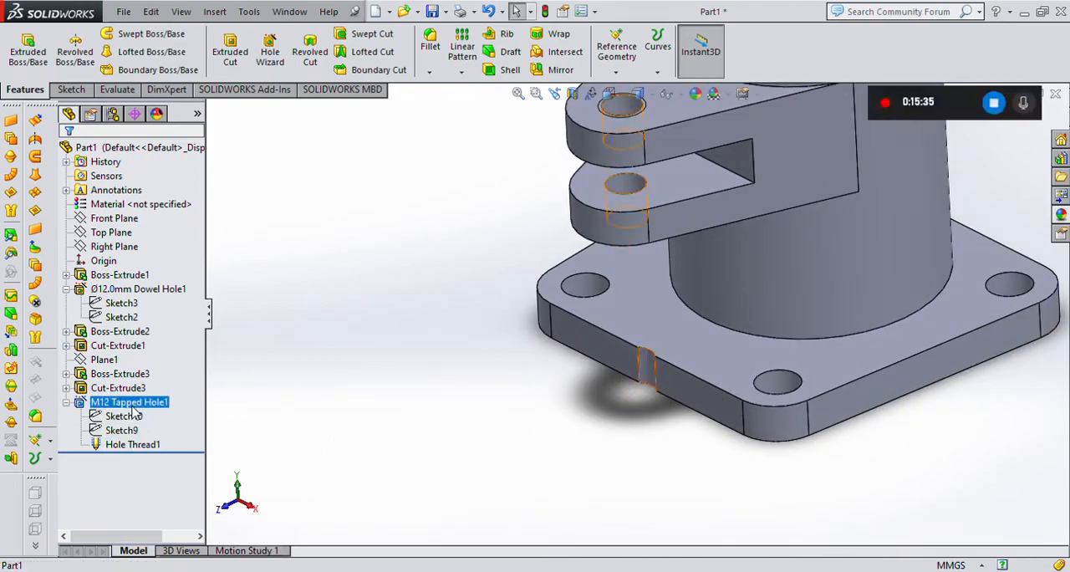
pyautogui.click(143, 285)
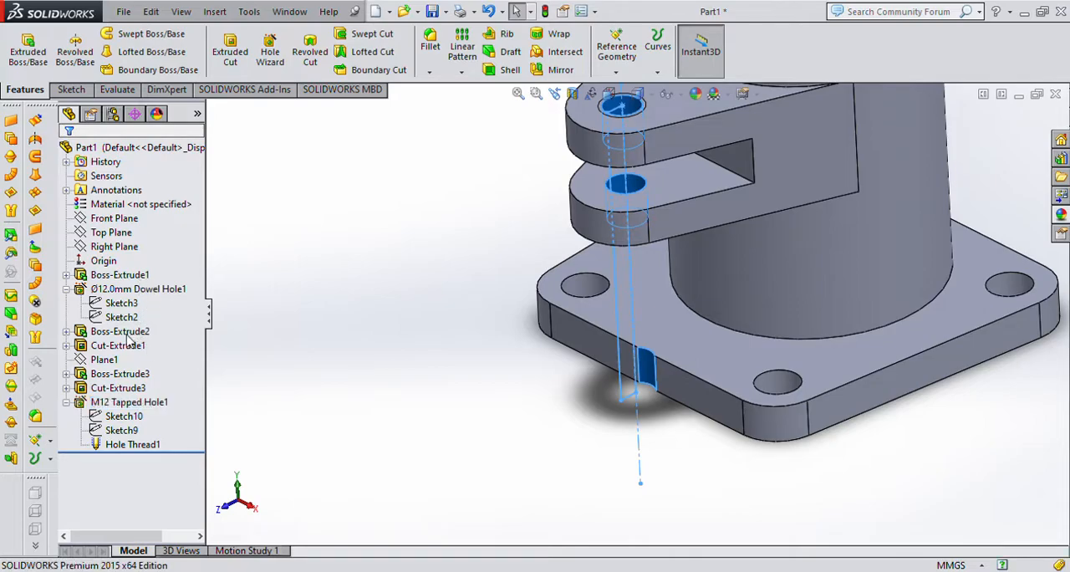
pyautogui.moveTo(195, 388); pyautogui.dragTo(195, 471)
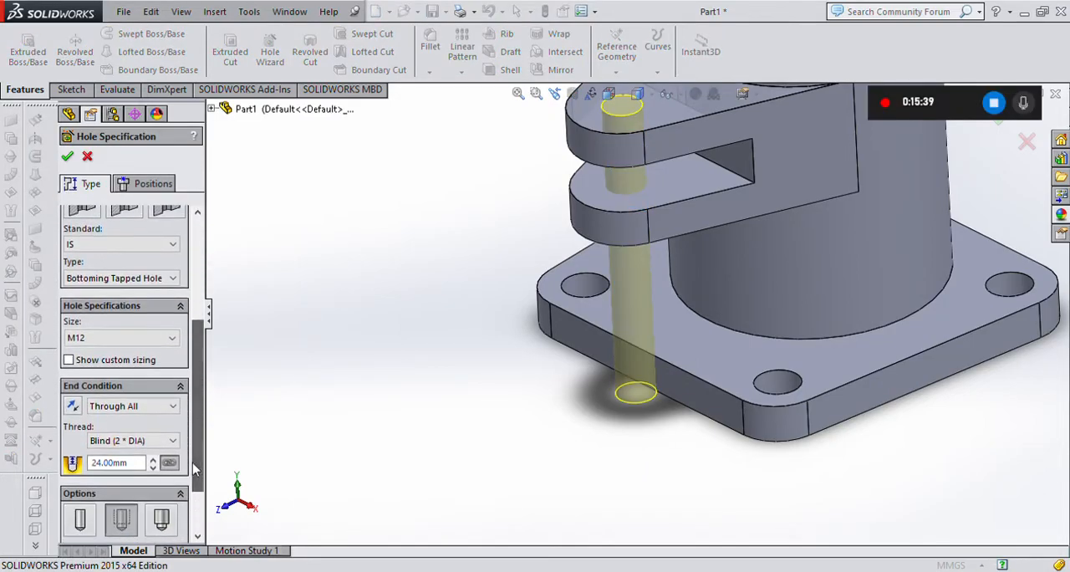
pyautogui.click(132, 405)
pyautogui.click(114, 419)
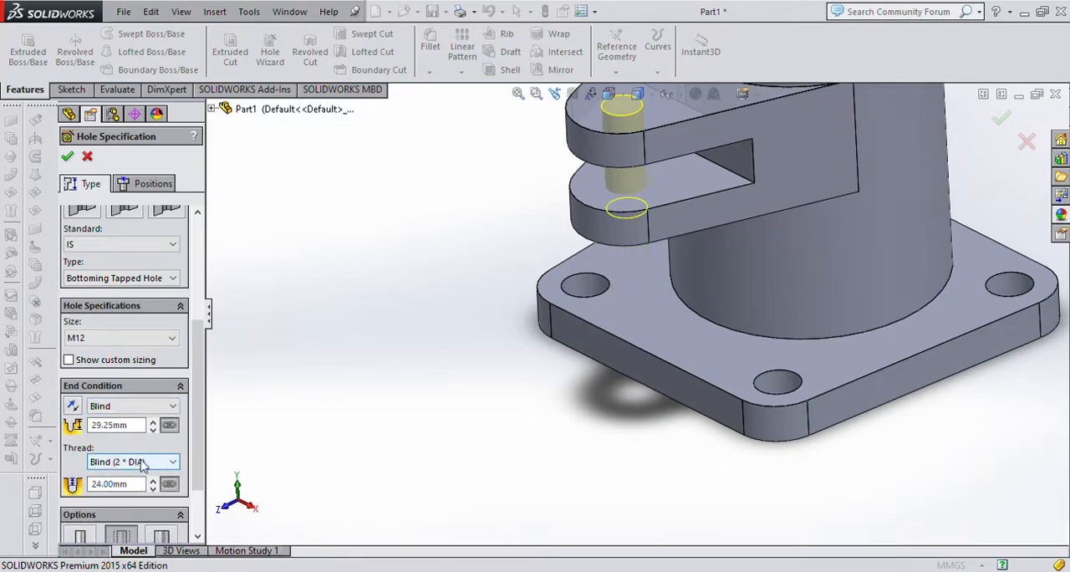
# Set the tapped hole's blind depth to 42 mm and accept the hole.
pyautogui.click(113, 424)
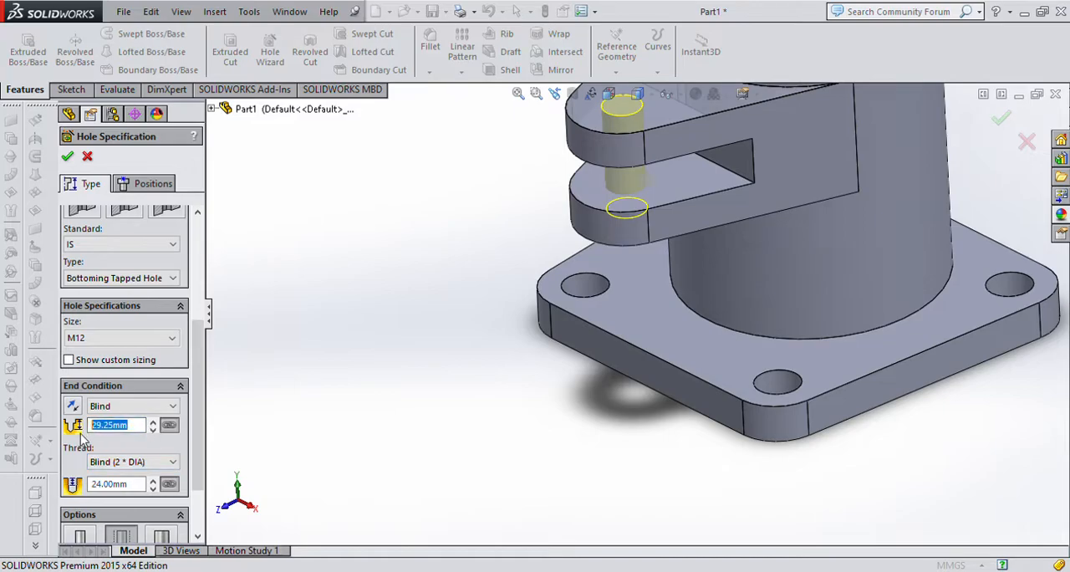
pyautogui.write('32')
pyautogui.press('Return')
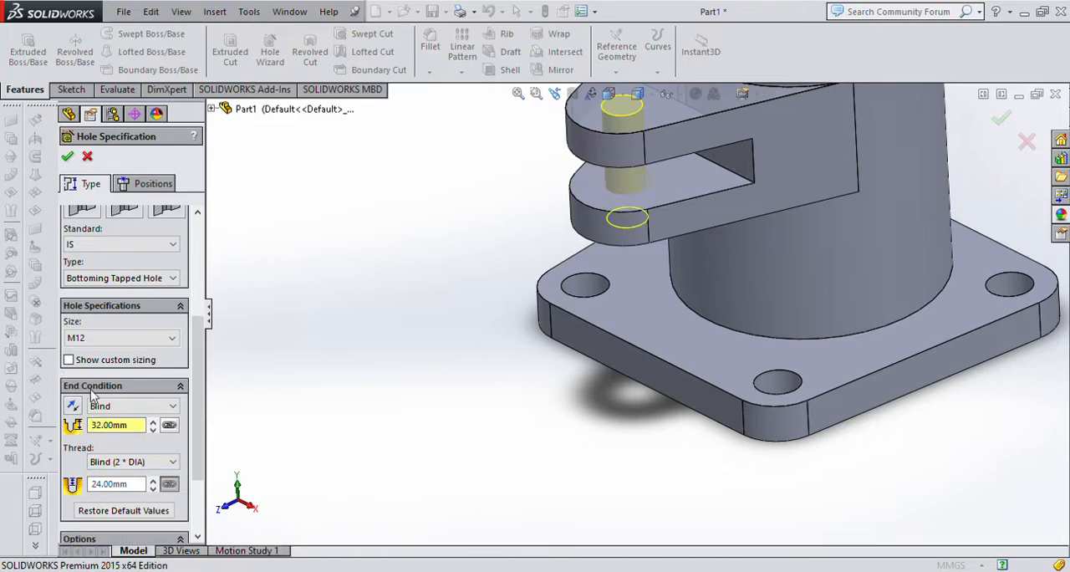
pyautogui.click(152, 421)
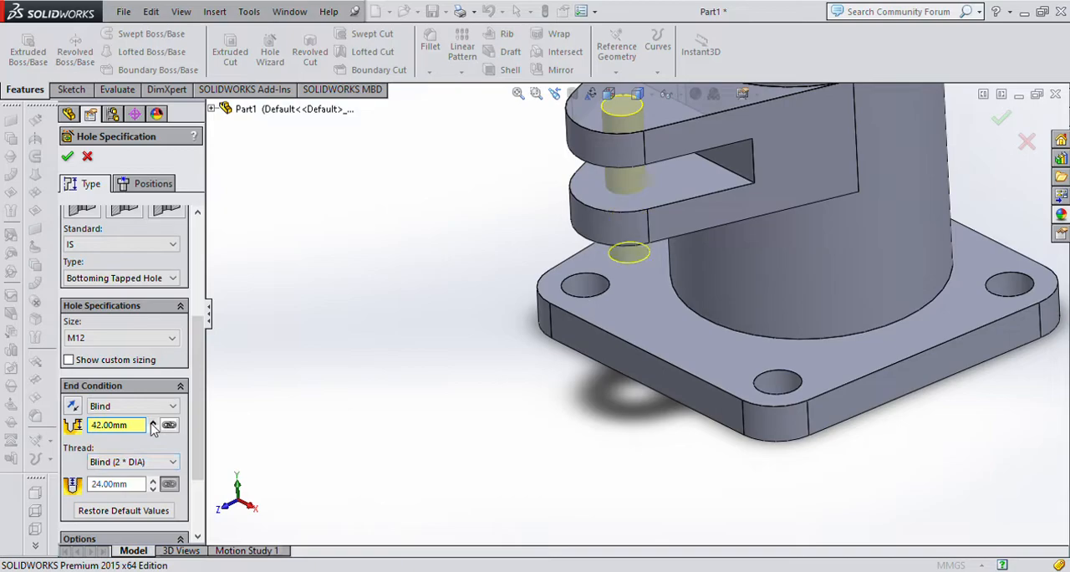
pyautogui.click(151, 422)
pyautogui.click(151, 422)
pyautogui.click(153, 429)
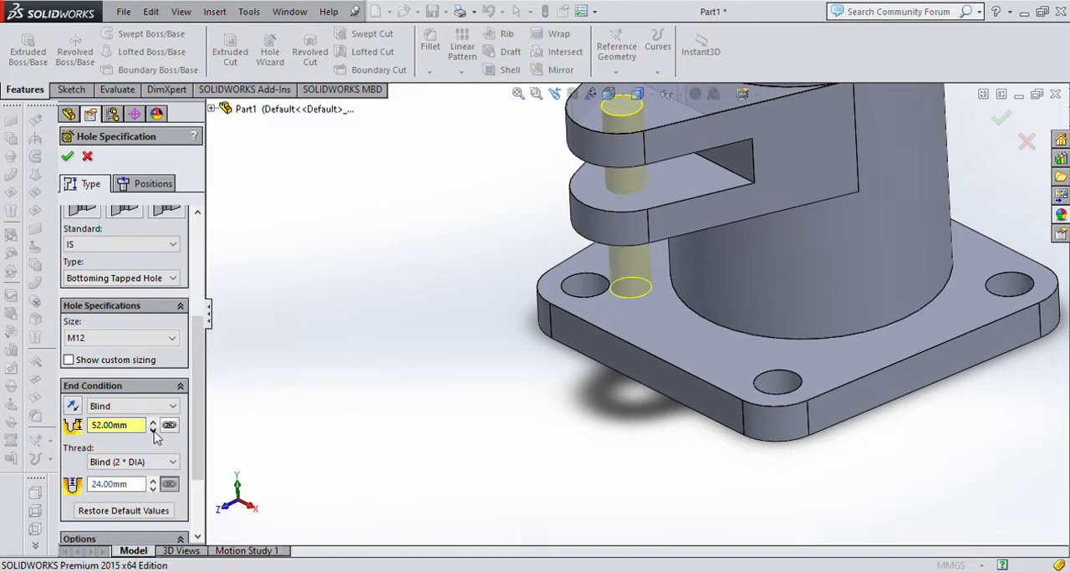
pyautogui.click(153, 430)
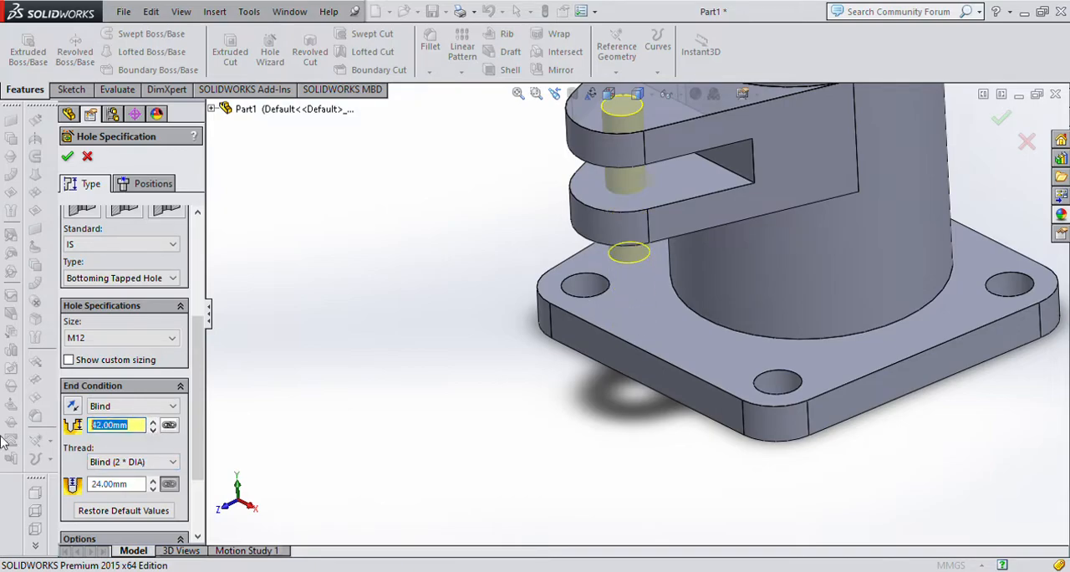
pyautogui.click(154, 184)
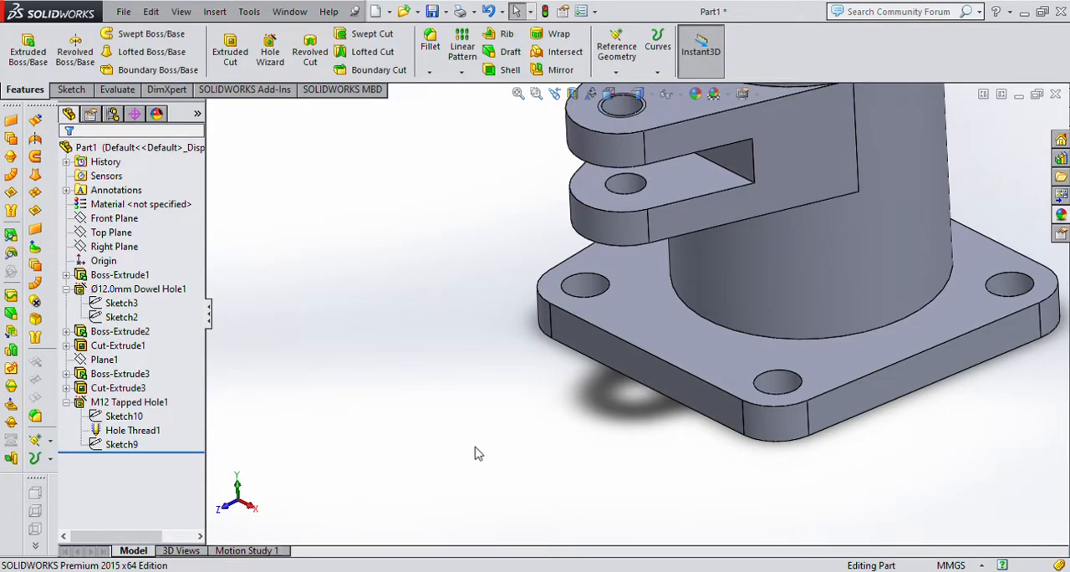
# Examine the tapped hole and its thread outline straight on from above the arm's top face.
pyautogui.moveTo(476, 450); pyautogui.dragTo(614, 472, button='middle')
pyautogui.click(751, 207)
pyautogui.press('space')
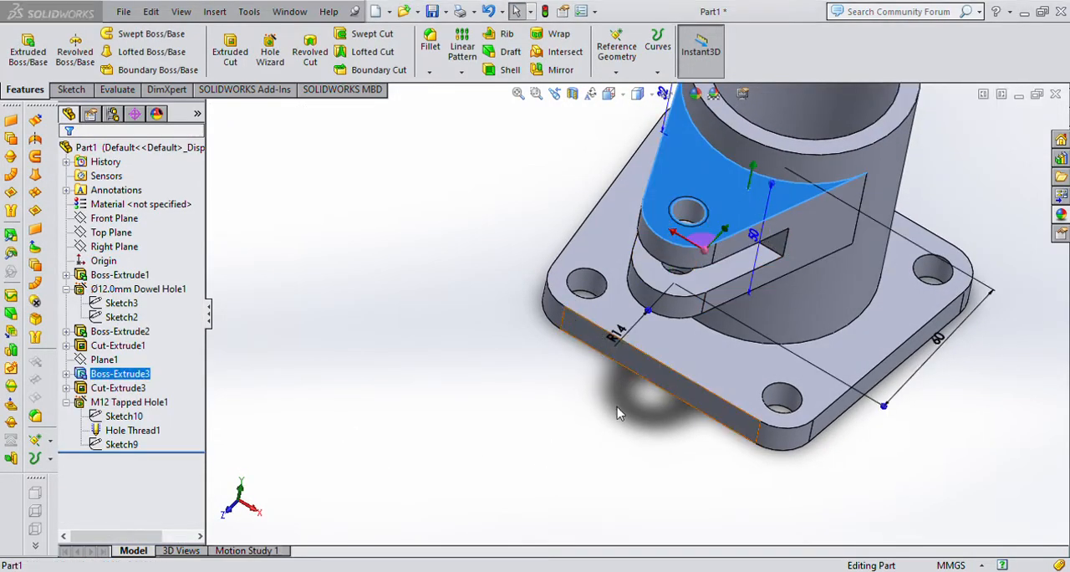
pyautogui.click(623, 415)
pyautogui.scroll(-6, 677, 473)
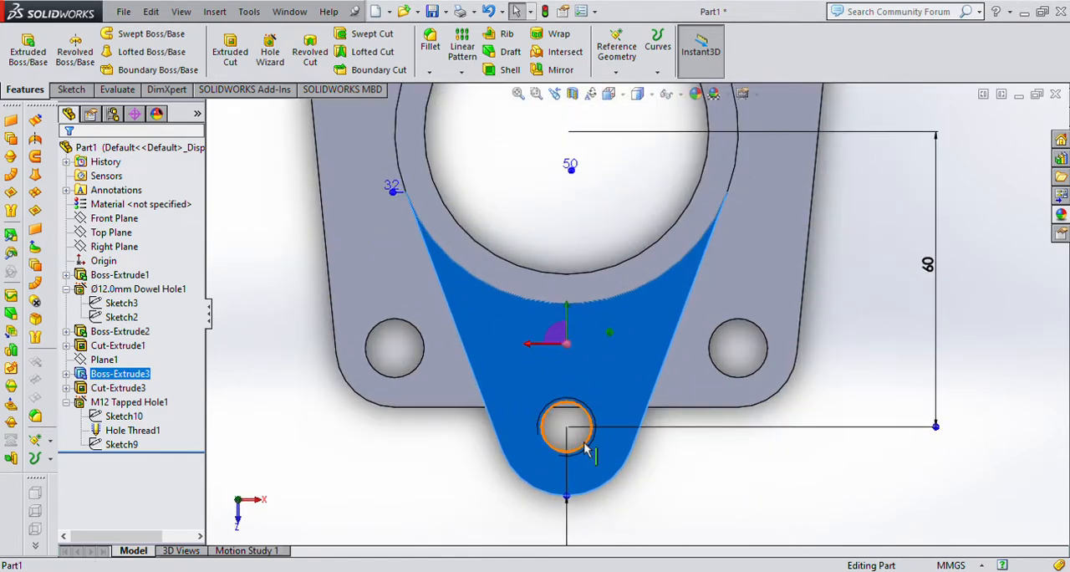
pyautogui.click(676, 473)
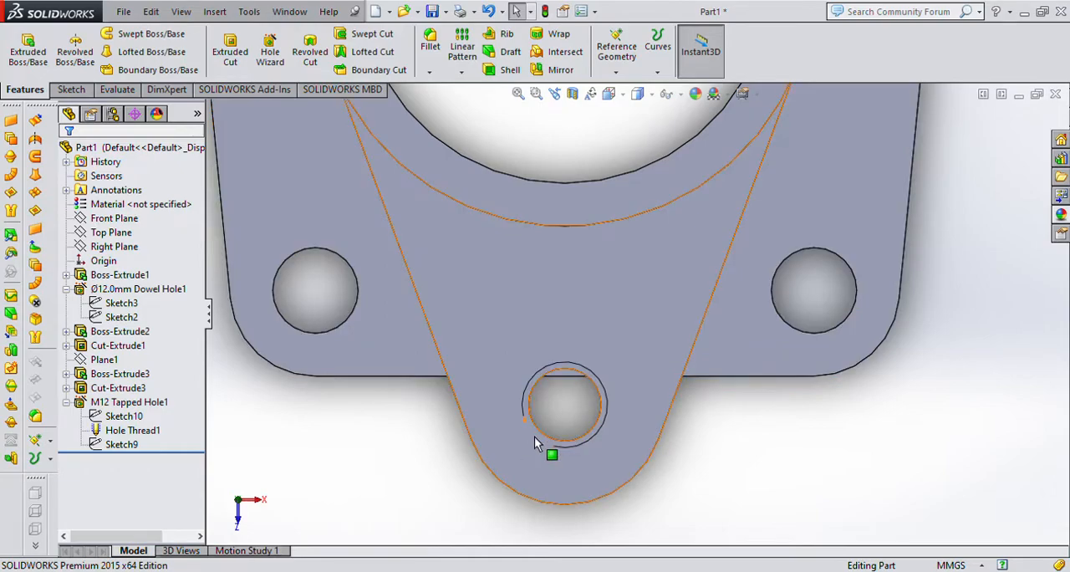
pyautogui.scroll(-5, 552, 414)
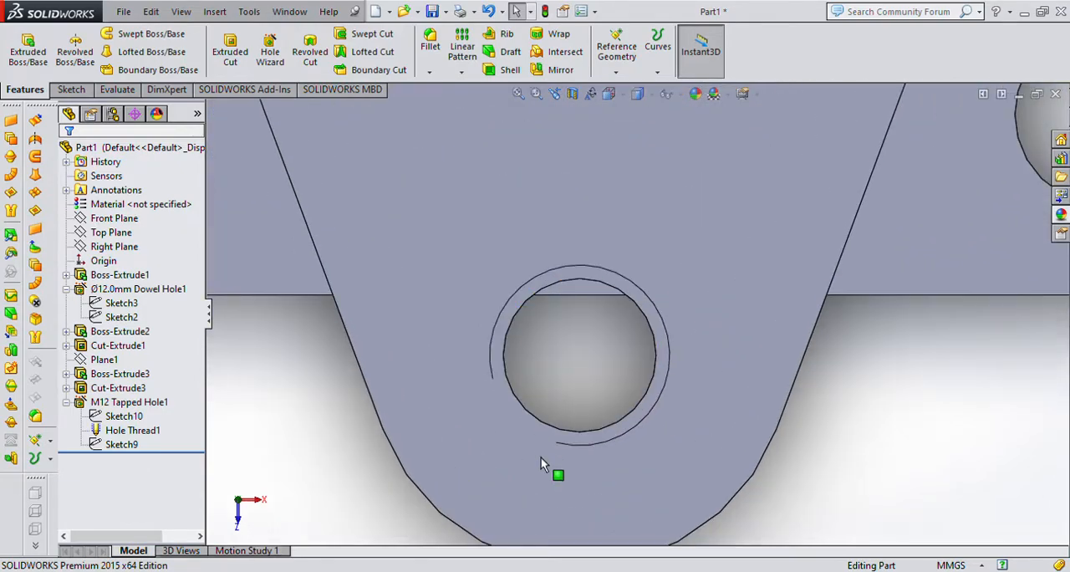
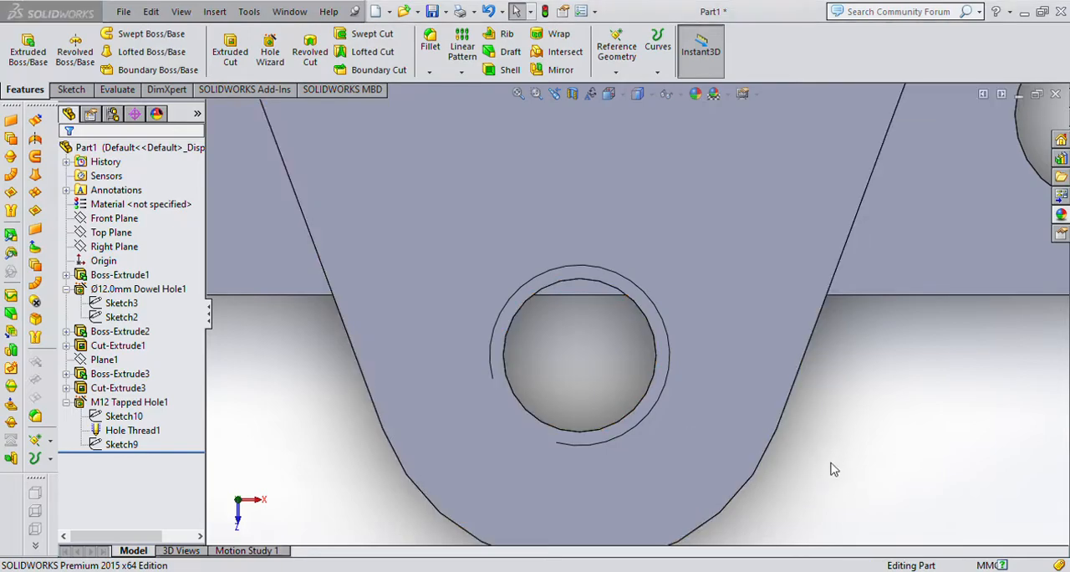
# Sketch a three-sided open profile about 43 mm wide on the cylinder's top face, from its outer edge outward beyond the plate's straight back edge.
pyautogui.hotkey('ctrl', '7')
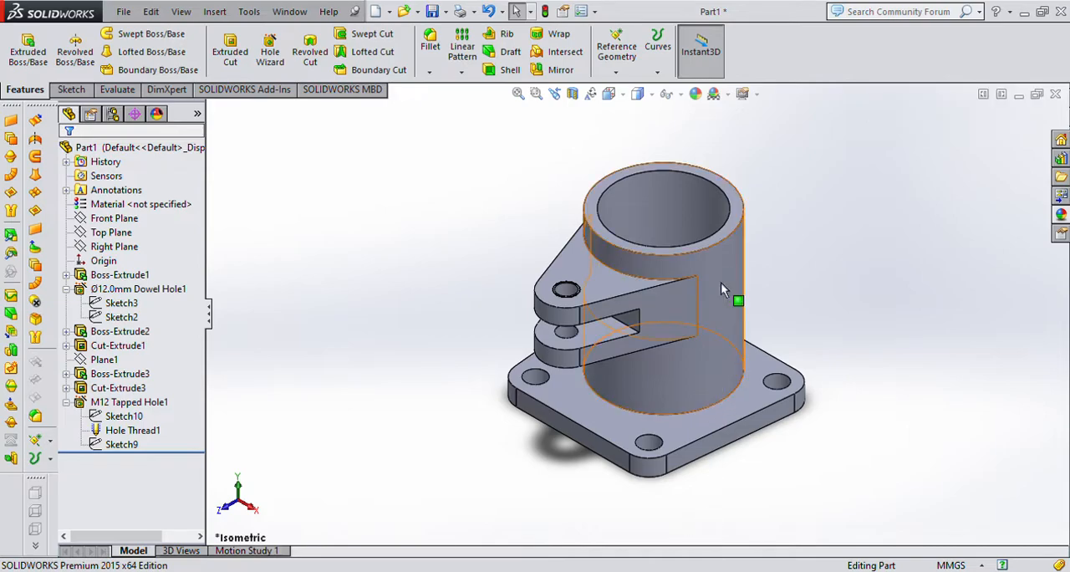
pyautogui.click(730, 204)
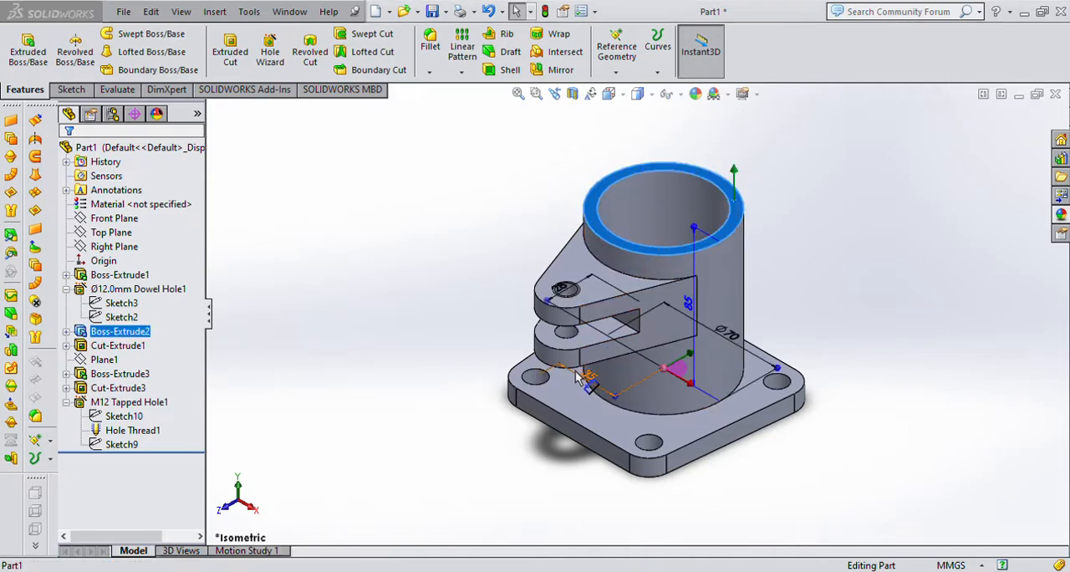
pyautogui.hotkey('ctrl', '8')
pyautogui.click(71, 89)
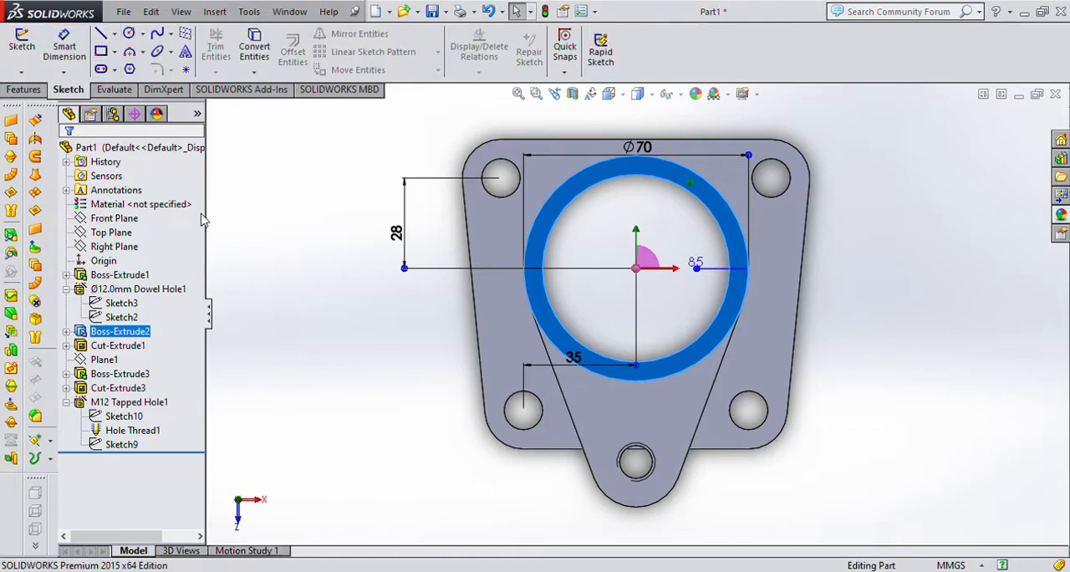
pyautogui.scroll(2, 549, 174)
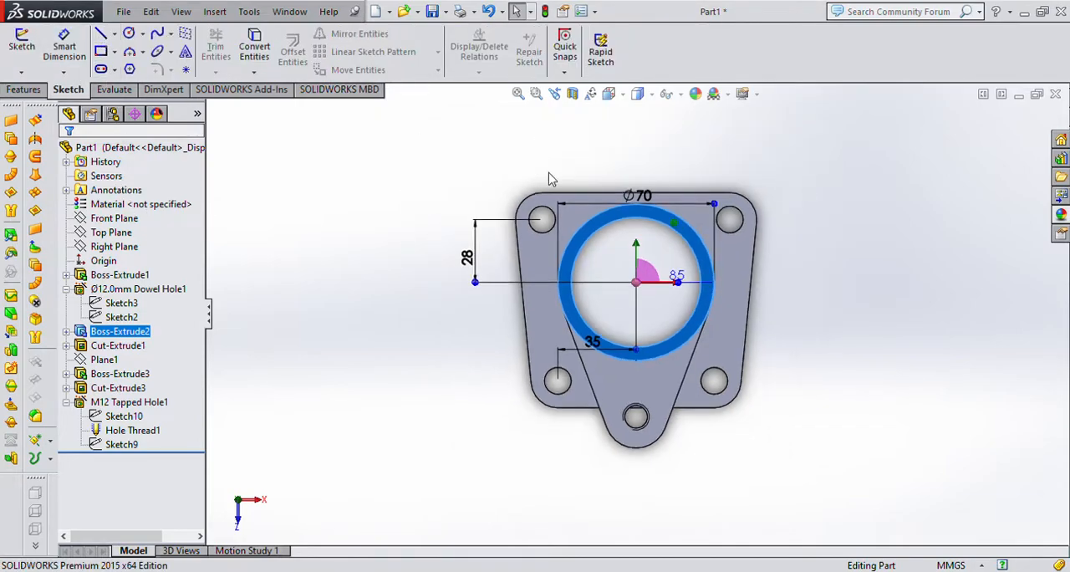
pyautogui.scroll(-4, 661, 197)
pyautogui.click(101, 34)
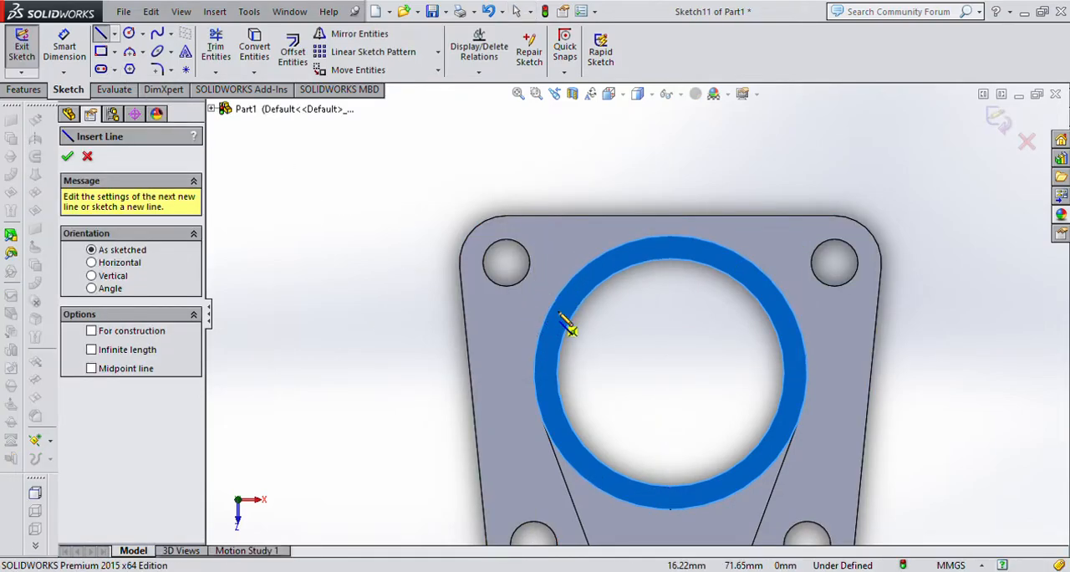
pyautogui.click(584, 267)
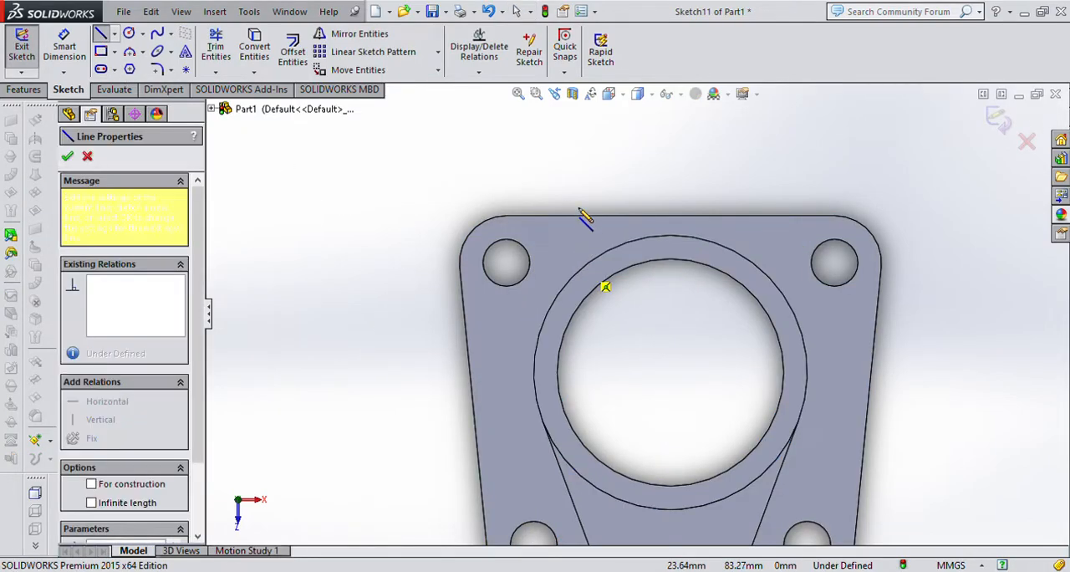
pyautogui.click(584, 162)
pyautogui.click(752, 162)
pyautogui.click(753, 262)
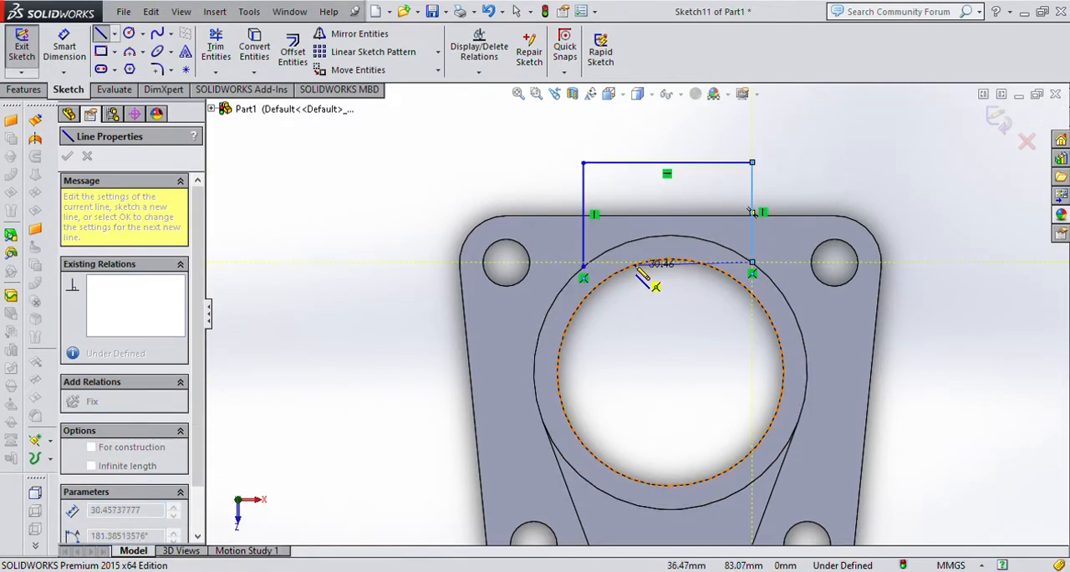
pyautogui.press('Escape')
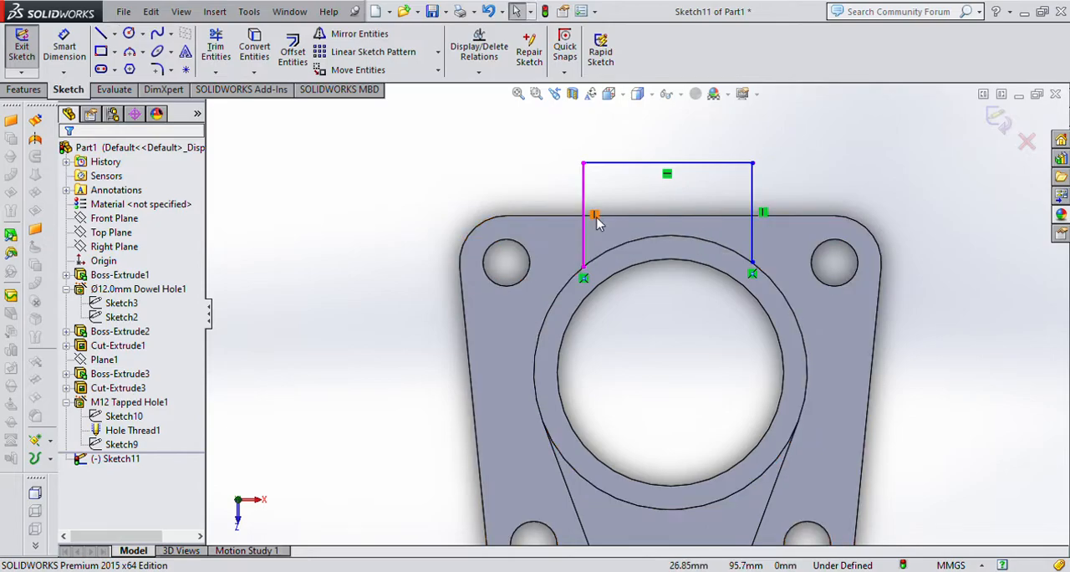
# Convert the cylinder's outer circular edge into the sketch and round the profile's two outer corners with 8 mm sketch fillets.
pyautogui.click(575, 276)
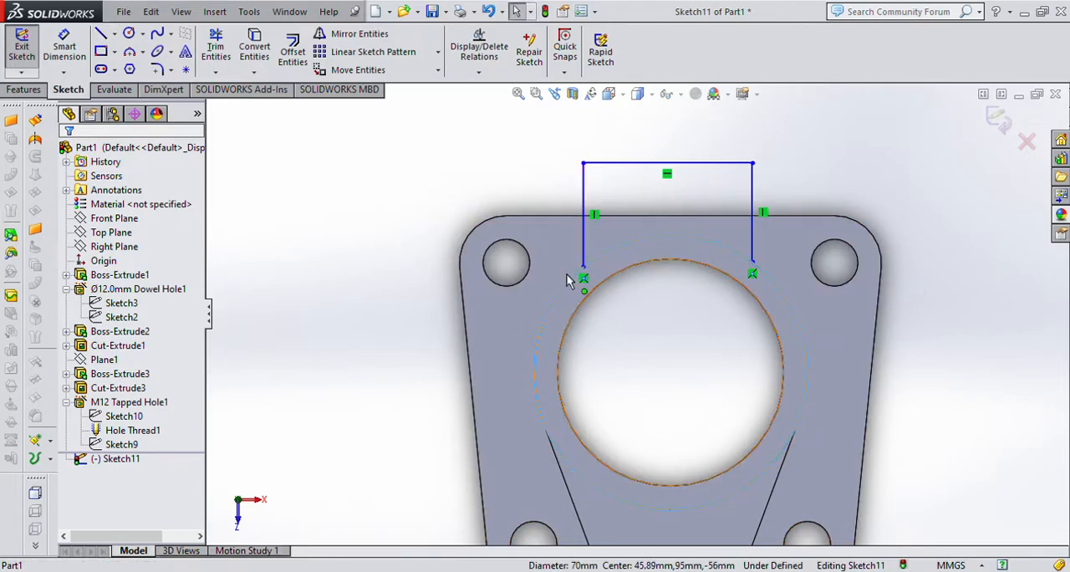
pyautogui.click(254, 46)
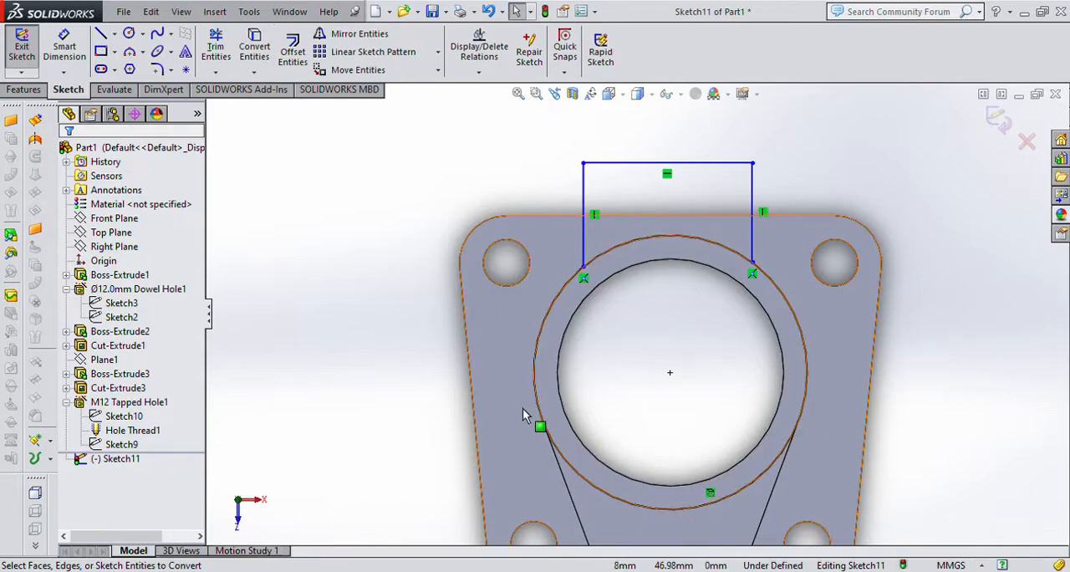
pyautogui.click(159, 69)
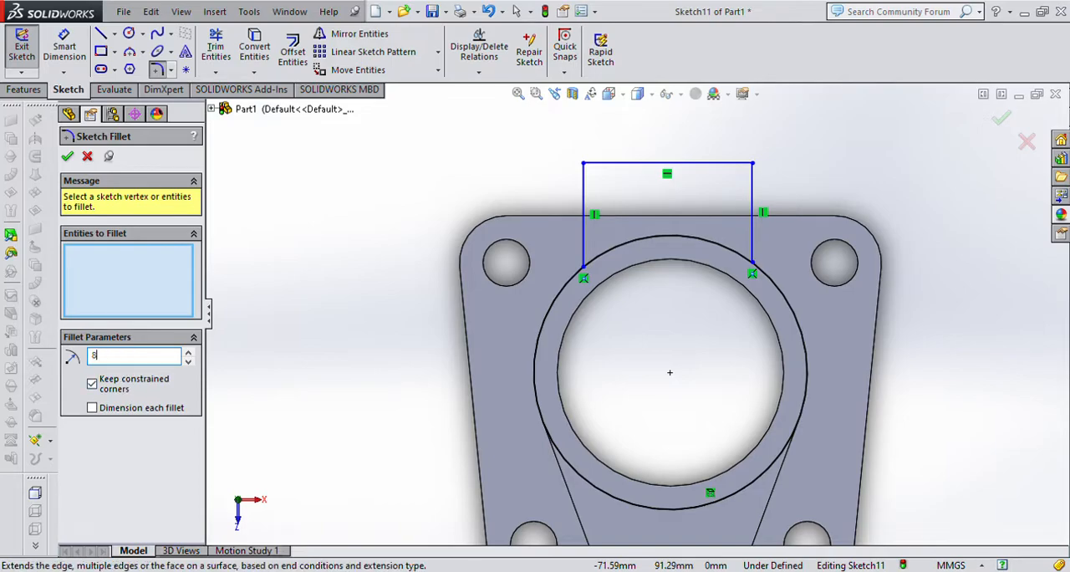
pyautogui.press('Return')
pyautogui.click(584, 164)
pyautogui.click(752, 166)
pyautogui.click(67, 157)
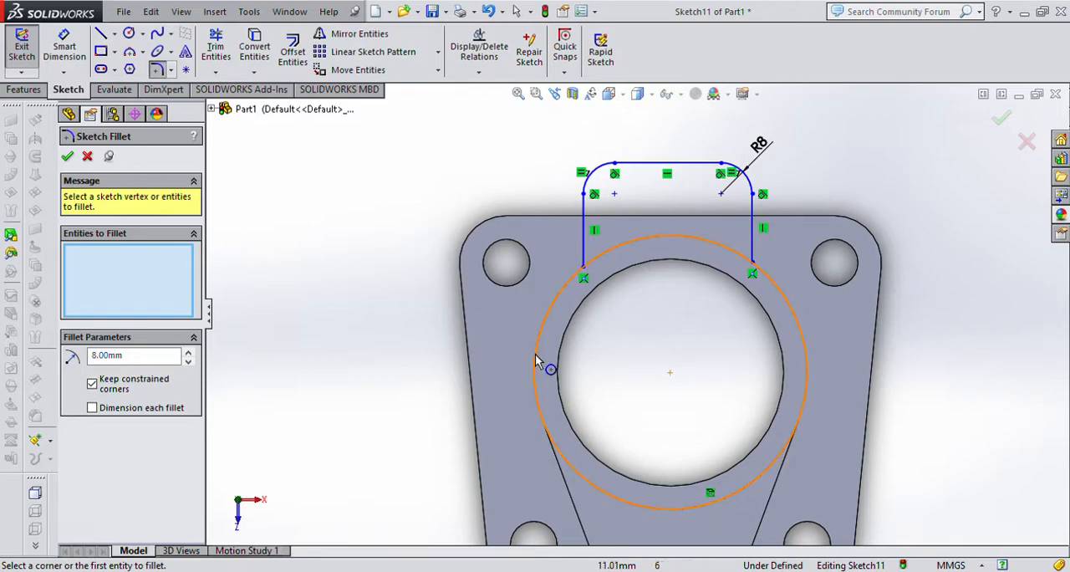
# Dimension the horizontal distance between the two fillet arc centres as 22 mm.
pyautogui.click(65, 50)
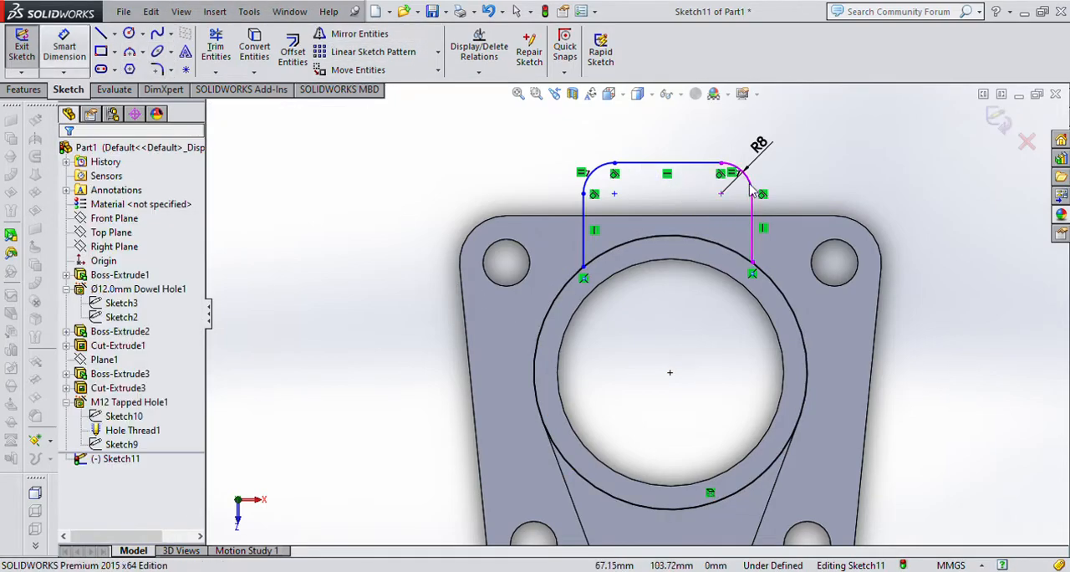
pyautogui.click(740, 172)
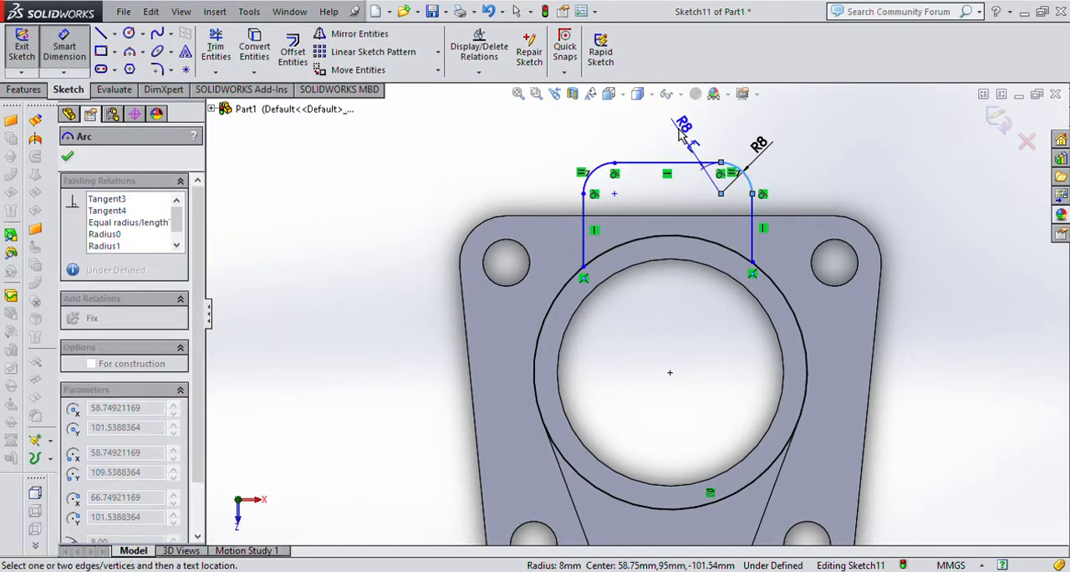
pyautogui.click(593, 169)
pyautogui.click(666, 133)
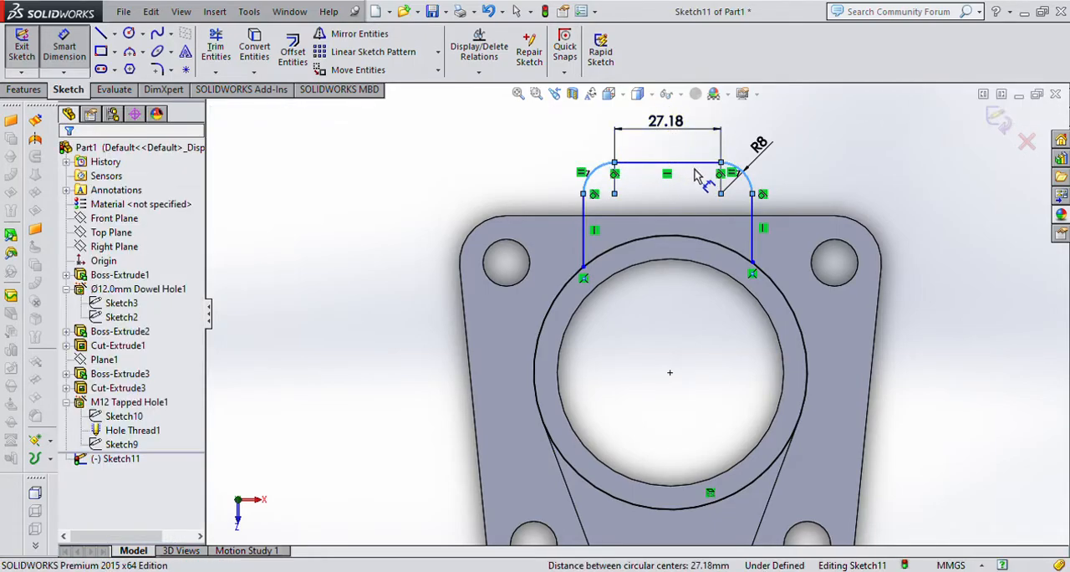
pyautogui.write('22')
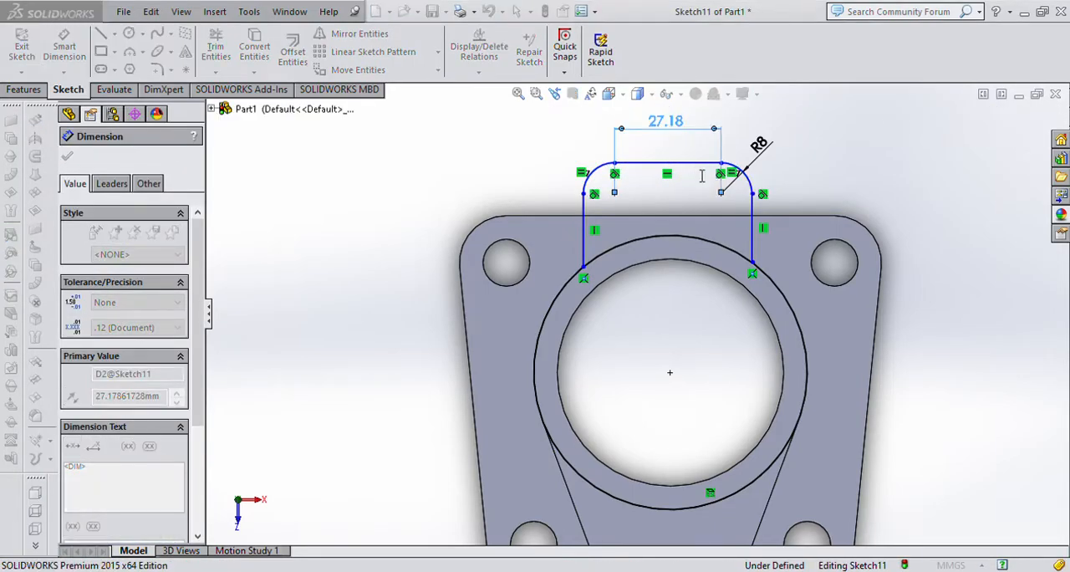
pyautogui.press('Return')
pyautogui.click(871, 194)
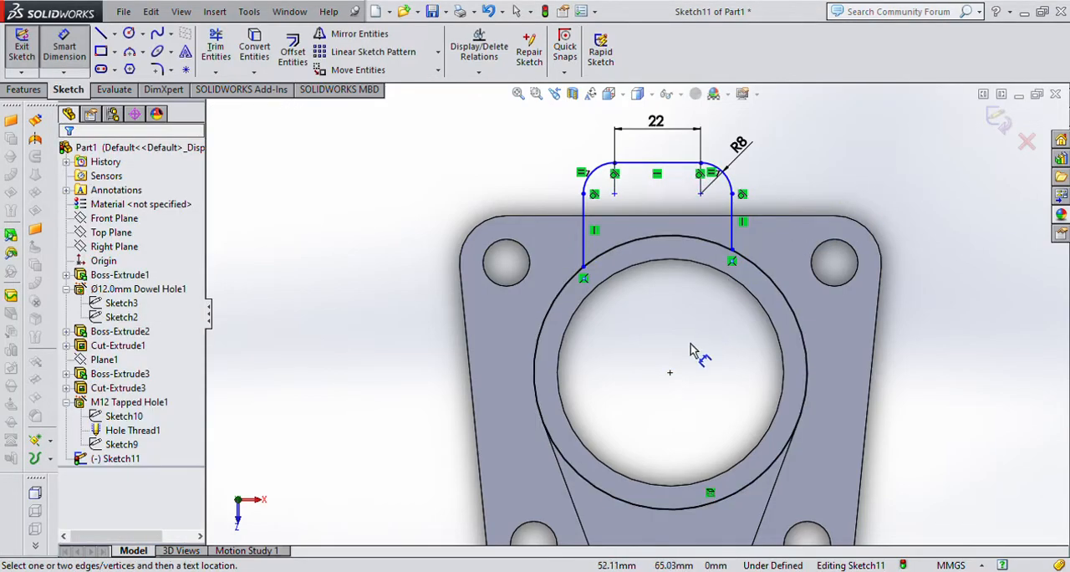
# Dimension the horizontal distance from the left fillet arc's centre to the cylinder's centre as 11 mm.
pyautogui.click(595, 176)
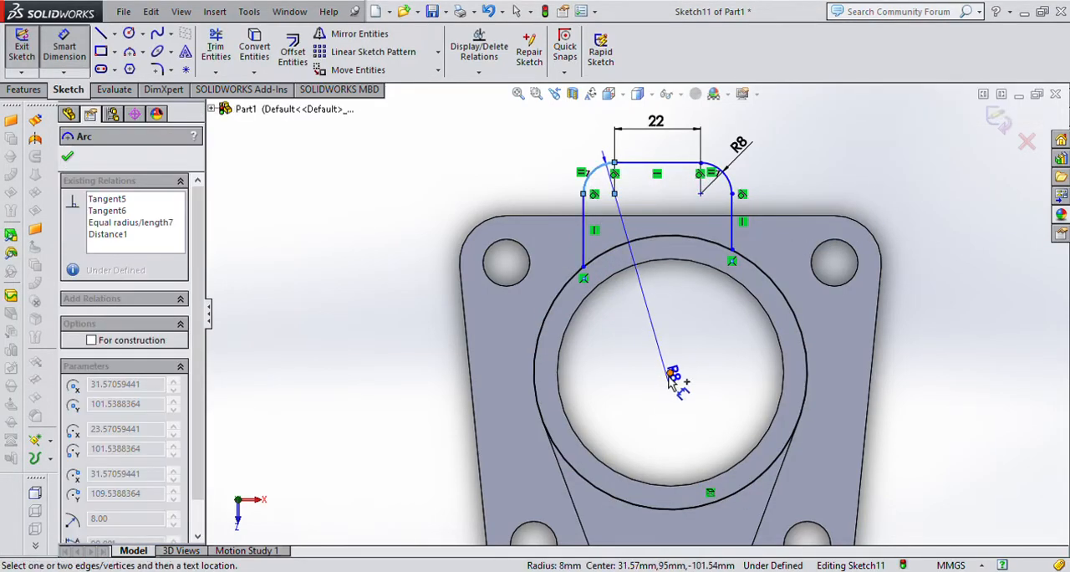
pyautogui.click(669, 373)
pyautogui.click(636, 428)
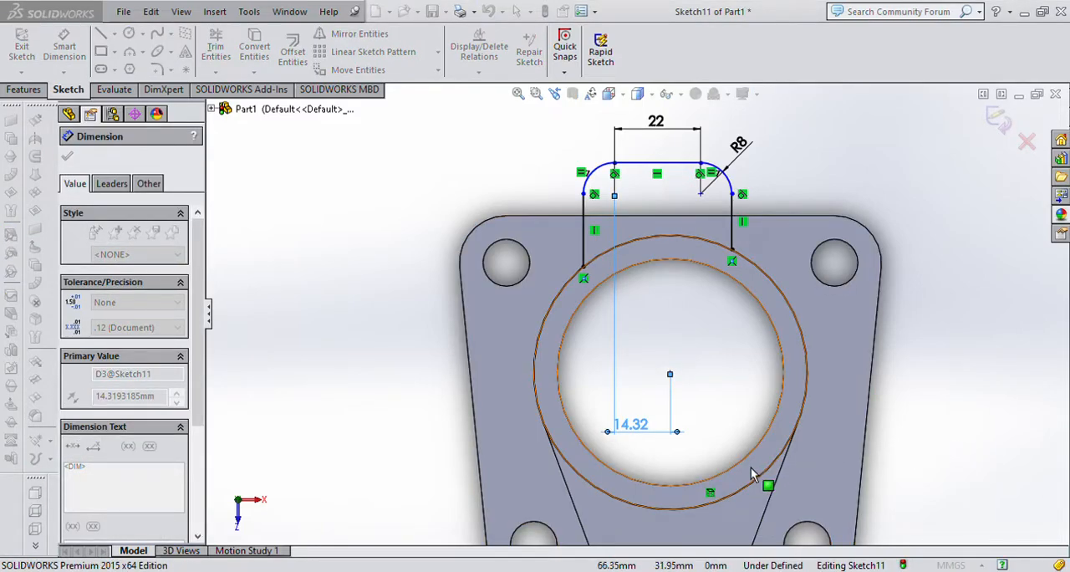
pyautogui.write('11')
pyautogui.press('Return')
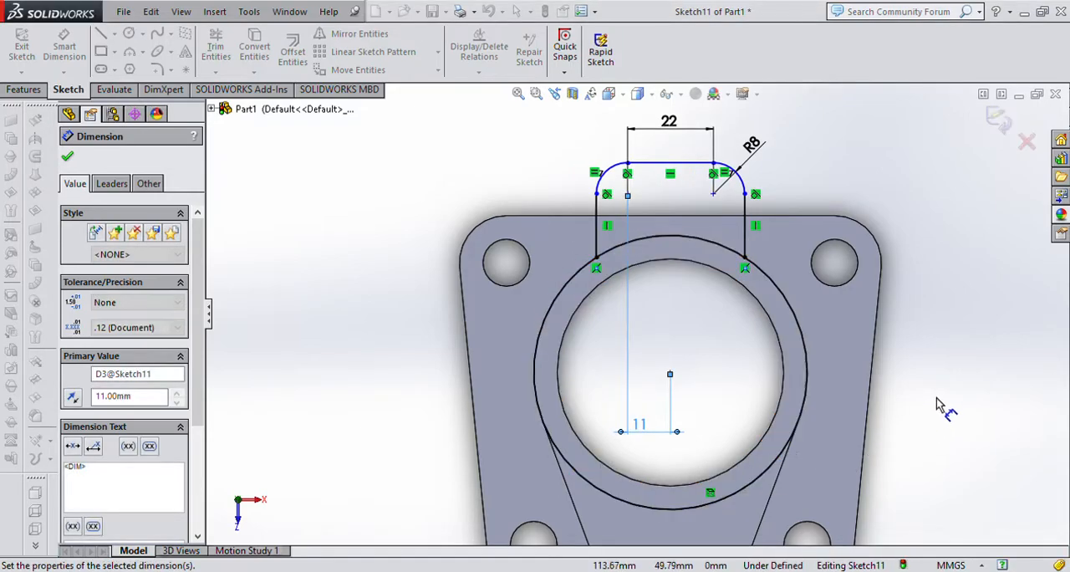
pyautogui.click(937, 398)
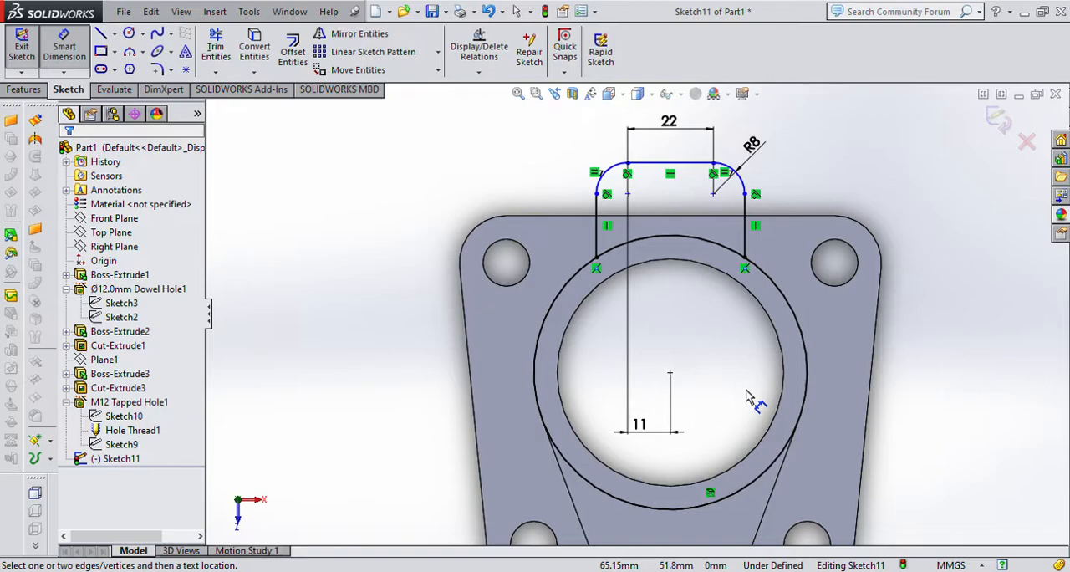
# Dimension the vertical distance from the cylinder's centre to the right fillet arc's centre as 44 mm.
pyautogui.click(670, 373)
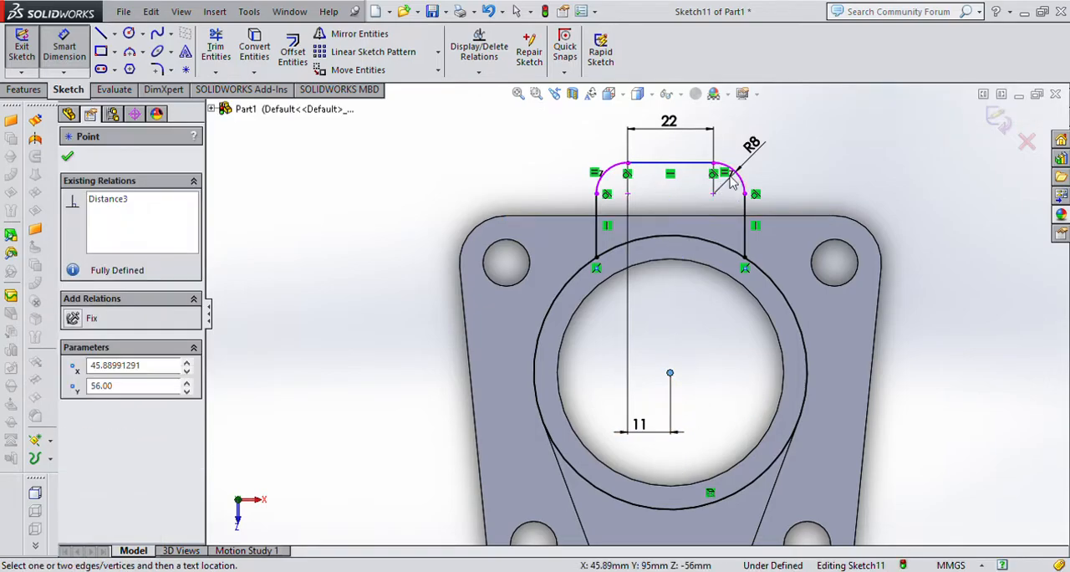
pyautogui.click(741, 184)
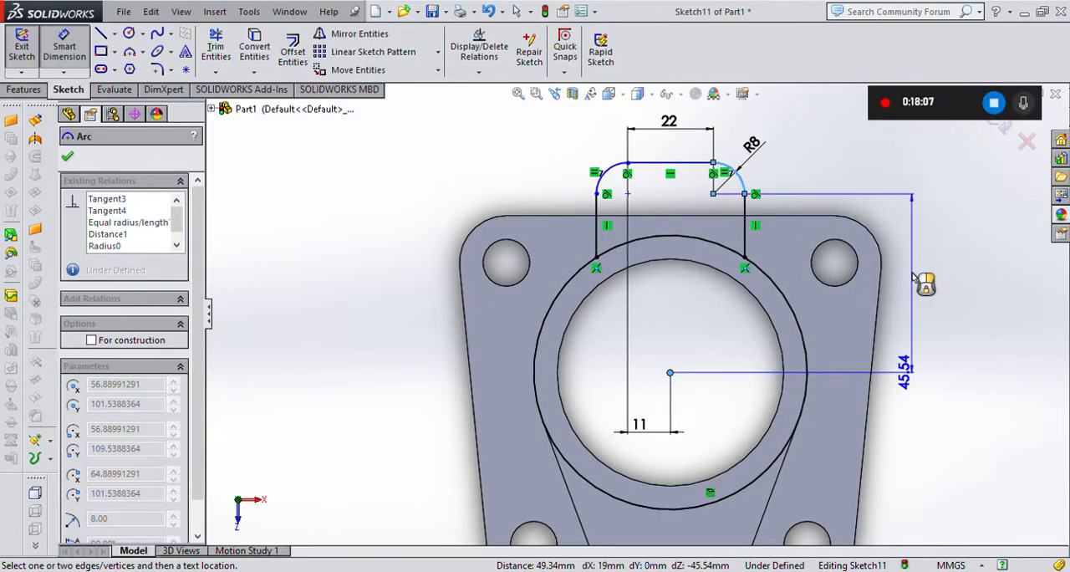
pyautogui.click(911, 327)
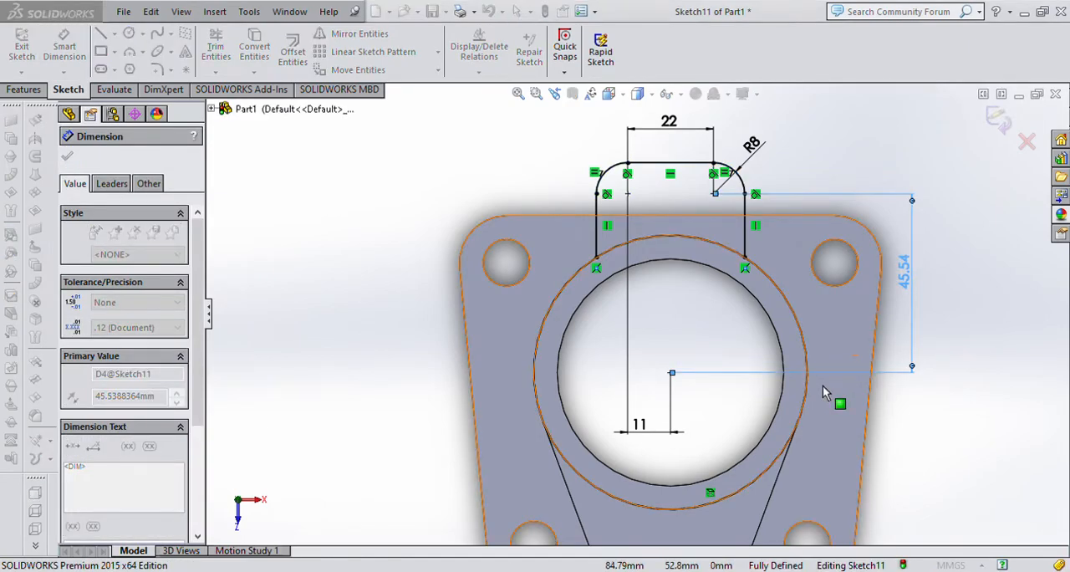
pyautogui.write('44')
pyautogui.press('Return')
pyautogui.click(935, 379)
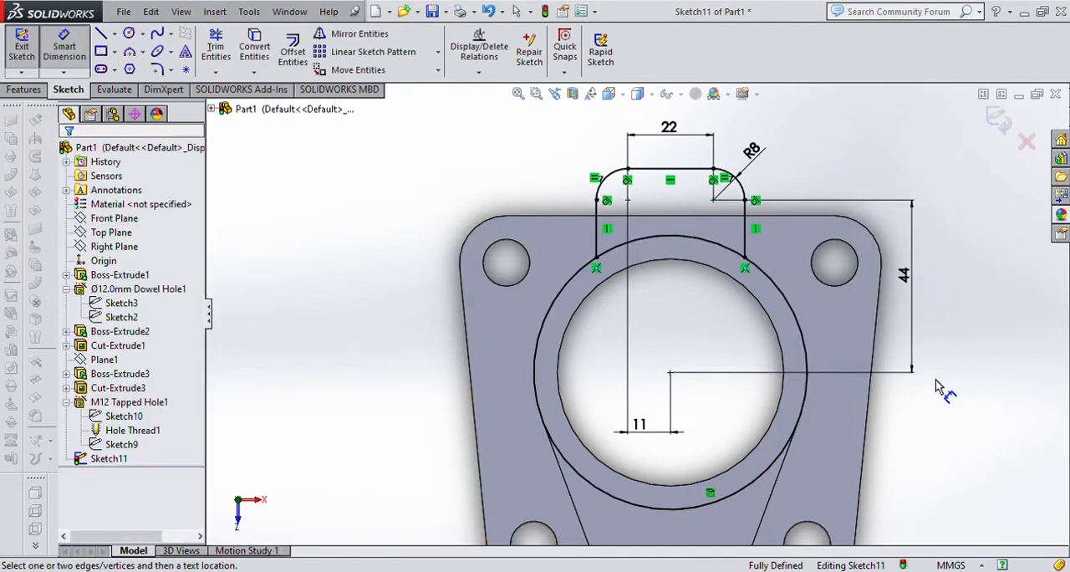
# Trim away the converted circle outside the lug profile, keeping only the arc between its two side lines.
pyautogui.scroll(-2, 601, 260)
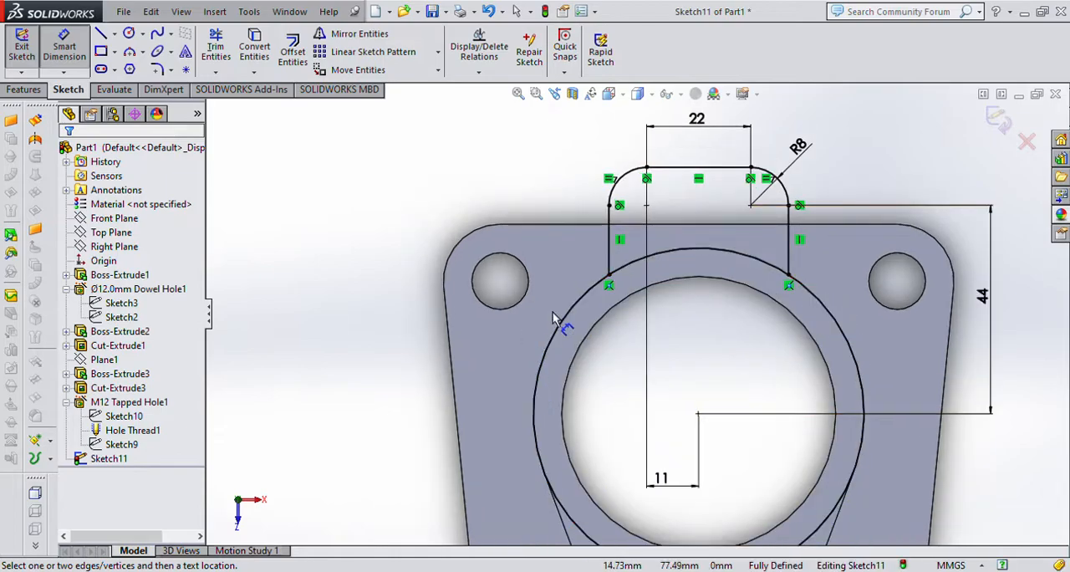
pyautogui.scroll(1, 635, 319)
pyautogui.click(229, 44)
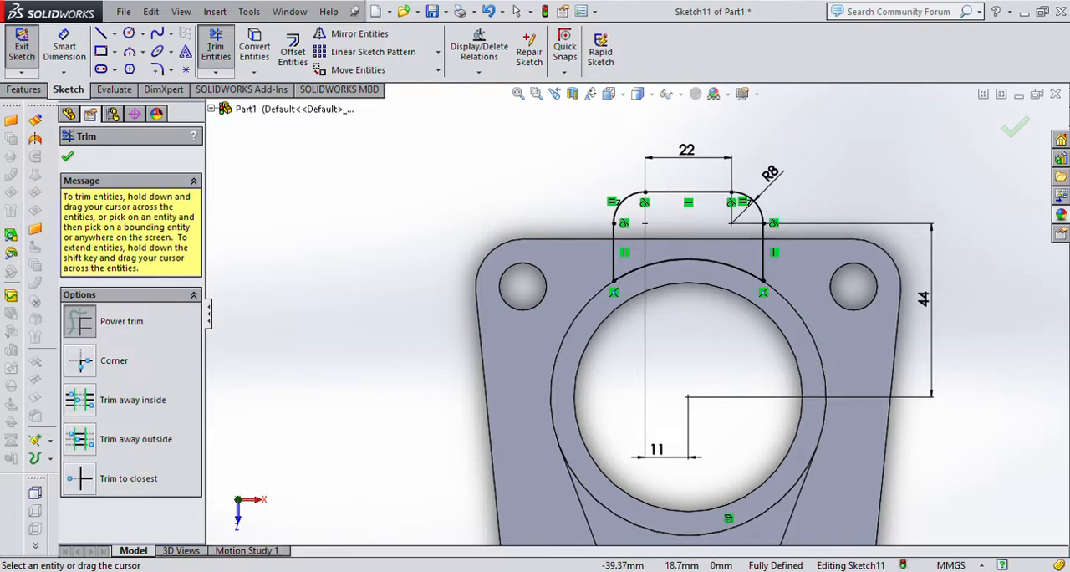
pyautogui.click(67, 158)
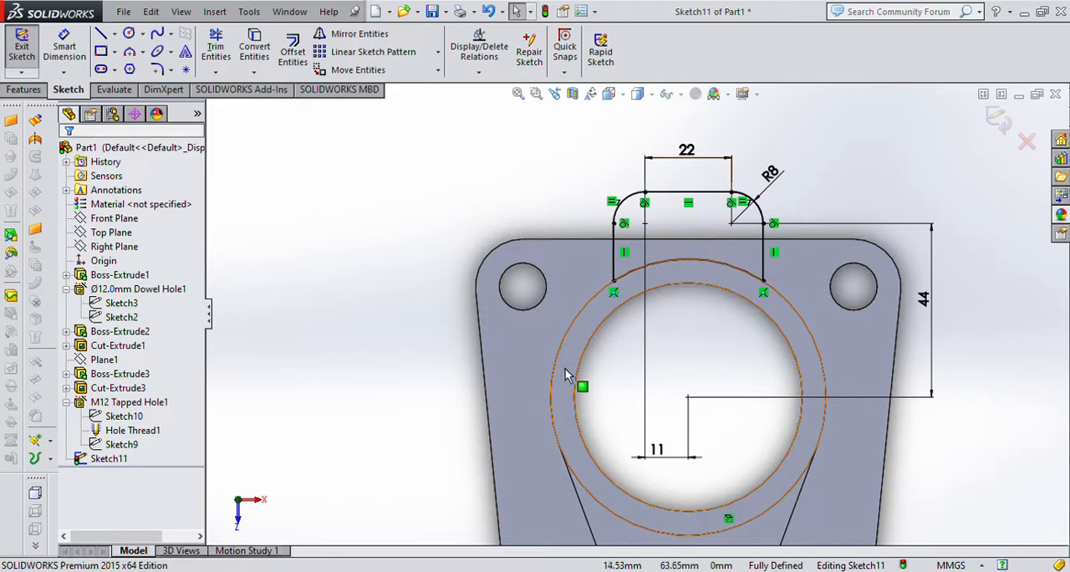
# Extrude the lug profile downward from the cylinder's top face as a blind, merged boss 32 mm deep.
pyautogui.hotkey('ctrl', '7')
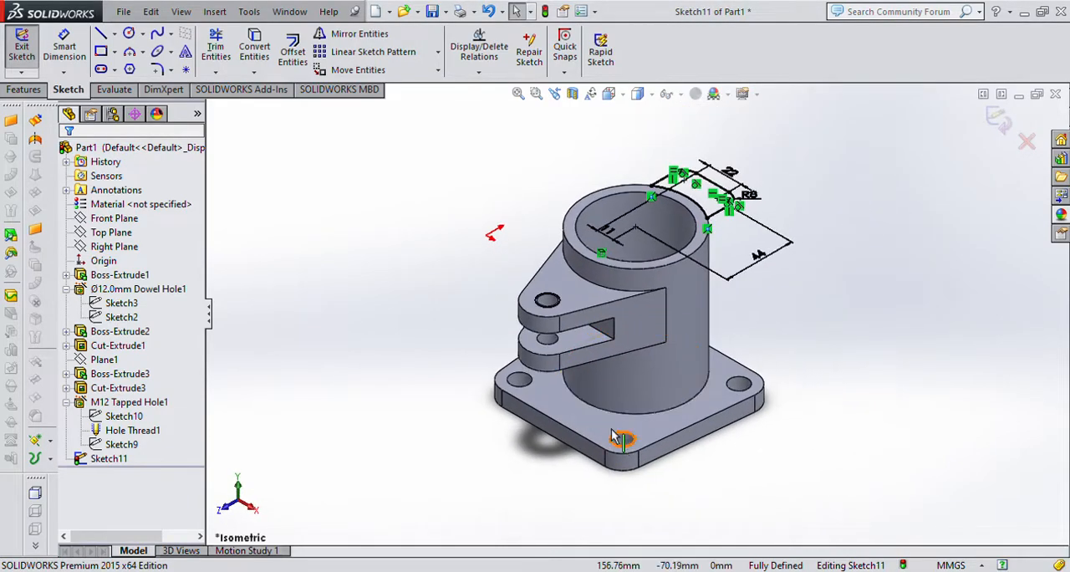
pyautogui.click(24, 89)
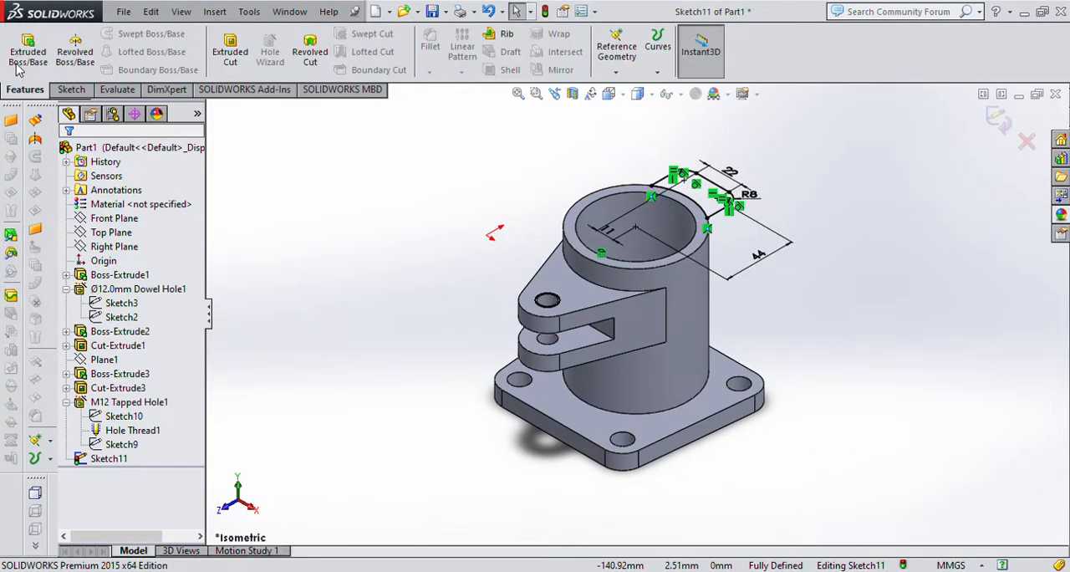
pyautogui.click(28, 50)
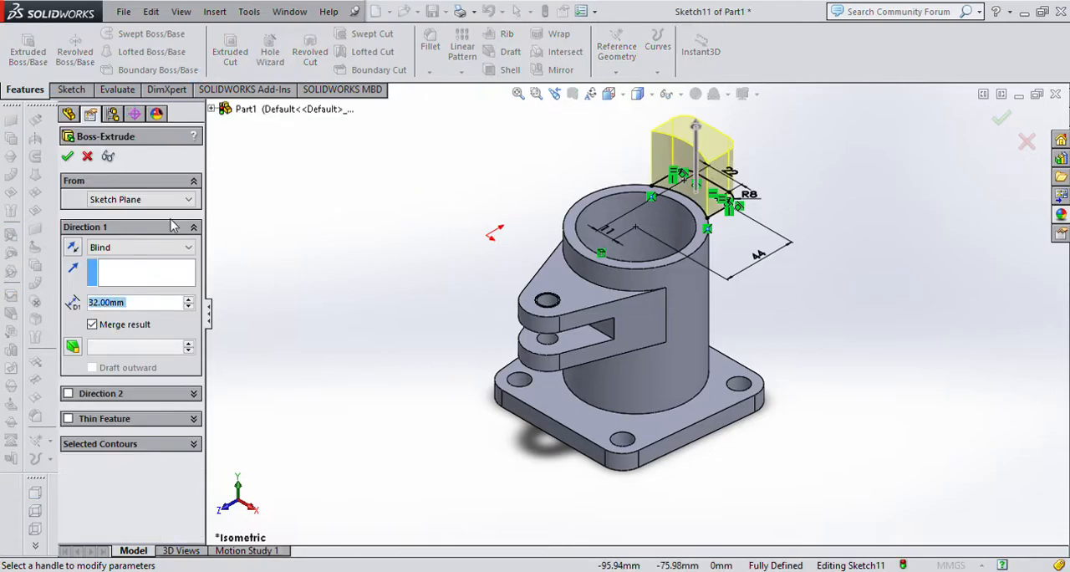
pyautogui.click(73, 247)
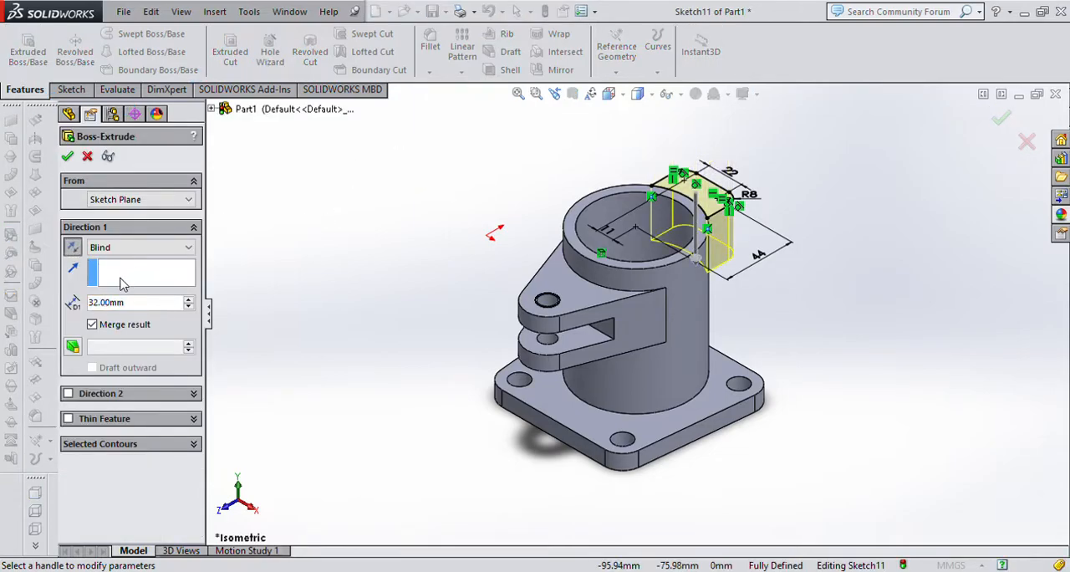
pyautogui.press('Return')
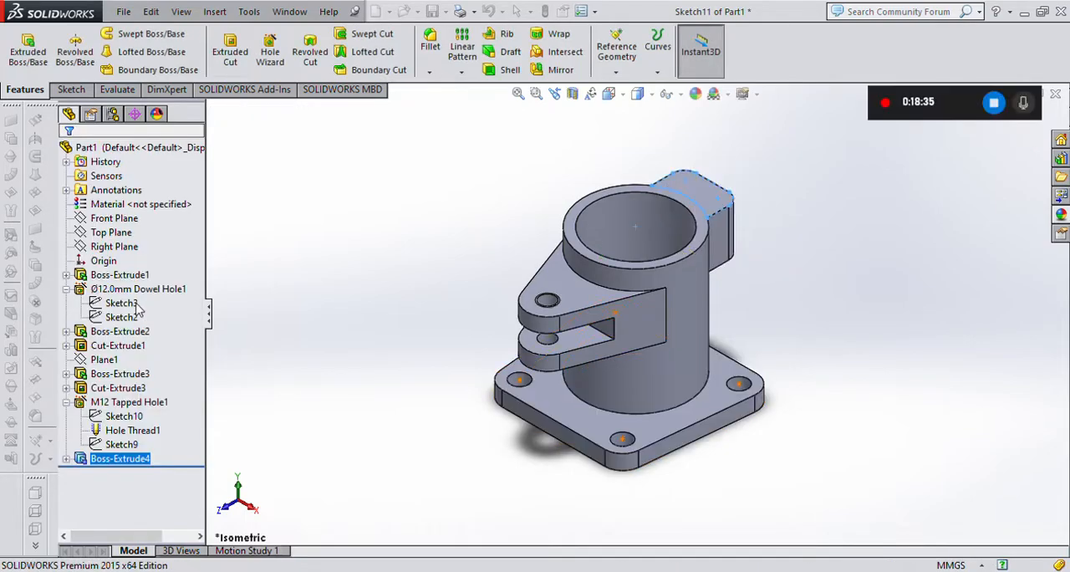
# Change the lug's extrusion depth to 10 mm.
pyautogui.click(126, 303)
pyautogui.click(117, 458)
pyautogui.click(104, 412)
pyautogui.write('1')
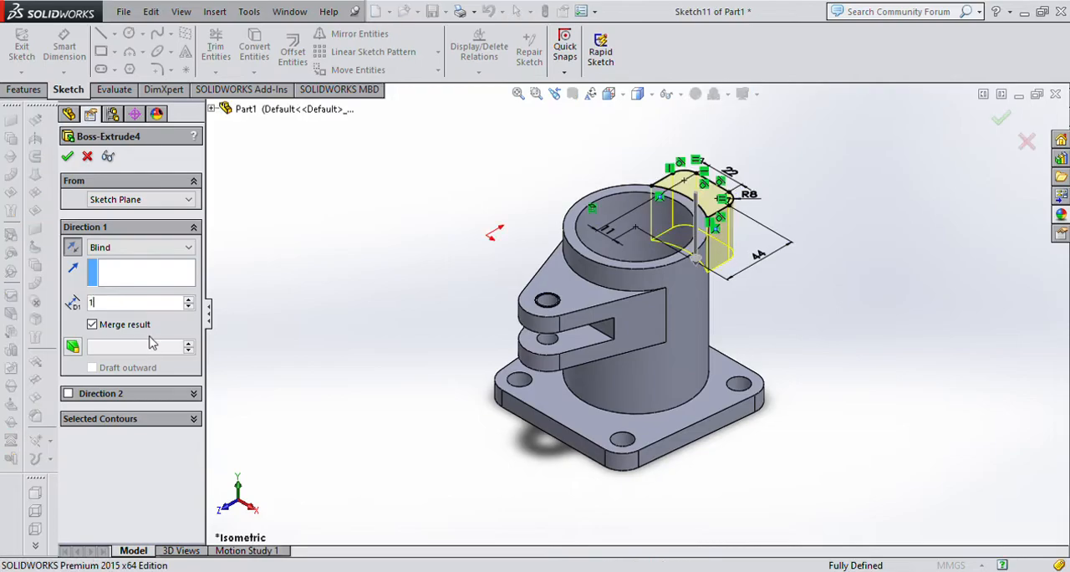
pyautogui.write('0')
pyautogui.press('Return')
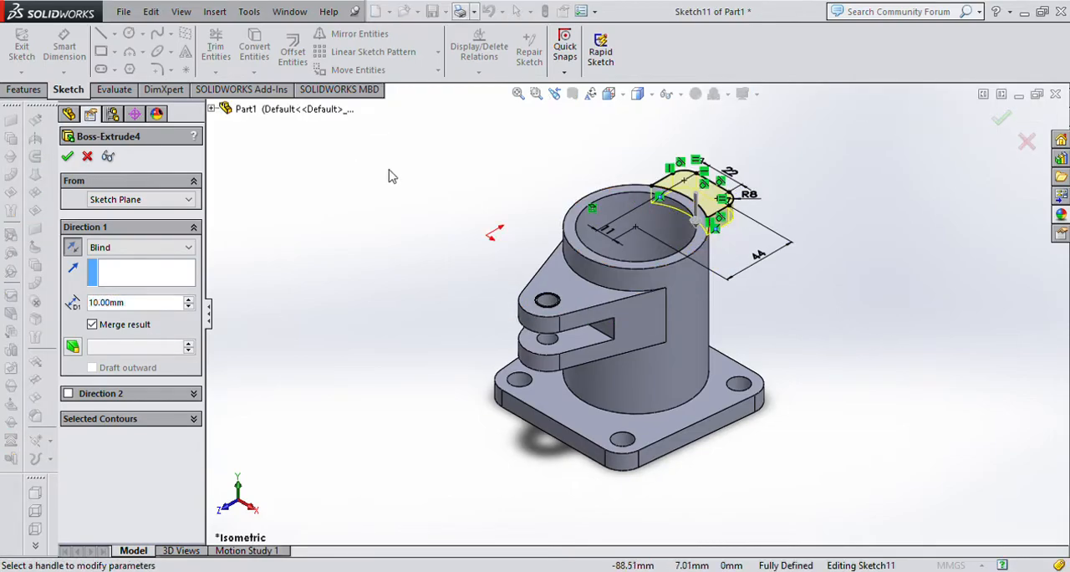
pyautogui.click(69, 156)
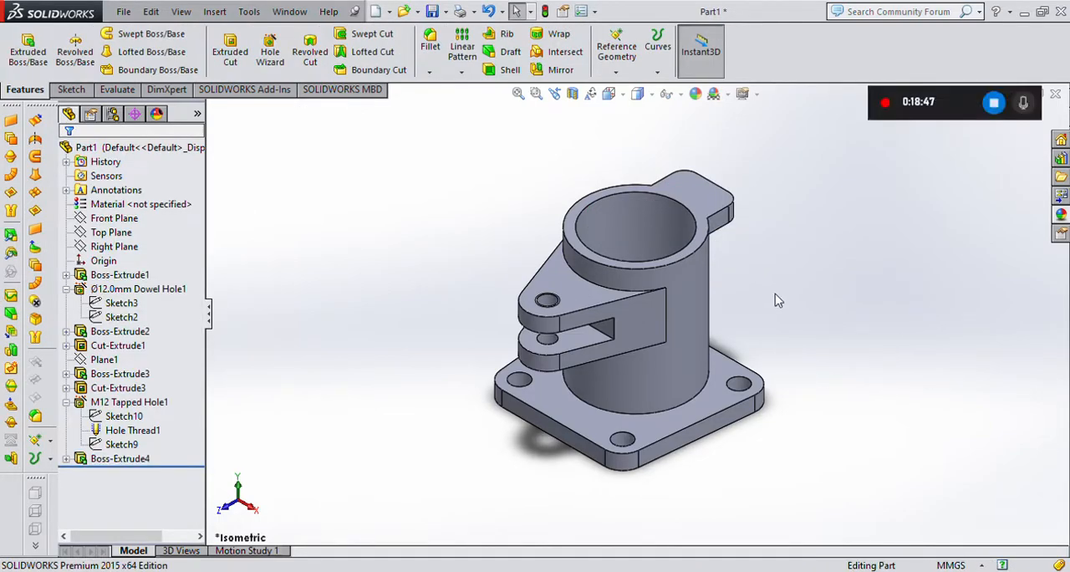
# Specify a Hole Wizard hole for the lug's top face as an ISO Ø12.0 dowel hole, blind 30 mm deep.
pyautogui.scroll(1, 785, 230)
pyautogui.scroll(-3, 701, 258)
pyautogui.scroll(3, 683, 253)
pyautogui.scroll(-2, 664, 269)
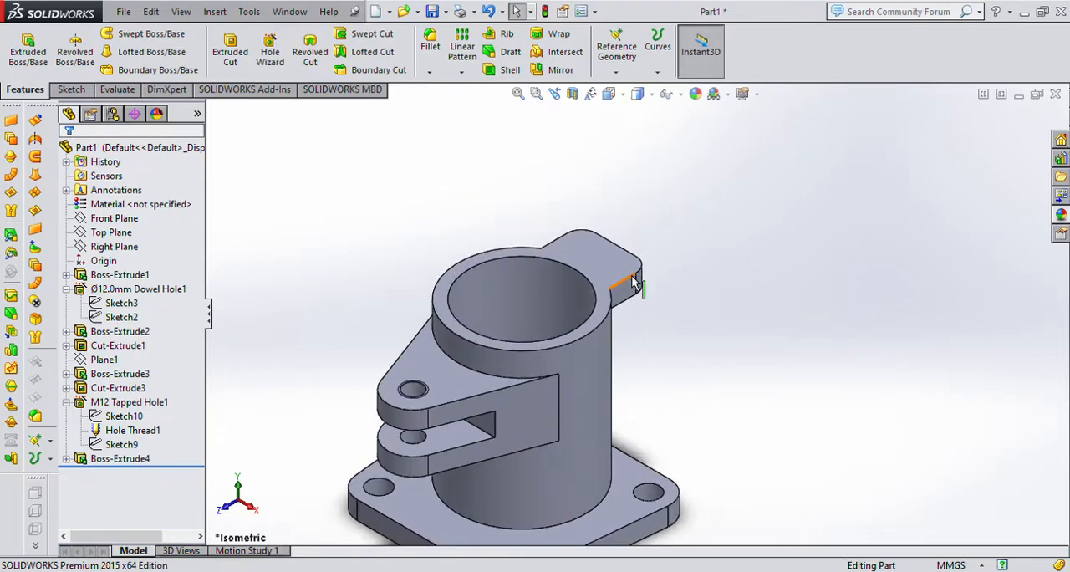
pyautogui.click(577, 259)
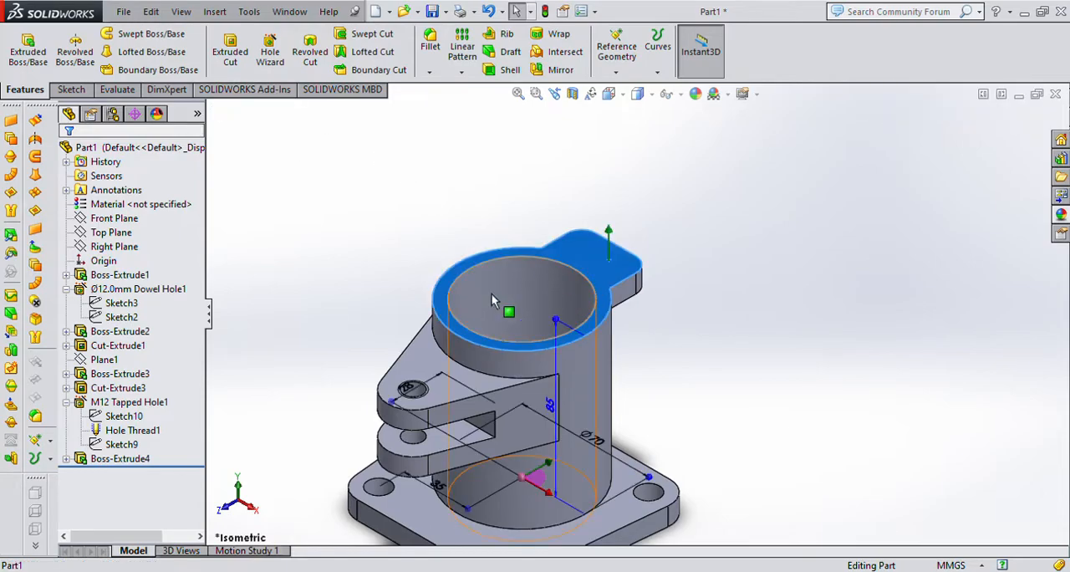
pyautogui.click(271, 50)
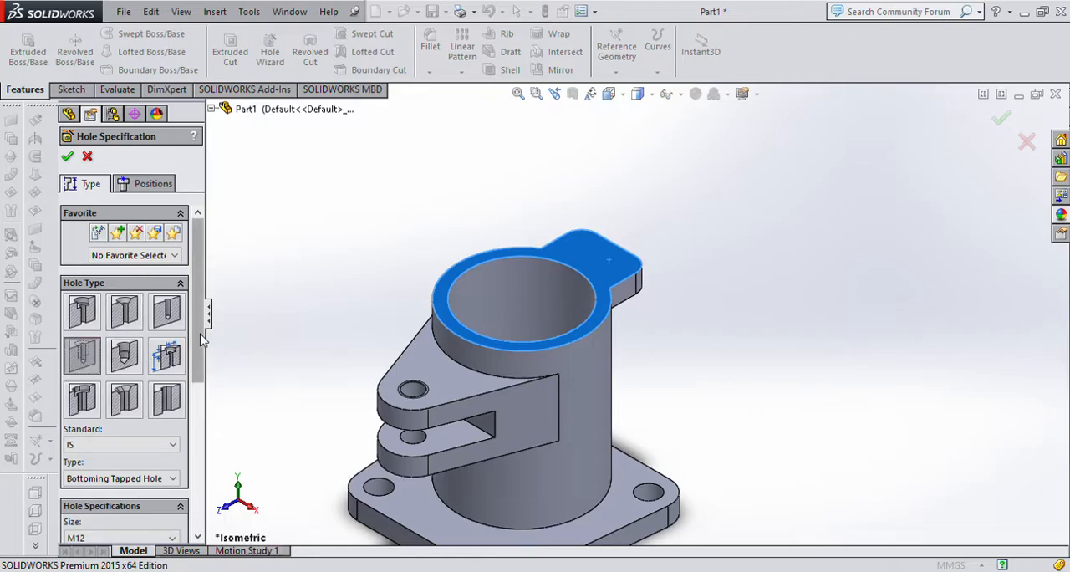
pyautogui.scroll(-3, 194, 388)
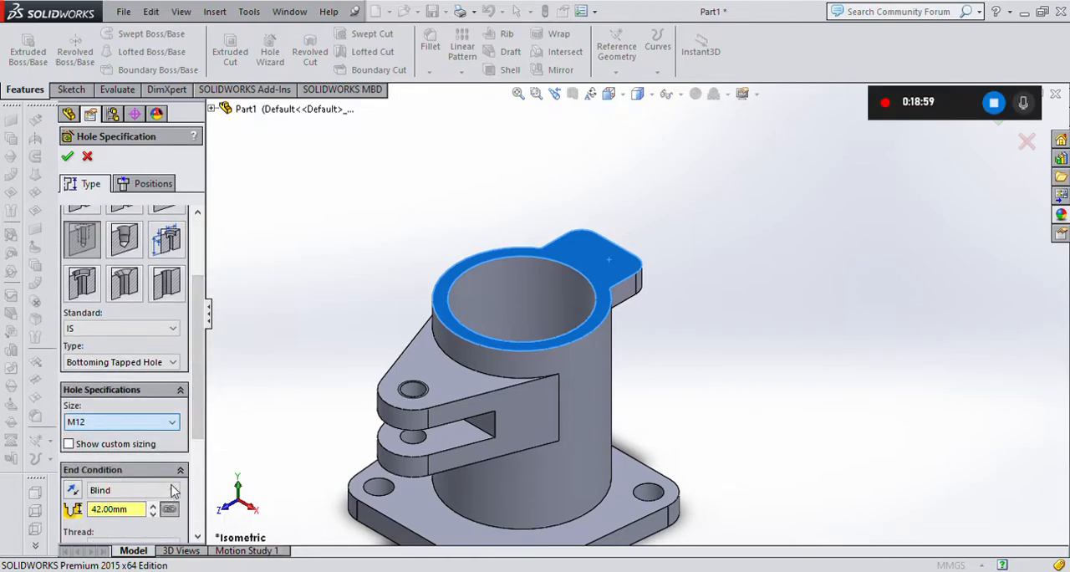
pyautogui.click(99, 490)
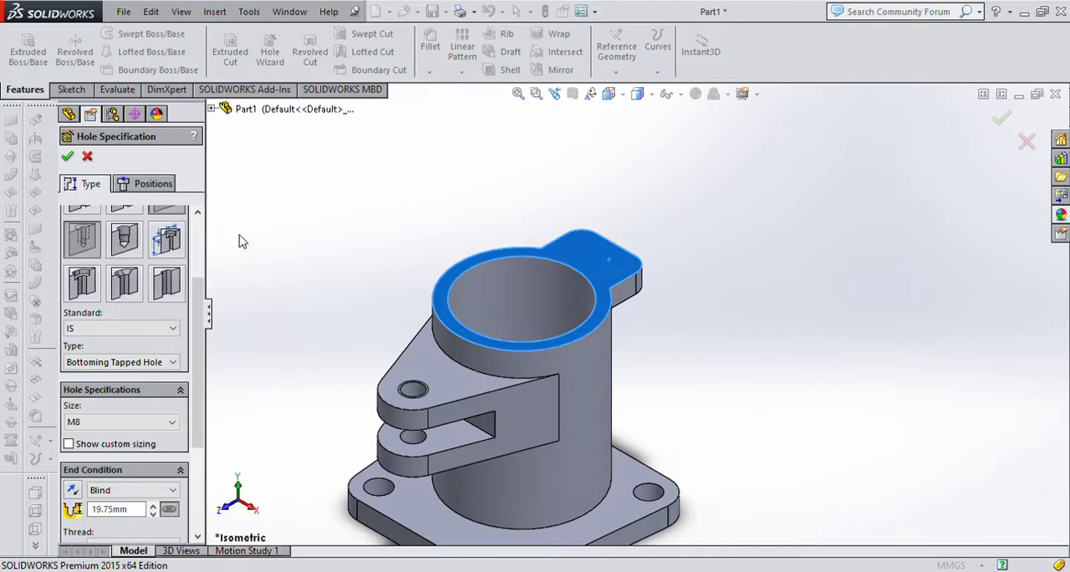
pyautogui.click(153, 206)
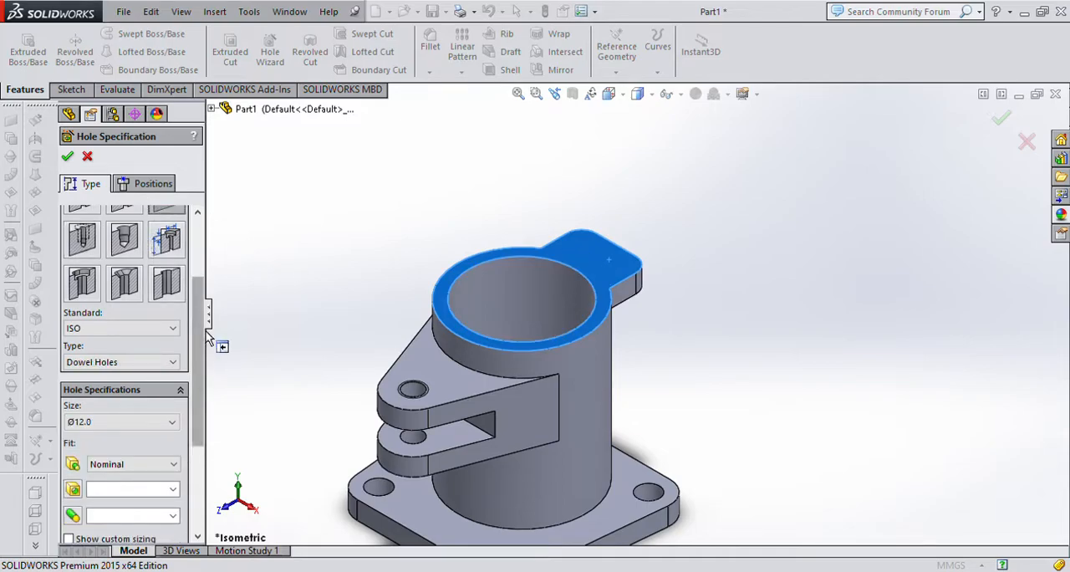
pyautogui.moveTo(201, 339); pyautogui.dragTo(208, 452)
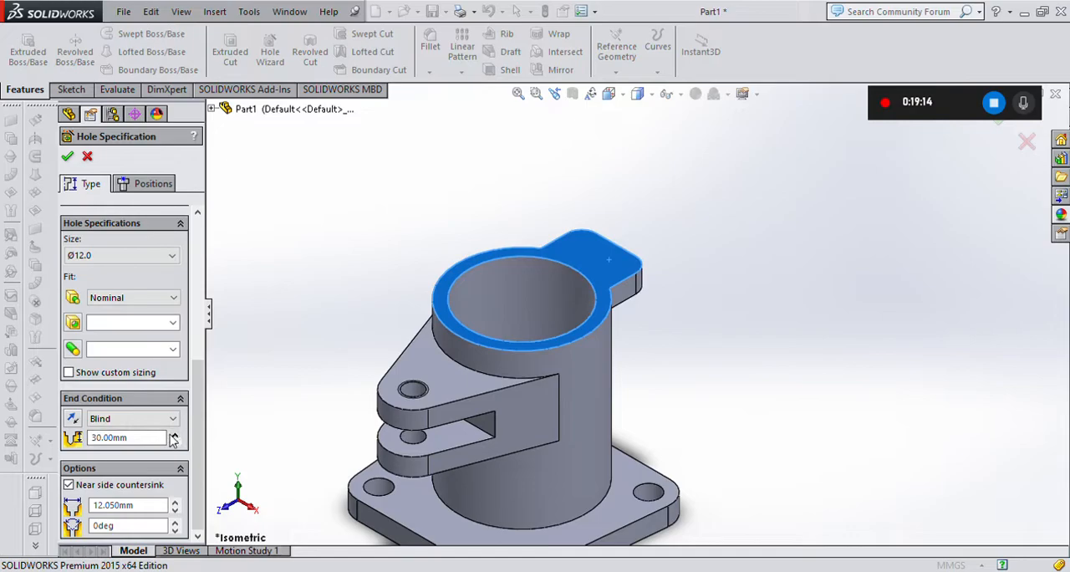
# Place two holes on the lug's top face, one near each rounded corner, and create them.
pyautogui.click(138, 186)
pyautogui.click(584, 242)
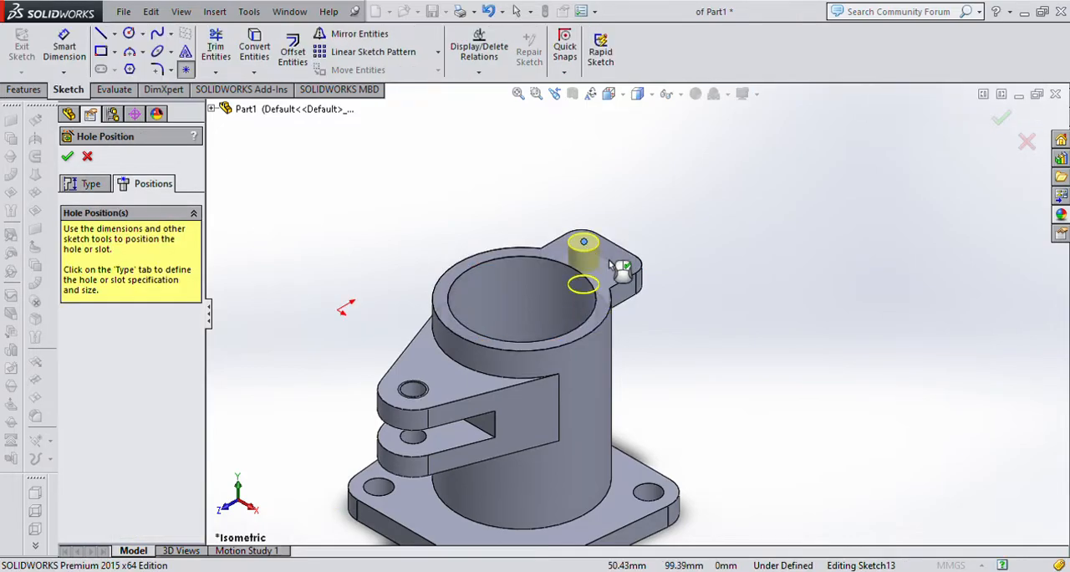
pyautogui.click(615, 263)
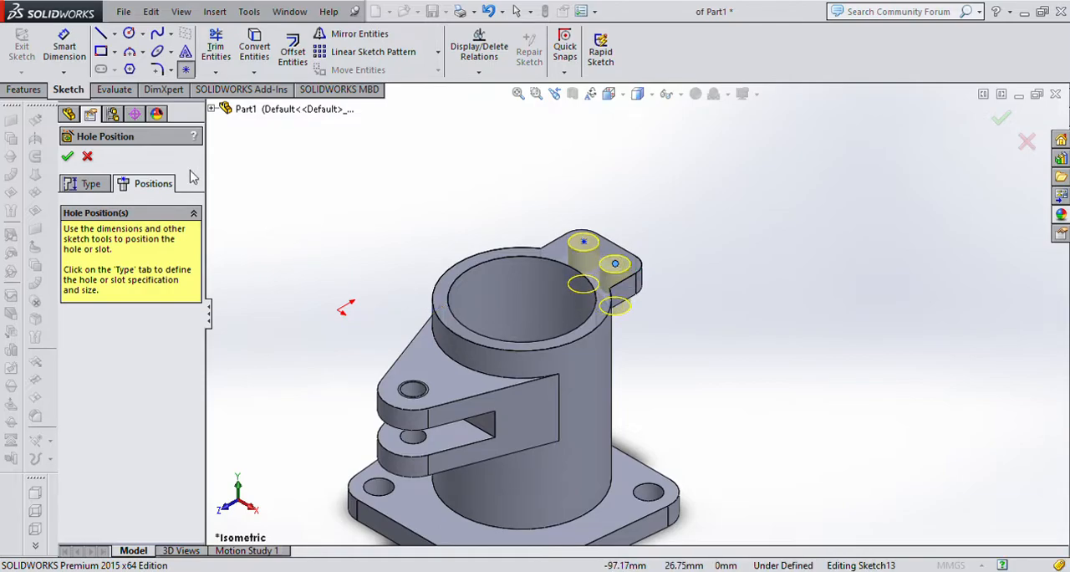
pyautogui.click(67, 157)
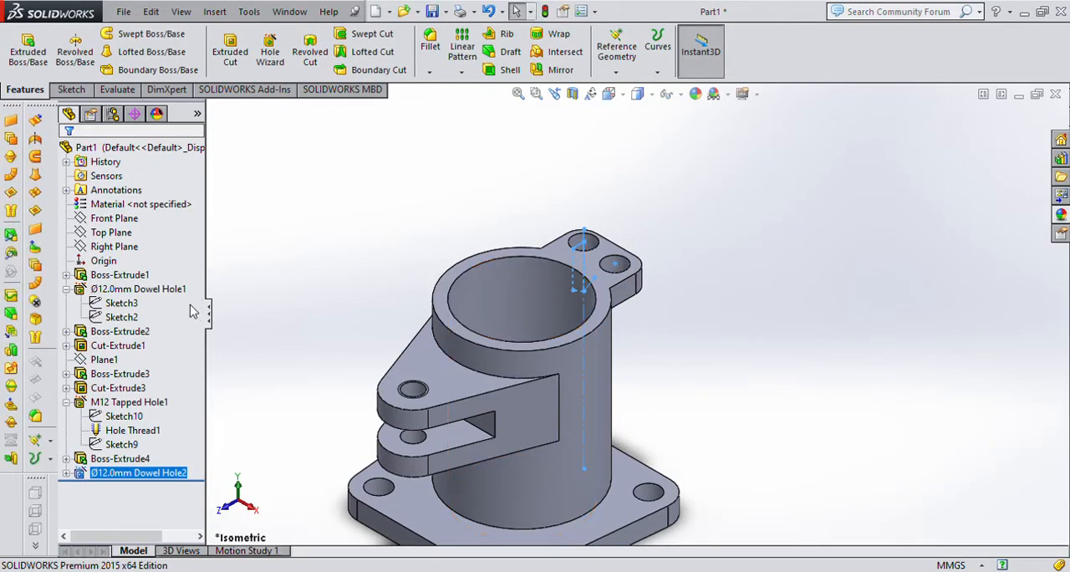
# Edit the lug holes' position sketch and make the rear hole point concentric with the lug's rear rounded corner.
pyautogui.click(66, 473)
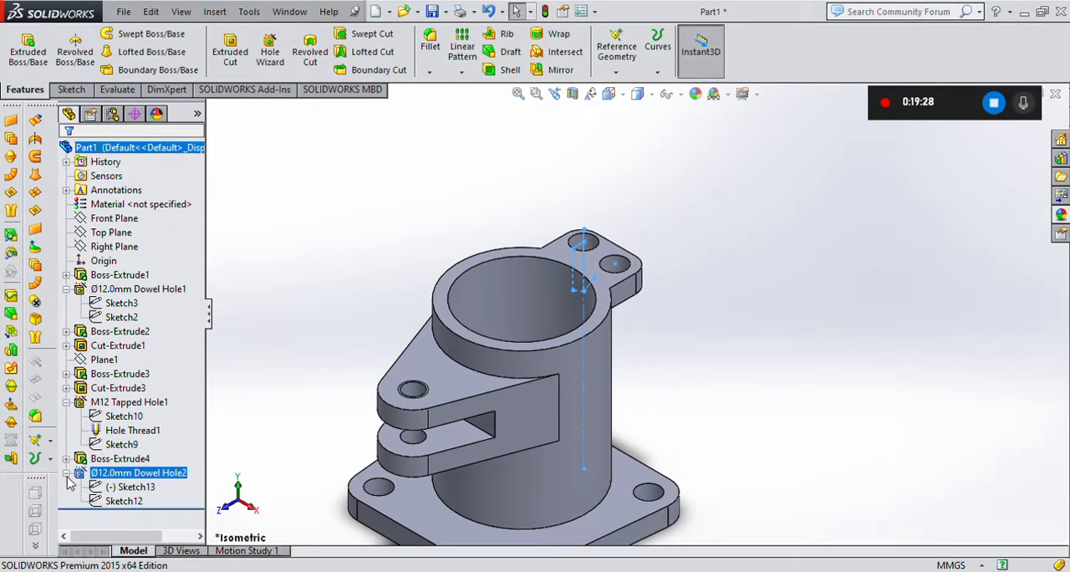
pyautogui.click(130, 486)
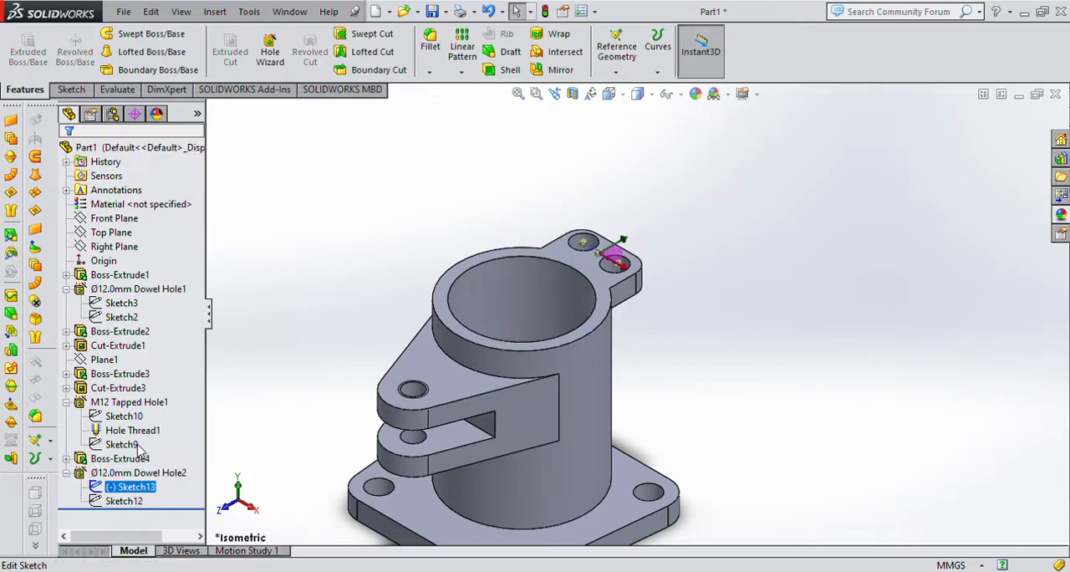
pyautogui.click(141, 450)
pyautogui.scroll(-5, 599, 251)
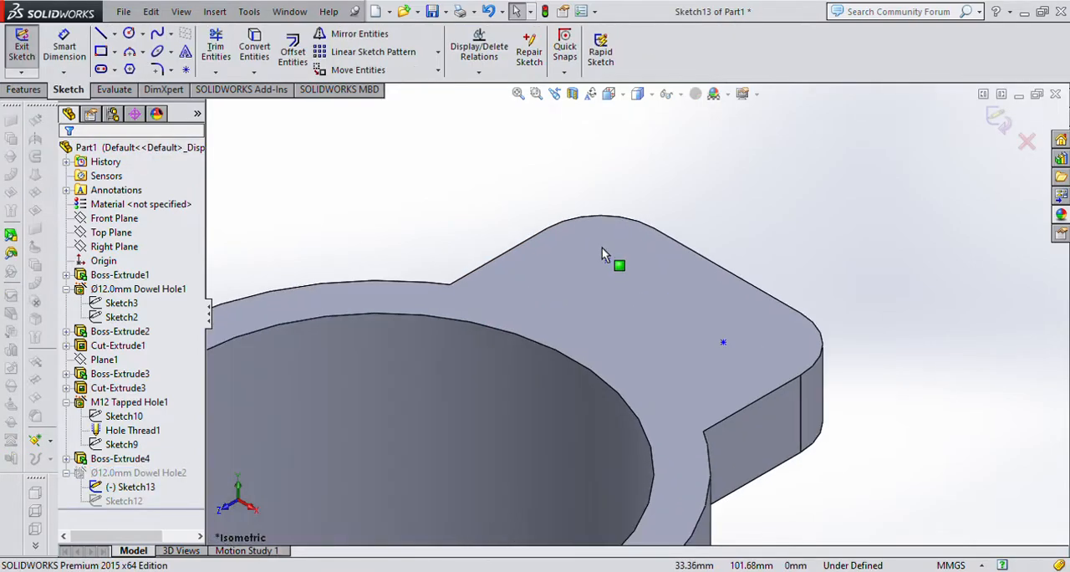
pyautogui.click(607, 260)
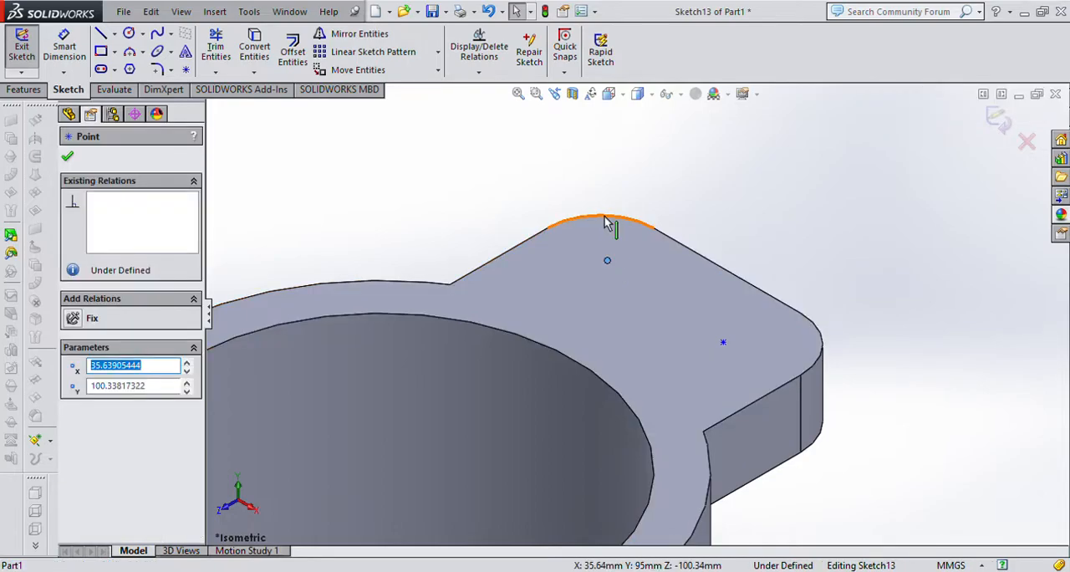
pyautogui.keyDown('ctrl'); pyautogui.click(608, 224); pyautogui.keyUp('ctrl')
pyautogui.click(73, 410)
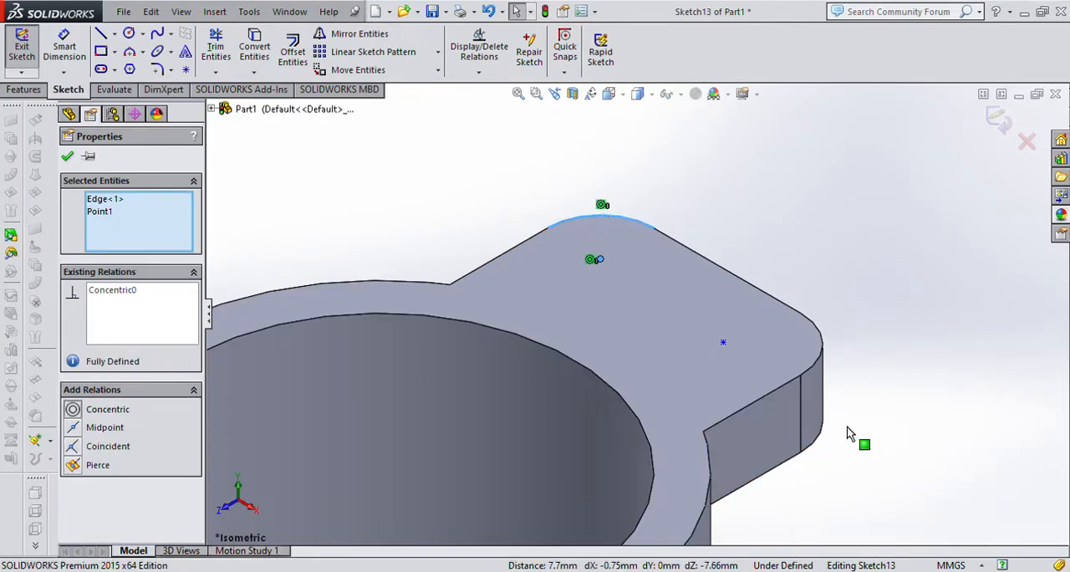
# Make the other hole point concentric with the lug's front rounded corner and finish the position sketch.
pyautogui.click(861, 442)
pyautogui.click(724, 343)
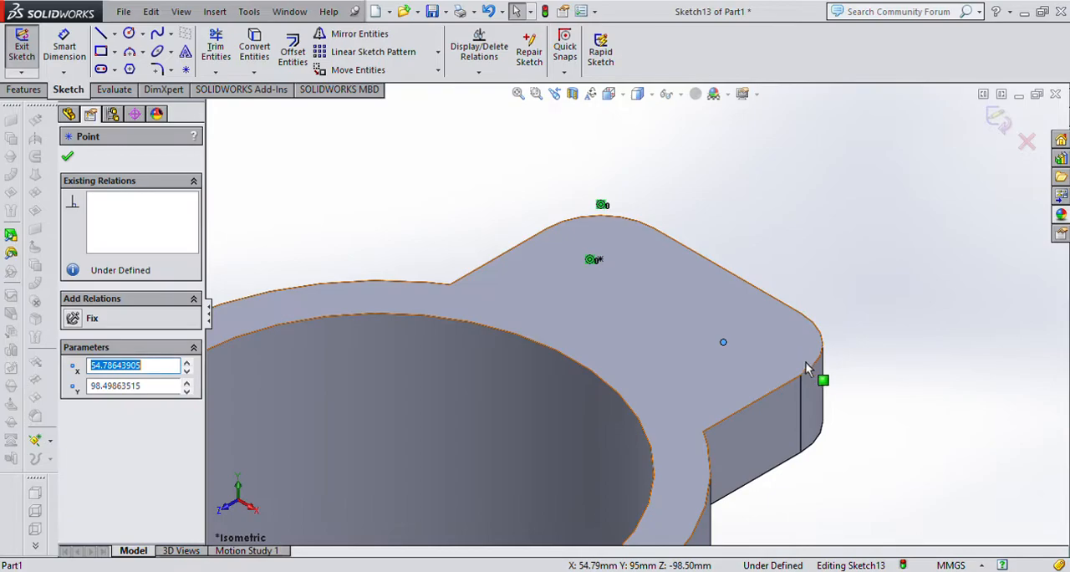
pyautogui.keyDown('ctrl'); pyautogui.click(819, 362); pyautogui.keyUp('ctrl')
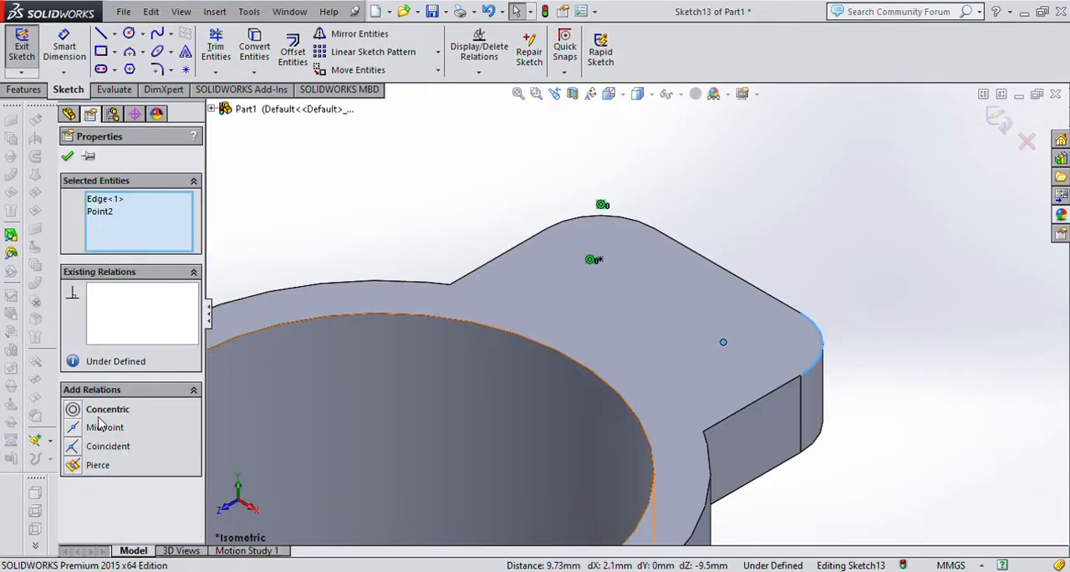
pyautogui.click(73, 410)
pyautogui.click(855, 327)
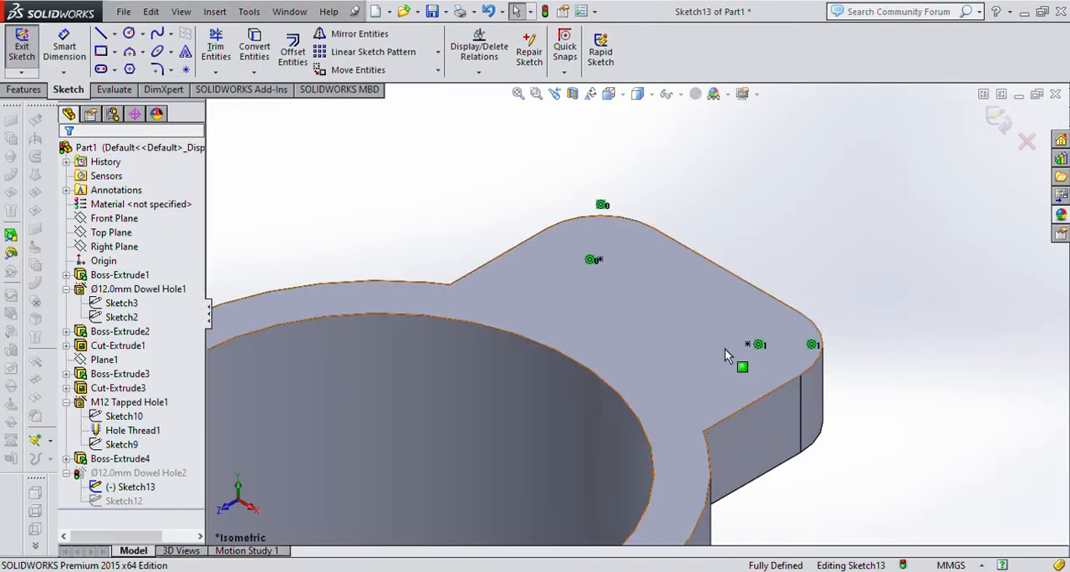
pyautogui.click(998, 117)
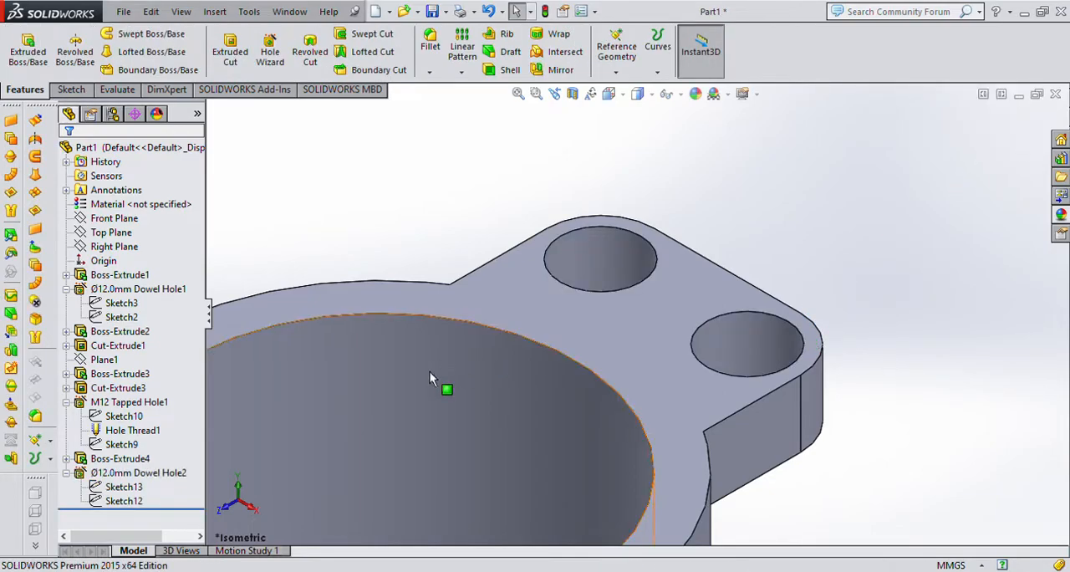
# Change the two lug holes to IS bottoming tapped holes of size M8.
pyautogui.click(114, 473)
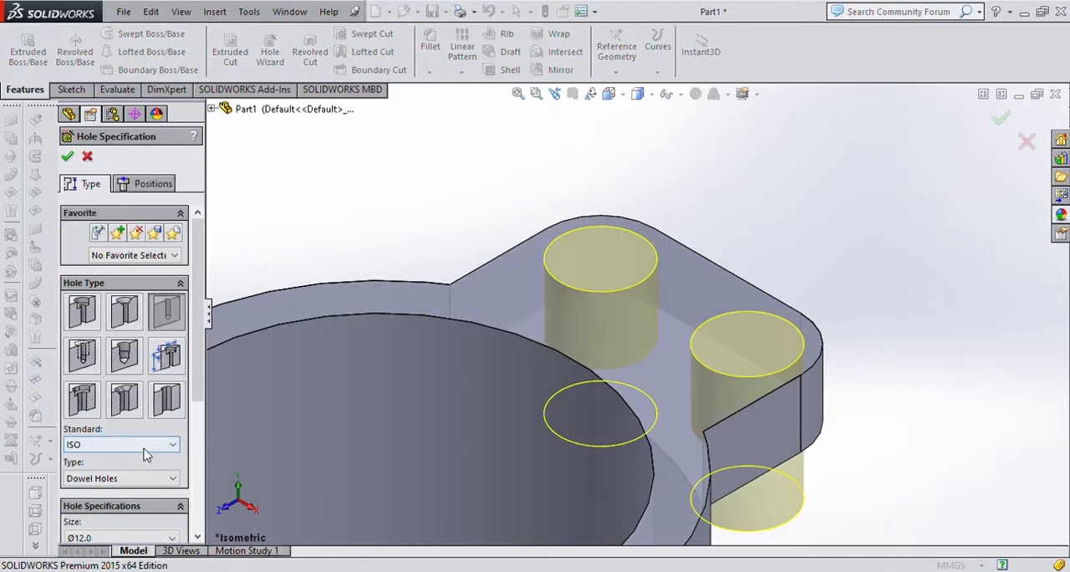
pyautogui.scroll(-5, 188, 451)
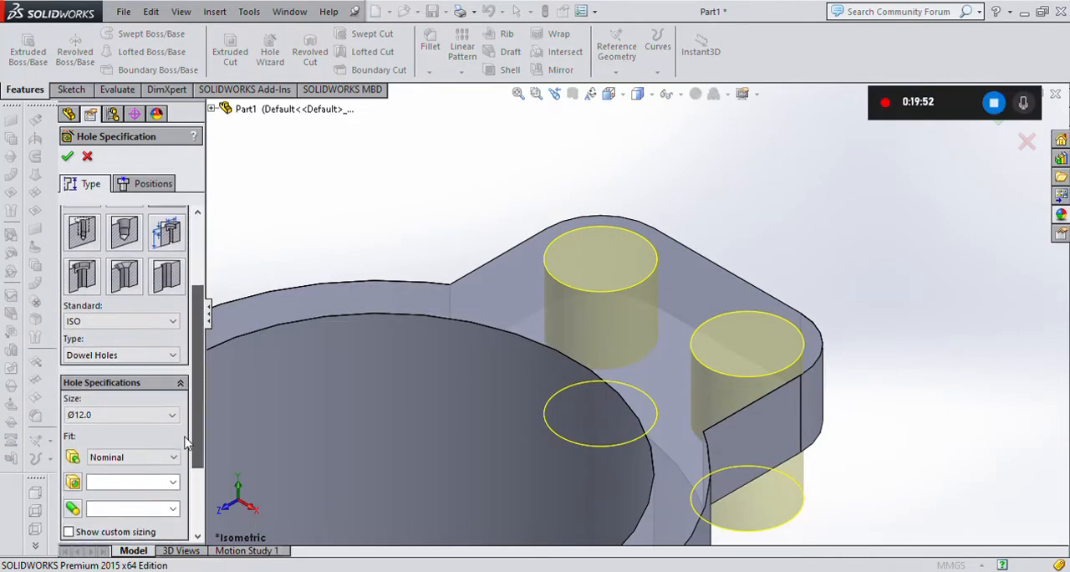
pyautogui.scroll(-1, 190, 472)
pyautogui.scroll(4, 192, 464)
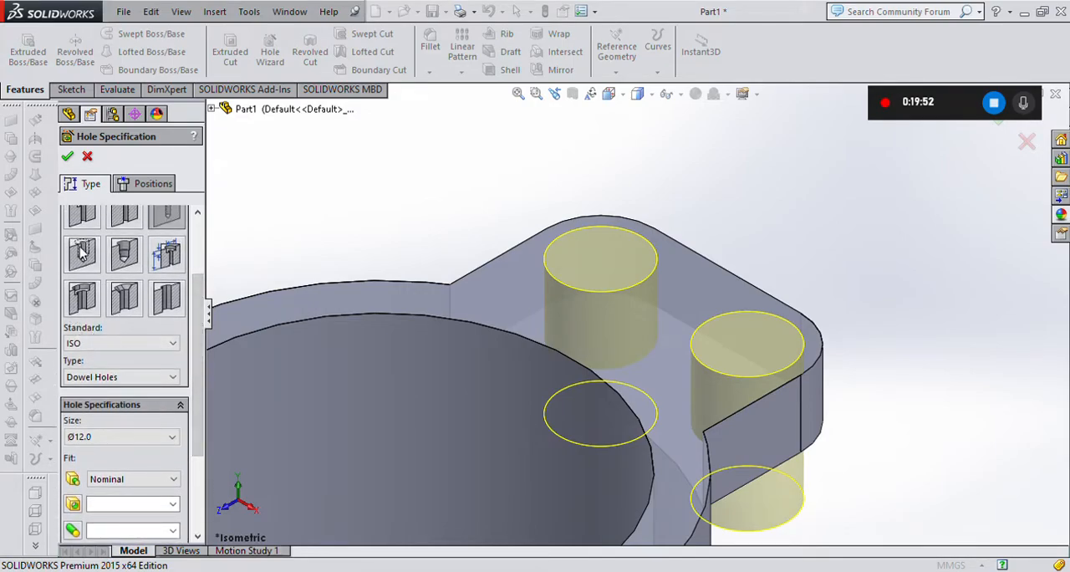
pyautogui.click(82, 254)
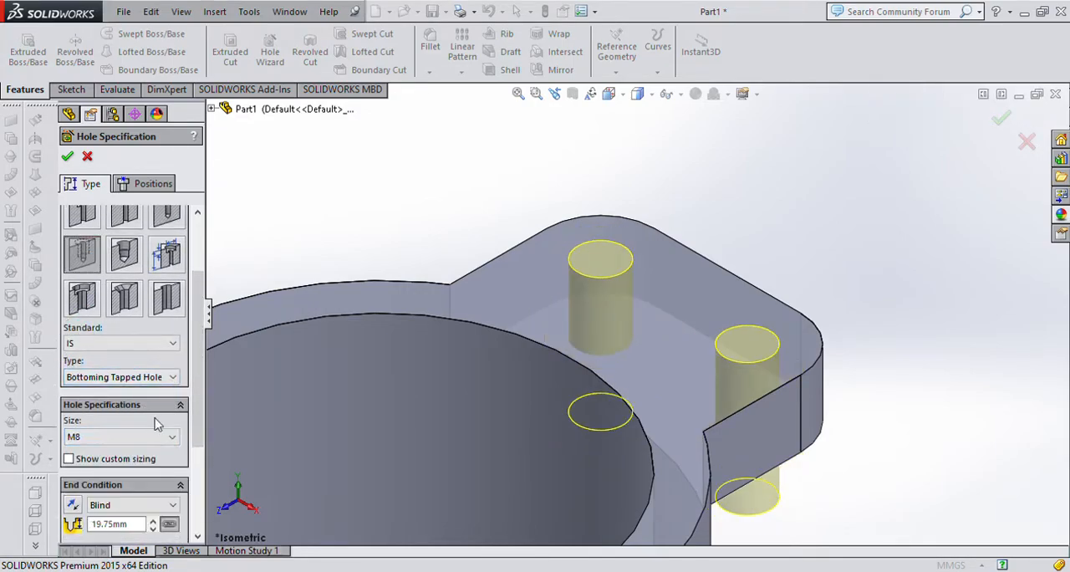
pyautogui.moveTo(195, 378)
pyautogui.mouseDown()
pyautogui.moveTo(198, 405)
pyautogui.moveTo(195, 390)
pyautogui.mouseUp()
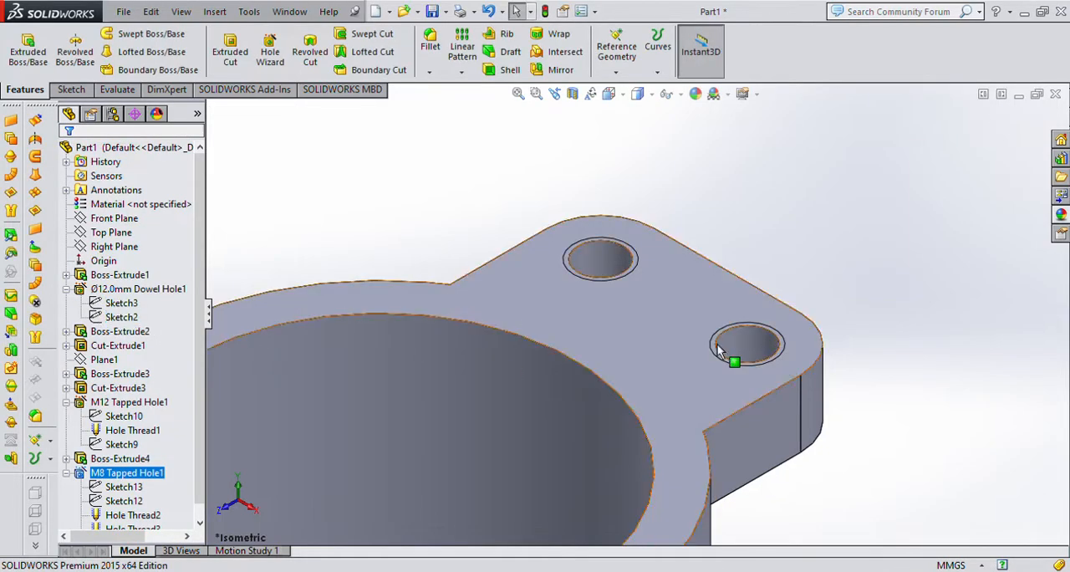
pyautogui.click(663, 383)
pyautogui.hotkey('ctrl', '8')
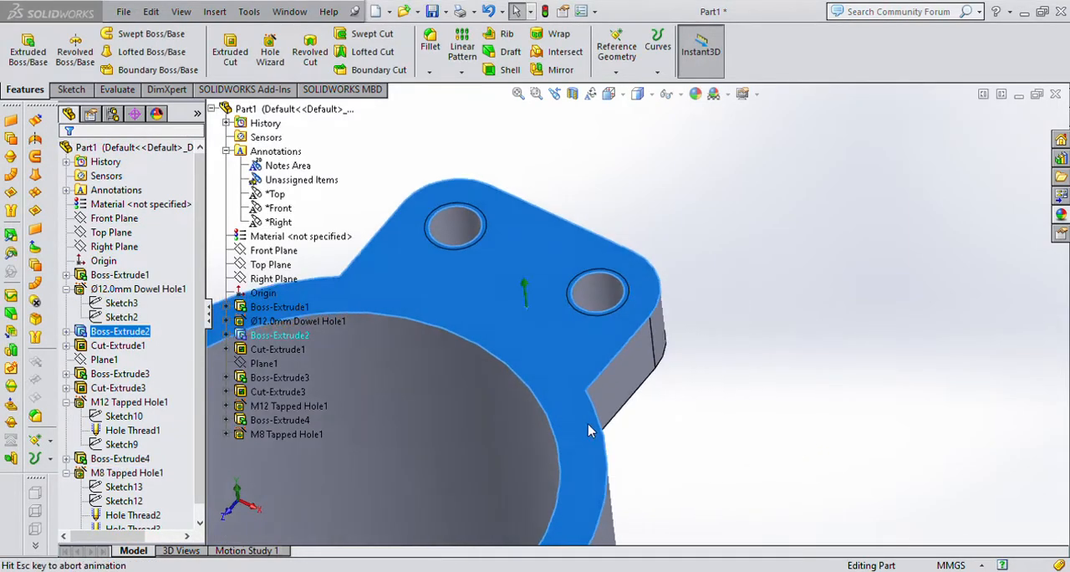
pyautogui.scroll(-8, 646, 152)
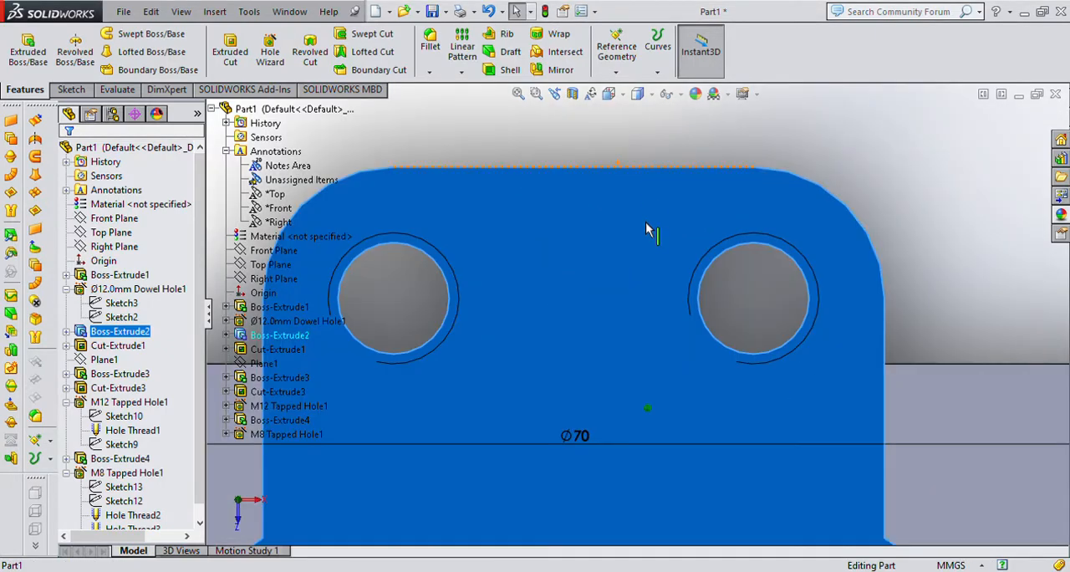
pyautogui.click(938, 277)
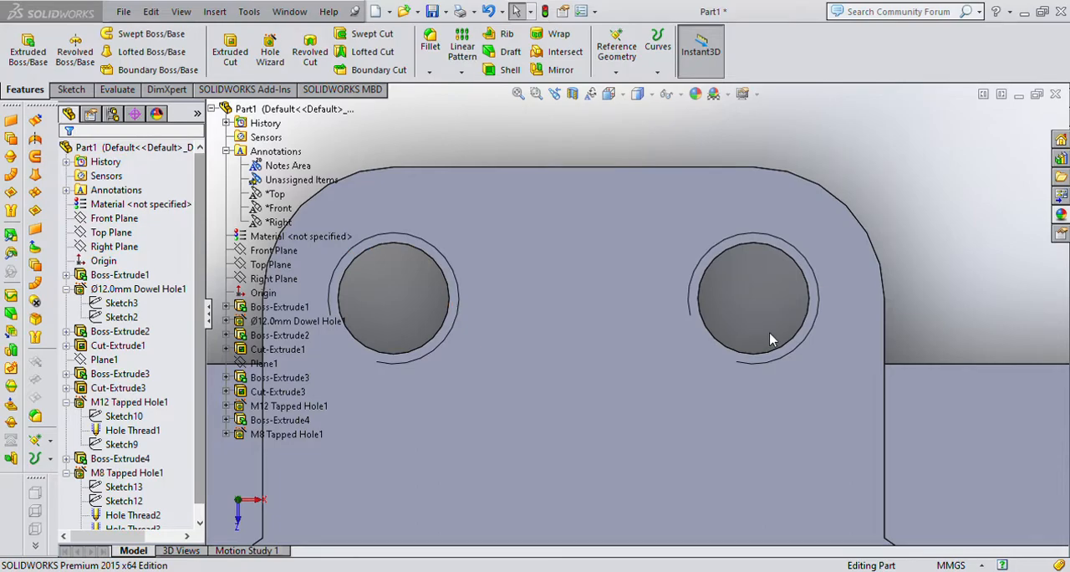
pyautogui.hotkey('ctrl', '7')
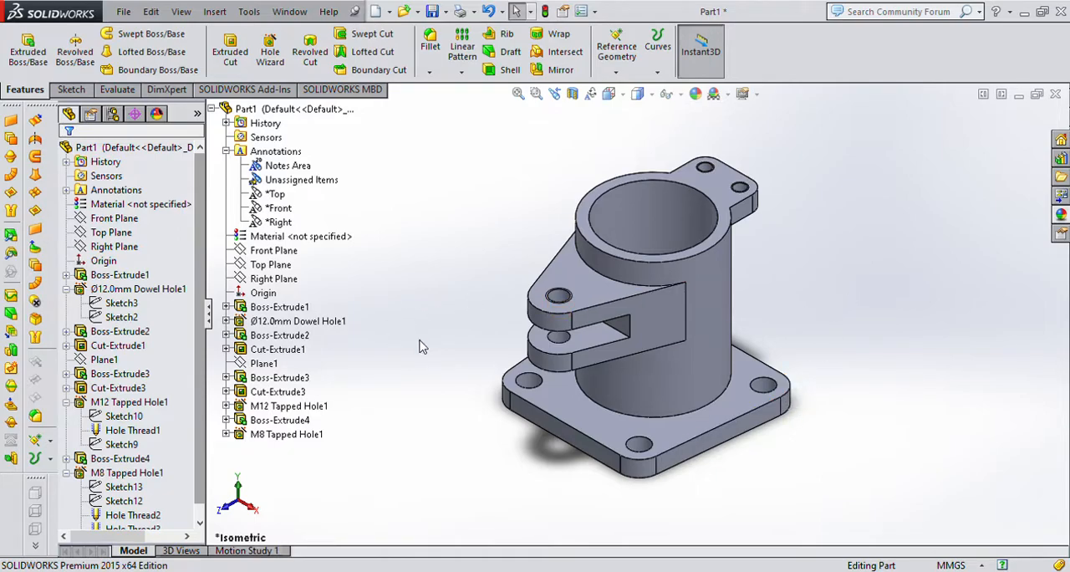
# Create a reference plane offset 11 mm inward from the lug's flat side face, with the offset direction flipped.
pyautogui.scroll(-3, 725, 211)
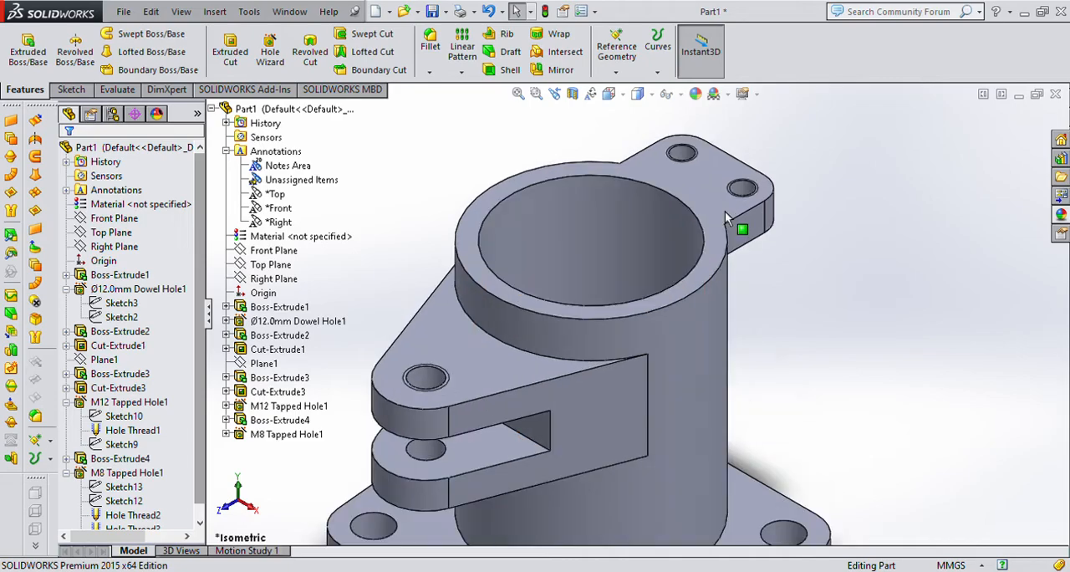
pyautogui.click(750, 232)
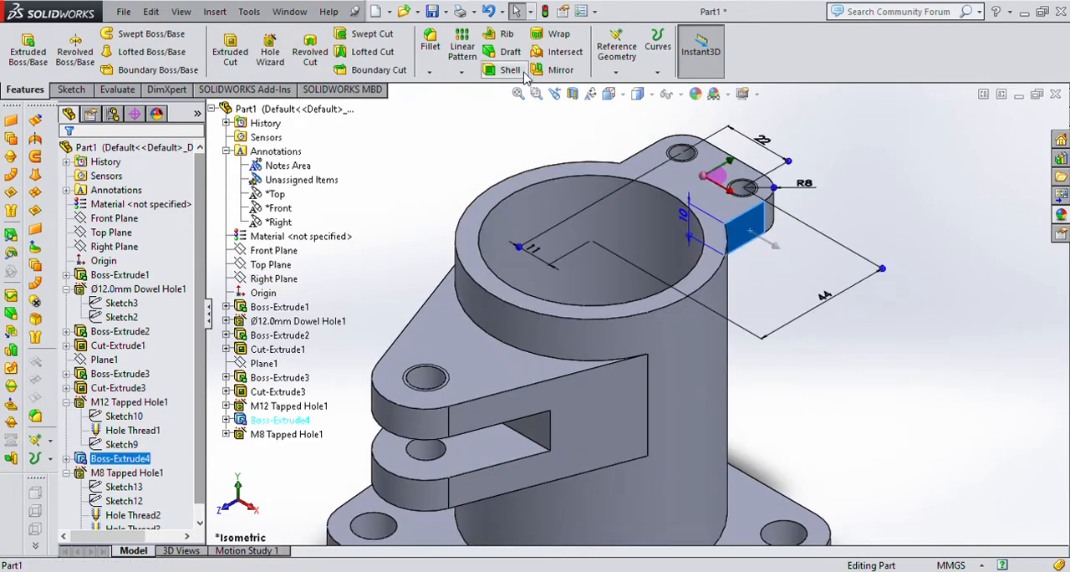
pyautogui.click(616, 50)
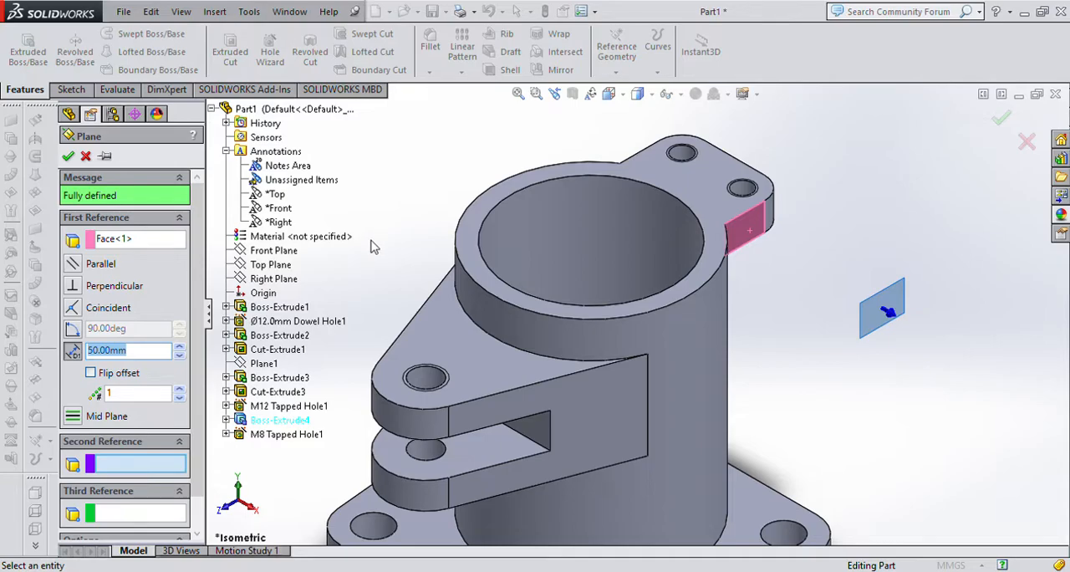
pyautogui.click(90, 373)
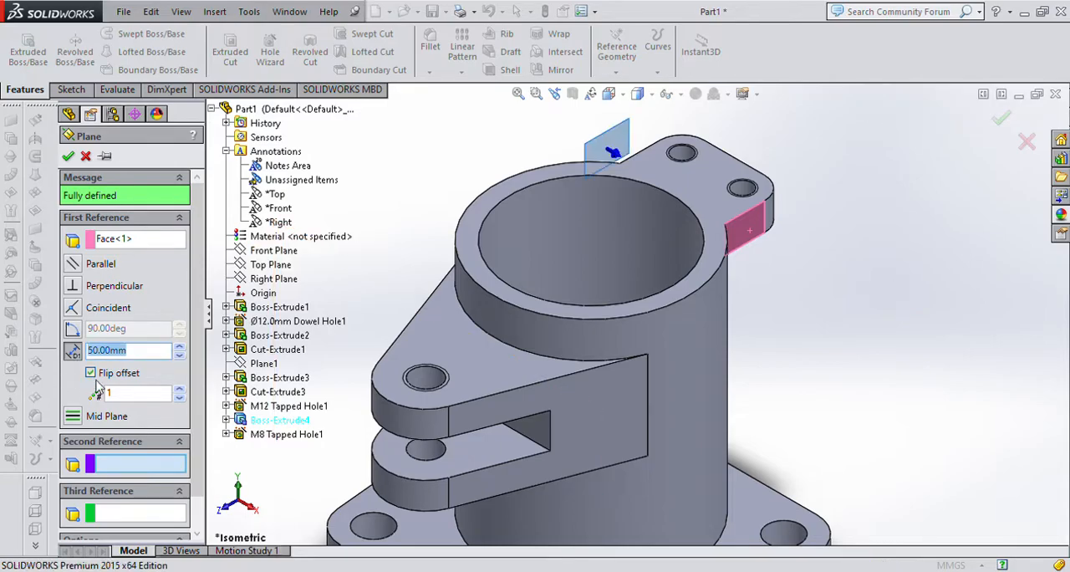
pyautogui.write('11')
pyautogui.press('Return')
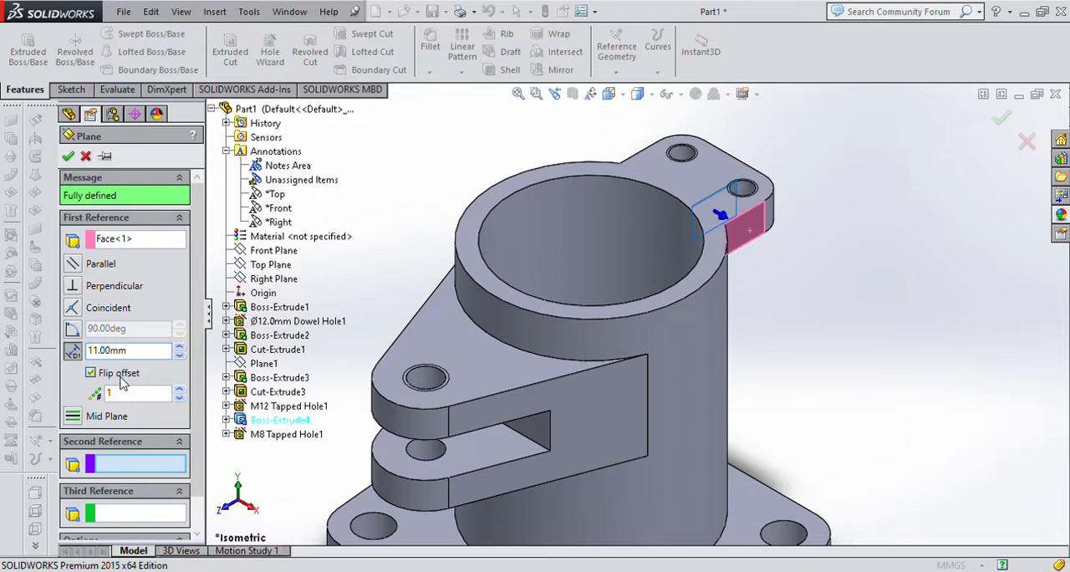
pyautogui.moveTo(142, 352); pyautogui.dragTo(1, 334)
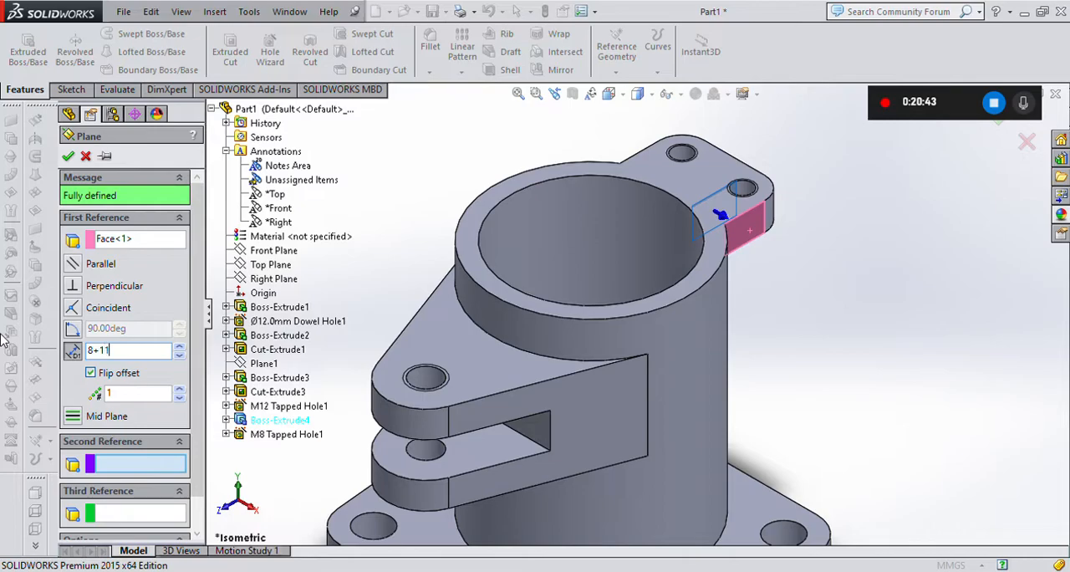
pyautogui.press('Return')
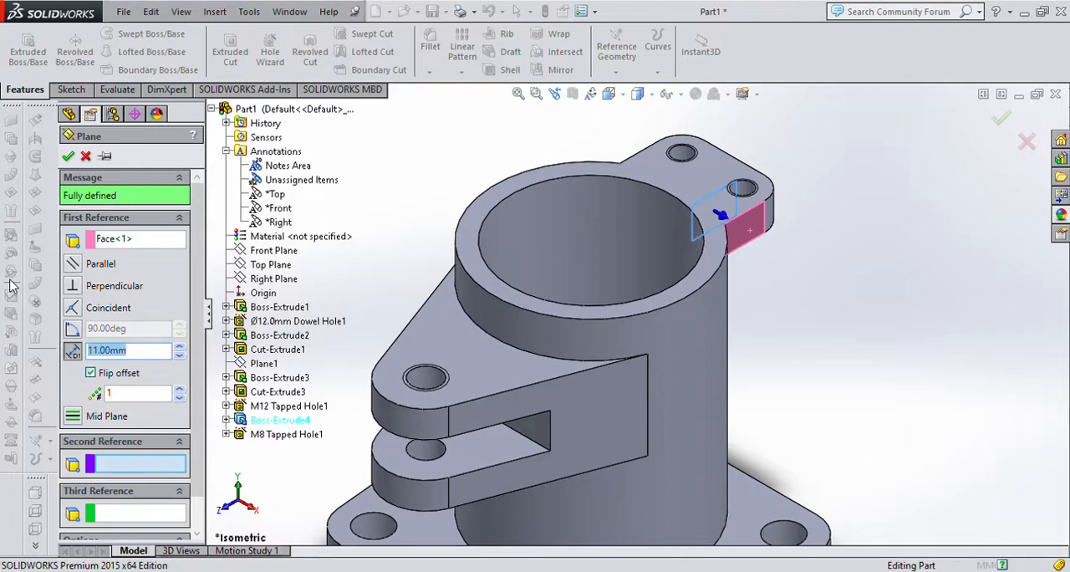
pyautogui.press('Return')
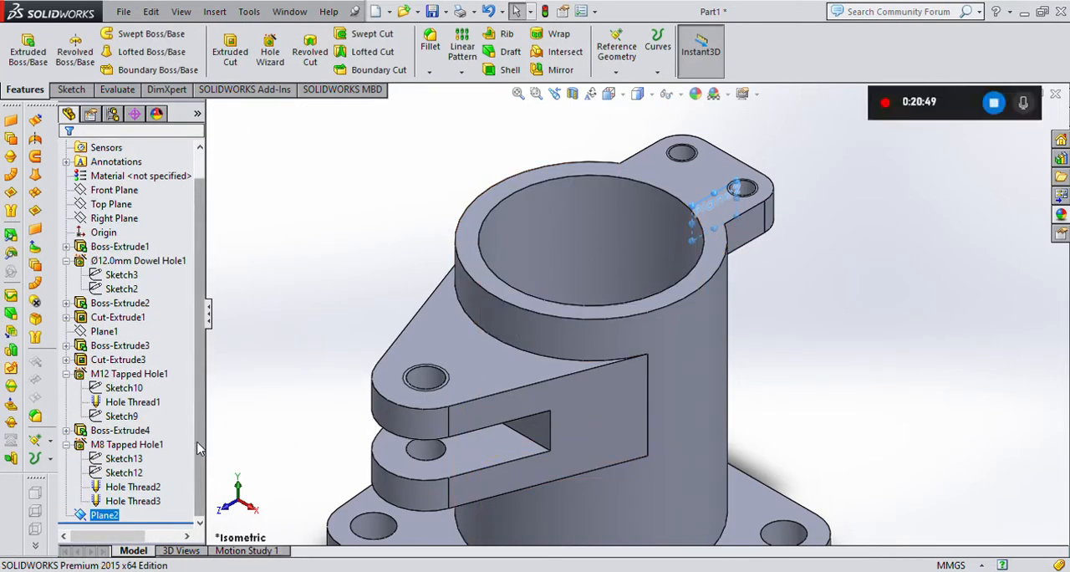
# Edit the new reference plane's offset from the lug's side face to 19 mm and check its position between the two M8 holes.
pyautogui.click(95, 517)
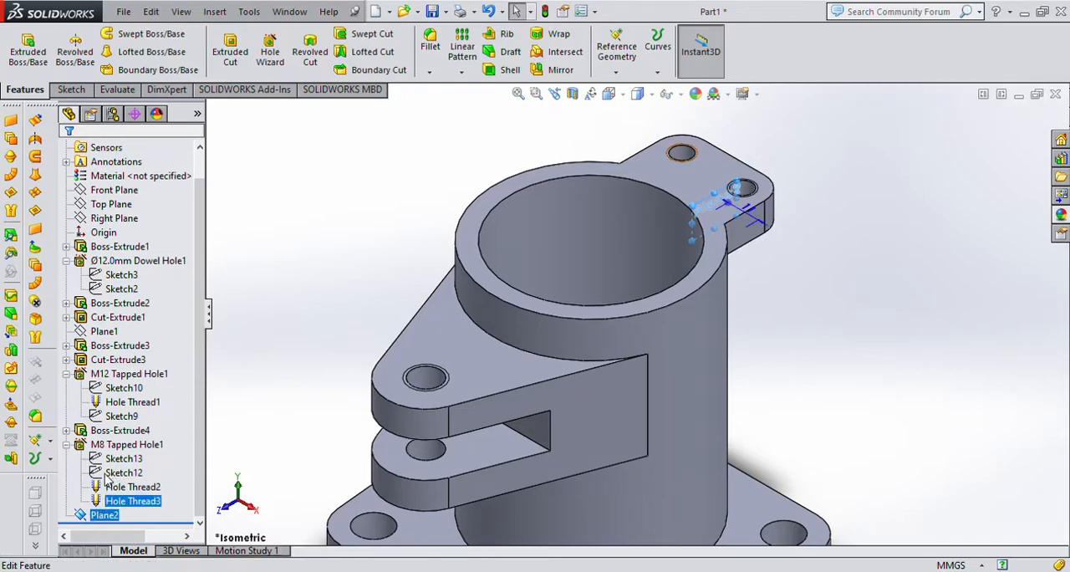
pyautogui.click(107, 480)
pyautogui.write('19')
pyautogui.press('Return')
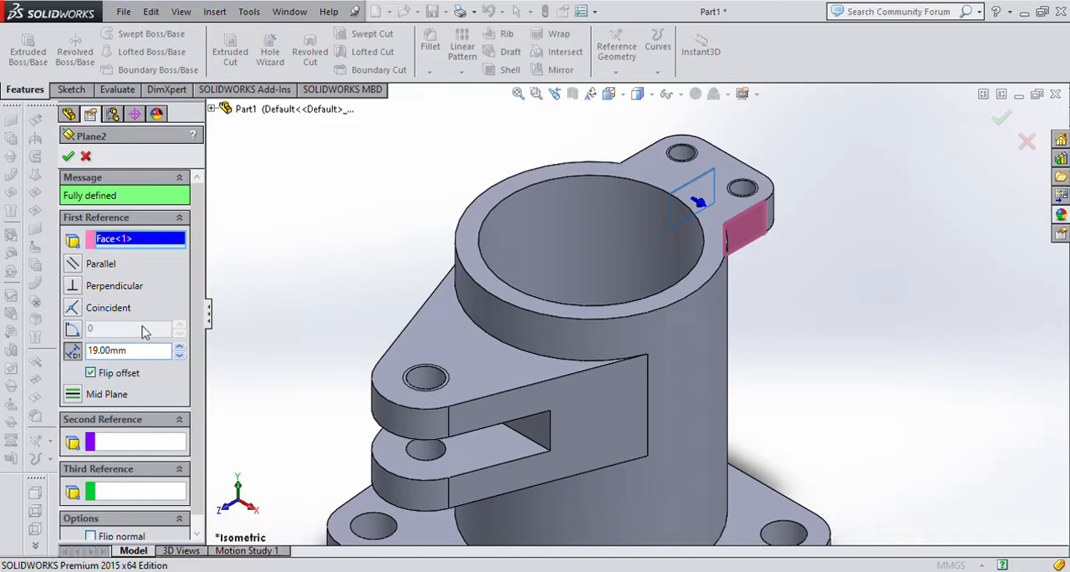
pyautogui.click(84, 157)
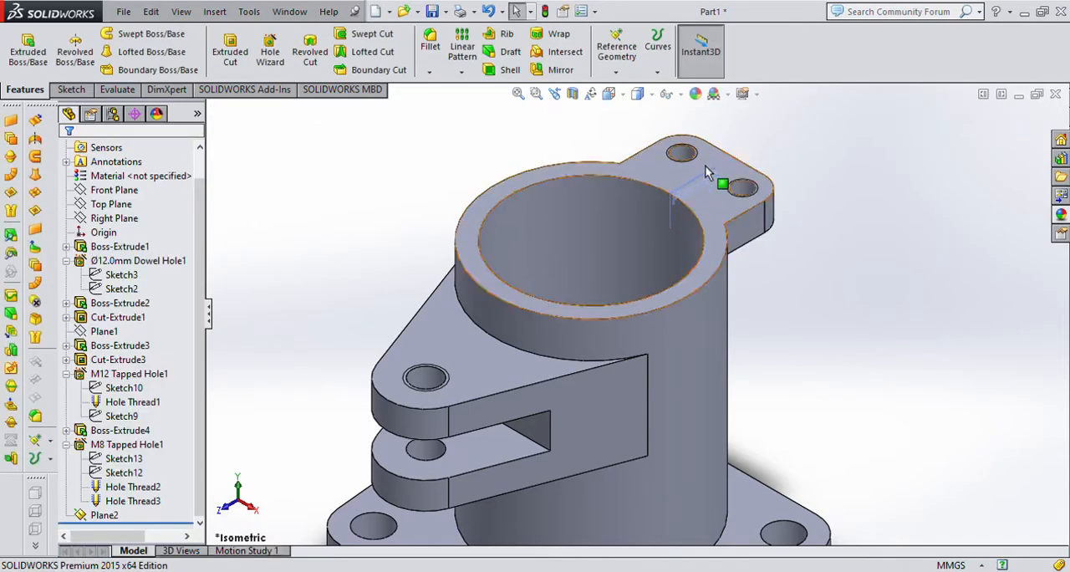
pyautogui.click(718, 219)
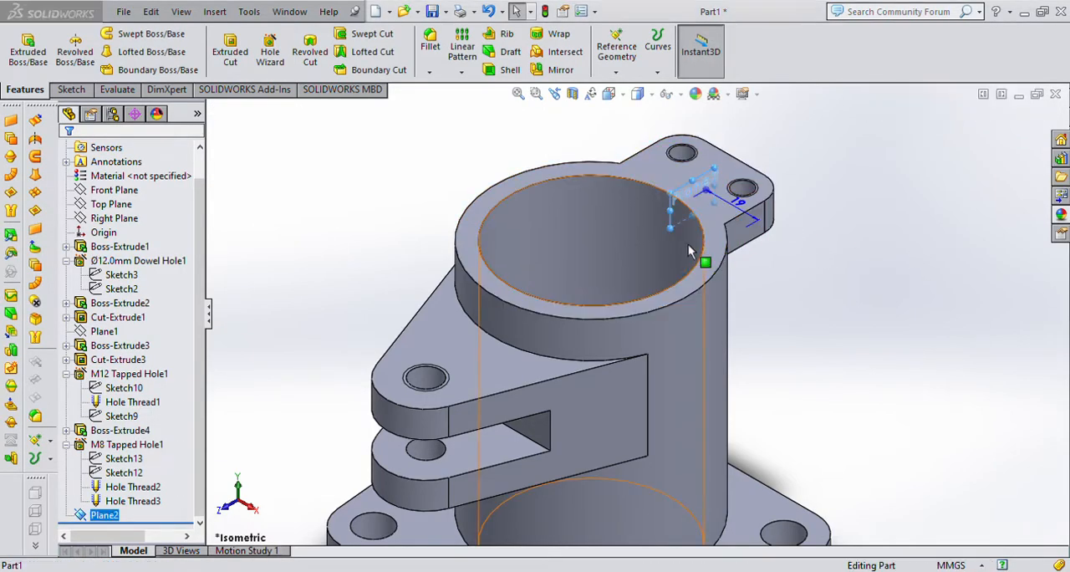
pyautogui.hotkey('ctrl', '5')
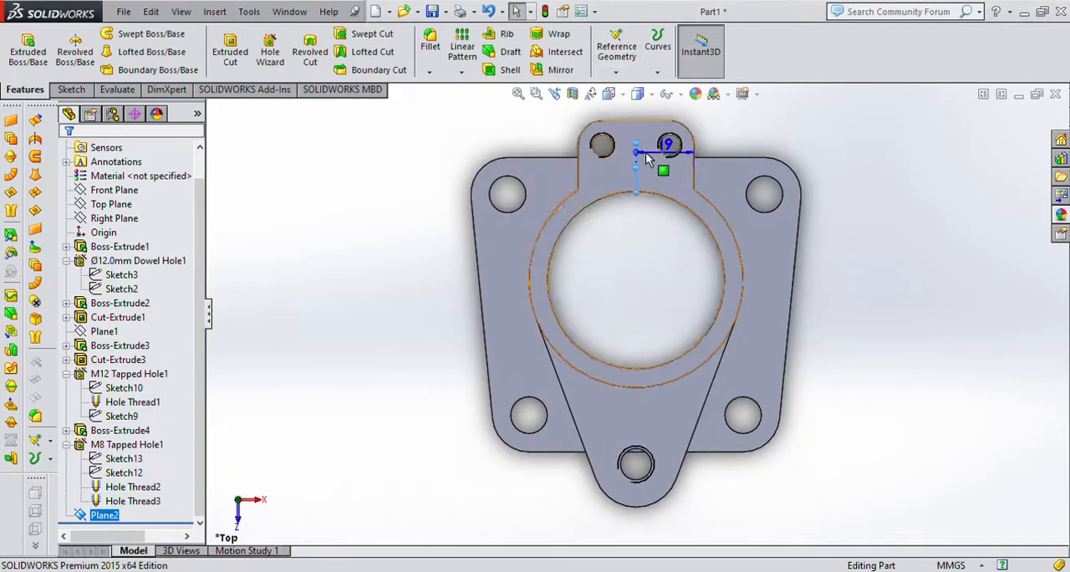
pyautogui.scroll(-2, 620, 230)
pyautogui.press('Escape')
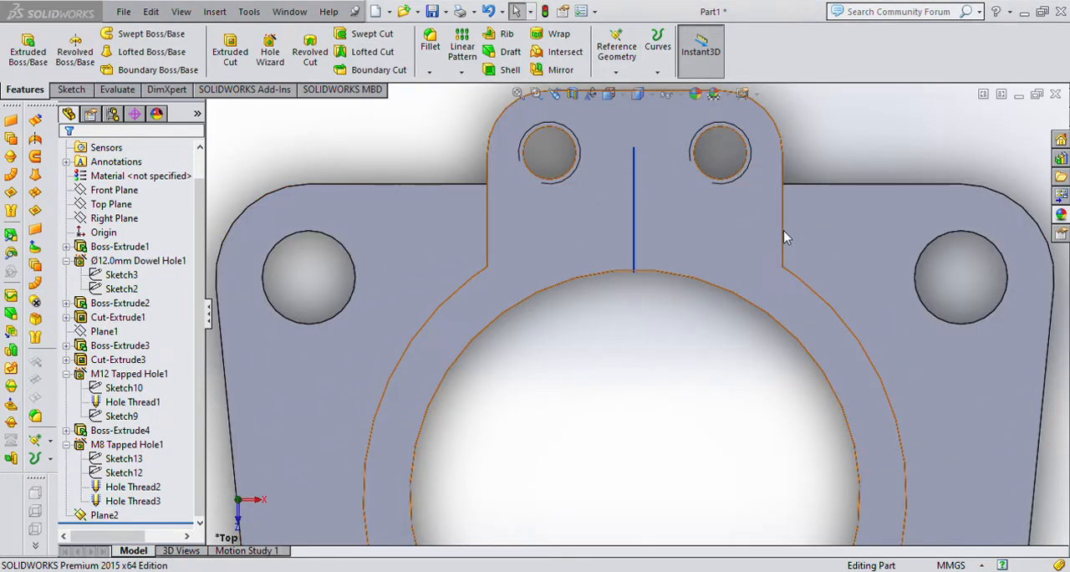
# Sketch an inclined line about 26 mm long on the new plane, from the lug's lower outer corner to the cylinder's outer edge.
pyautogui.hotkey('ctrl', '7')
pyautogui.click(728, 178)
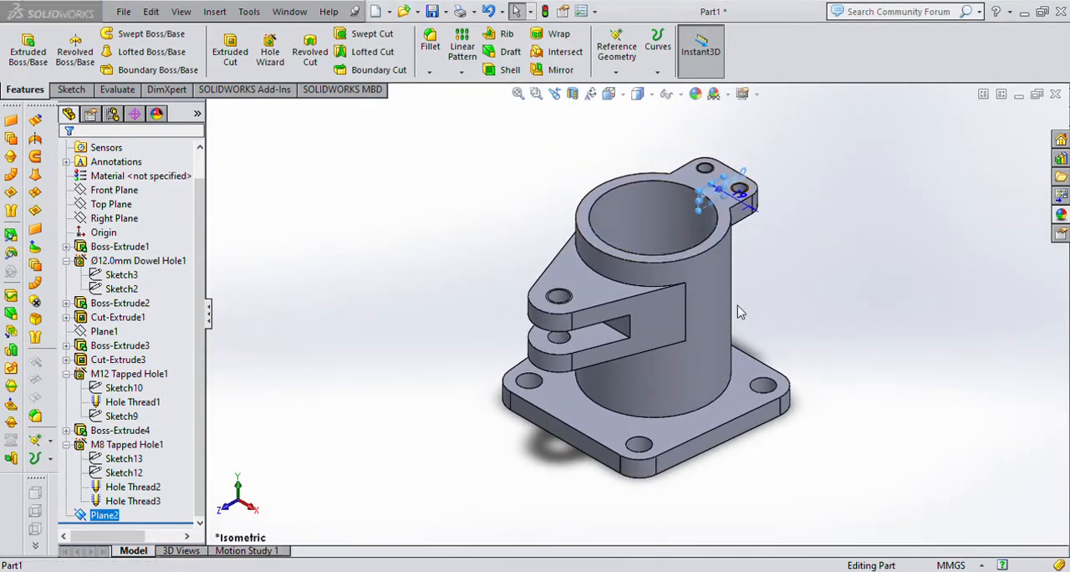
pyautogui.hotkey('ctrl', '8')
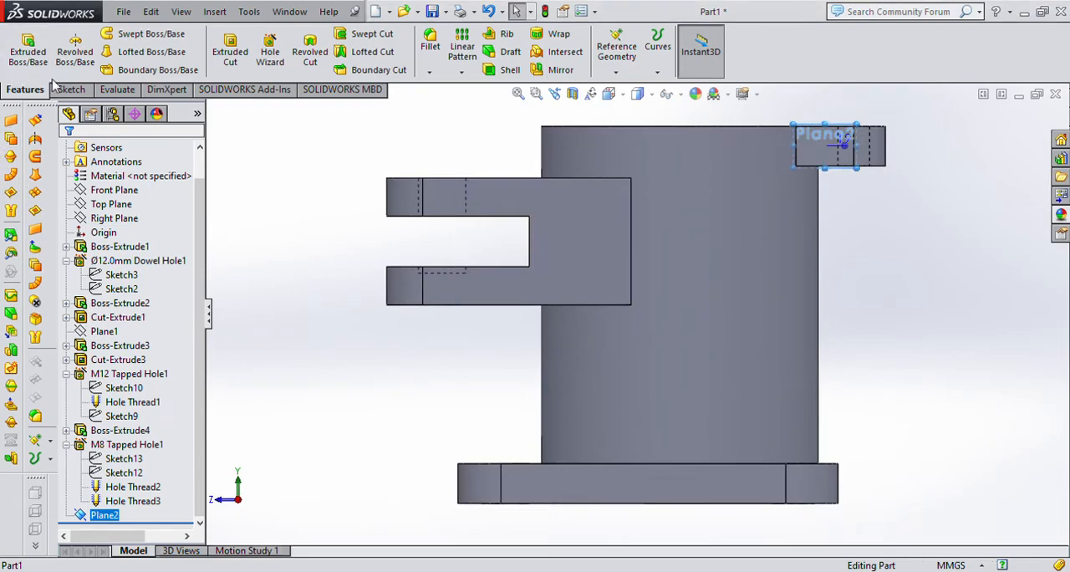
pyautogui.click(70, 88)
pyautogui.click(100, 33)
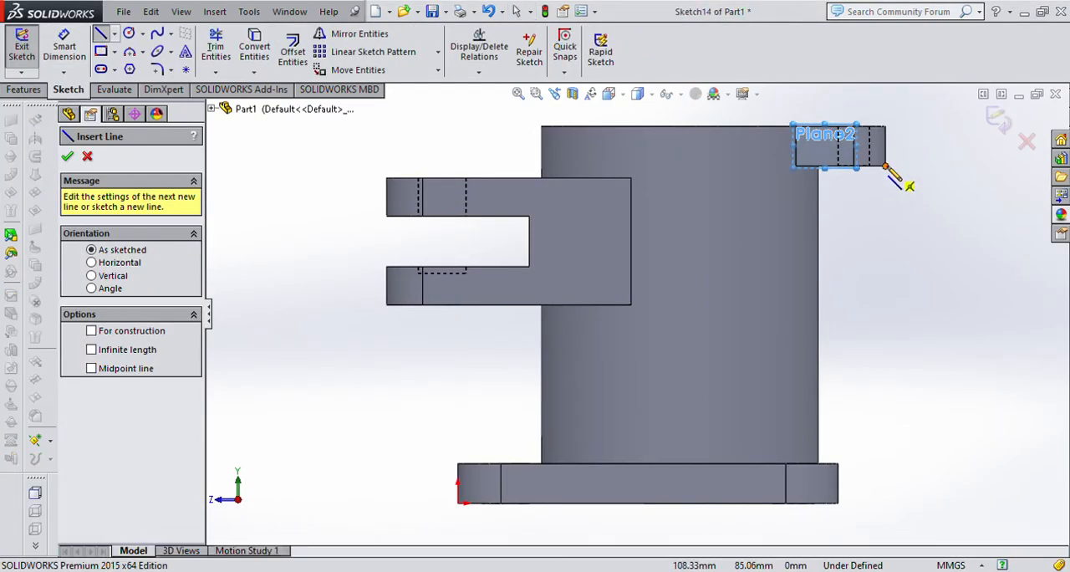
pyautogui.click(885, 167)
pyautogui.press('z')
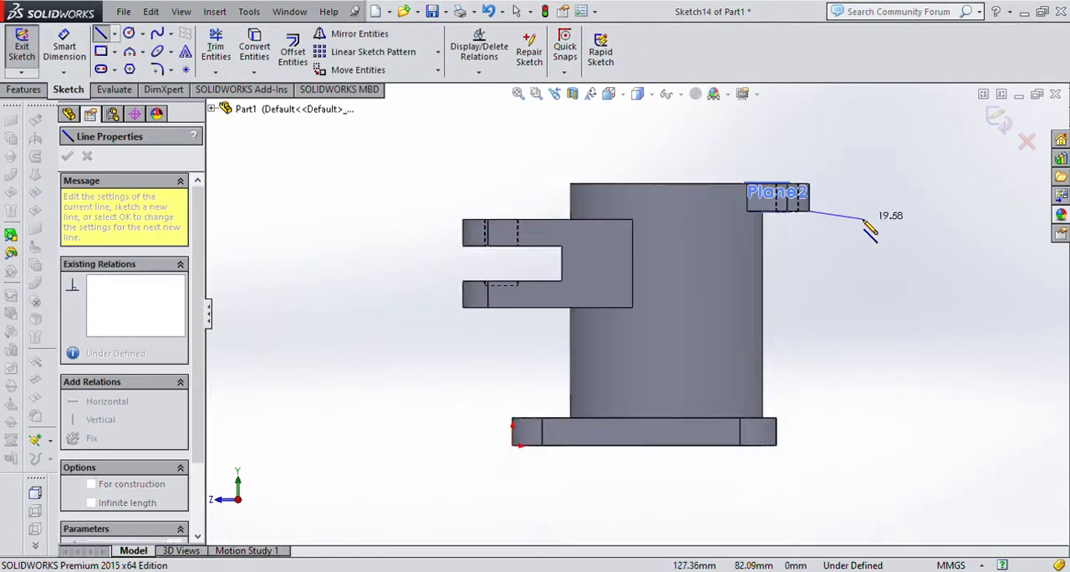
pyautogui.scroll(-4, 870, 233)
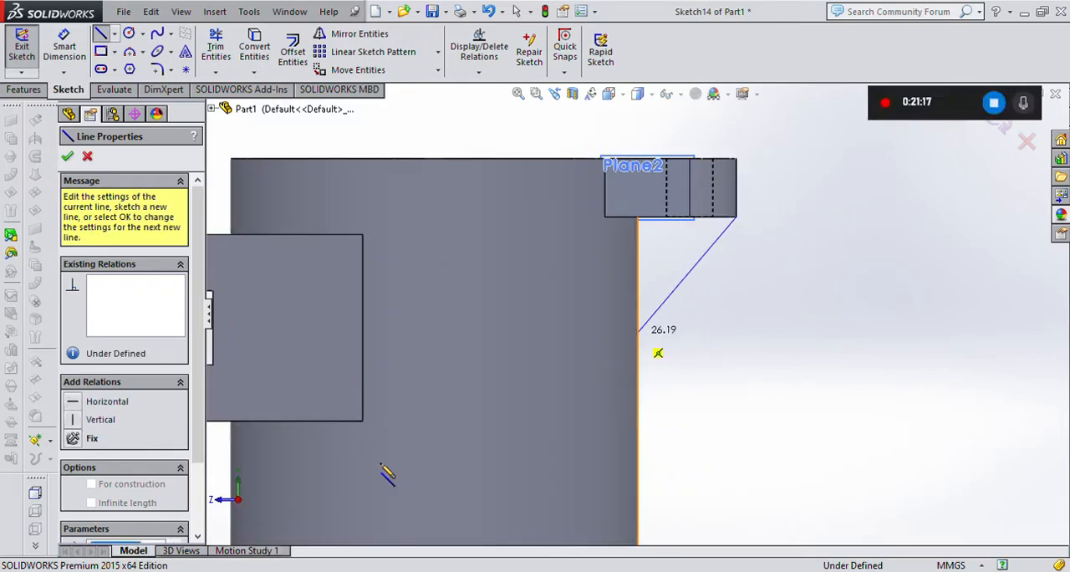
pyautogui.click(638, 331)
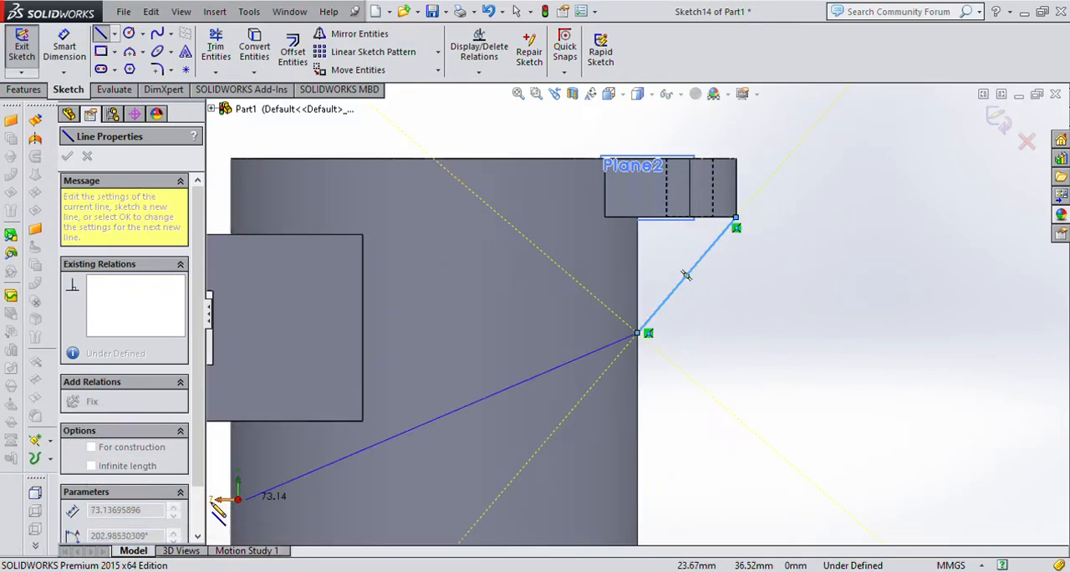
pyautogui.press('Escape')
pyautogui.press('Escape')
pyautogui.click(63, 46)
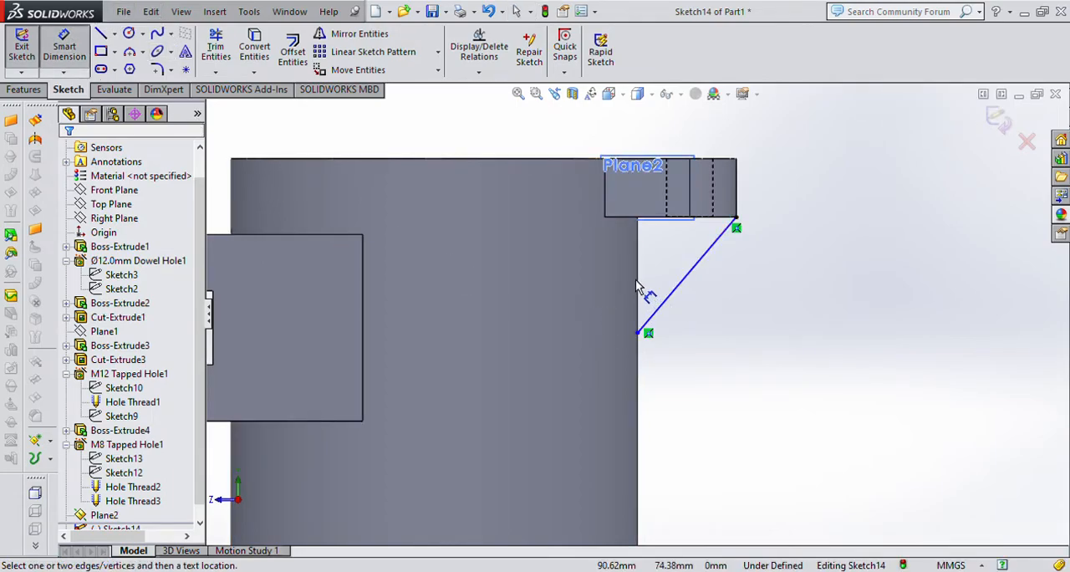
pyautogui.click(672, 306)
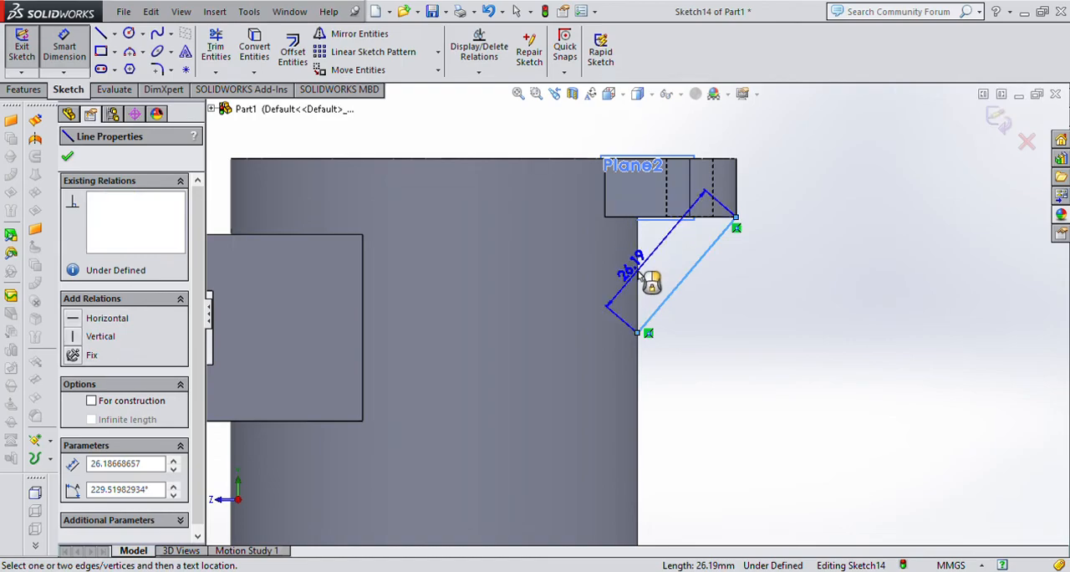
pyautogui.click(640, 279)
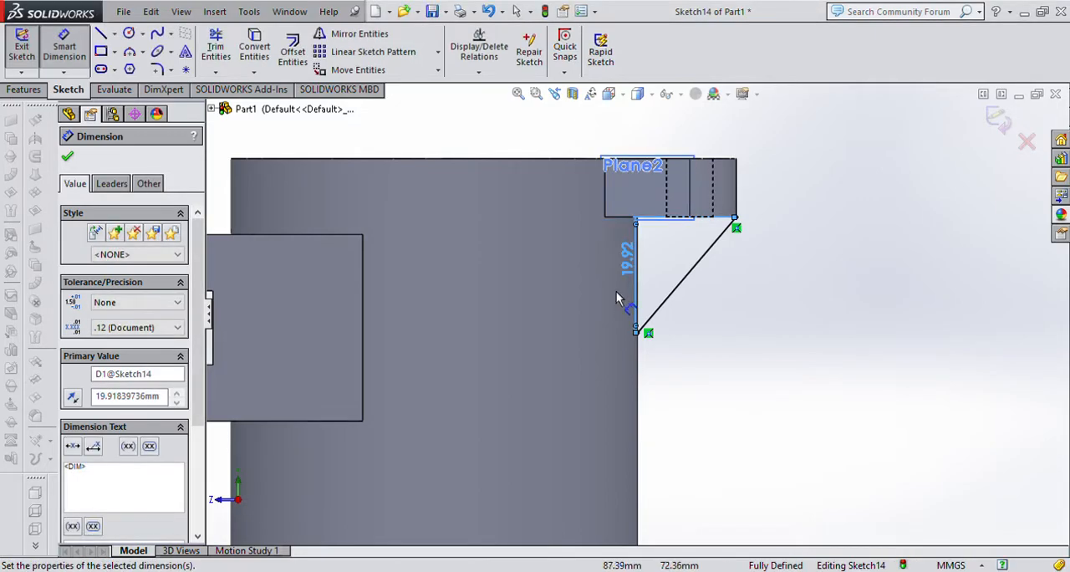
pyautogui.press('Delete')
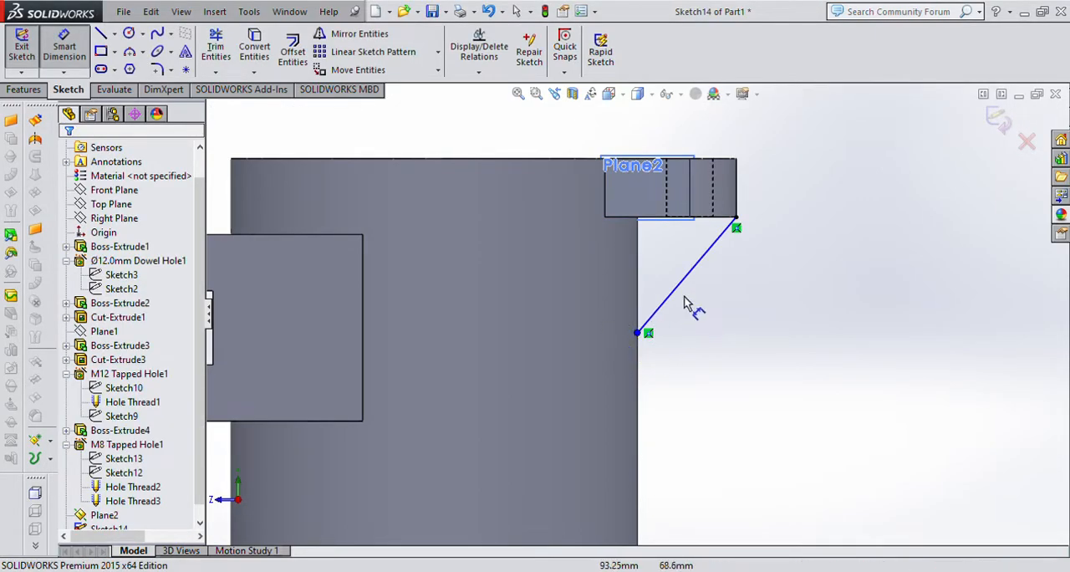
# Dimension the angle between the inclined line and the lug's inner vertical edge as 30 degrees.
pyautogui.scroll(-3, 673, 303)
pyautogui.click(645, 319)
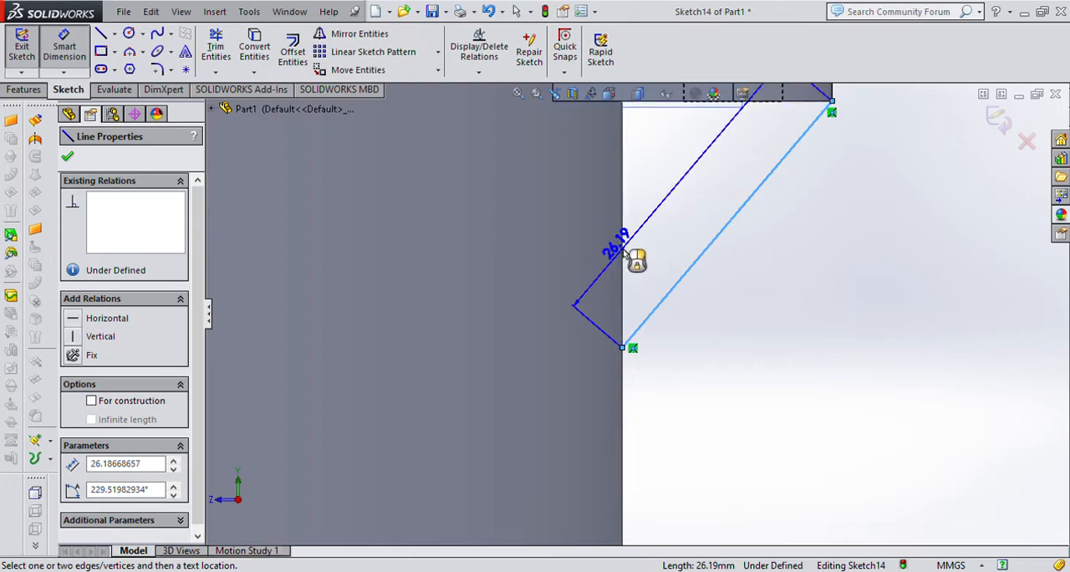
pyautogui.scroll(3, 629, 268)
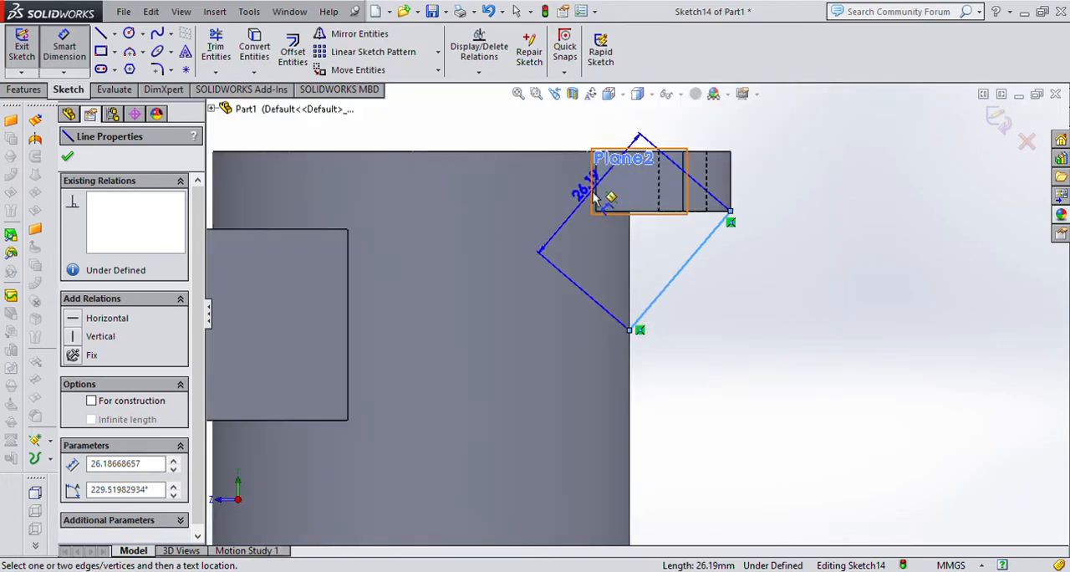
pyautogui.scroll(-3, 599, 201)
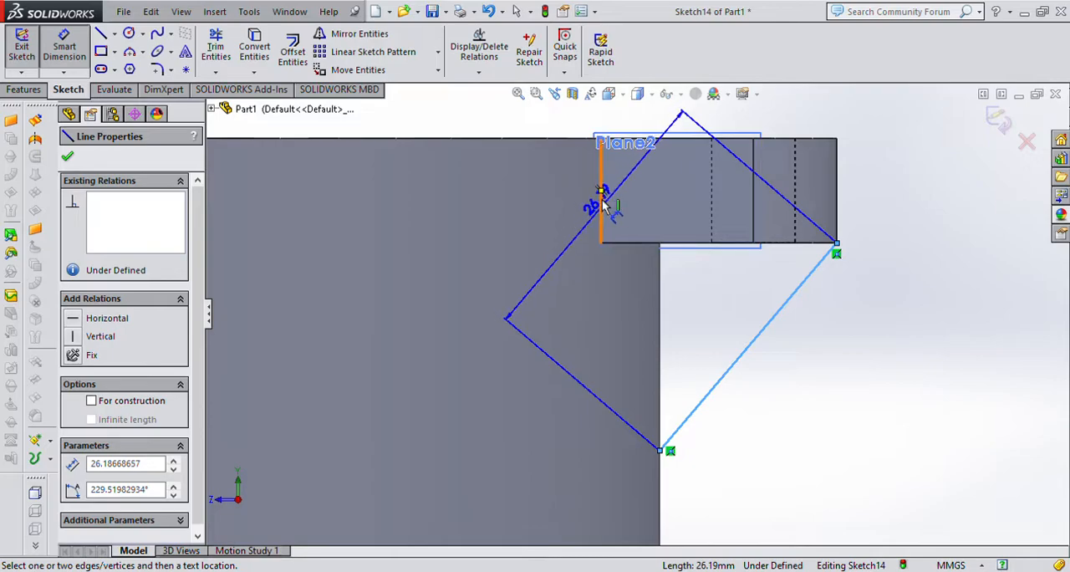
pyautogui.click(602, 205)
pyautogui.click(673, 299)
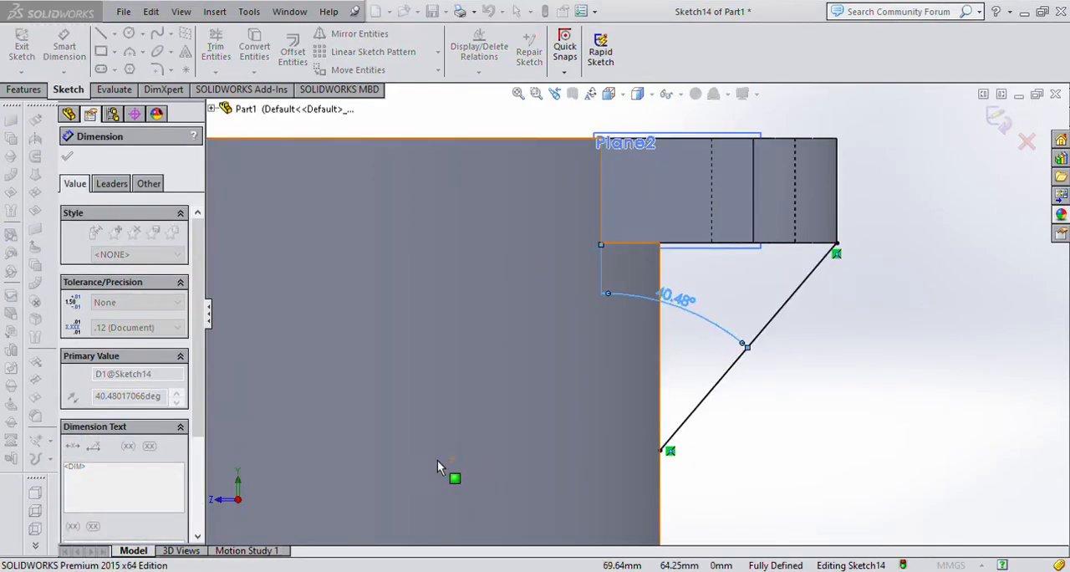
pyautogui.write('30')
pyautogui.press('Return')
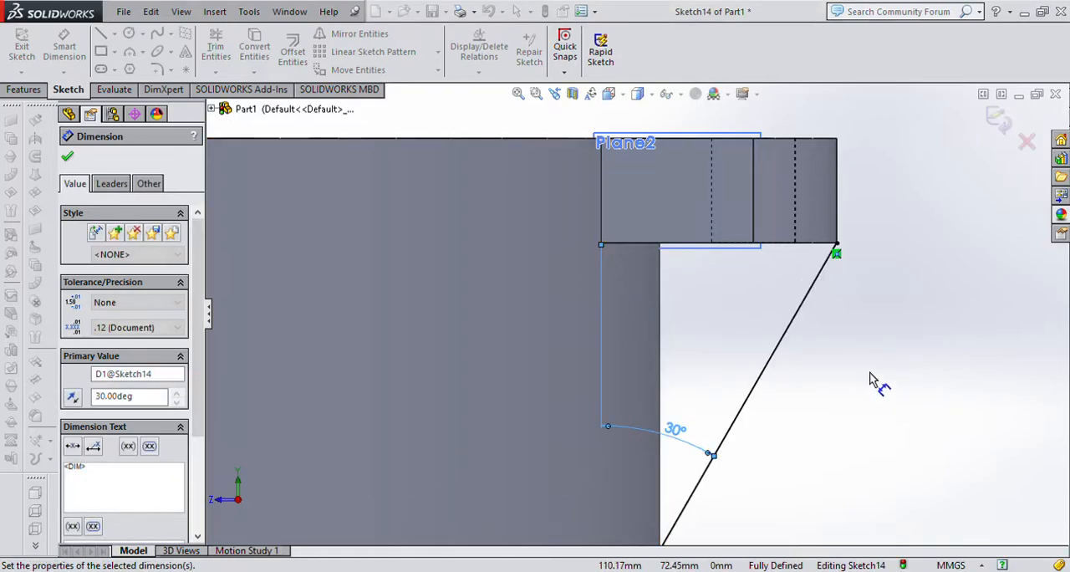
pyautogui.click(837, 384)
pyautogui.scroll(4, 828, 372)
pyautogui.scroll(-2, 678, 345)
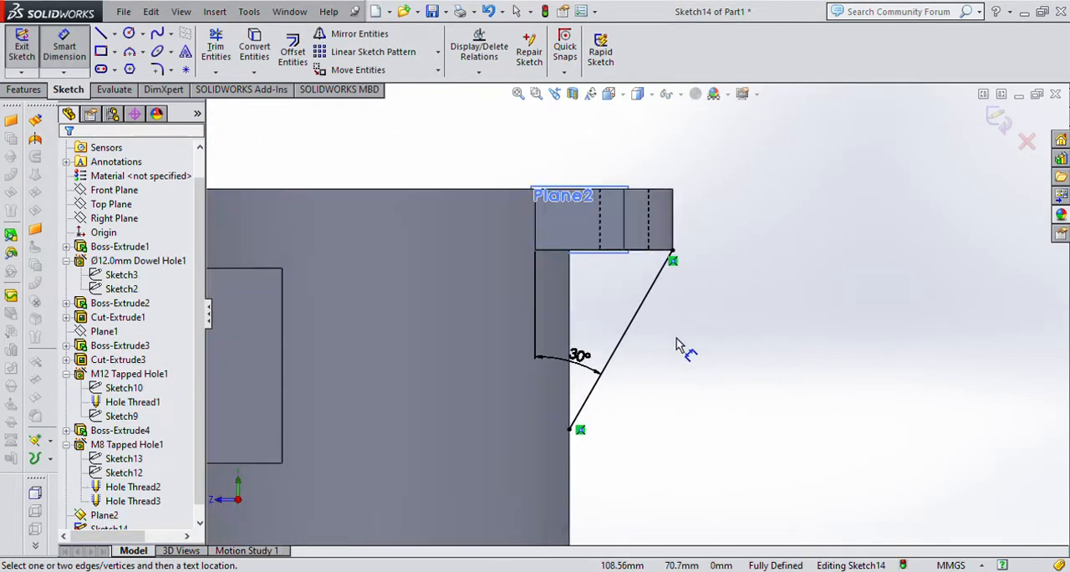
pyautogui.scroll(1, 677, 348)
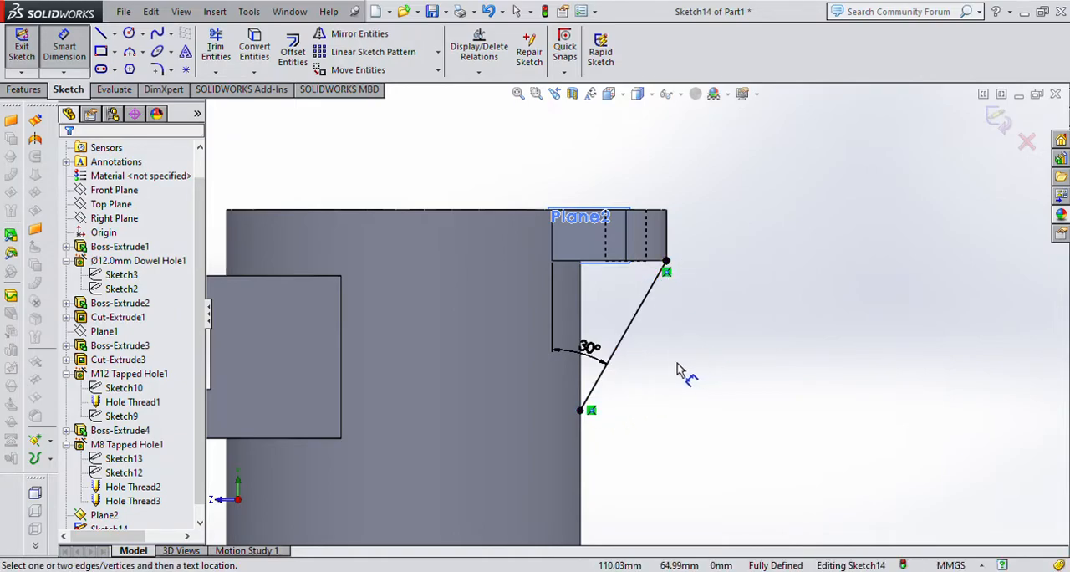
# Create a 10 mm thick rib from the inclined line, thickened on both sides and extruded parallel to the sketch toward the lug and cylinder.
pyautogui.hotkey('ctrl', '7')
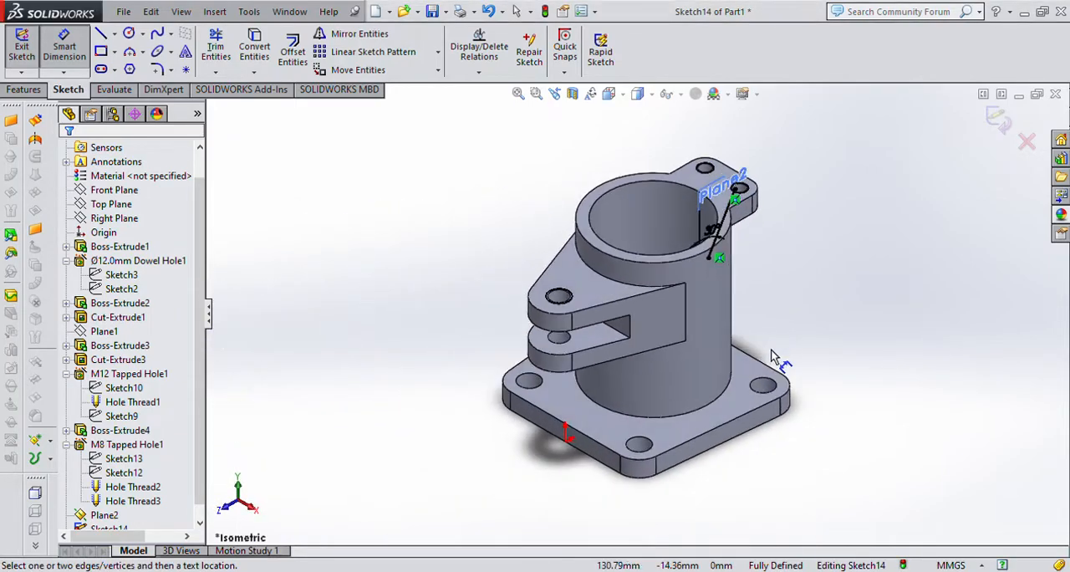
pyautogui.moveTo(837, 346)
pyautogui.mouseDown(button='middle')
pyautogui.moveTo(717, 390)
pyautogui.moveTo(733, 459)
pyautogui.moveTo(757, 418)
pyautogui.mouseUp(button='middle')
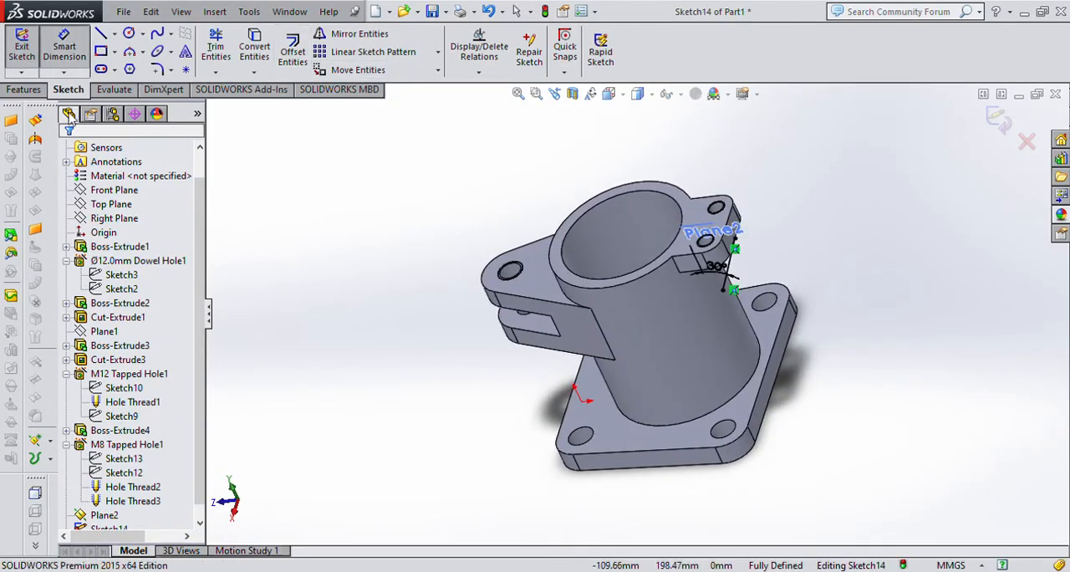
pyautogui.click(23, 89)
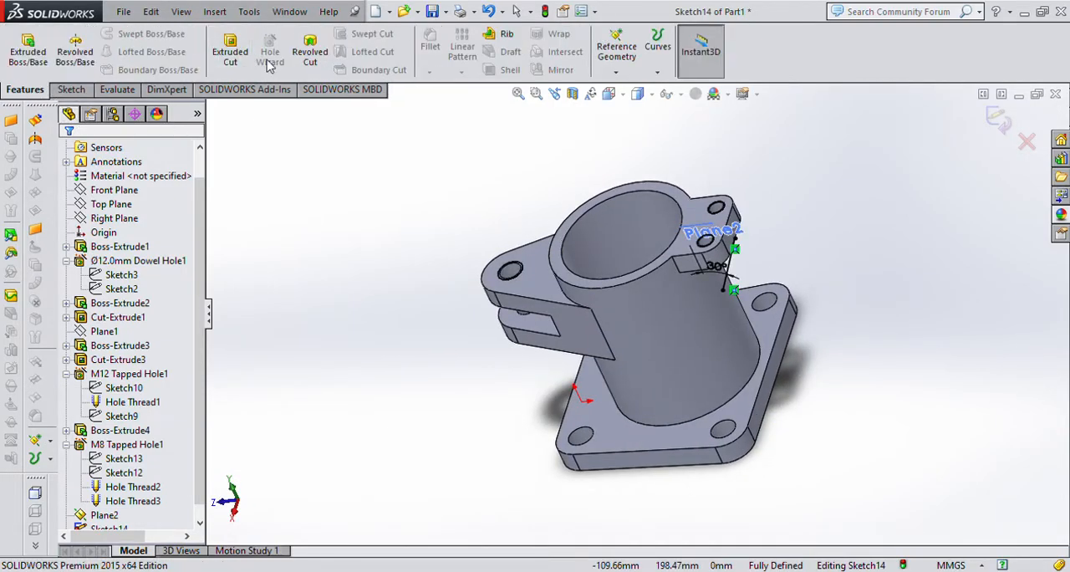
pyautogui.click(499, 36)
pyautogui.moveTo(847, 273); pyautogui.dragTo(638, 327, button='middle')
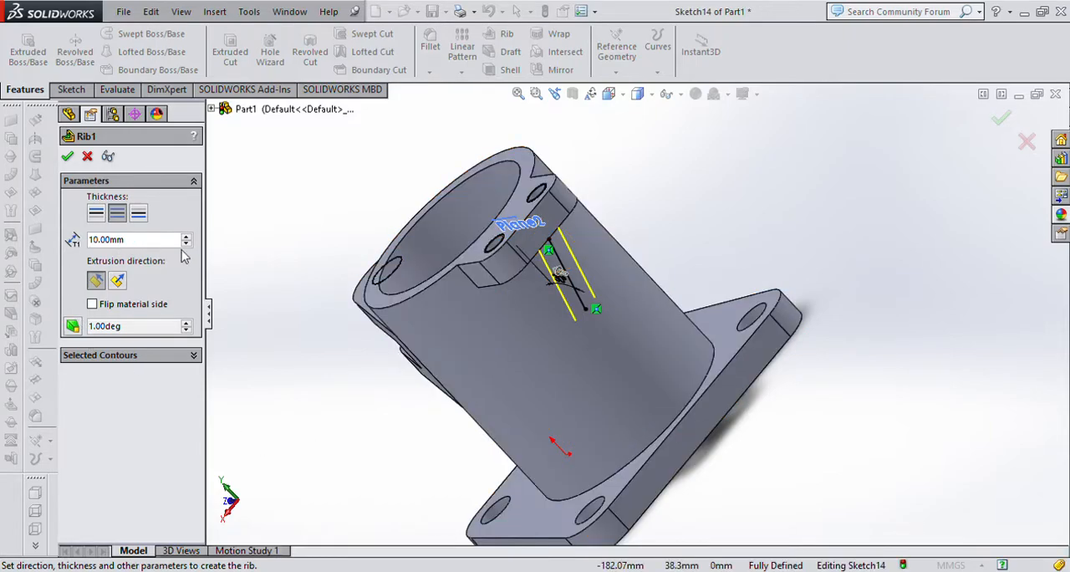
pyautogui.click(186, 236)
pyautogui.click(186, 245)
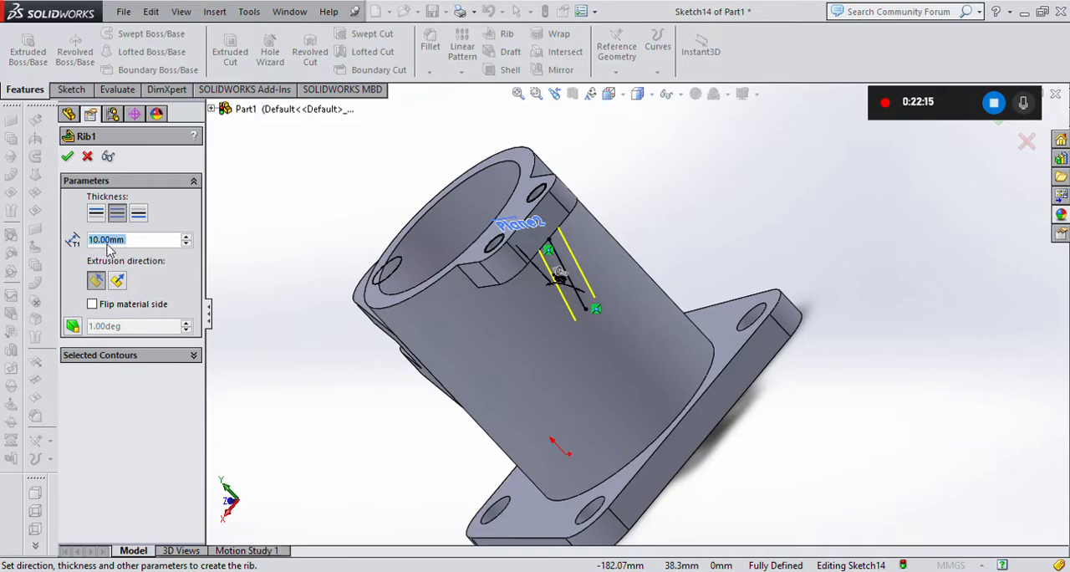
pyautogui.scroll(-6, 597, 292)
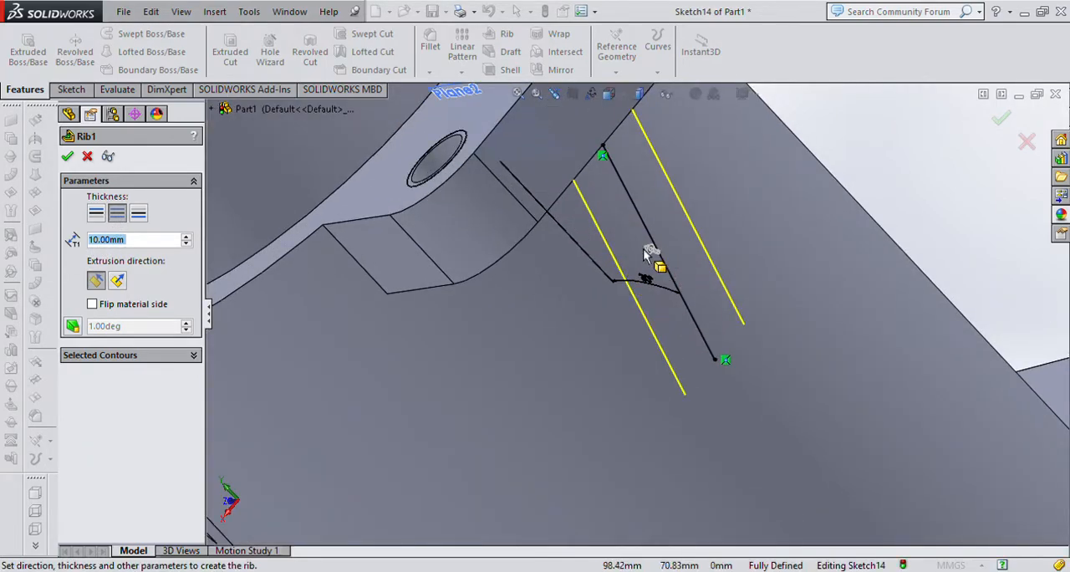
pyautogui.click(92, 304)
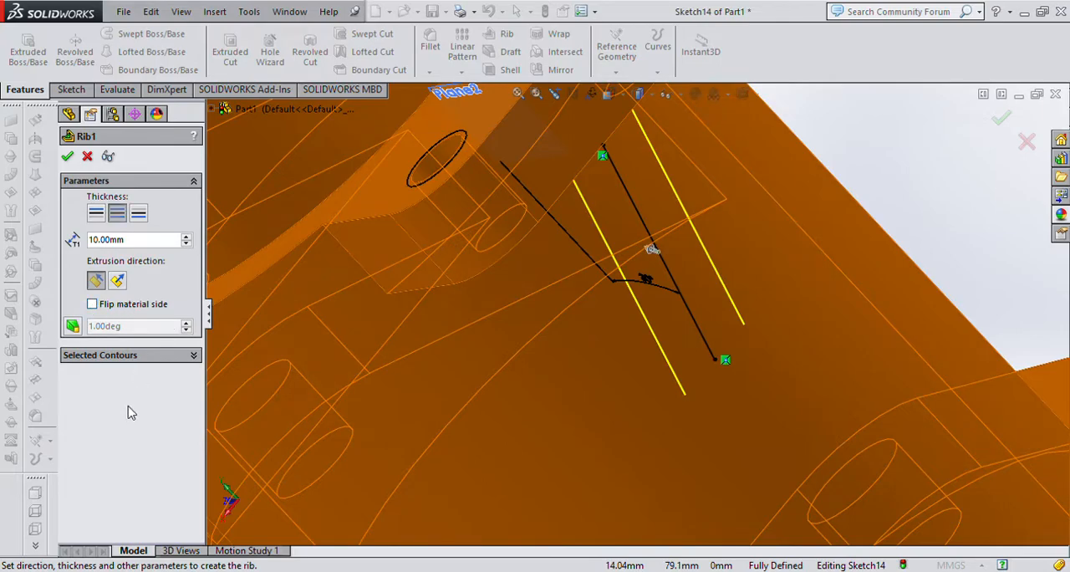
pyautogui.click(96, 281)
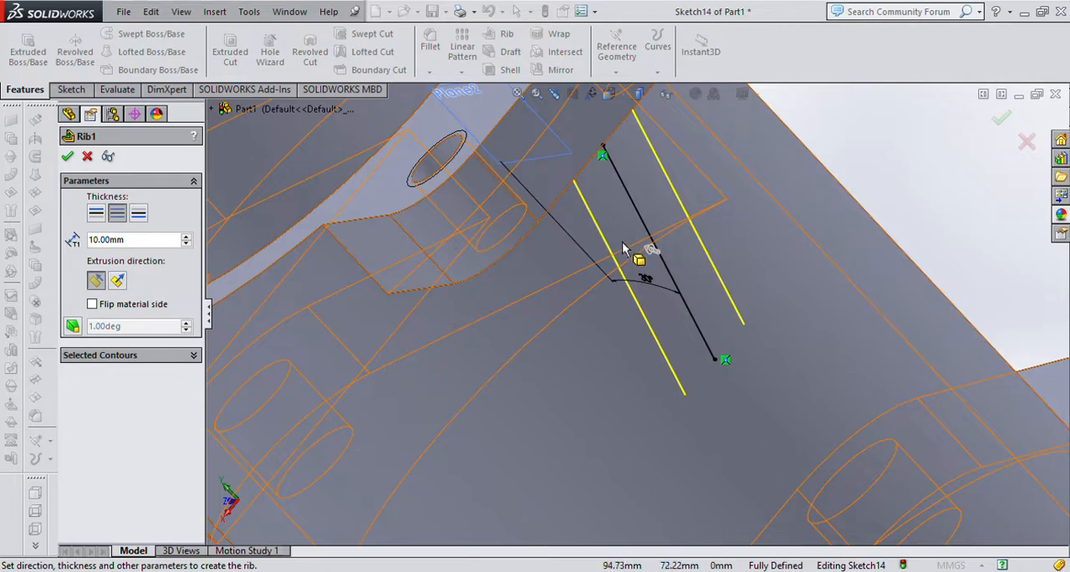
pyautogui.click(69, 157)
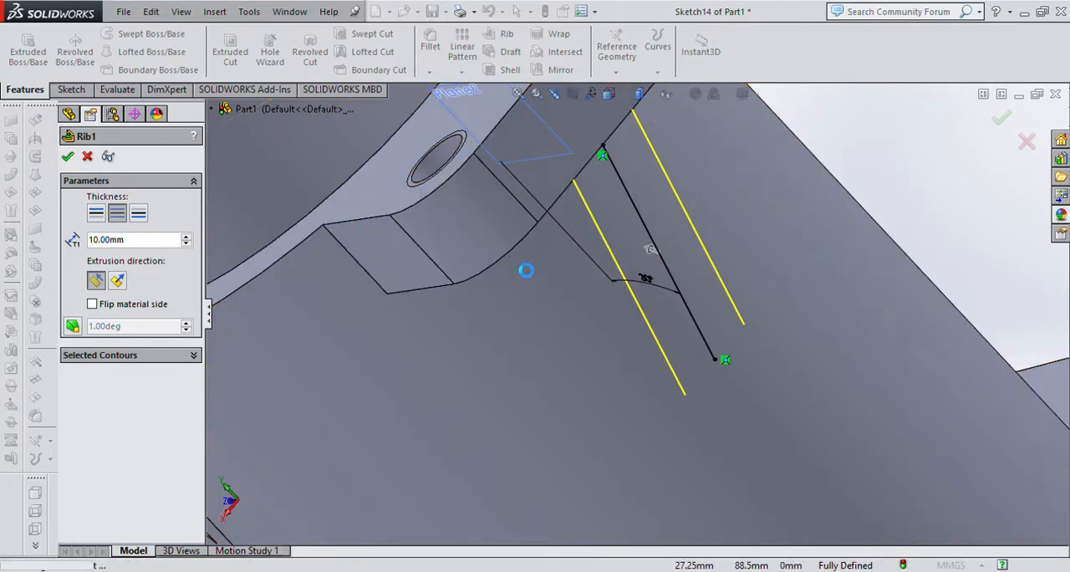
# Check the rib beneath the lug from different angles and hide the rib's reference plane in the isometric view.
pyautogui.scroll(5, 895, 234)
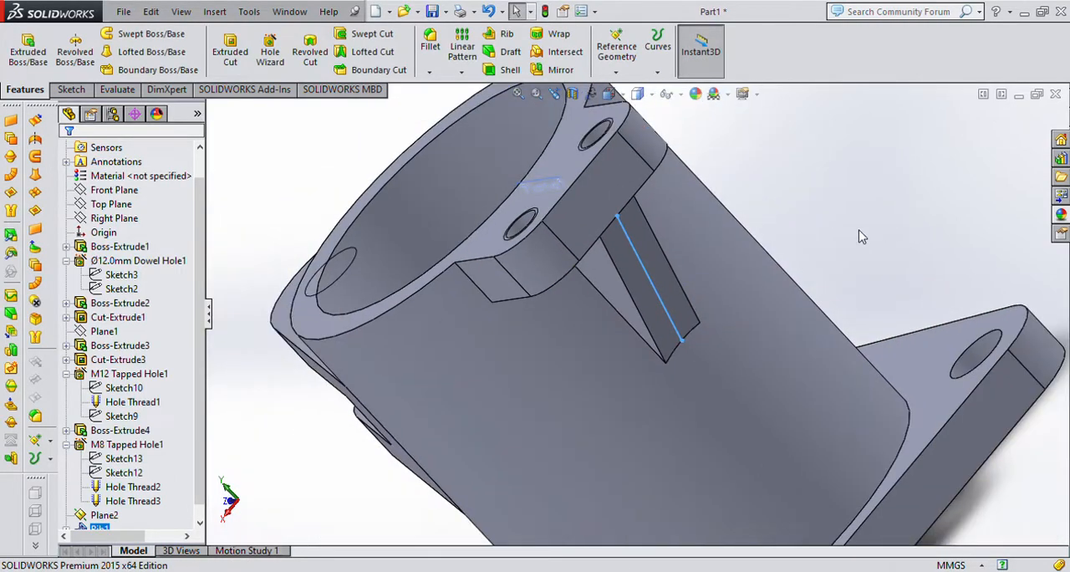
pyautogui.moveTo(836, 237); pyautogui.dragTo(908, 213, button='middle')
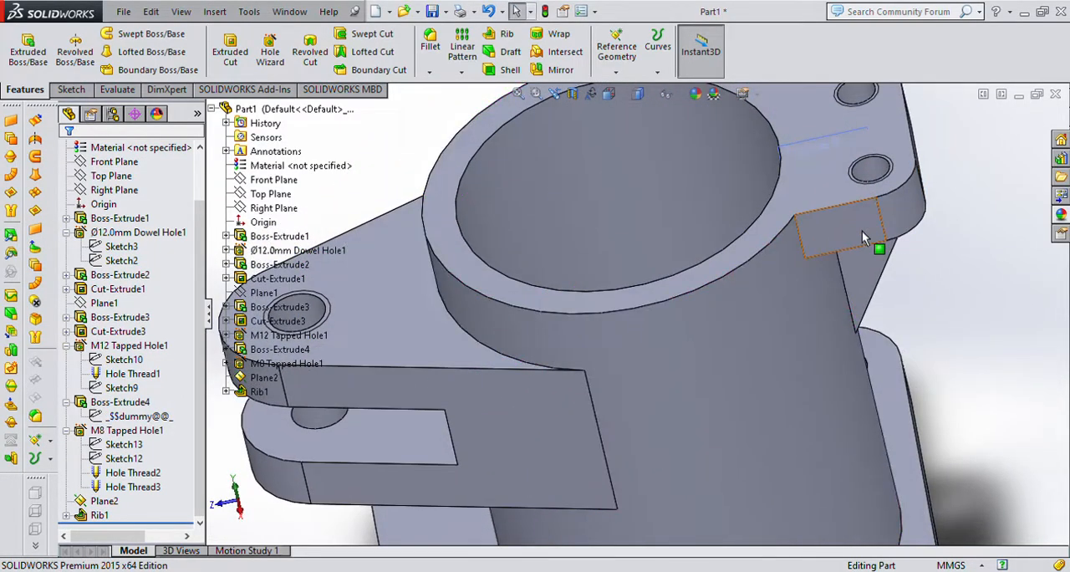
pyautogui.hotkey('ctrl', '7')
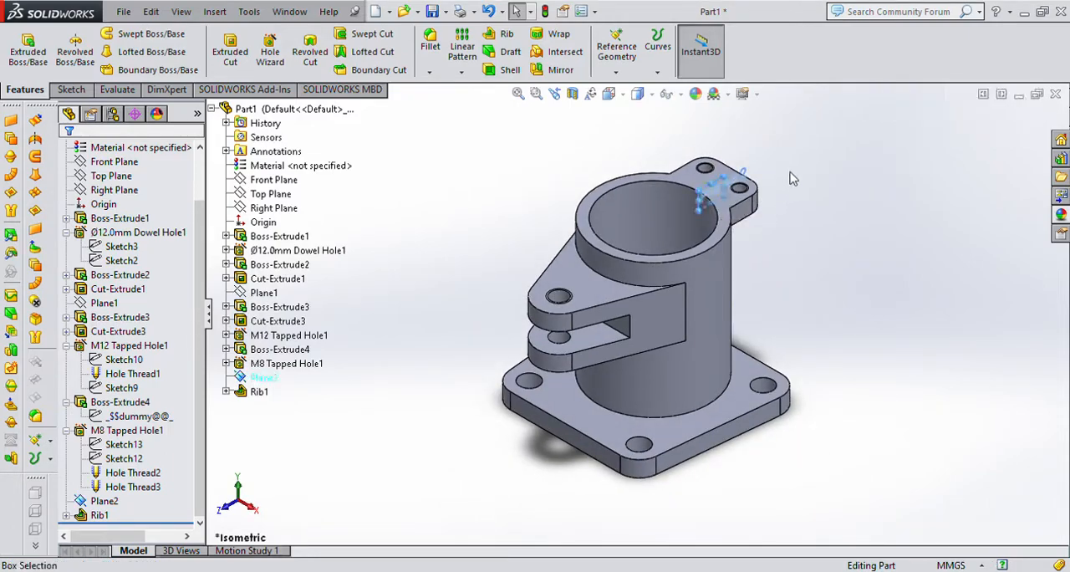
pyautogui.scroll(1, 839, 320)
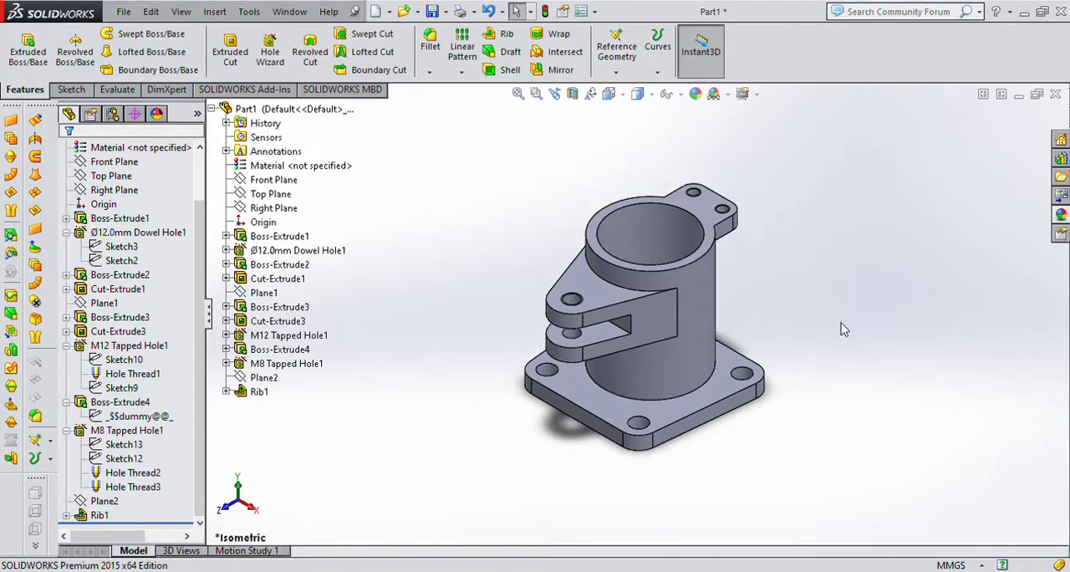
pyautogui.scroll(-2, 839, 321)
pyautogui.scroll(2, 635, 298)
pyautogui.scroll(-1, 633, 295)
pyautogui.scroll(1, 575, 311)
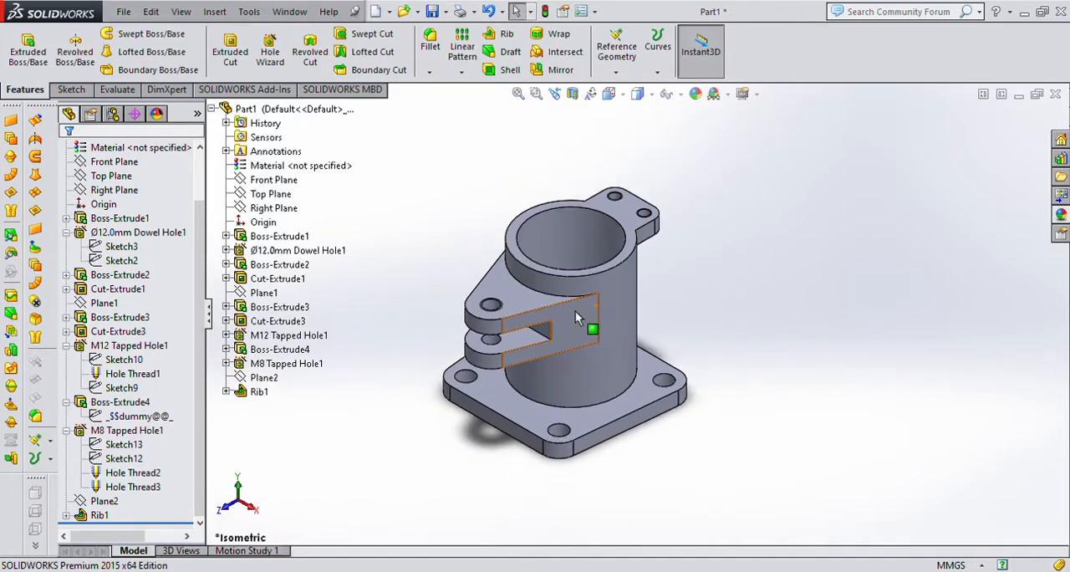
pyautogui.scroll(1, 633, 445)
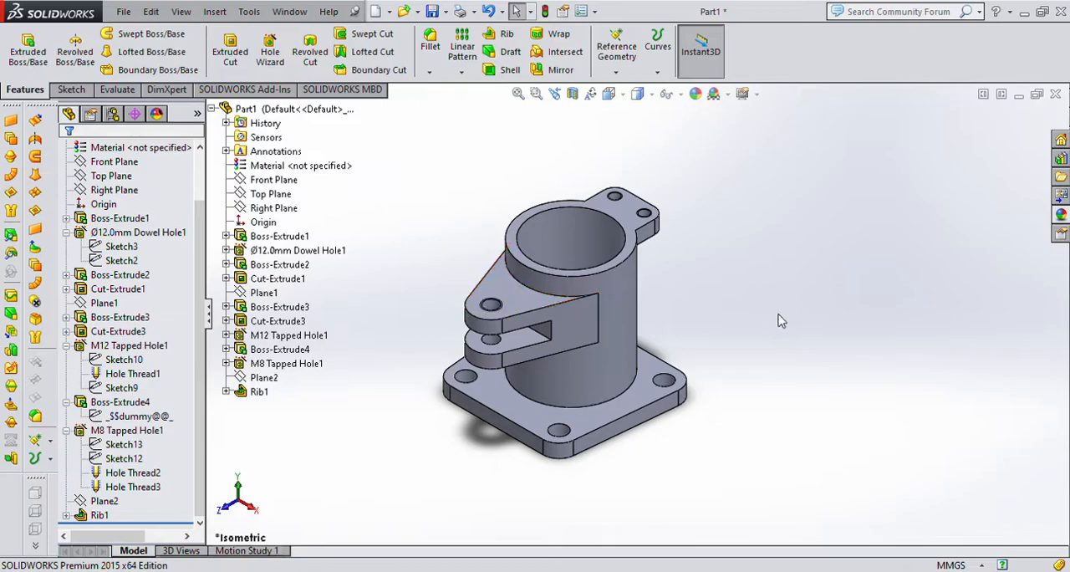
pyautogui.moveTo(764, 320); pyautogui.dragTo(755, 347, button='middle')
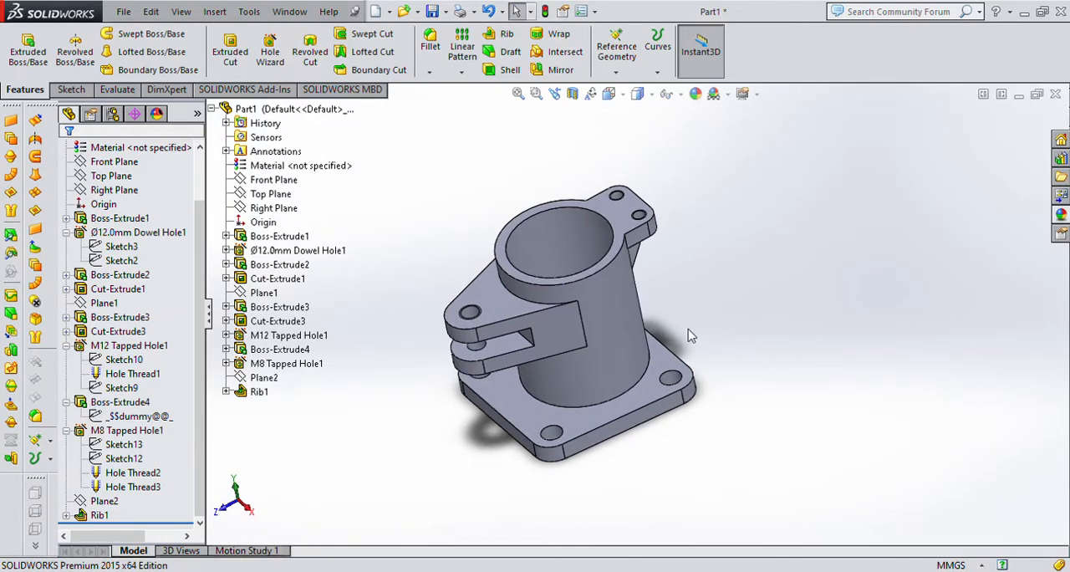